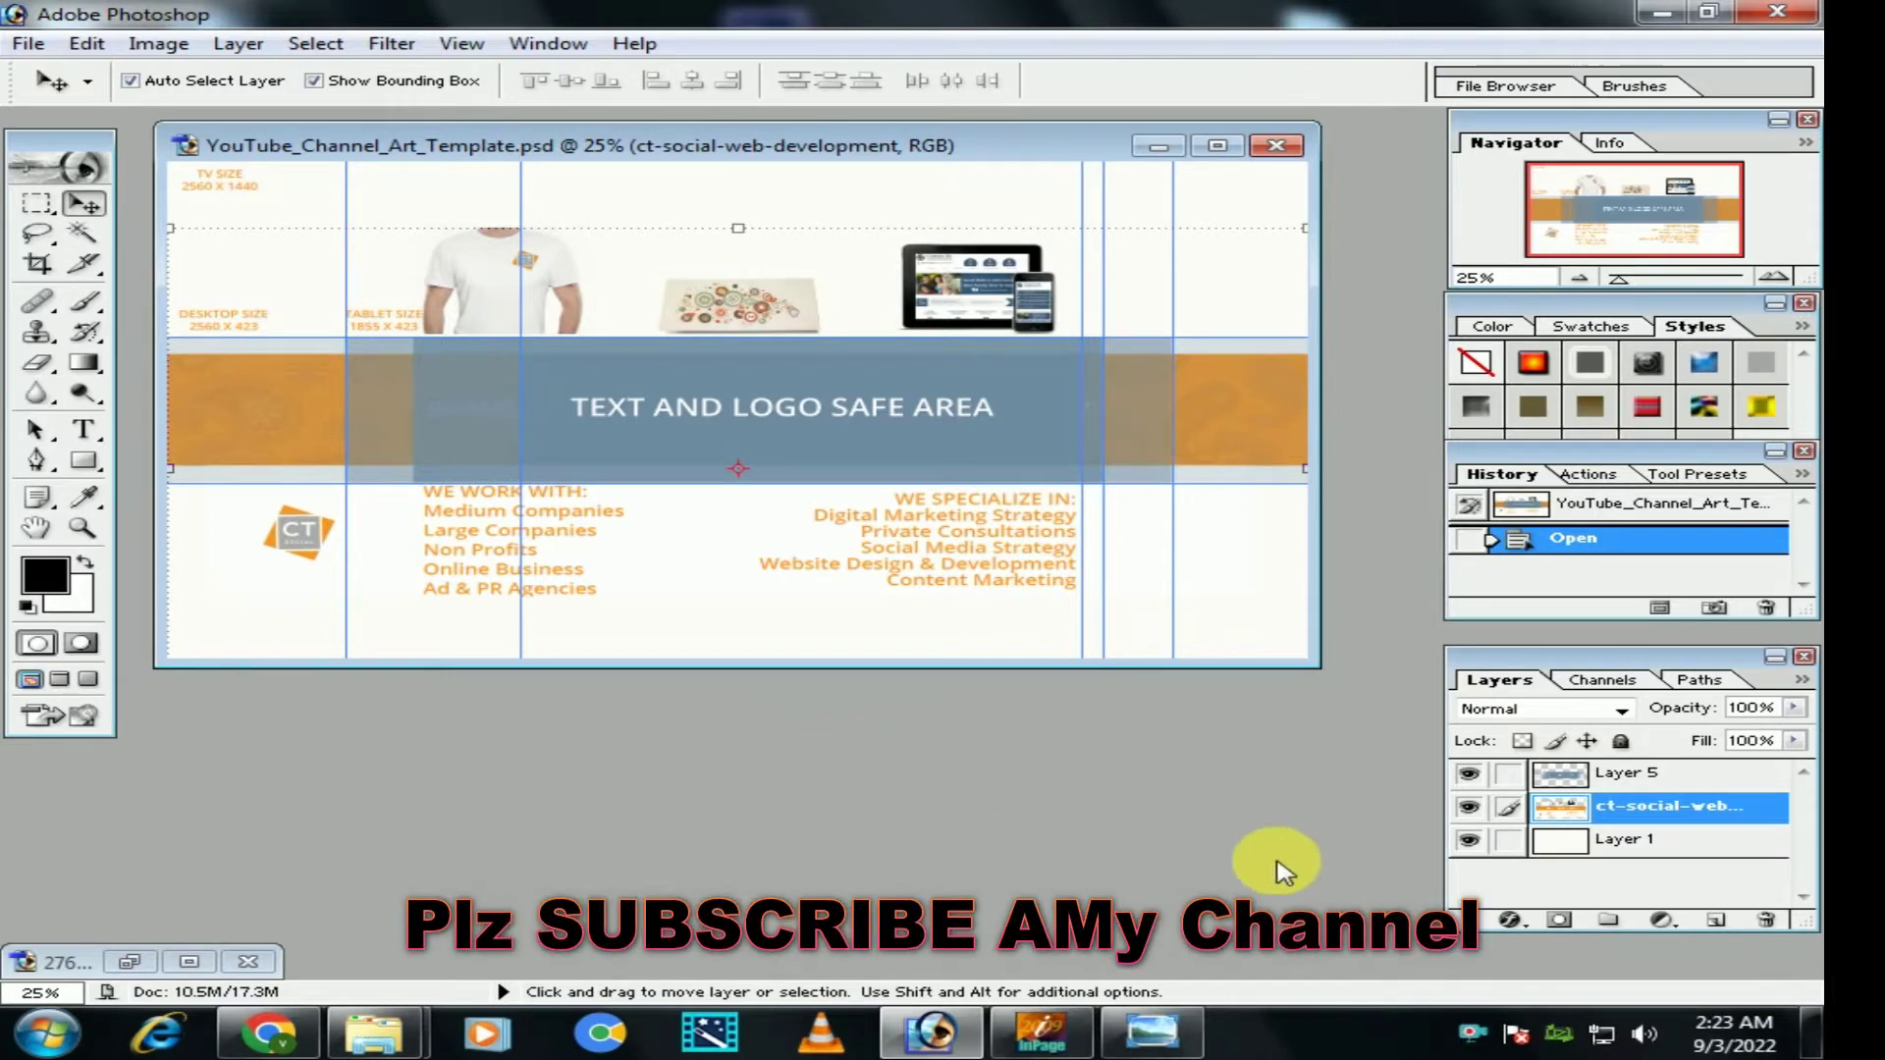
Step: Hide Layer 1, the ct-social-web-development layer and Layer 5 in the channel art template
{"action": "left_click", "coordinate": [1470, 841]}
{"action": "left_click", "coordinate": [1470, 806]}
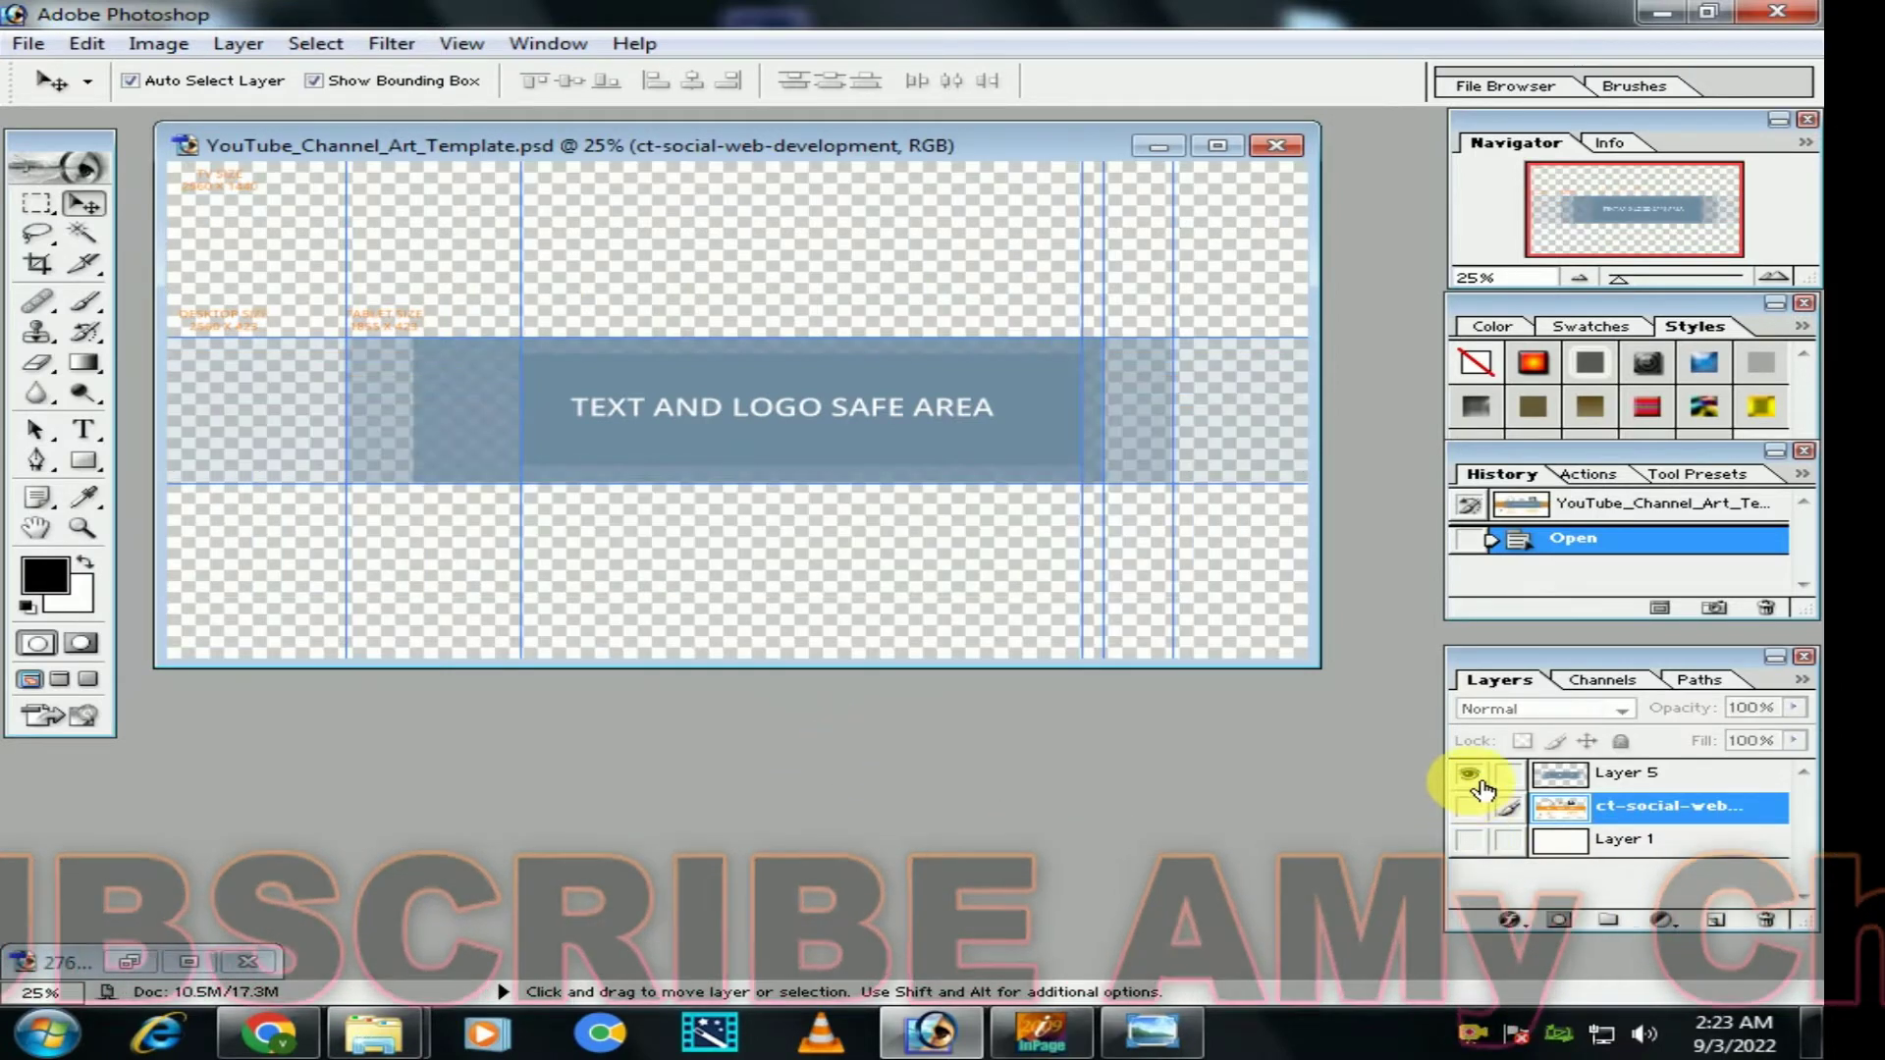
{"action": "left_click", "coordinate": [1470, 774]}
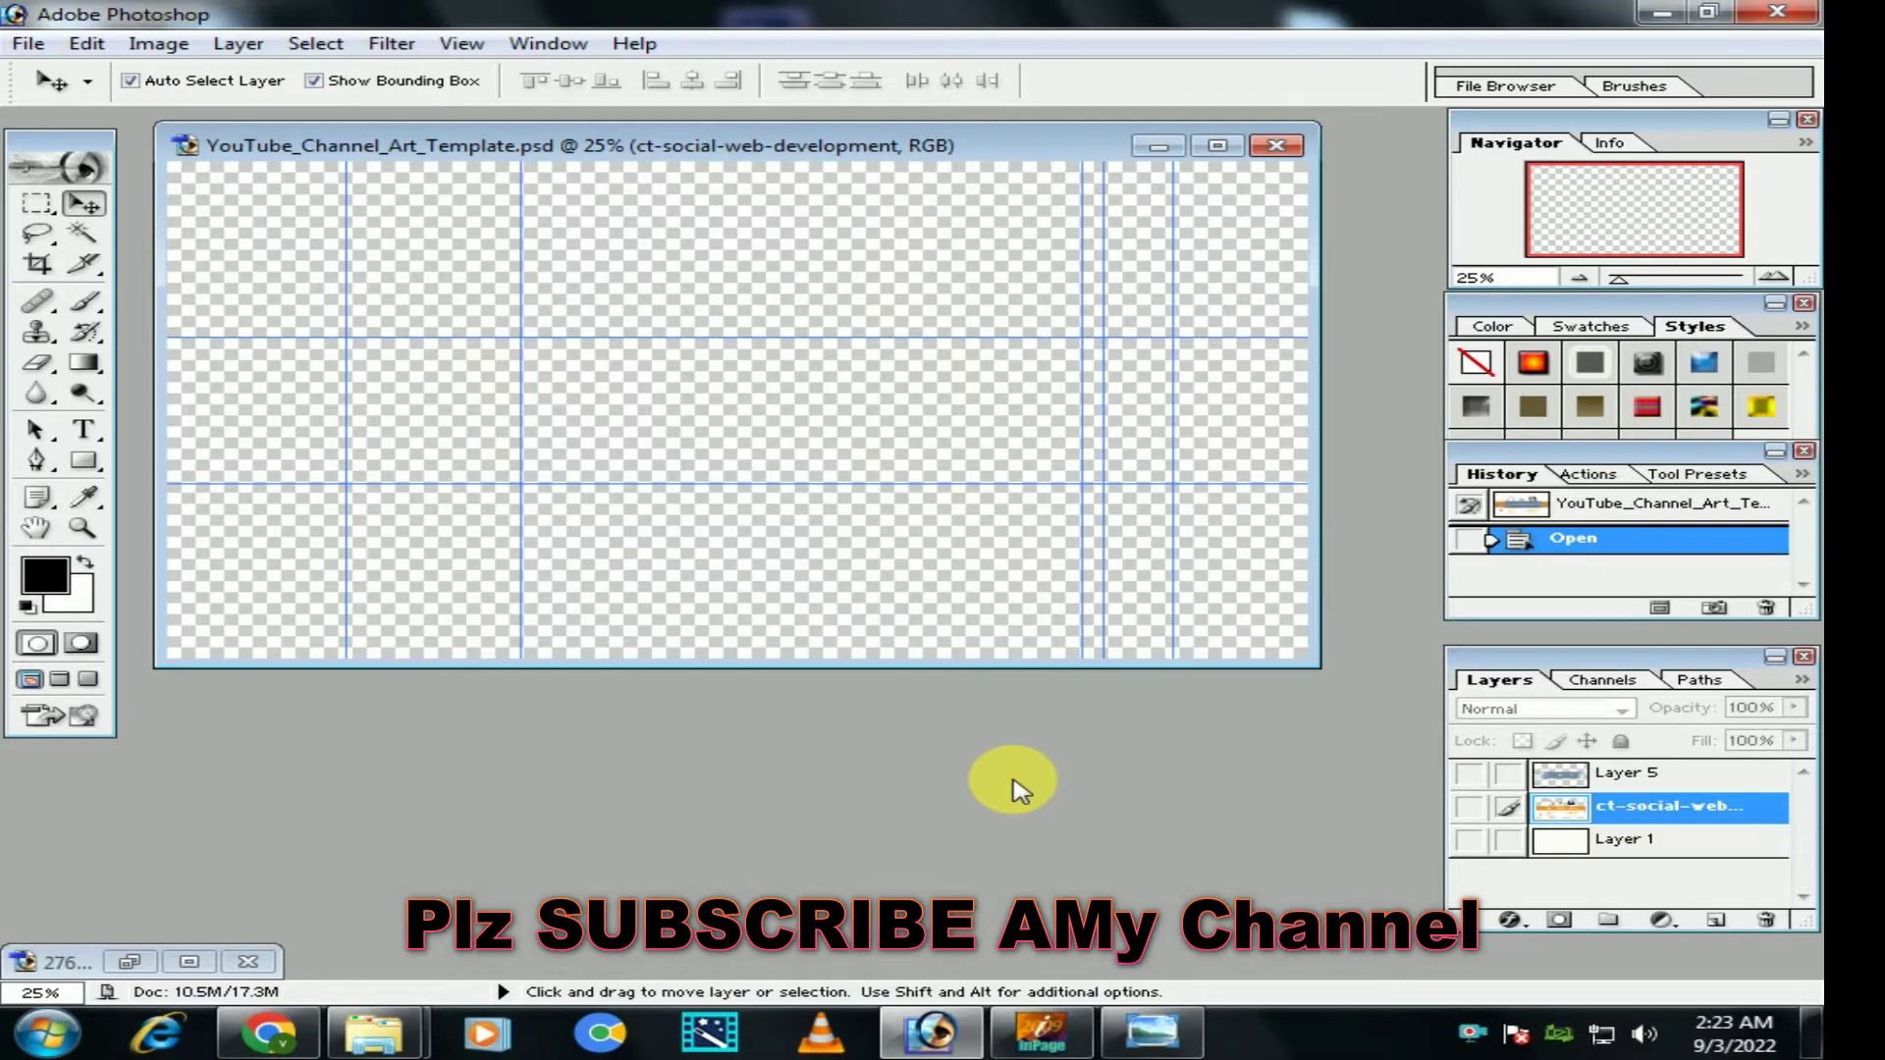
Step: Open the dark teal cloud image download (6).jpg in Photoshop from a folder inside Downloads
{"action": "mouse_move", "coordinate": [375, 1029]}
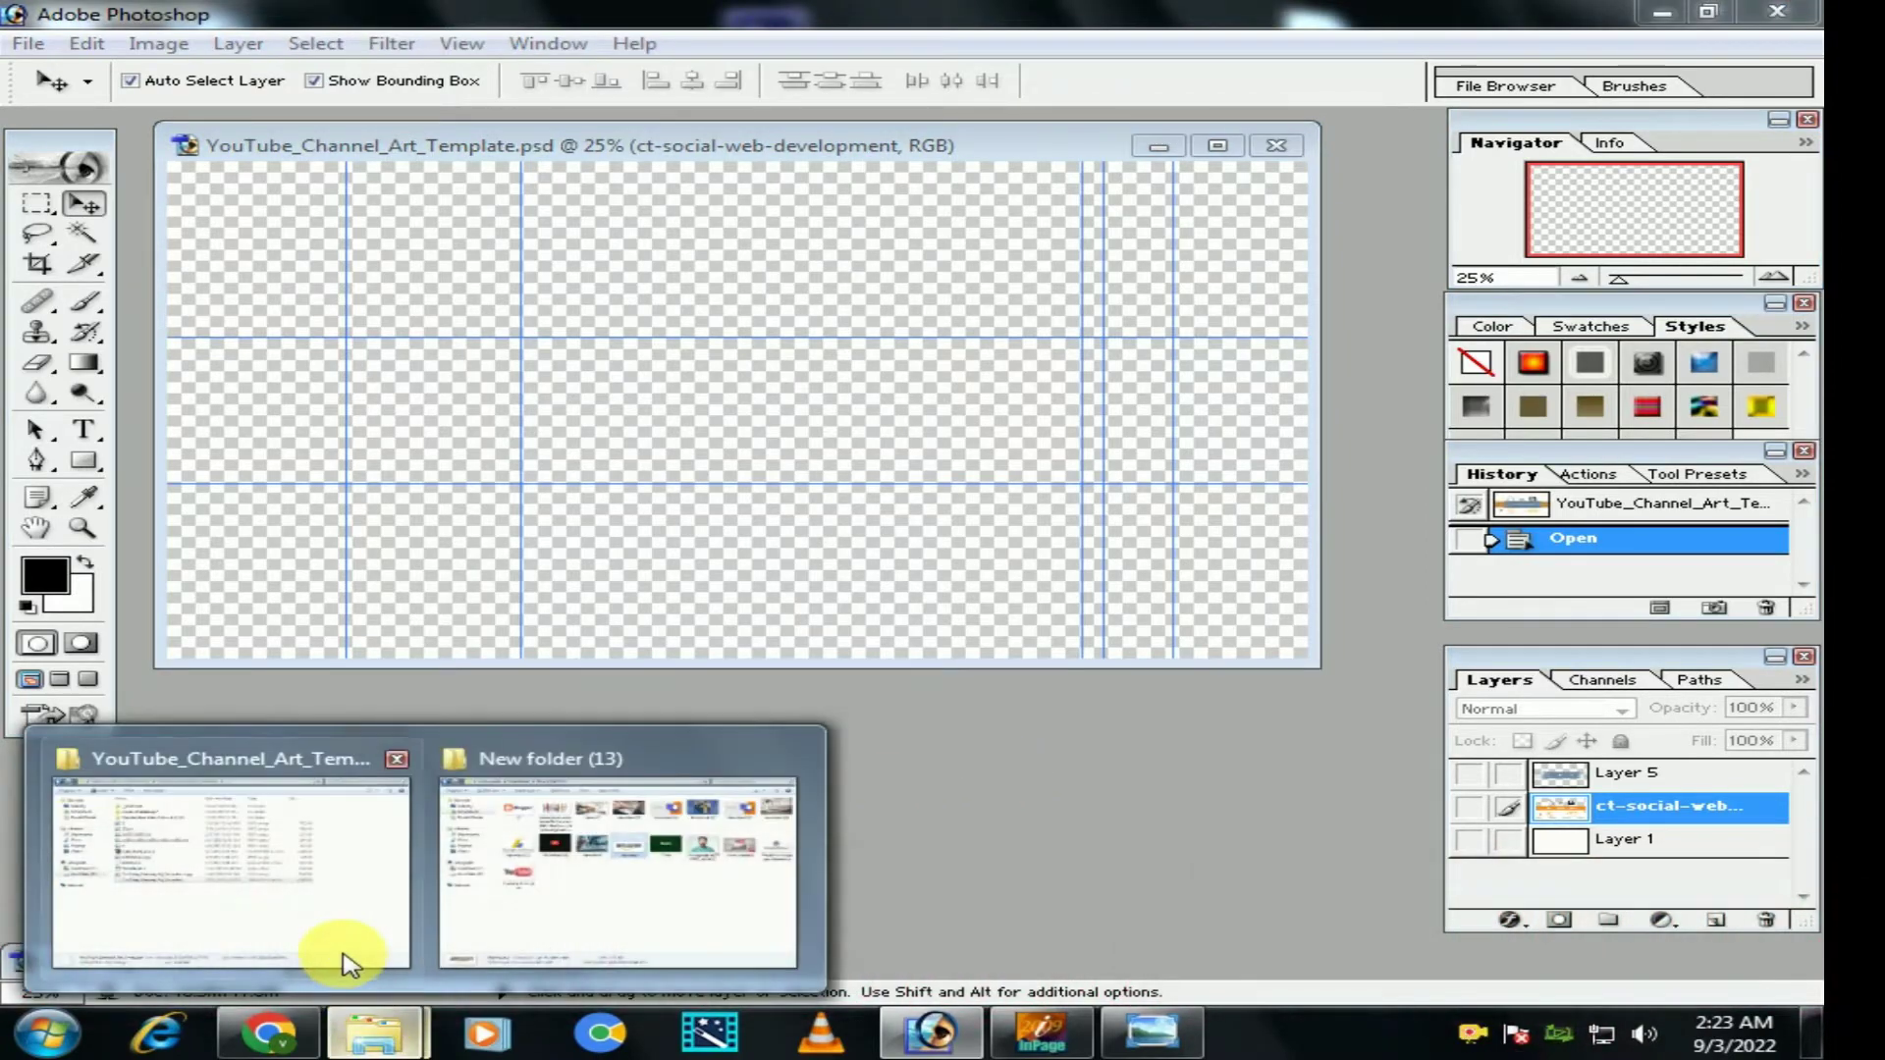
{"action": "left_click", "coordinate": [345, 964]}
{"action": "left_click", "coordinate": [187, 206]}
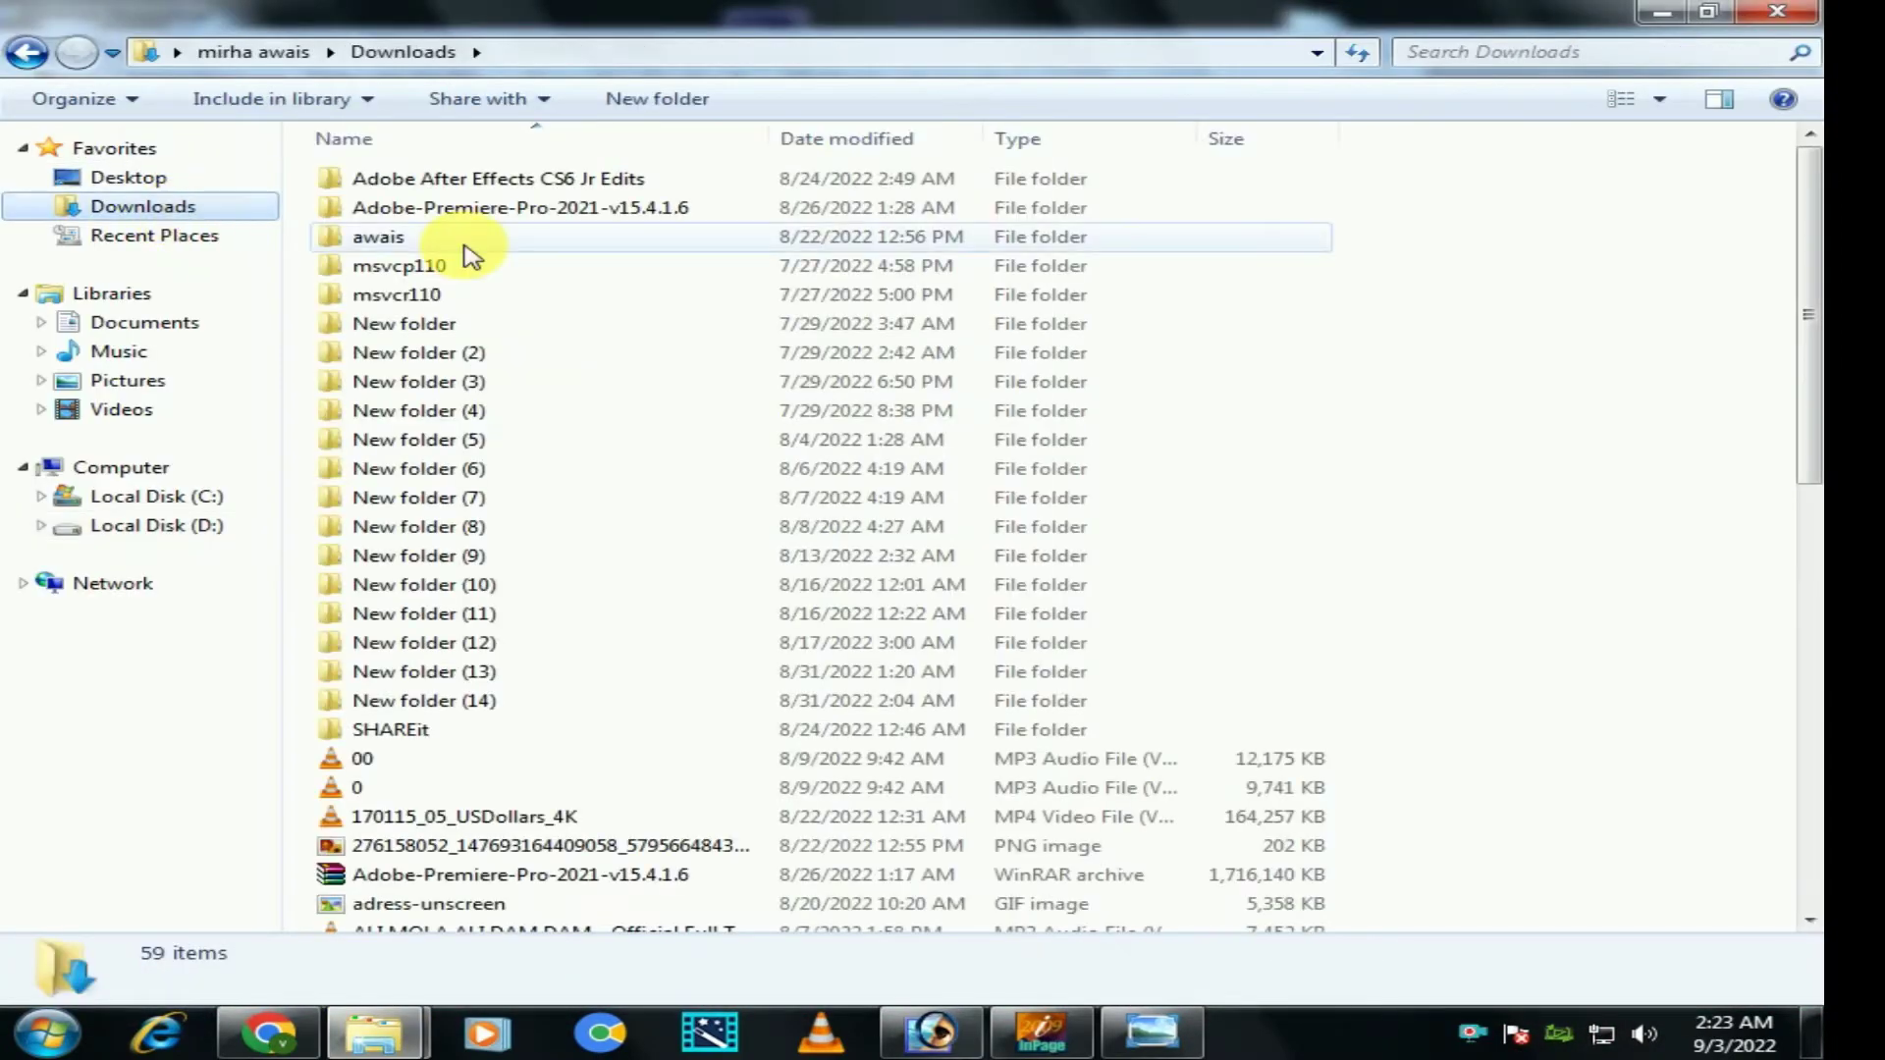
{"action": "double_click", "coordinate": [469, 248]}
{"action": "left_click_drag", "start_coordinate": [1163, 285], "coordinate": [841, 830]}
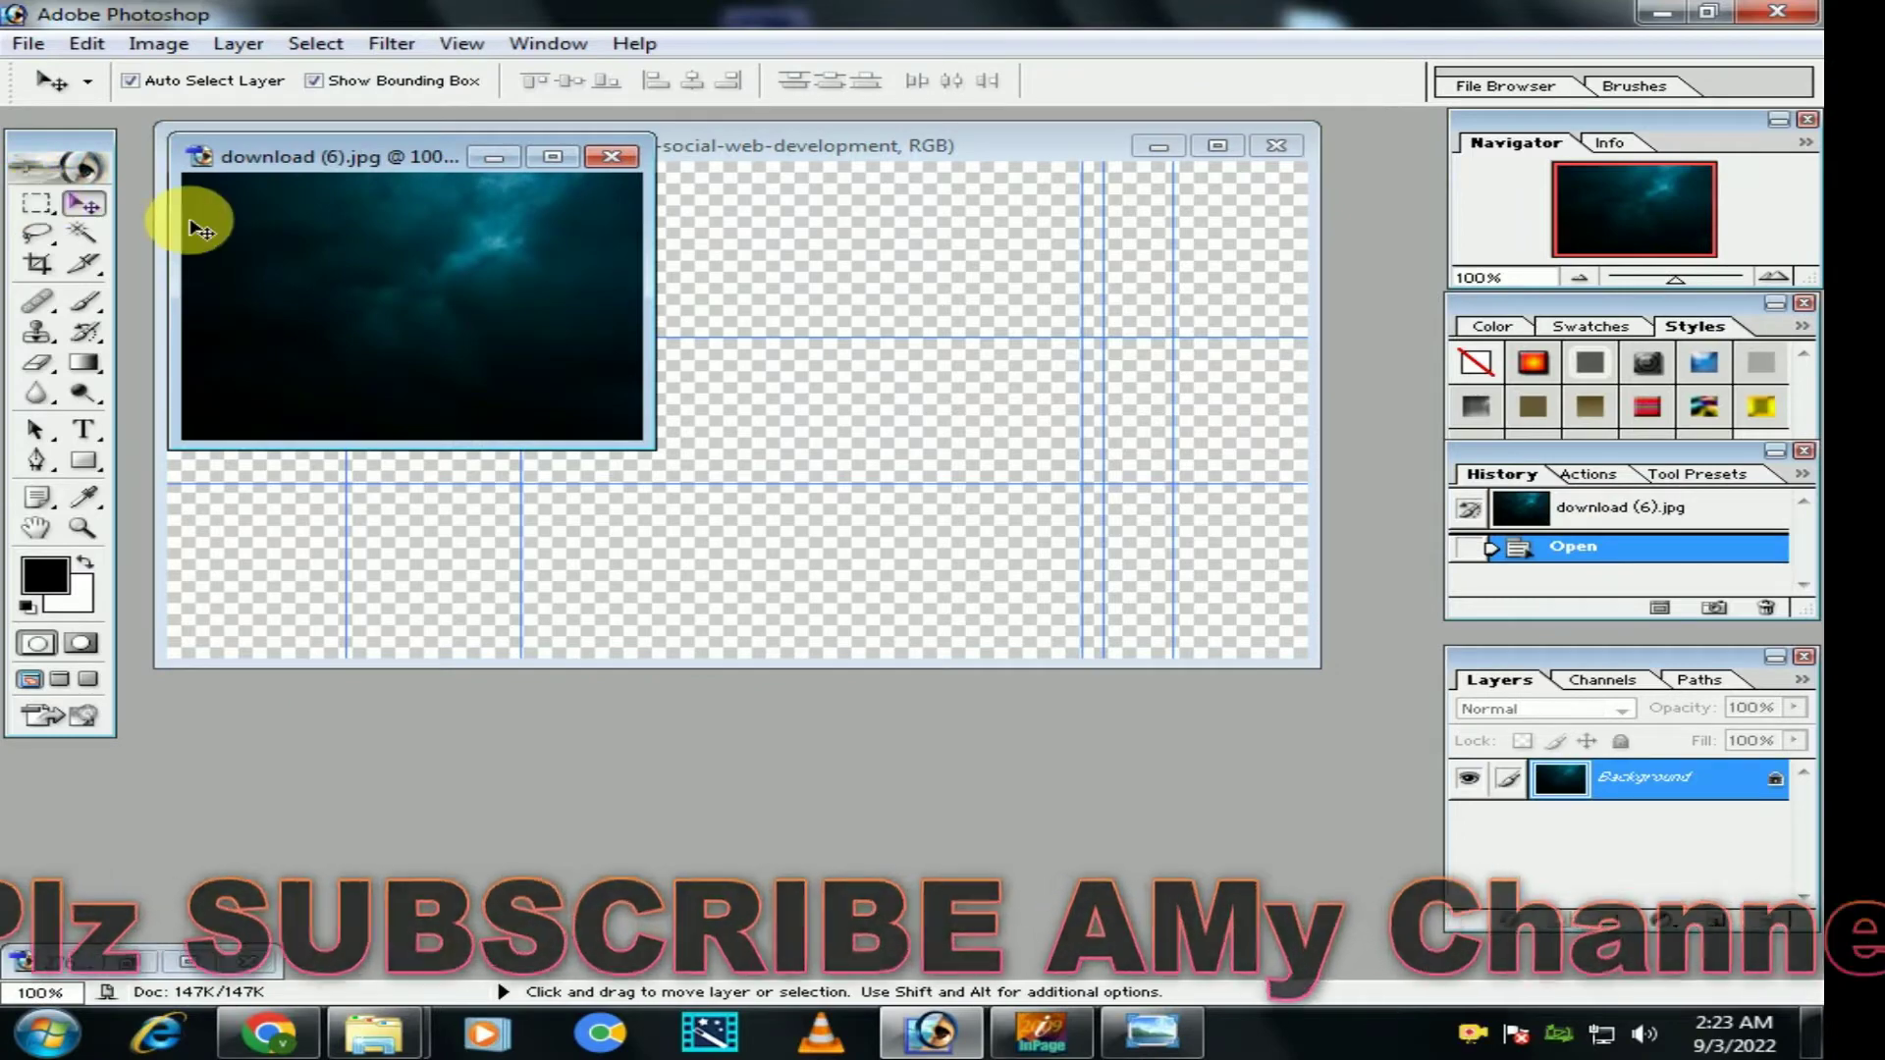
Step: Select nearly the whole cloud image with the Rectangular Marquee tool and move it into the channel art template as a new layer
{"action": "left_click_drag", "start_coordinate": [315, 260], "coordinate": [328, 260]}
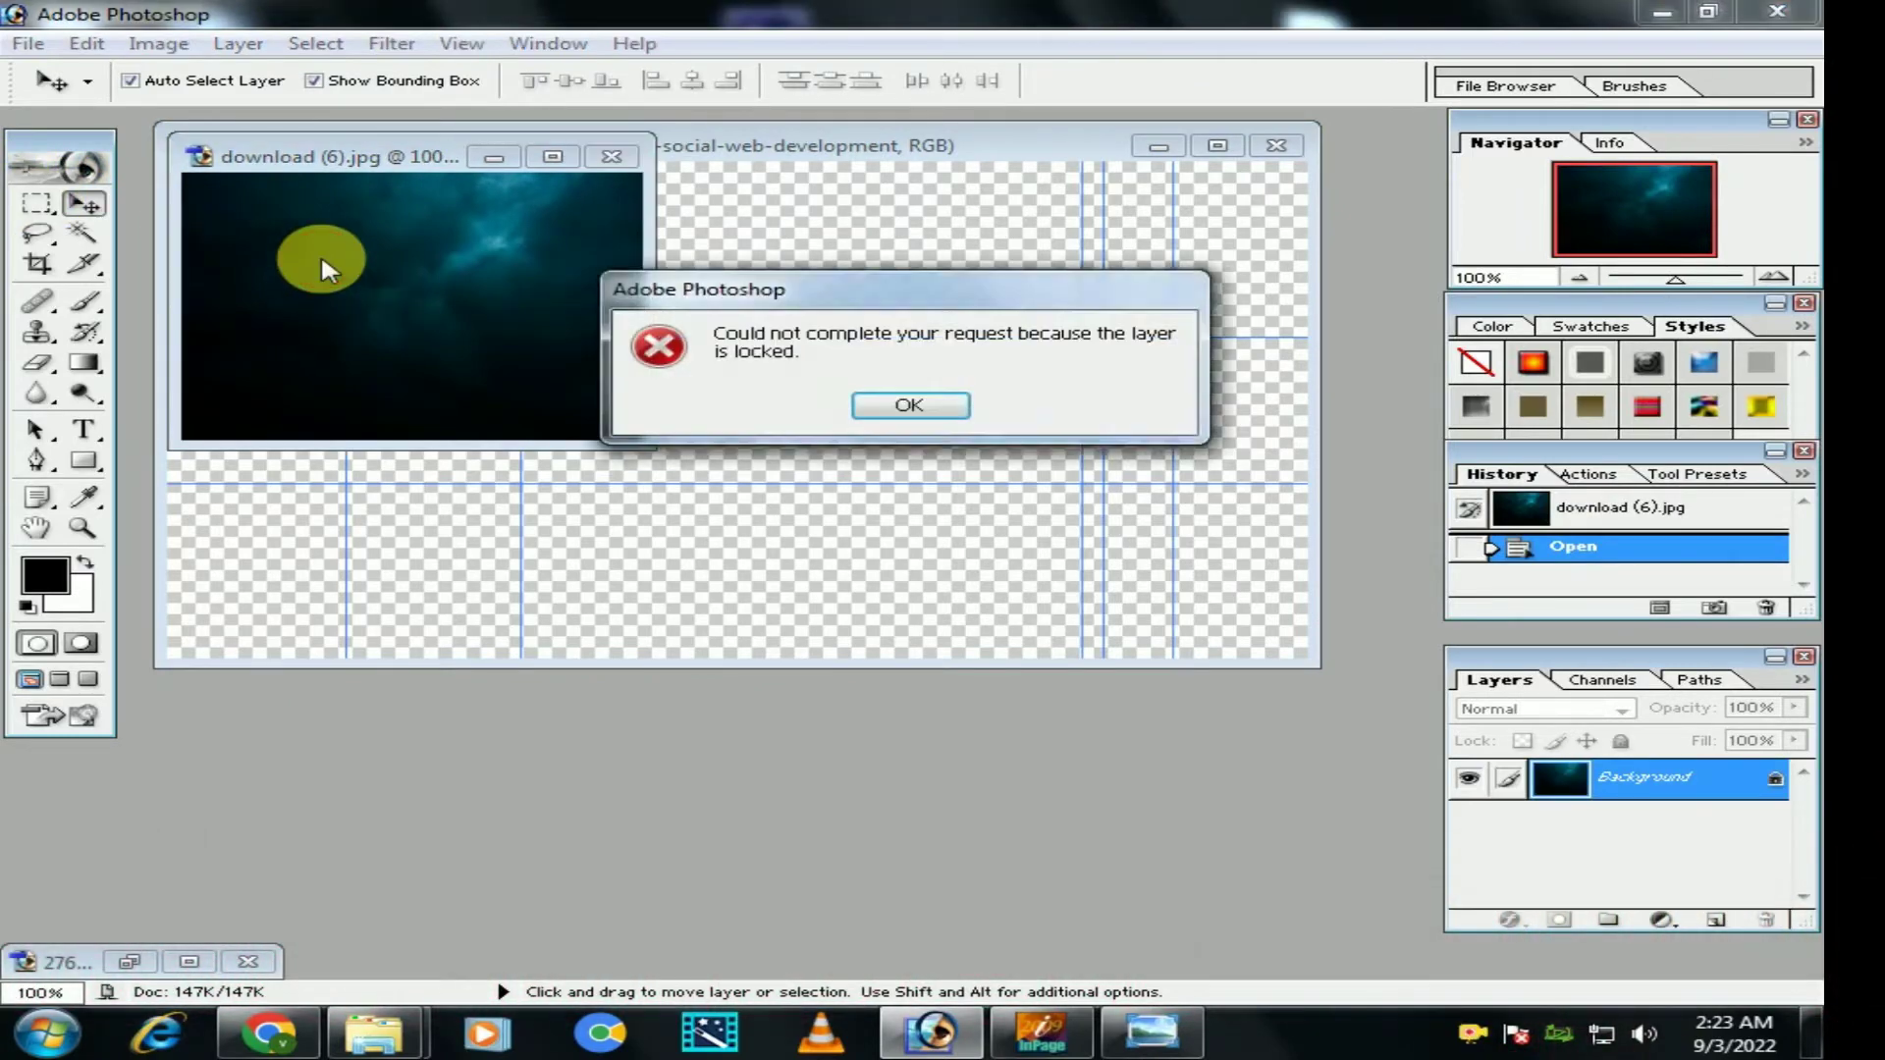
{"action": "left_click", "coordinate": [860, 406]}
{"action": "left_click", "coordinate": [38, 203]}
{"action": "left_click_drag", "start_coordinate": [184, 177], "coordinate": [694, 504]}
{"action": "left_click", "coordinate": [85, 208]}
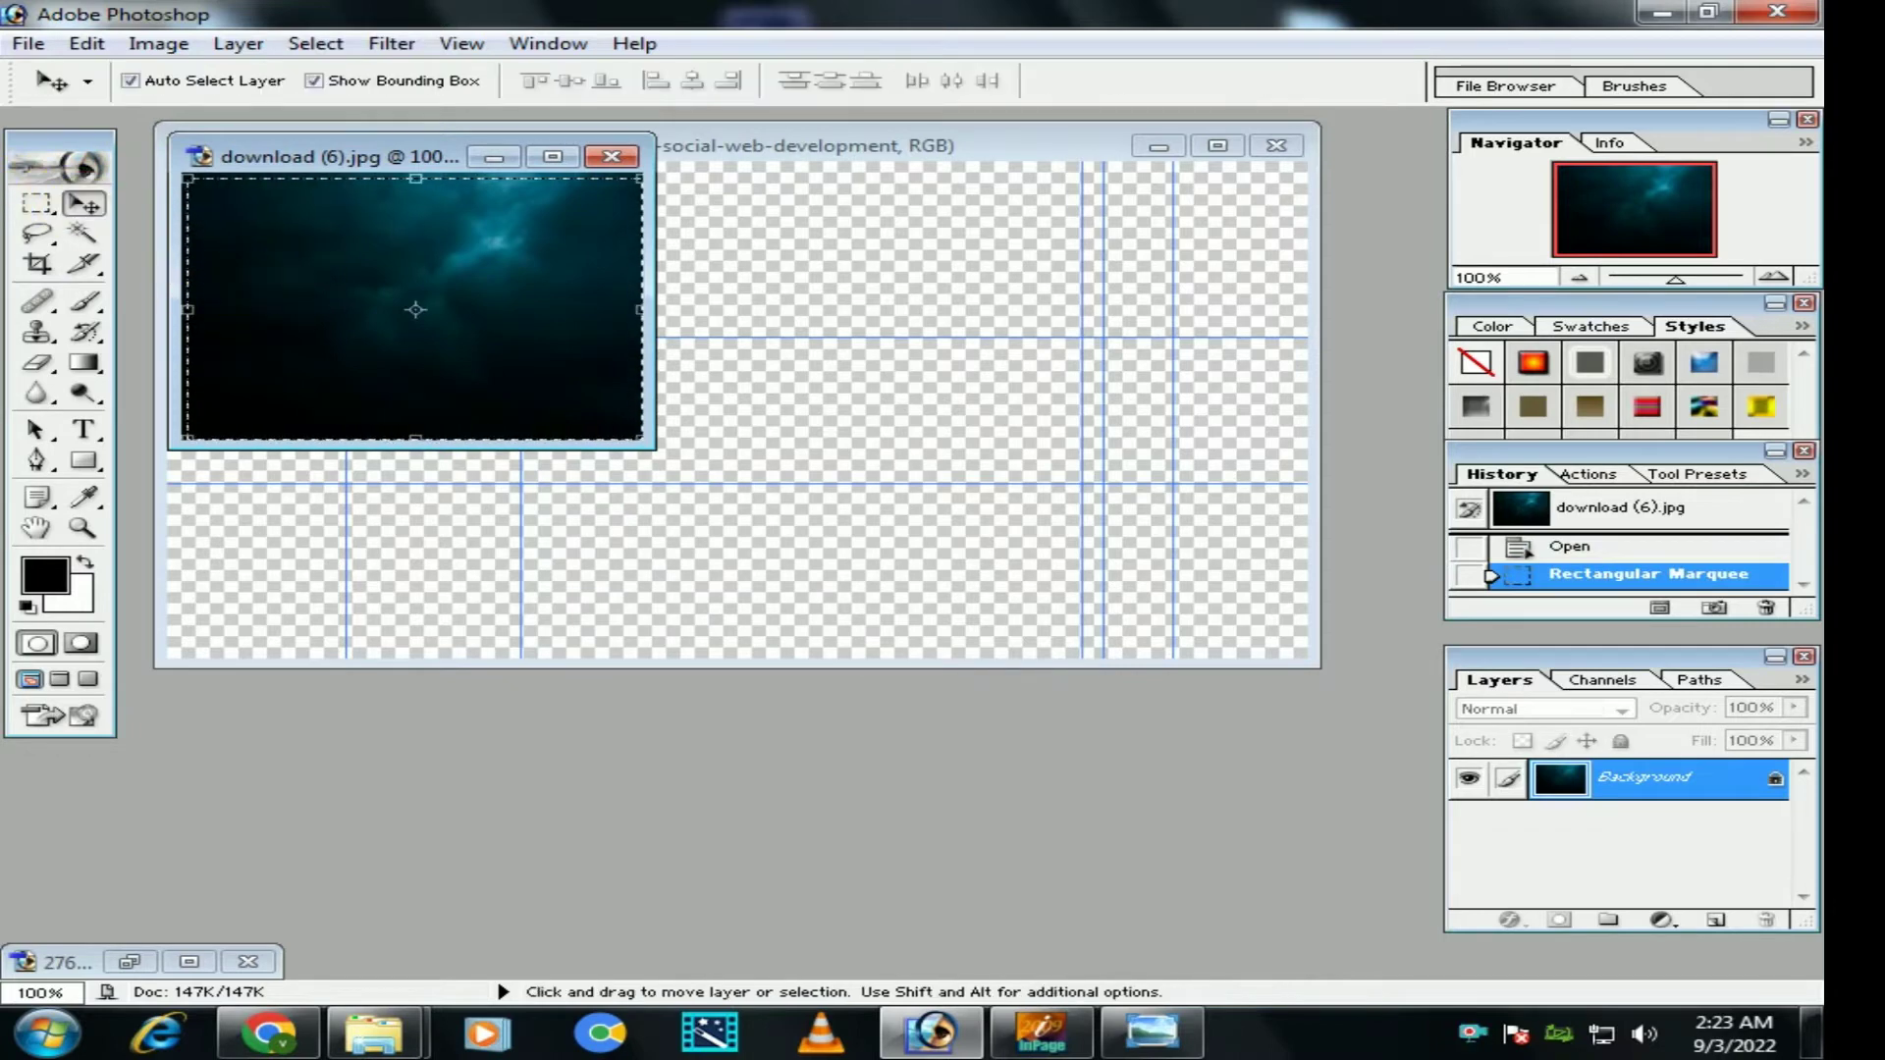
{"action": "left_click_drag", "start_coordinate": [412, 307], "coordinate": [179, 361]}
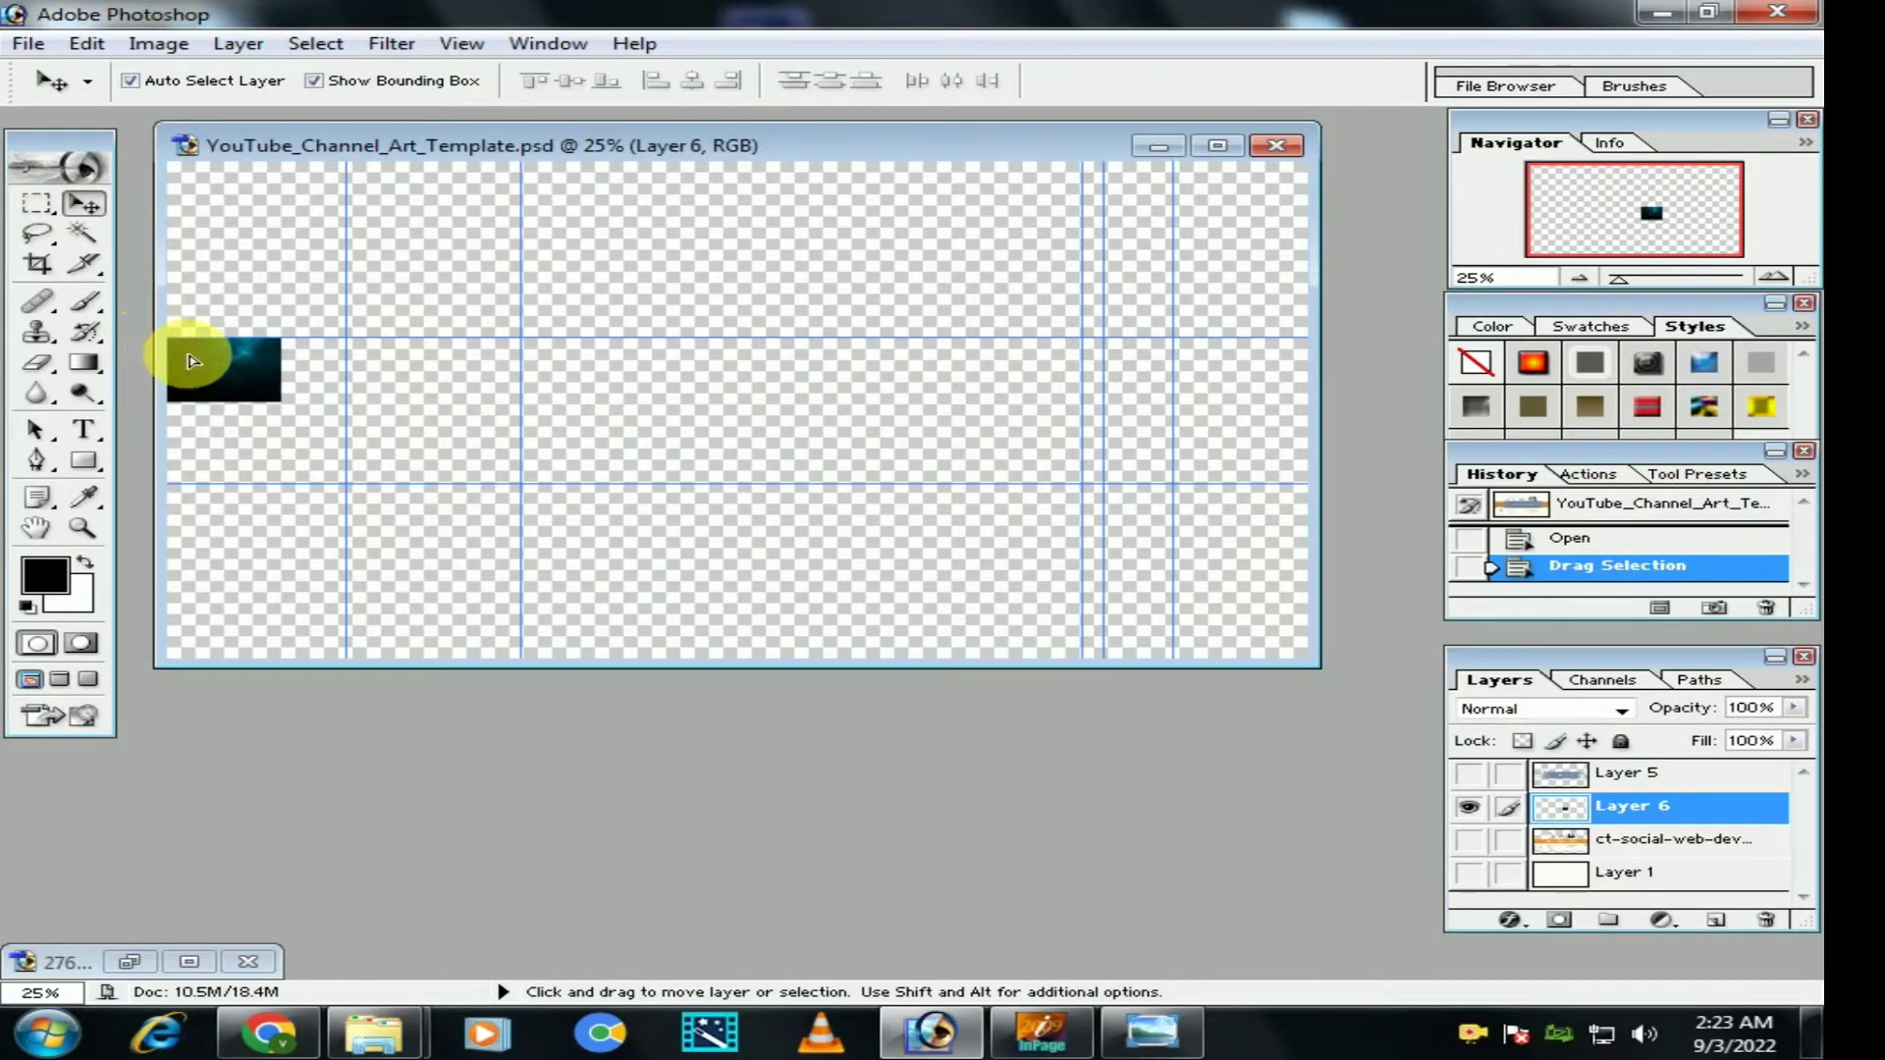
Step: Scale the cloud image with Free Transform to fill the full canvas width between the two horizontal guides
{"action": "key", "text": "ctrl+t"}
{"action": "left_click_drag", "start_coordinate": [285, 406], "coordinate": [1305, 496]}
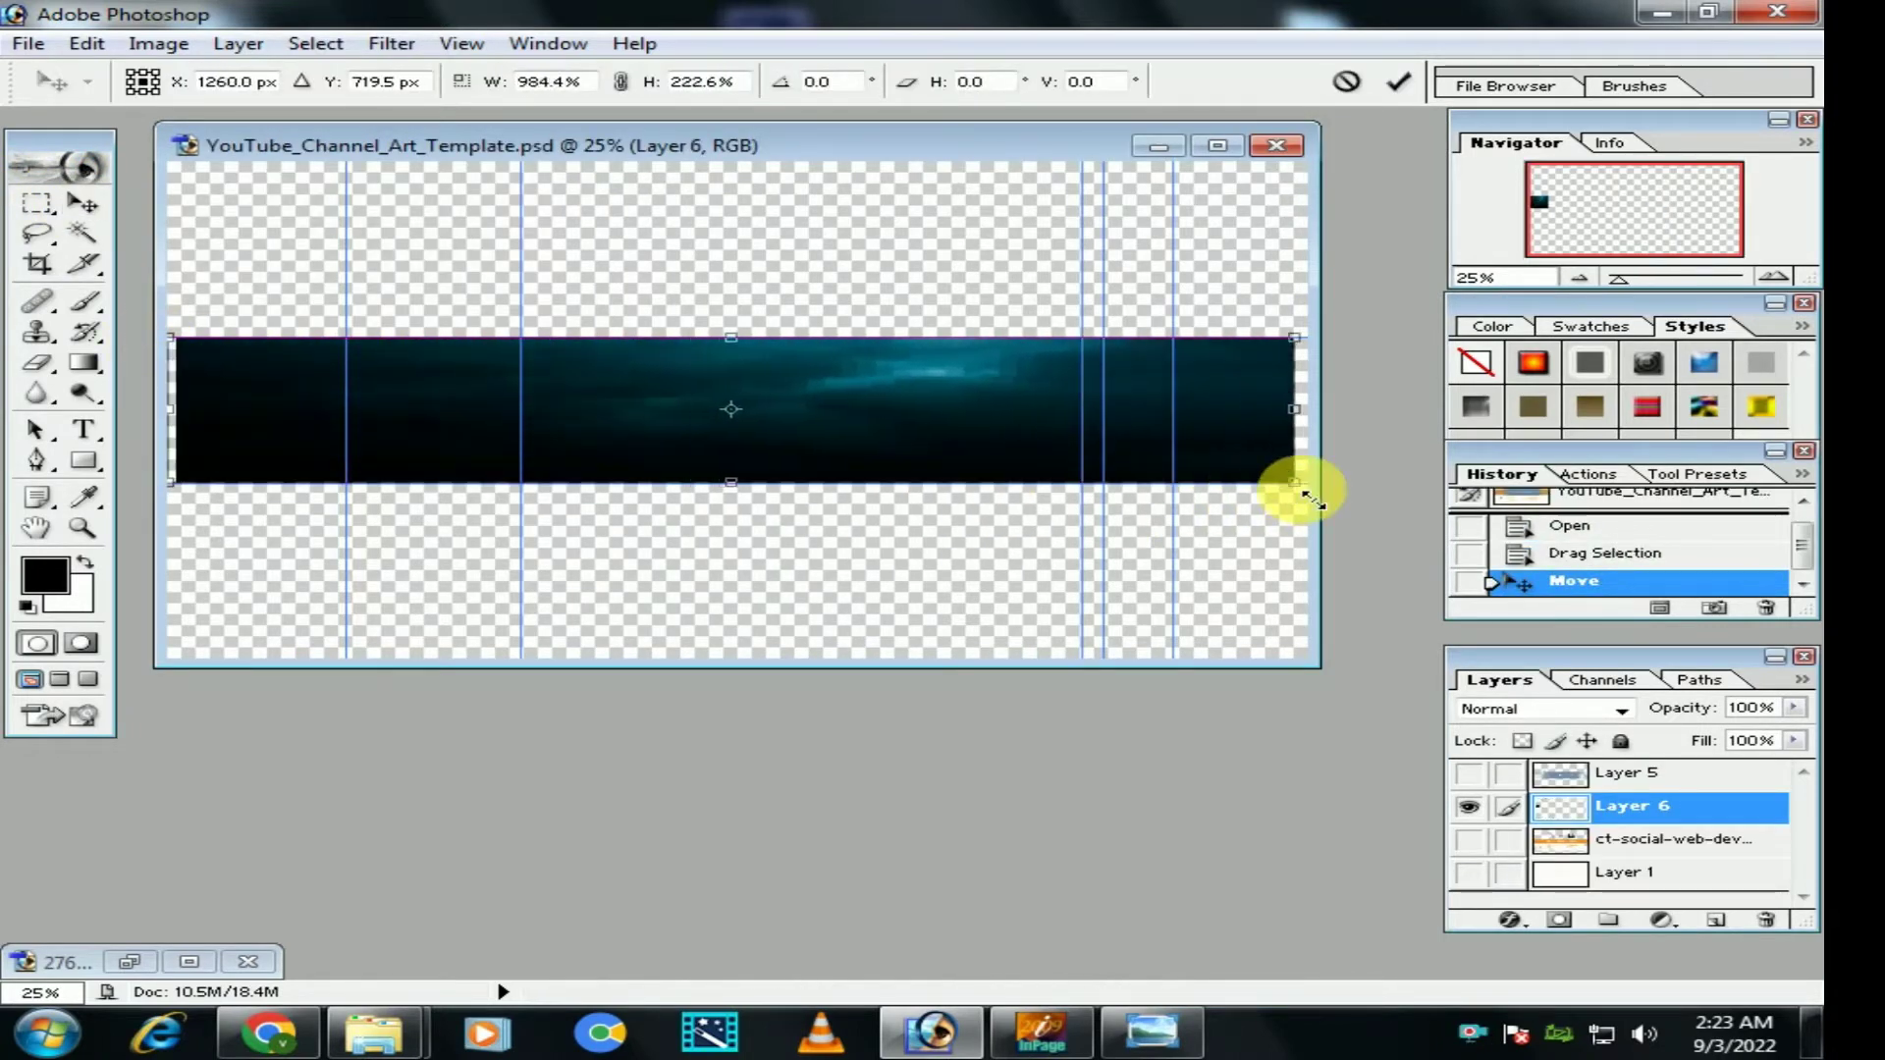
{"action": "double_click", "coordinate": [980, 433]}
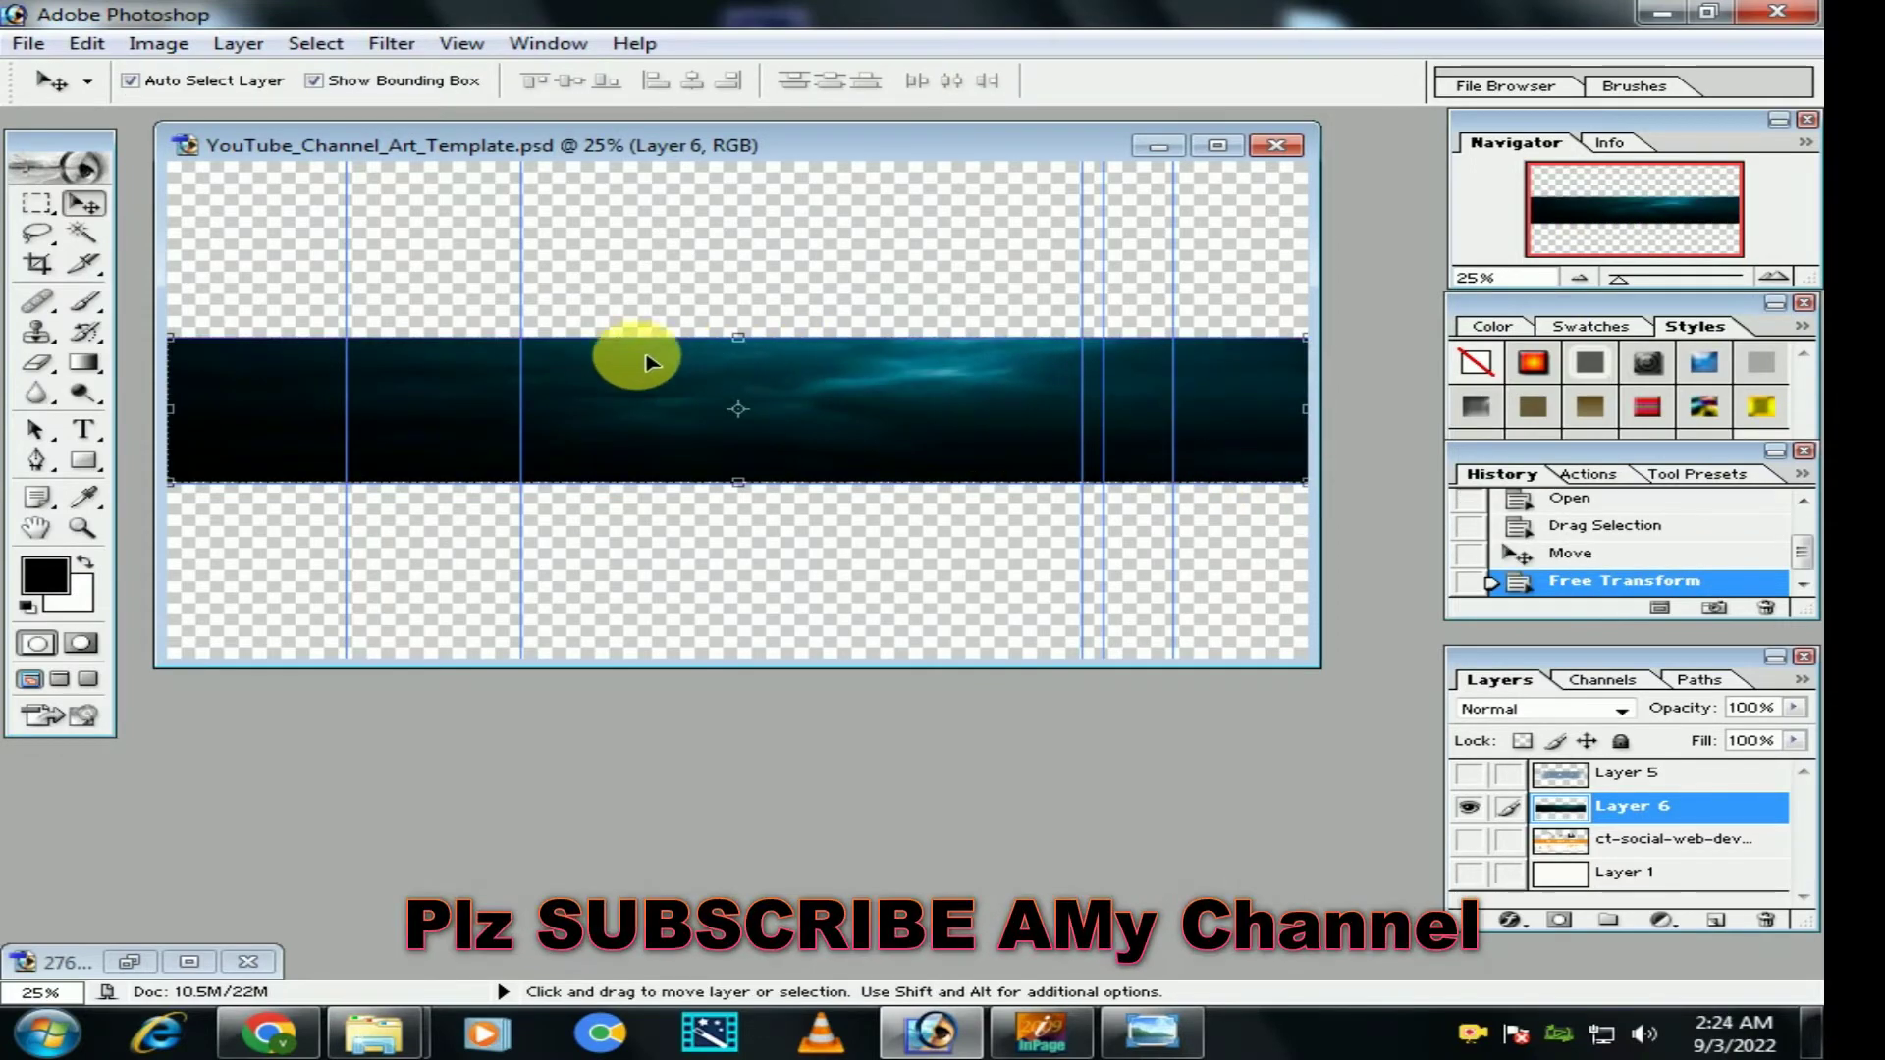
{"action": "mouse_move", "coordinate": [1316, 497]}
{"action": "left_mouse_down"}
{"action": "mouse_move", "coordinate": [1022, 437]}
{"action": "mouse_move", "coordinate": [1018, 463]}
{"action": "mouse_move", "coordinate": [1055, 484]}
{"action": "mouse_move", "coordinate": [1026, 455]}
{"action": "mouse_move", "coordinate": [1246, 497]}
{"action": "mouse_move", "coordinate": [1086, 433]}
{"action": "mouse_move", "coordinate": [1062, 490]}
{"action": "mouse_move", "coordinate": [1047, 469]}
{"action": "mouse_move", "coordinate": [1335, 505]}
{"action": "left_mouse_up"}
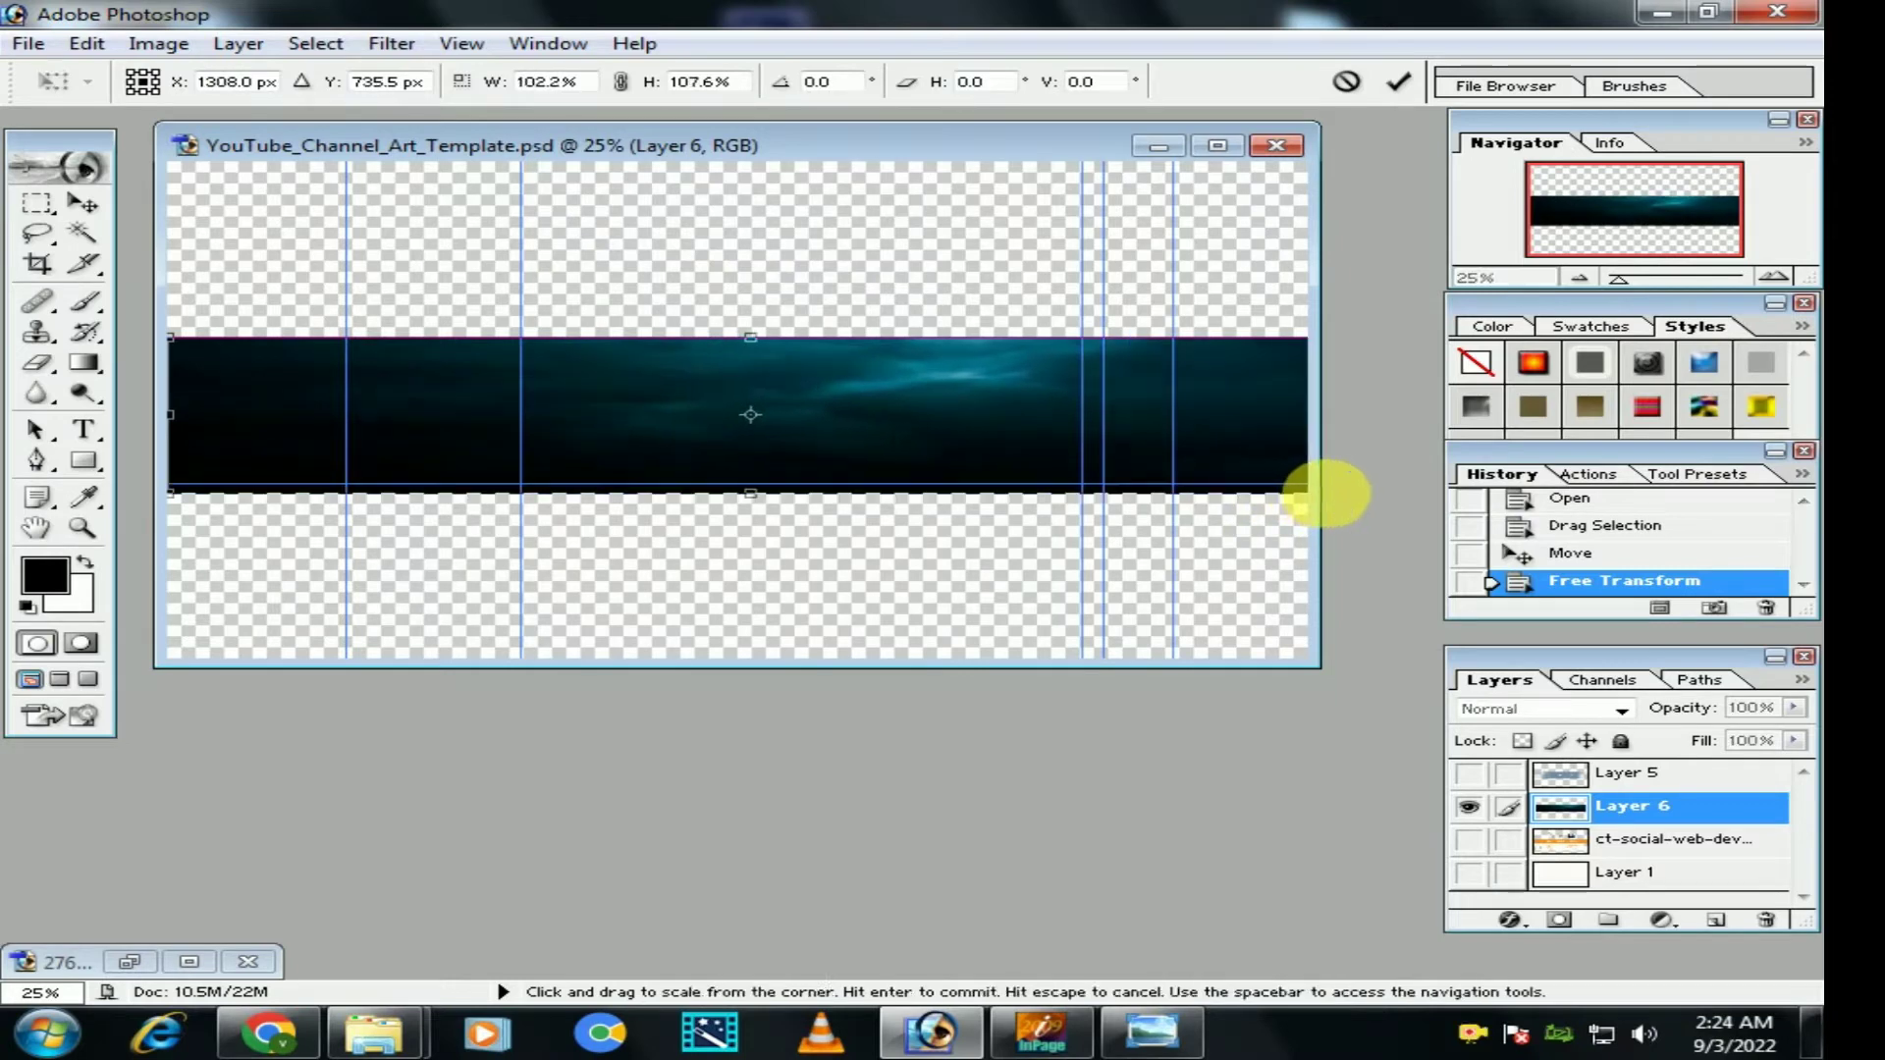
{"action": "key", "text": "Return"}
{"action": "left_click_drag", "start_coordinate": [766, 506], "coordinate": [757, 497]}
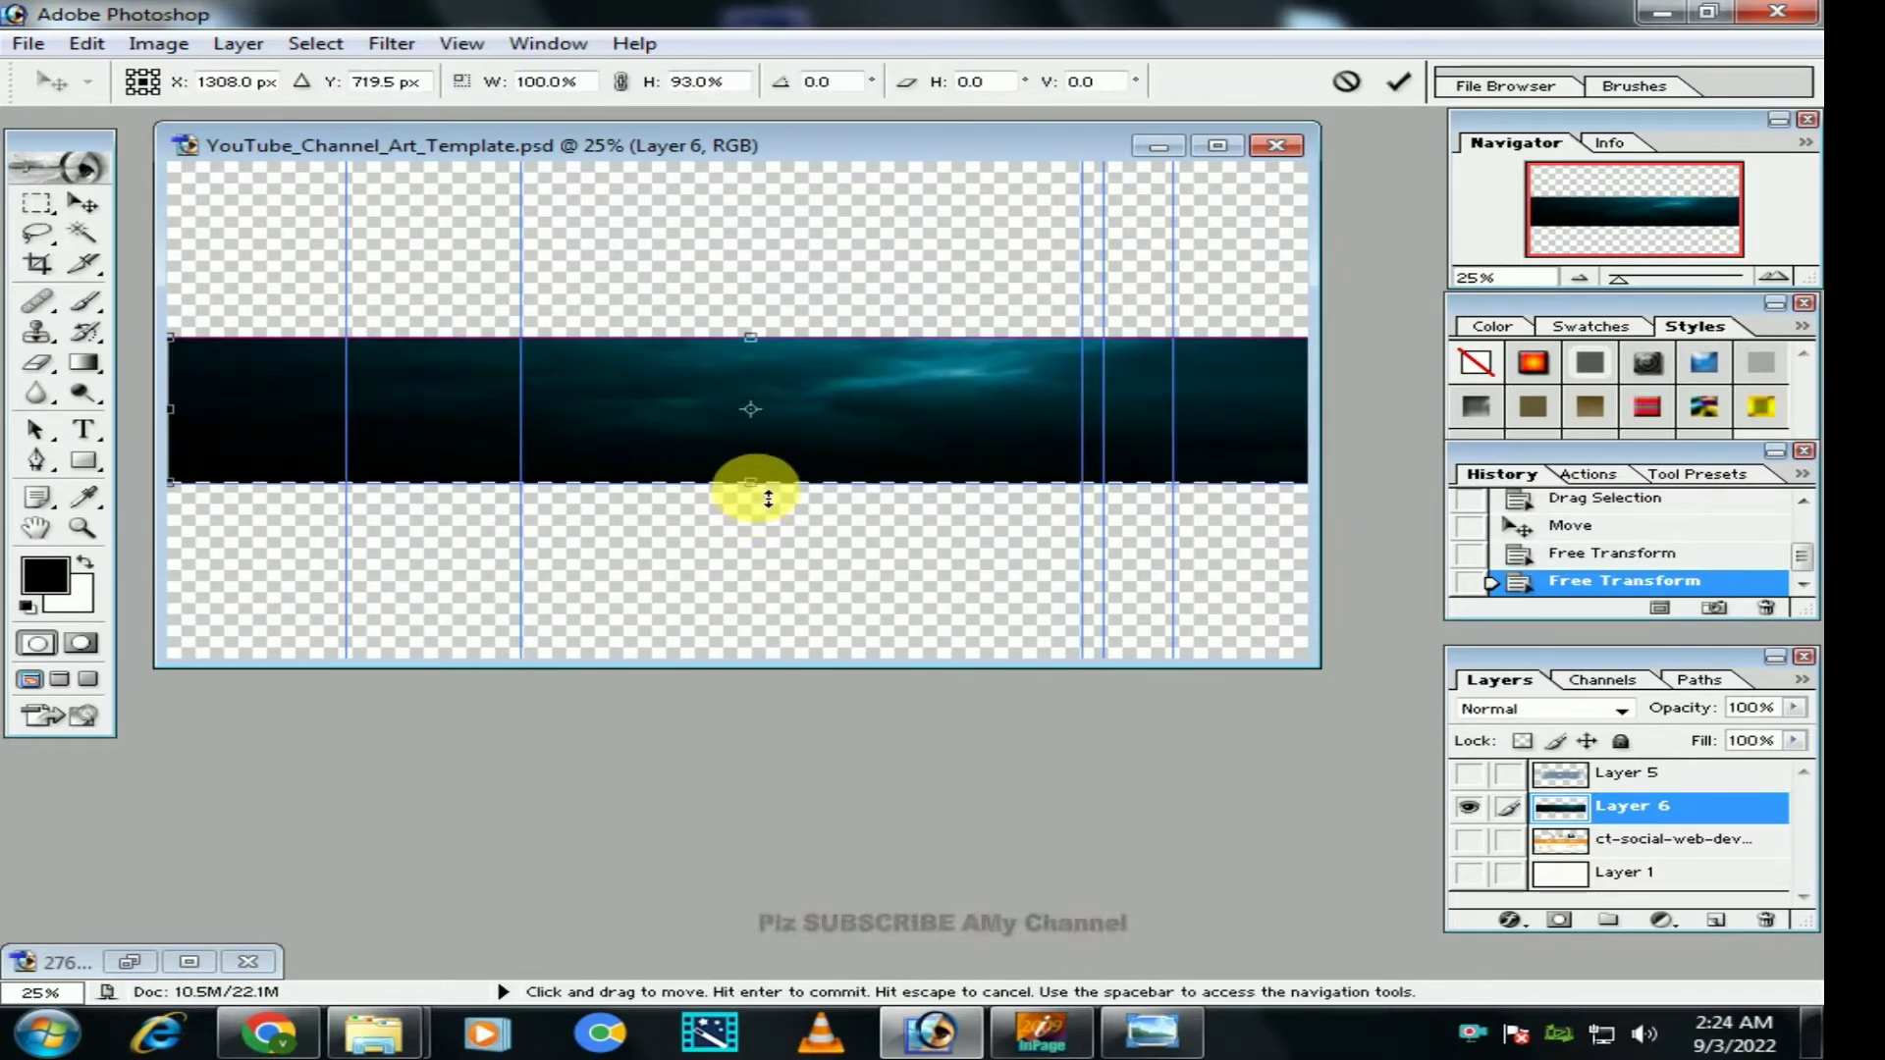
{"action": "key", "text": "Return"}
Step: Bring the cut-out portrait into the template at the banner's right end and scale it to the banner's height
{"action": "left_click", "coordinate": [179, 965]}
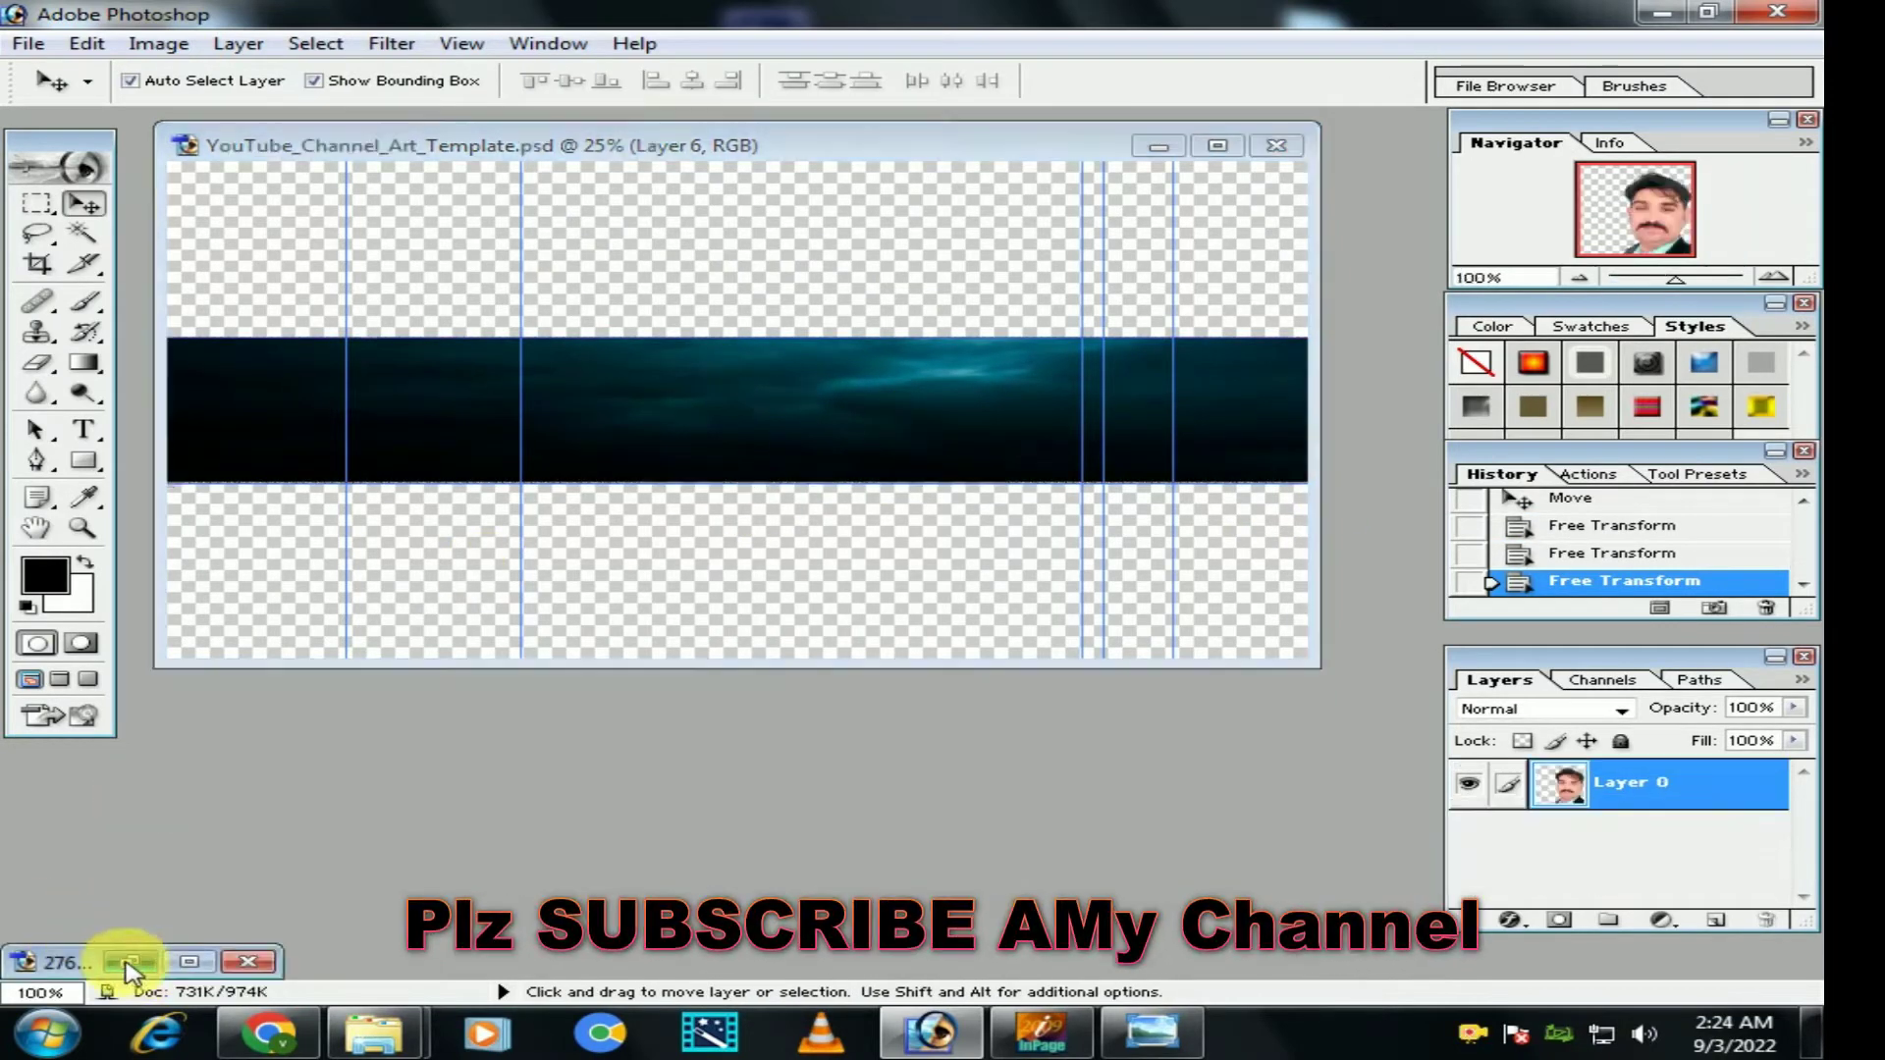
{"action": "left_click_drag", "start_coordinate": [1207, 505], "coordinate": [1267, 430]}
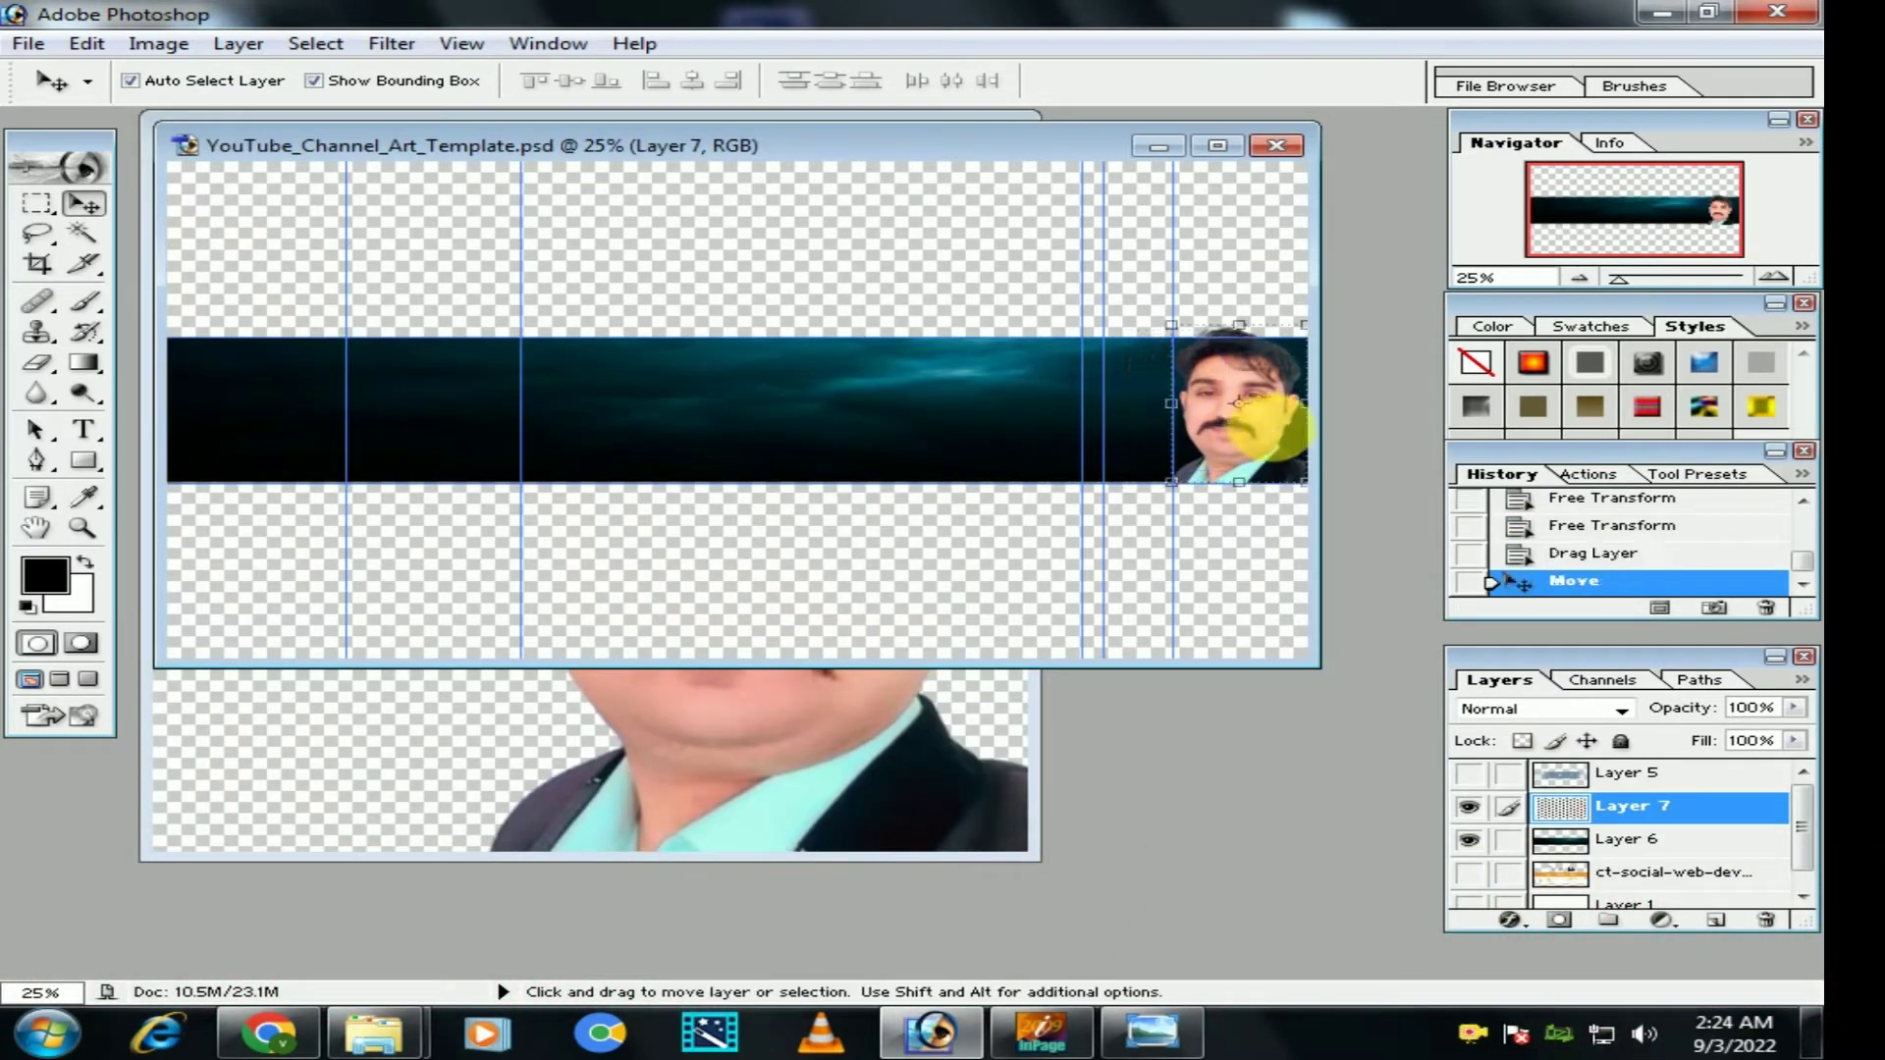
{"action": "key", "text": "ctrl+t"}
{"action": "mouse_move", "coordinate": [1175, 330]}
{"action": "left_mouse_down"}
{"action": "mouse_move", "coordinate": [1137, 352]}
{"action": "mouse_move", "coordinate": [1172, 350]}
{"action": "left_mouse_up"}
{"action": "key", "text": "Return"}
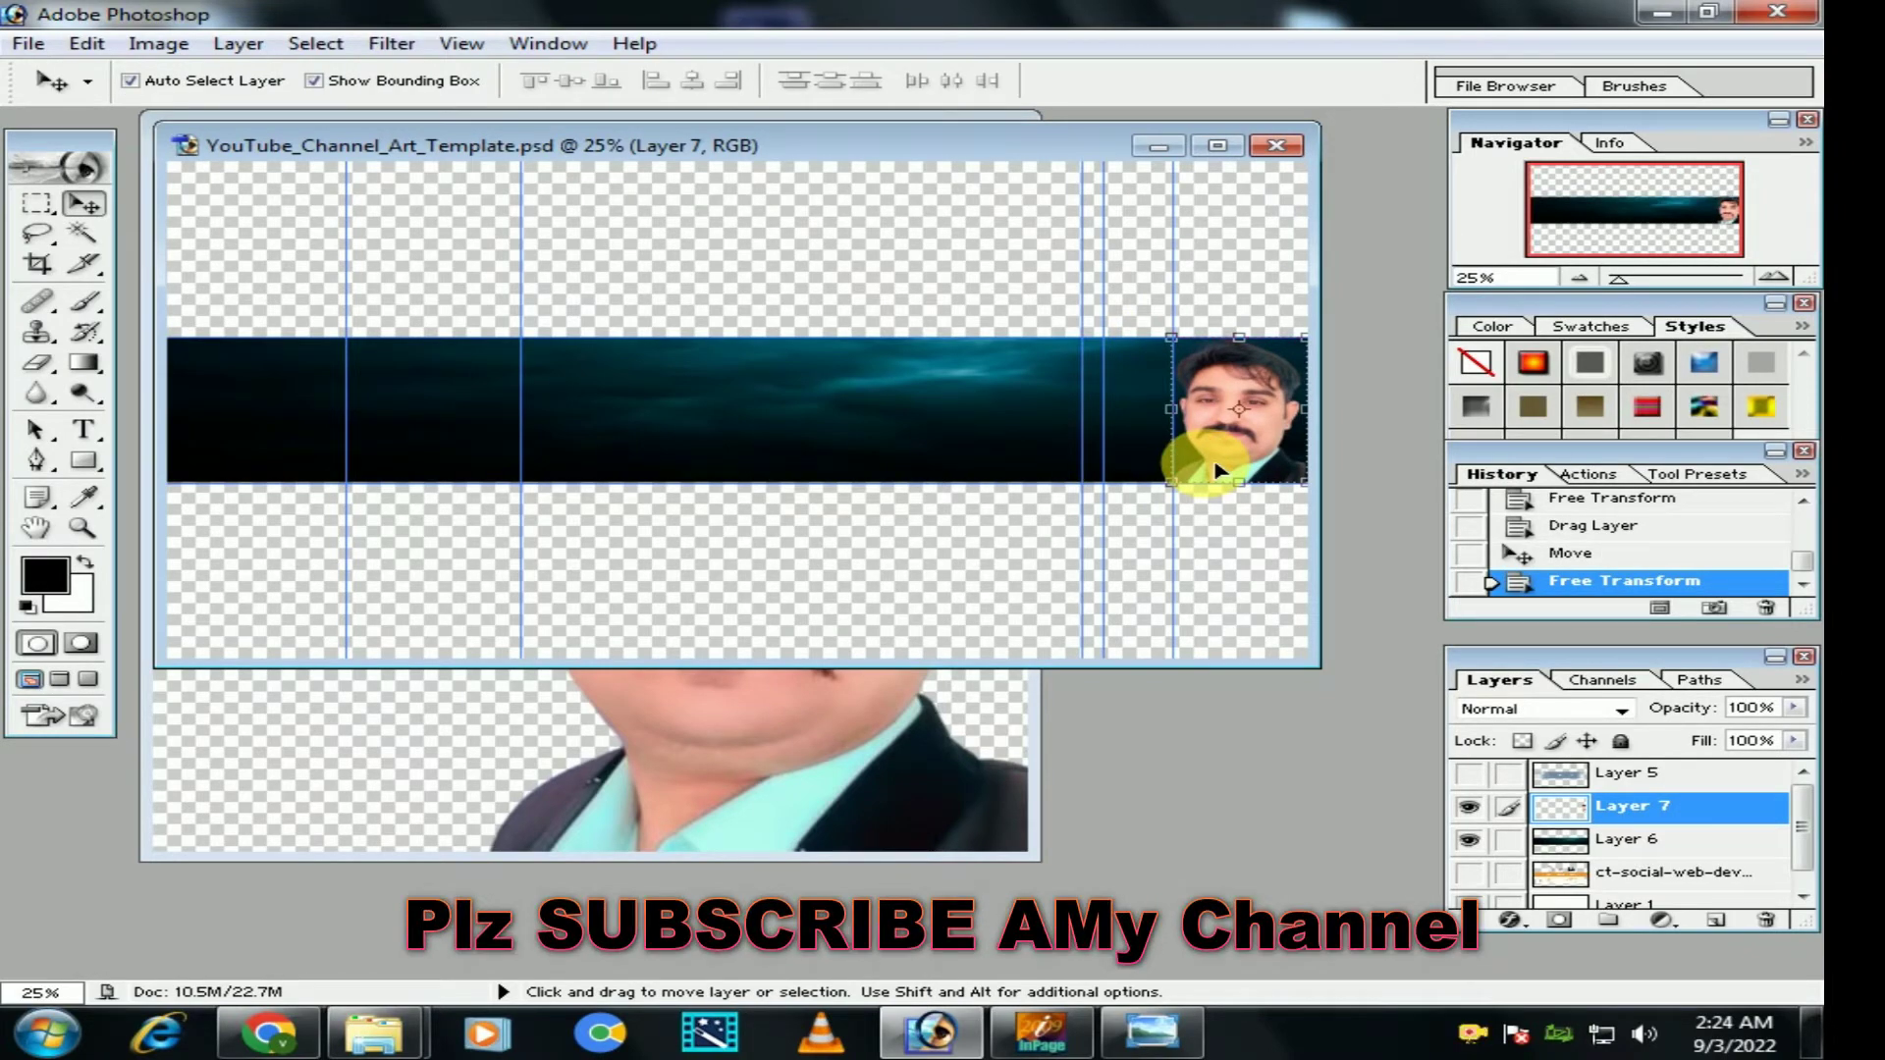
Step: Brighten the portrait layer slightly by raising the midpoint of the RGB curve in Curves
{"action": "key", "text": "ctrl+m"}
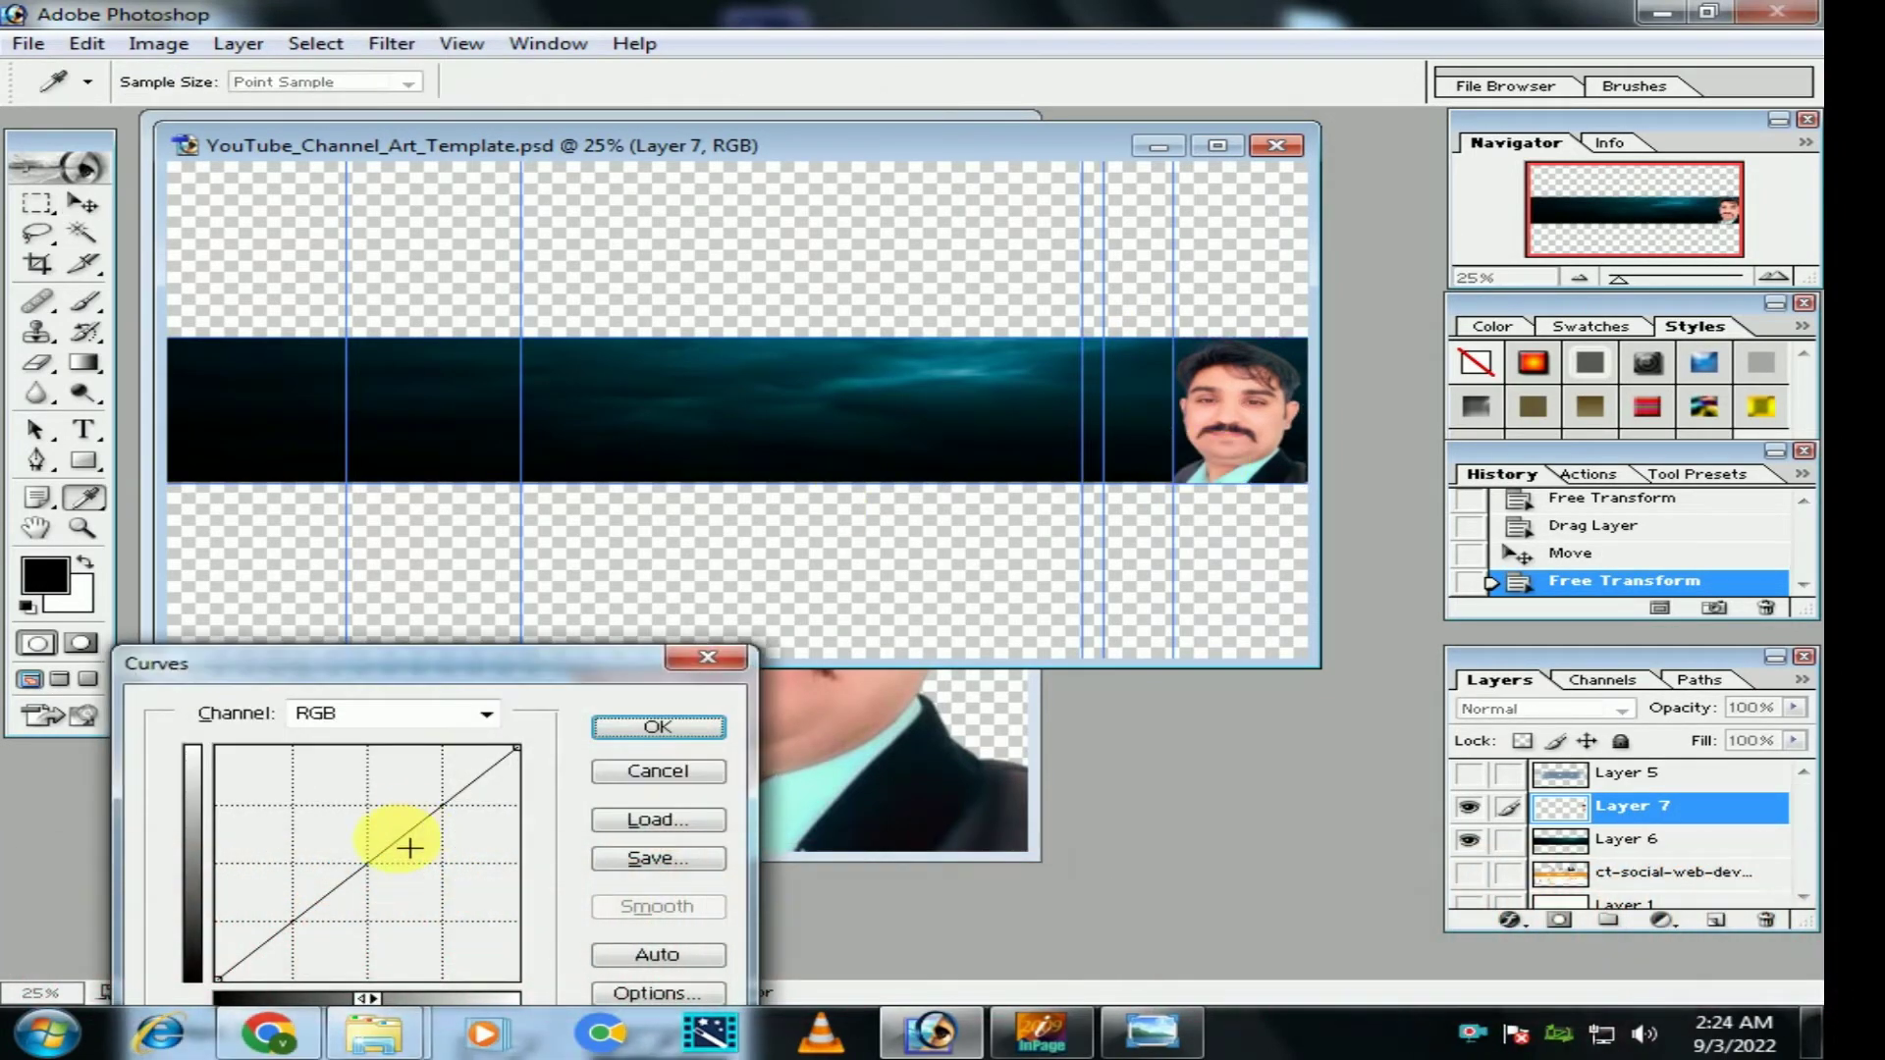
{"action": "left_click_drag", "start_coordinate": [394, 840], "coordinate": [385, 830]}
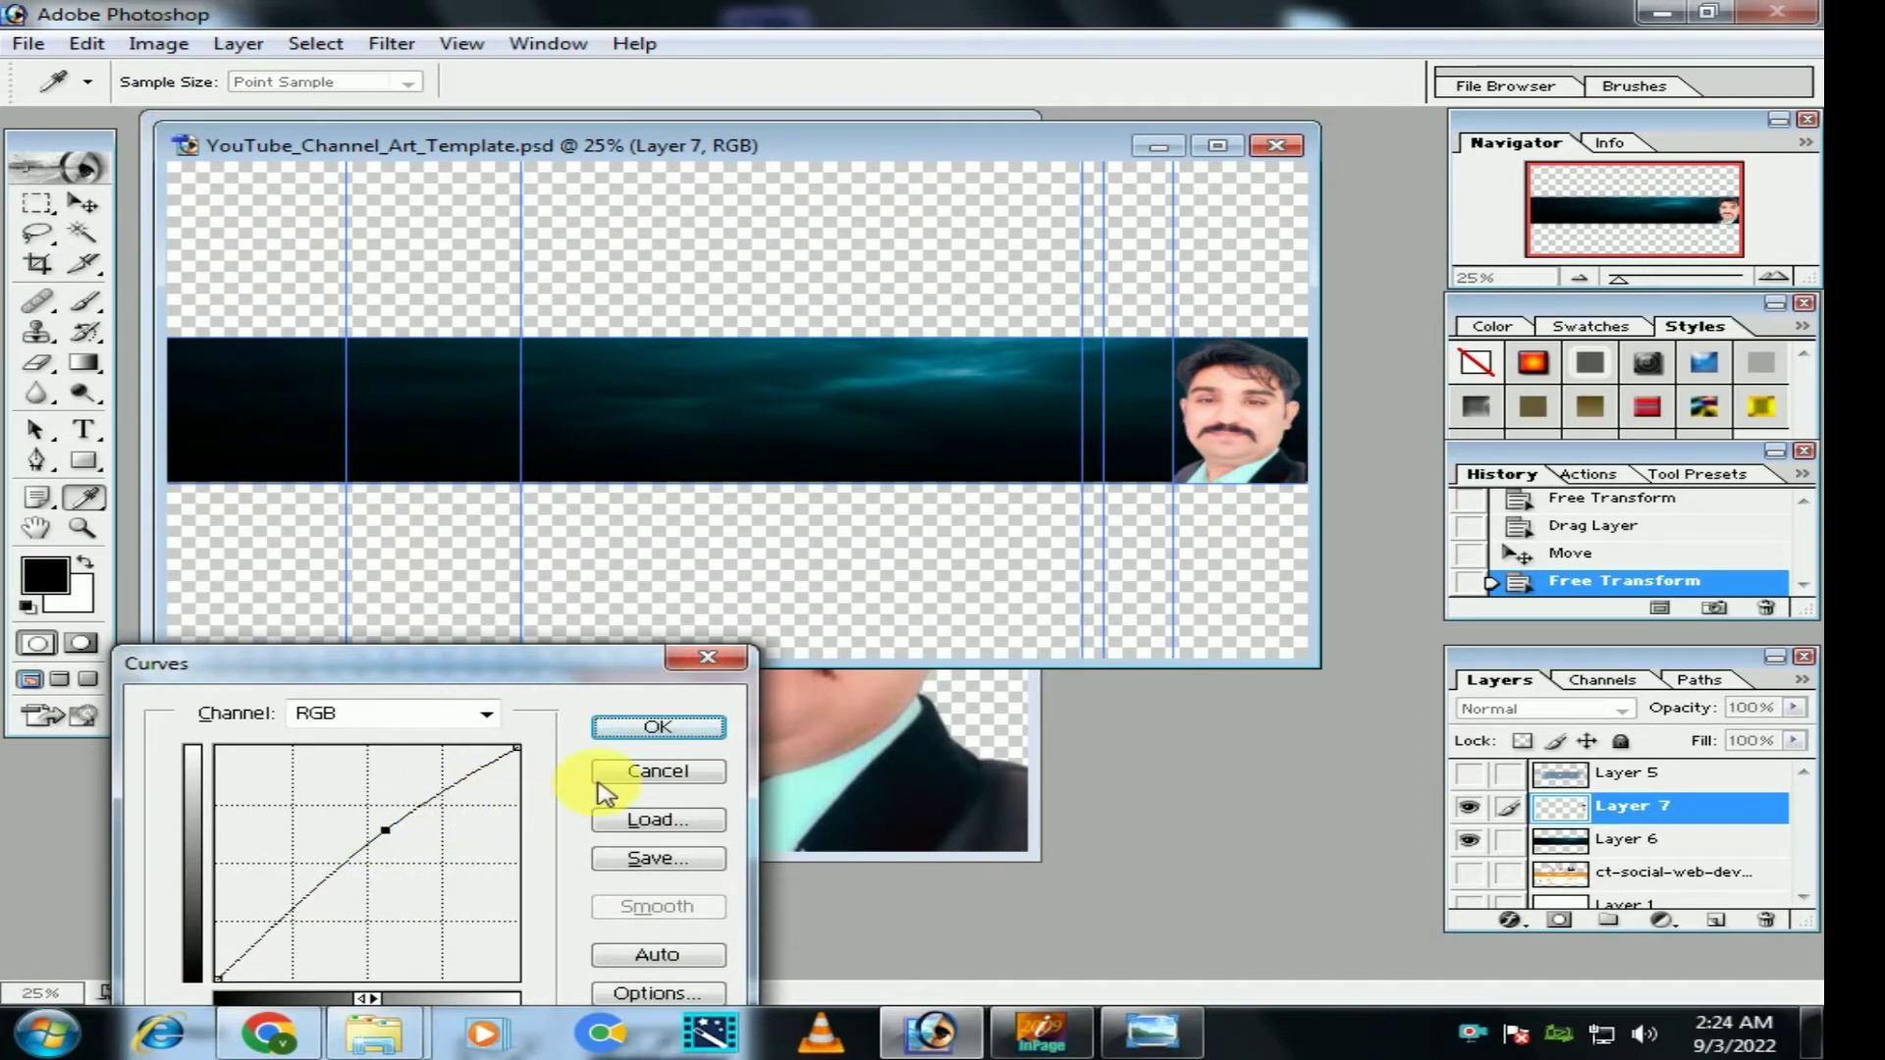
{"action": "left_click", "coordinate": [657, 728]}
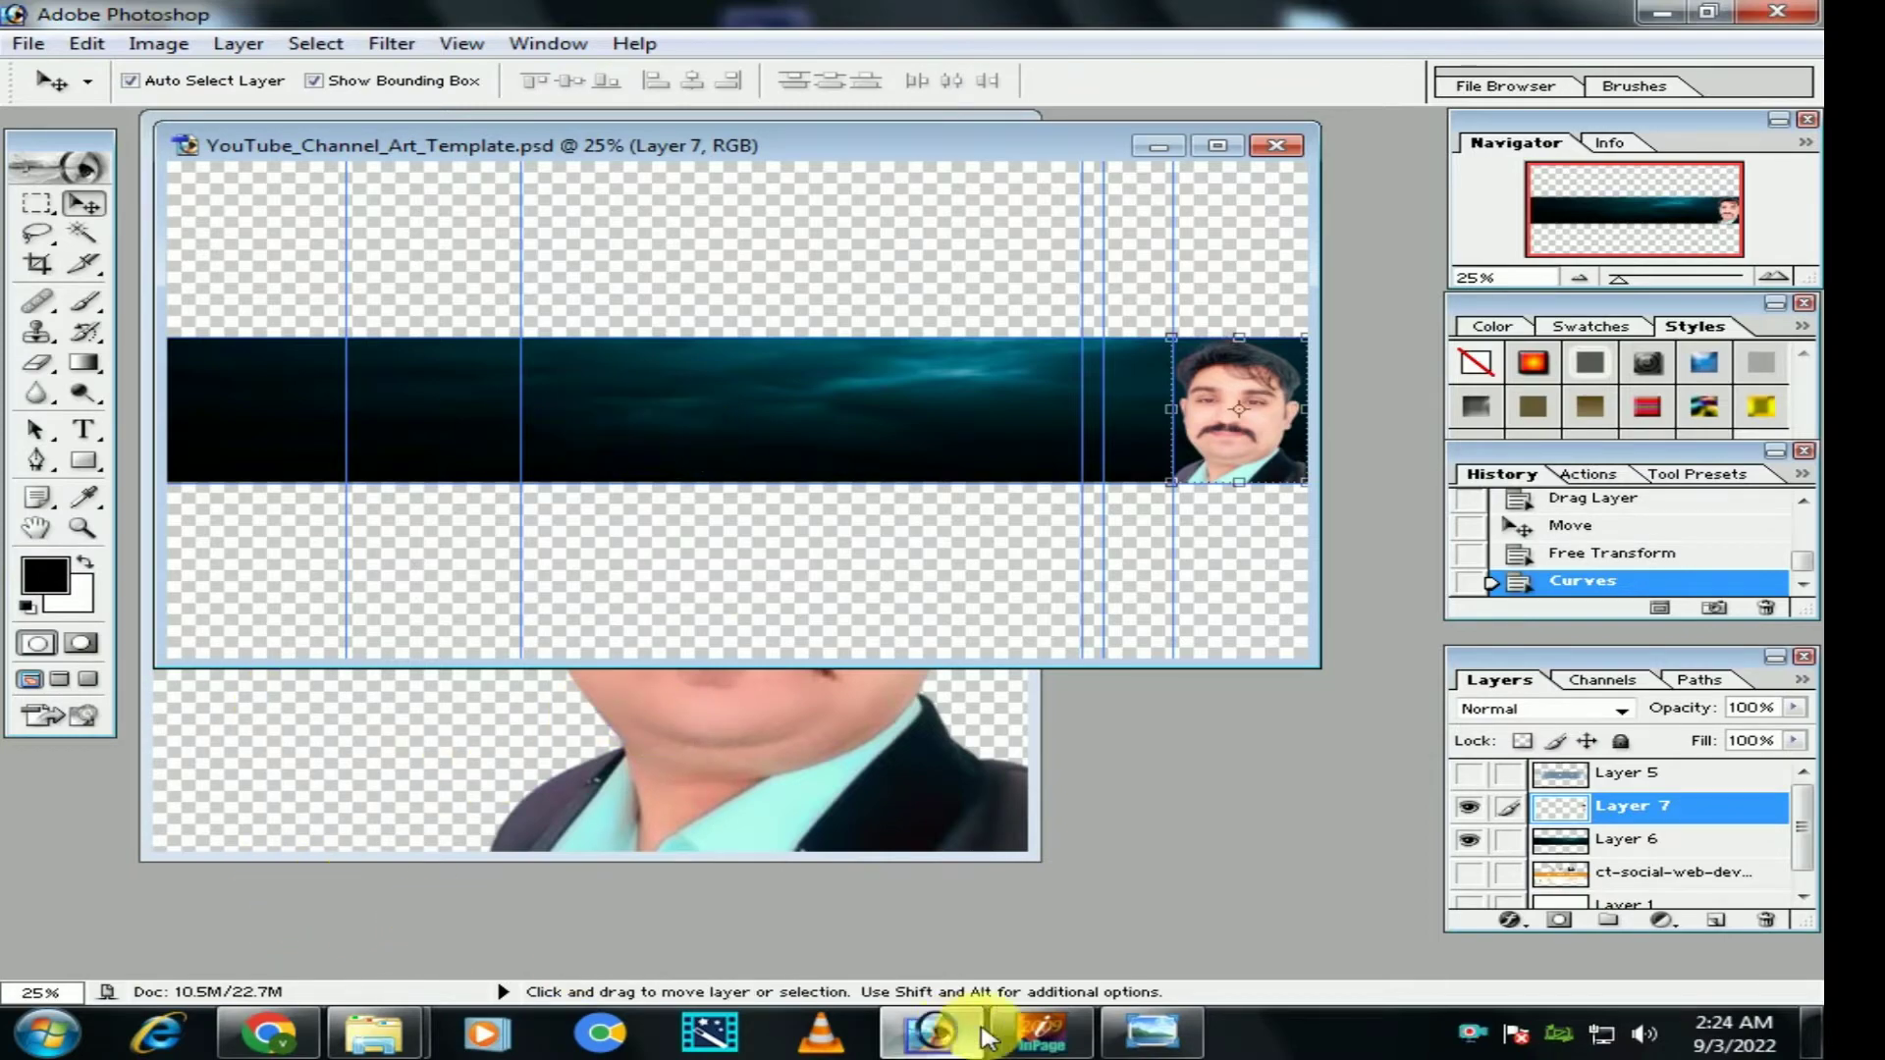
Step: Switch to InPage, set the typing language to English, and enter "Start Online Earning With" followed by the channel owner's name
{"action": "left_click", "coordinate": [1040, 1032]}
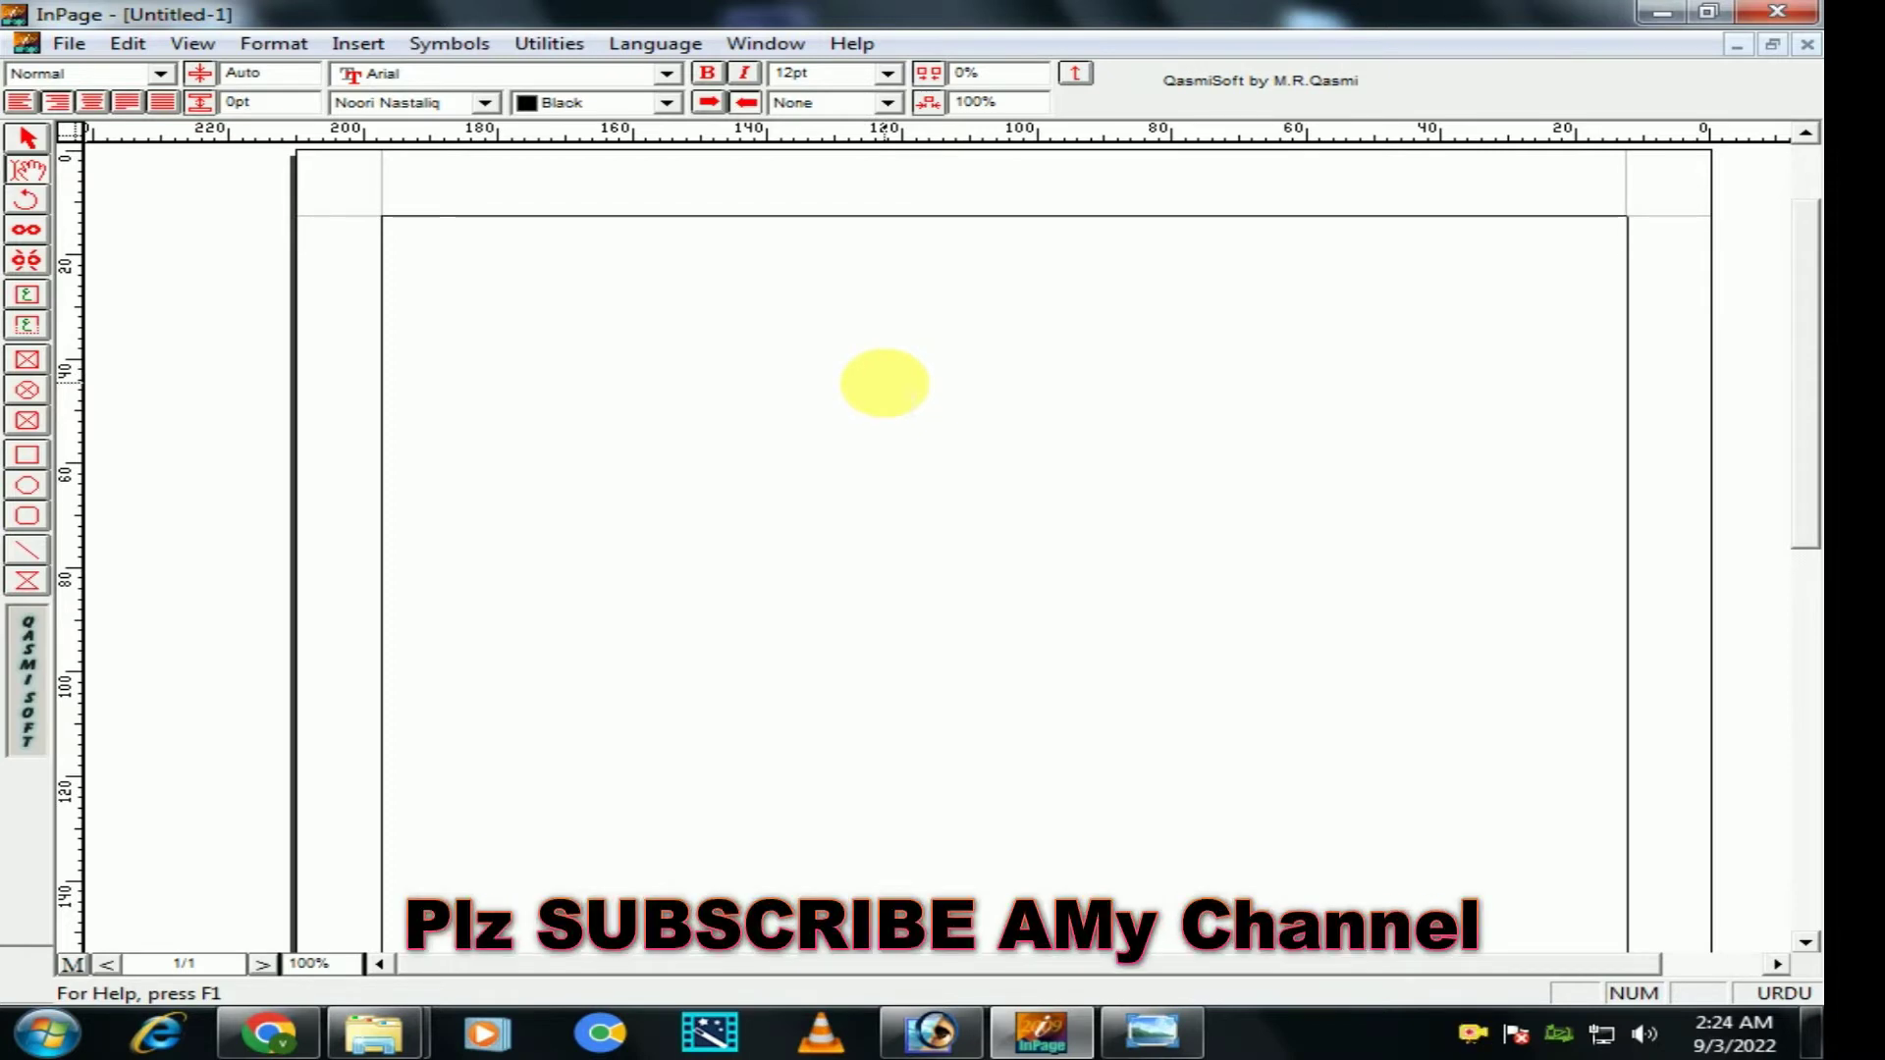
{"action": "left_click", "coordinate": [672, 43]}
{"action": "left_click", "coordinate": [687, 79]}
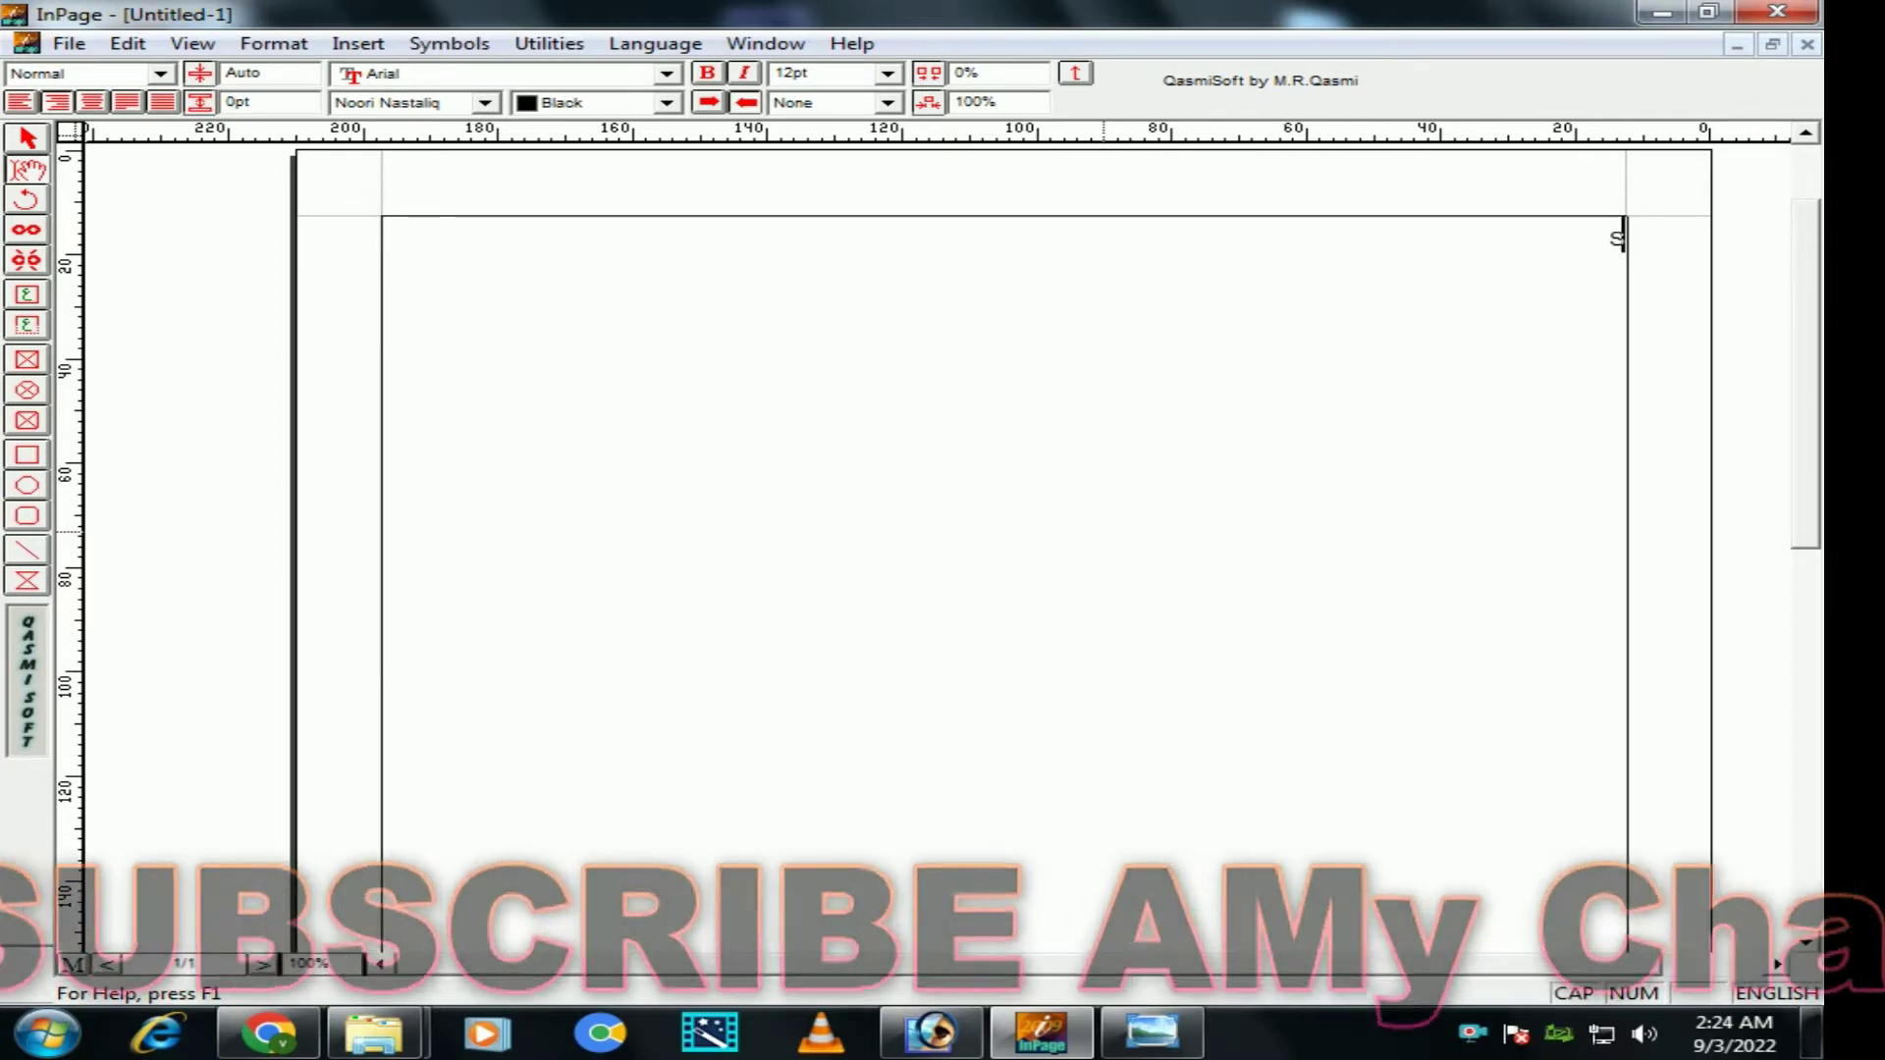
{"action": "type", "text": "Start Online Earning With A"}
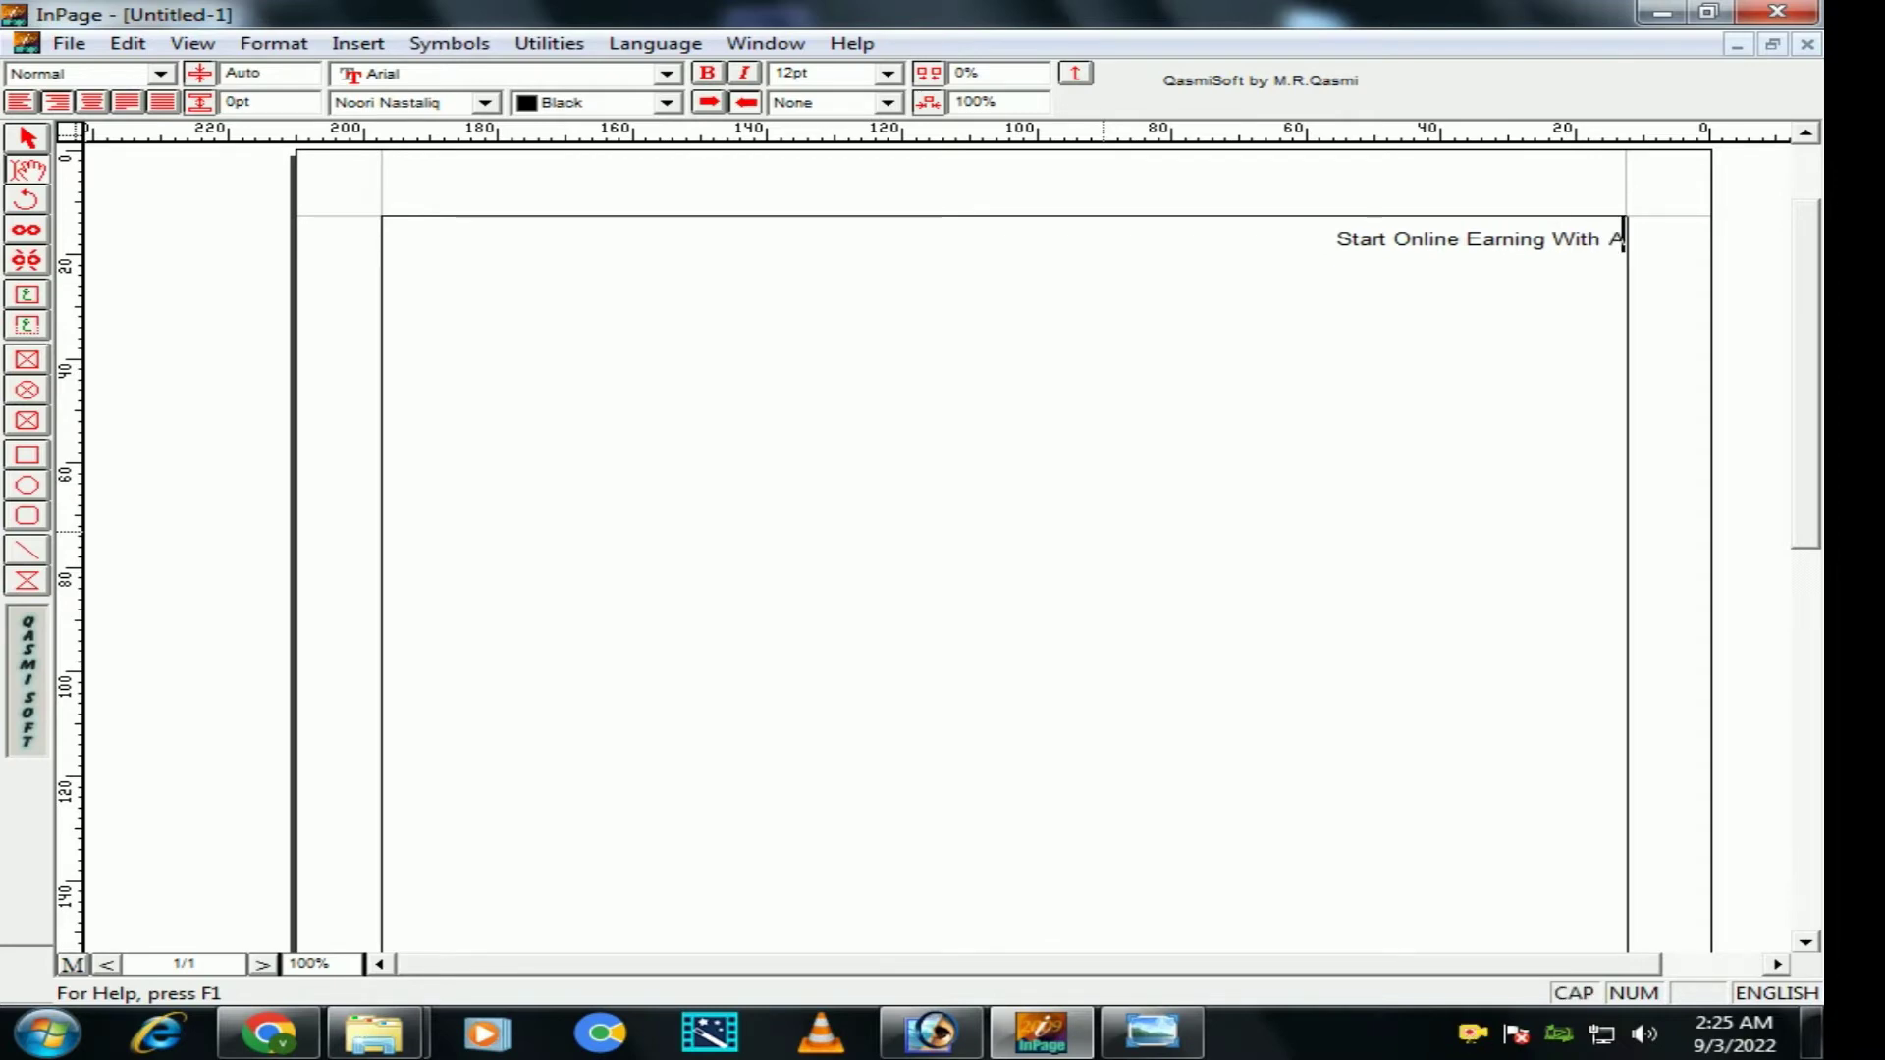
{"action": "key", "text": "Caps_Lock"}
{"action": "type", "text": "wa"}
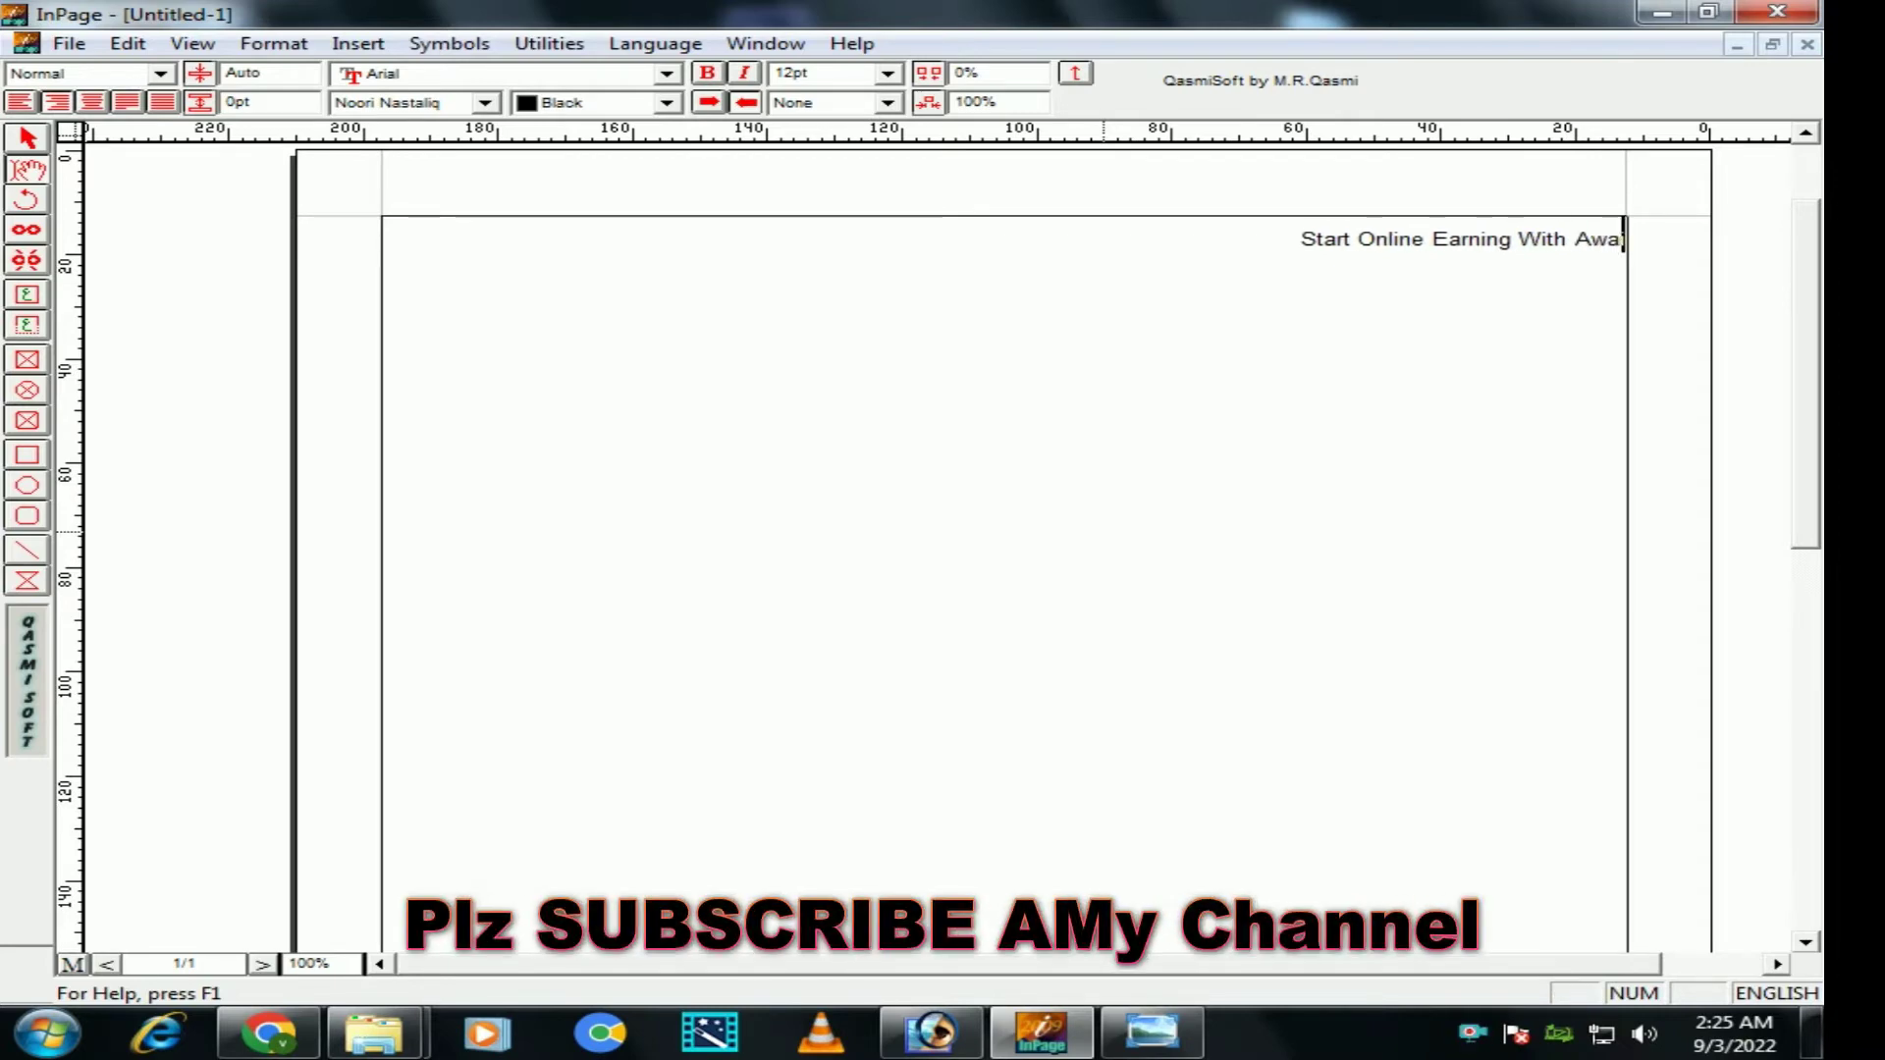
{"action": "type", "text": "is Para"}
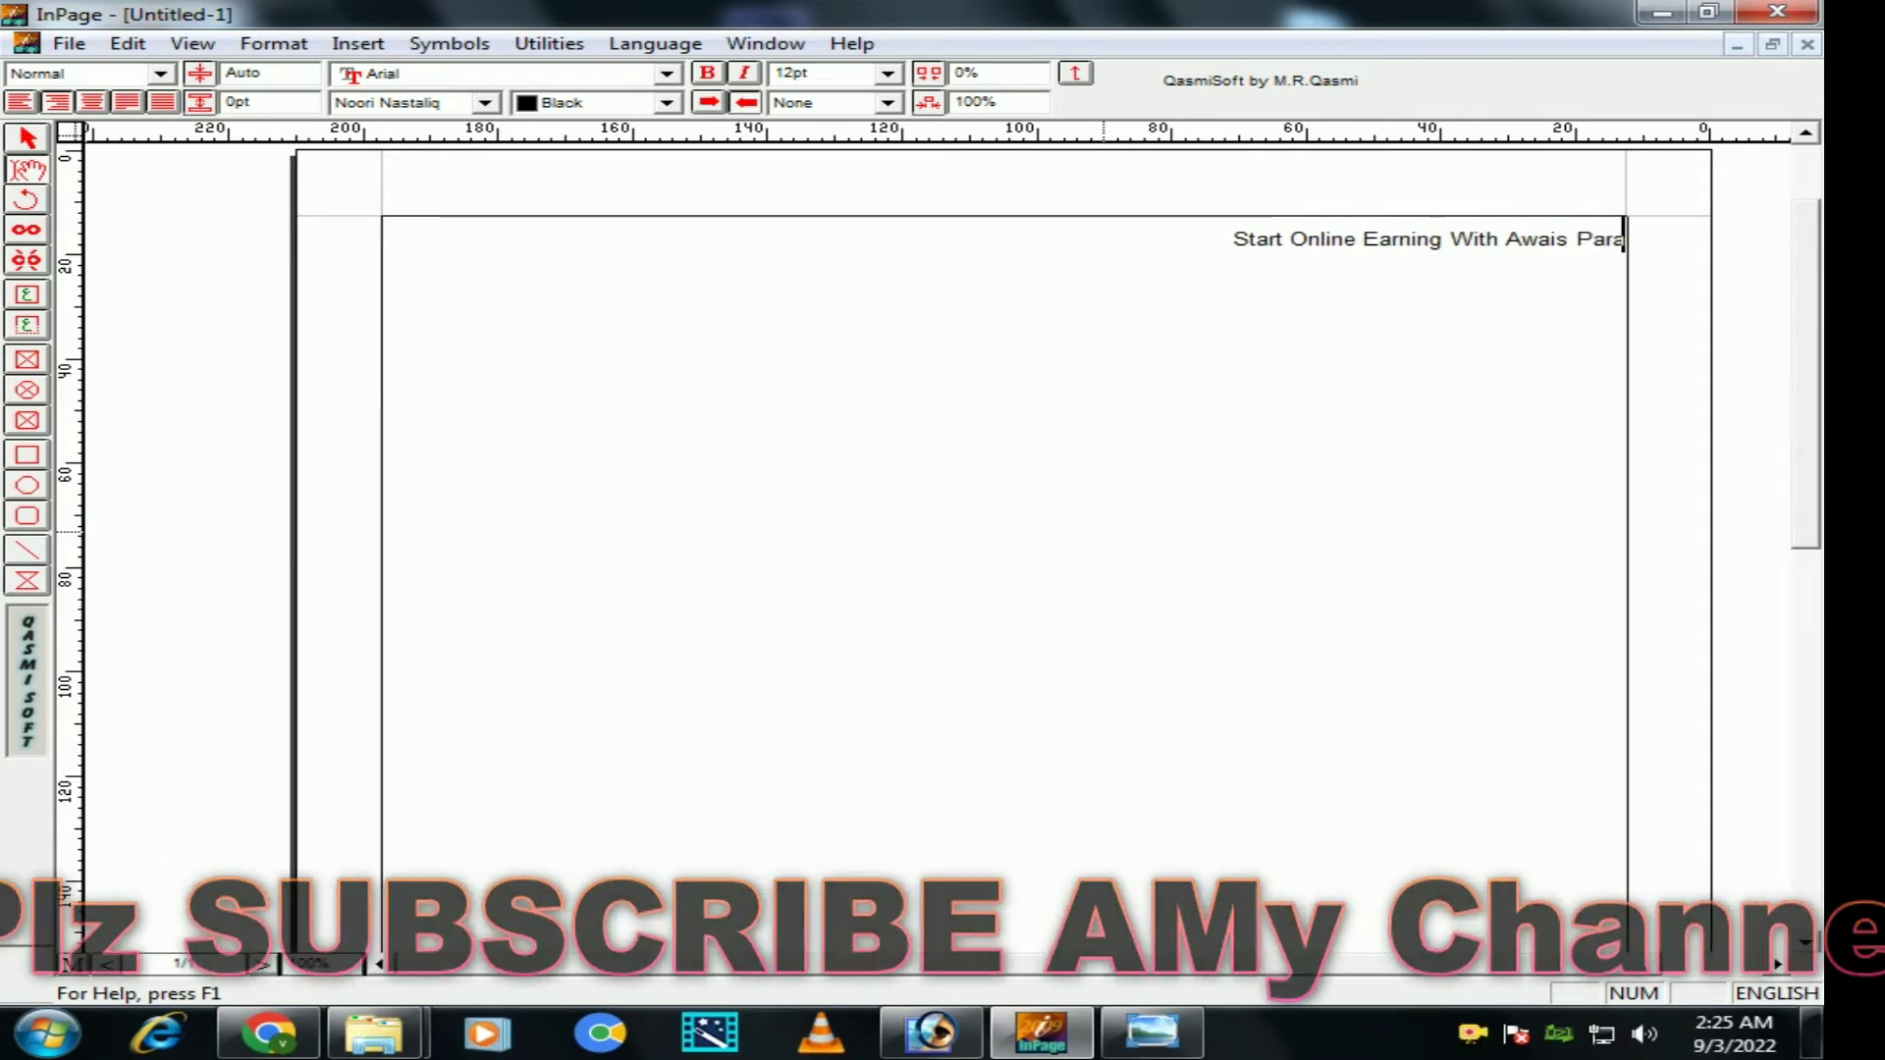
Step: Try the whole text line at 72, 48 and 36 pt, and make it bold at 24 pt
{"action": "triple_click", "coordinate": [1156, 236]}
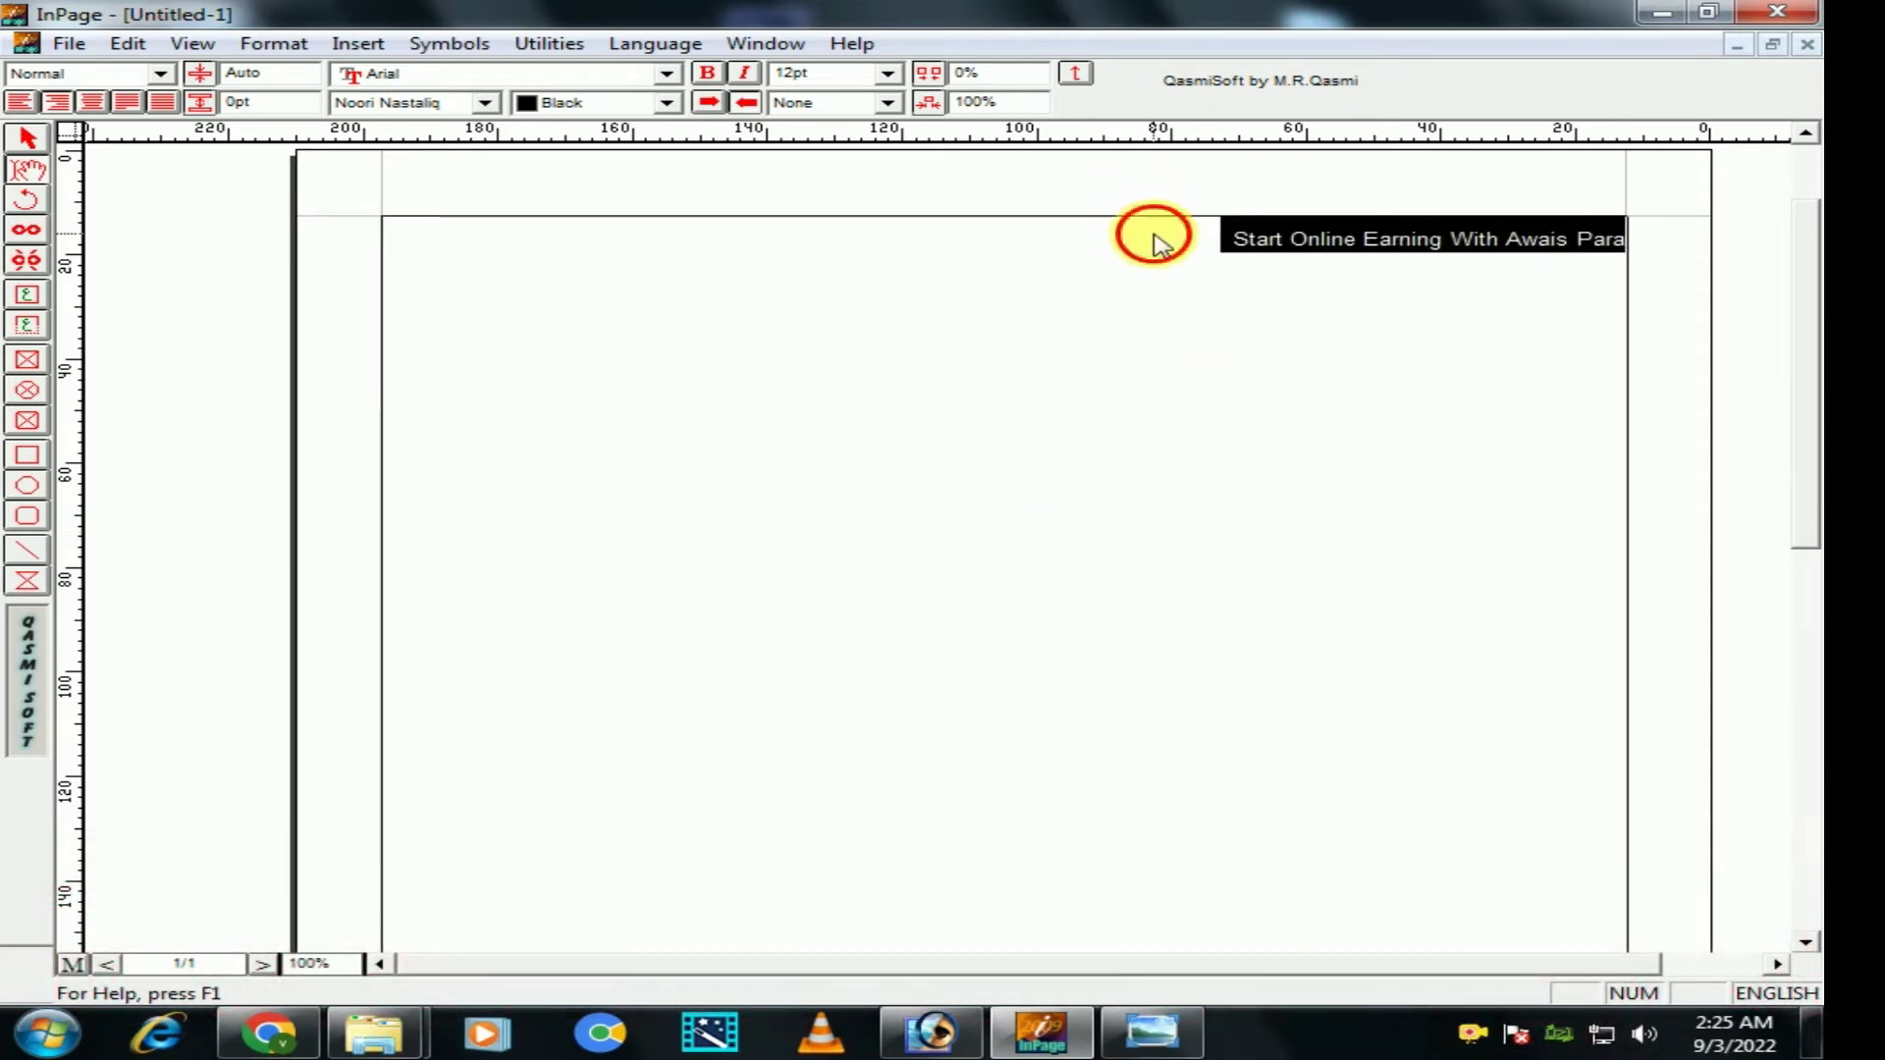
{"action": "left_click", "coordinate": [887, 73]}
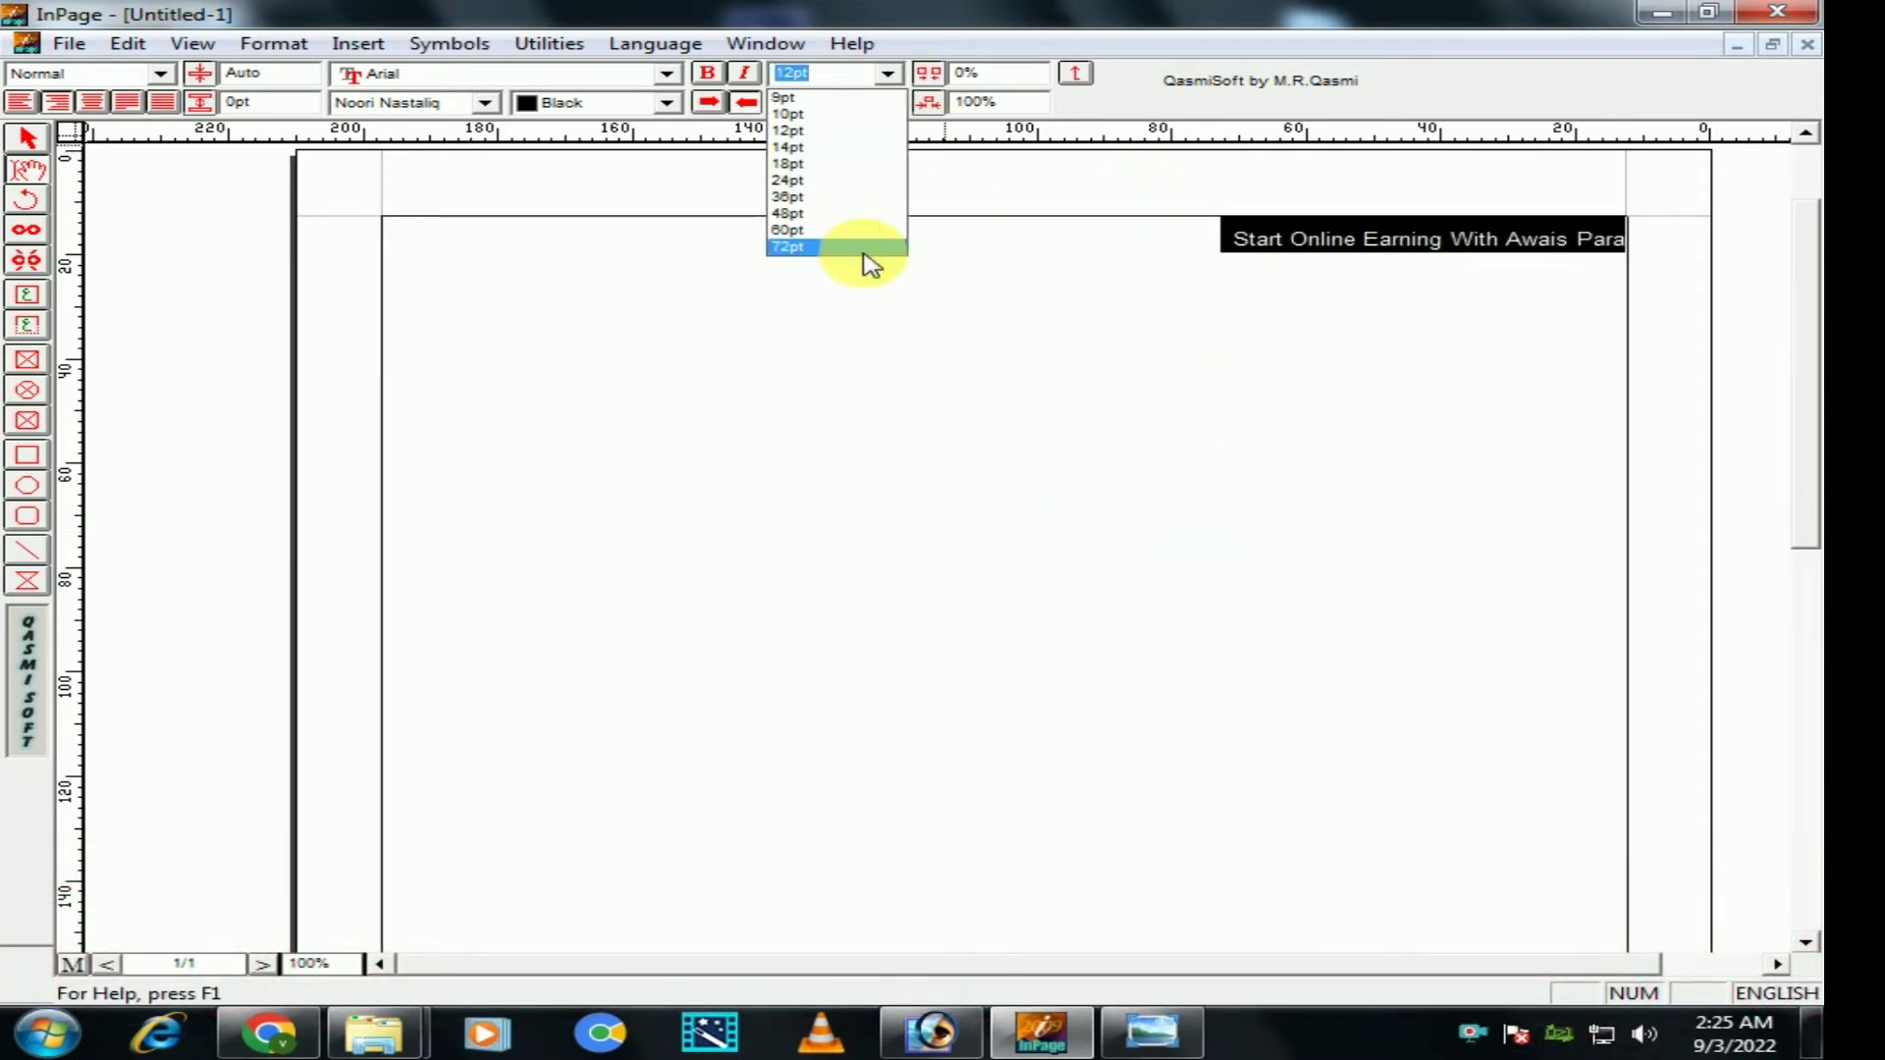
{"action": "left_click", "coordinate": [864, 246]}
{"action": "left_click", "coordinate": [888, 72]}
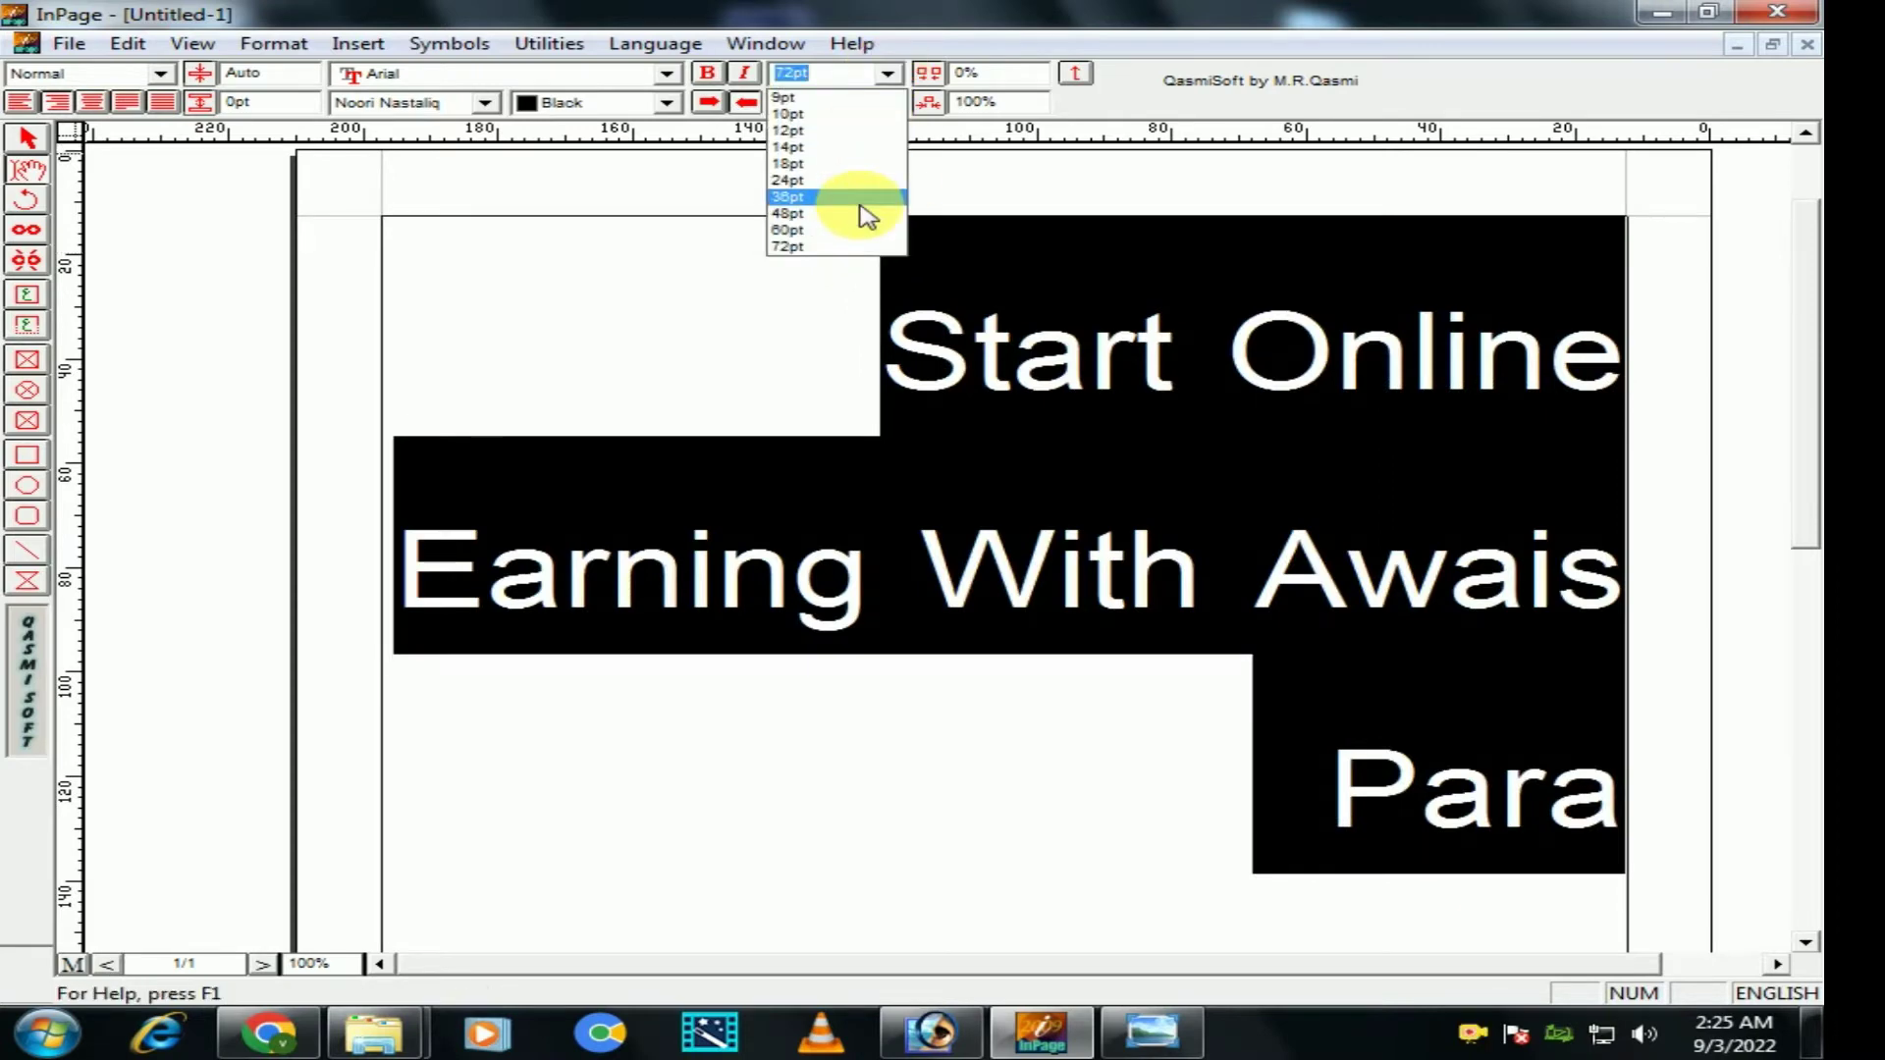
{"action": "left_click", "coordinate": [862, 213]}
{"action": "left_click", "coordinate": [888, 72]}
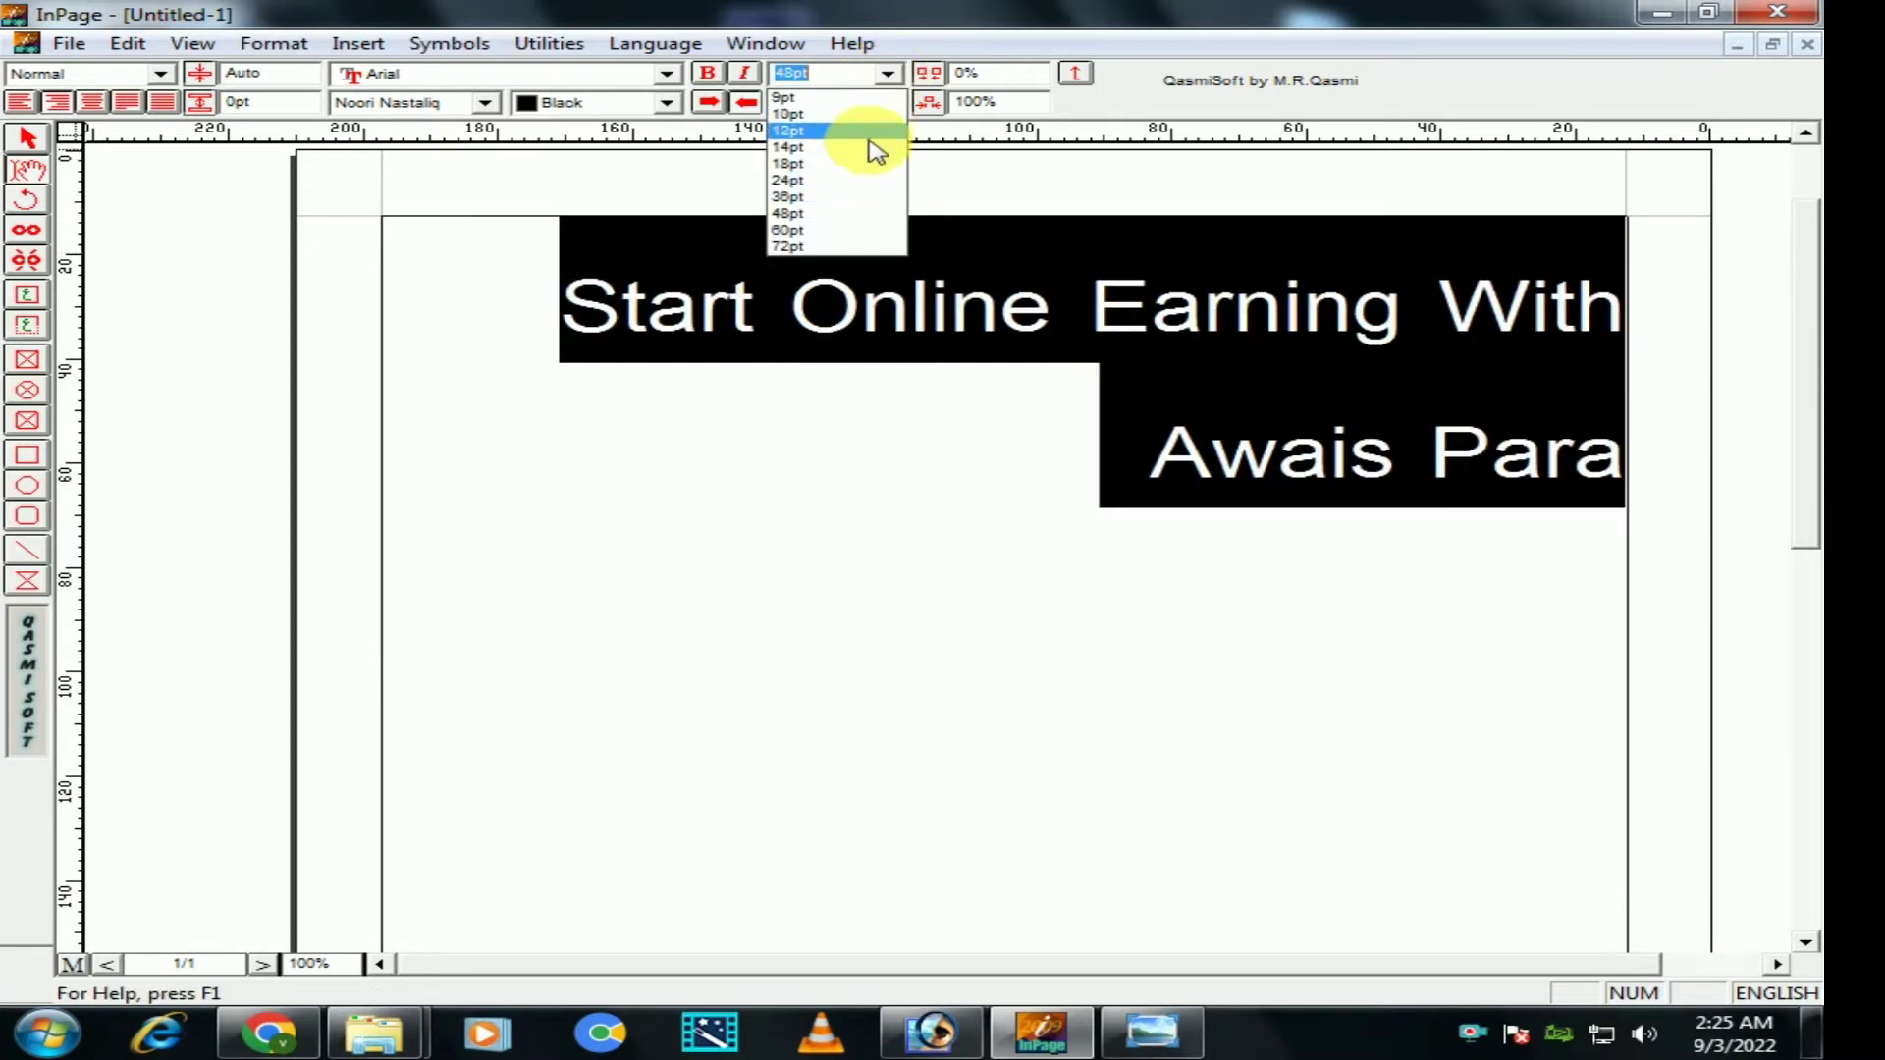
{"action": "left_click", "coordinate": [874, 195]}
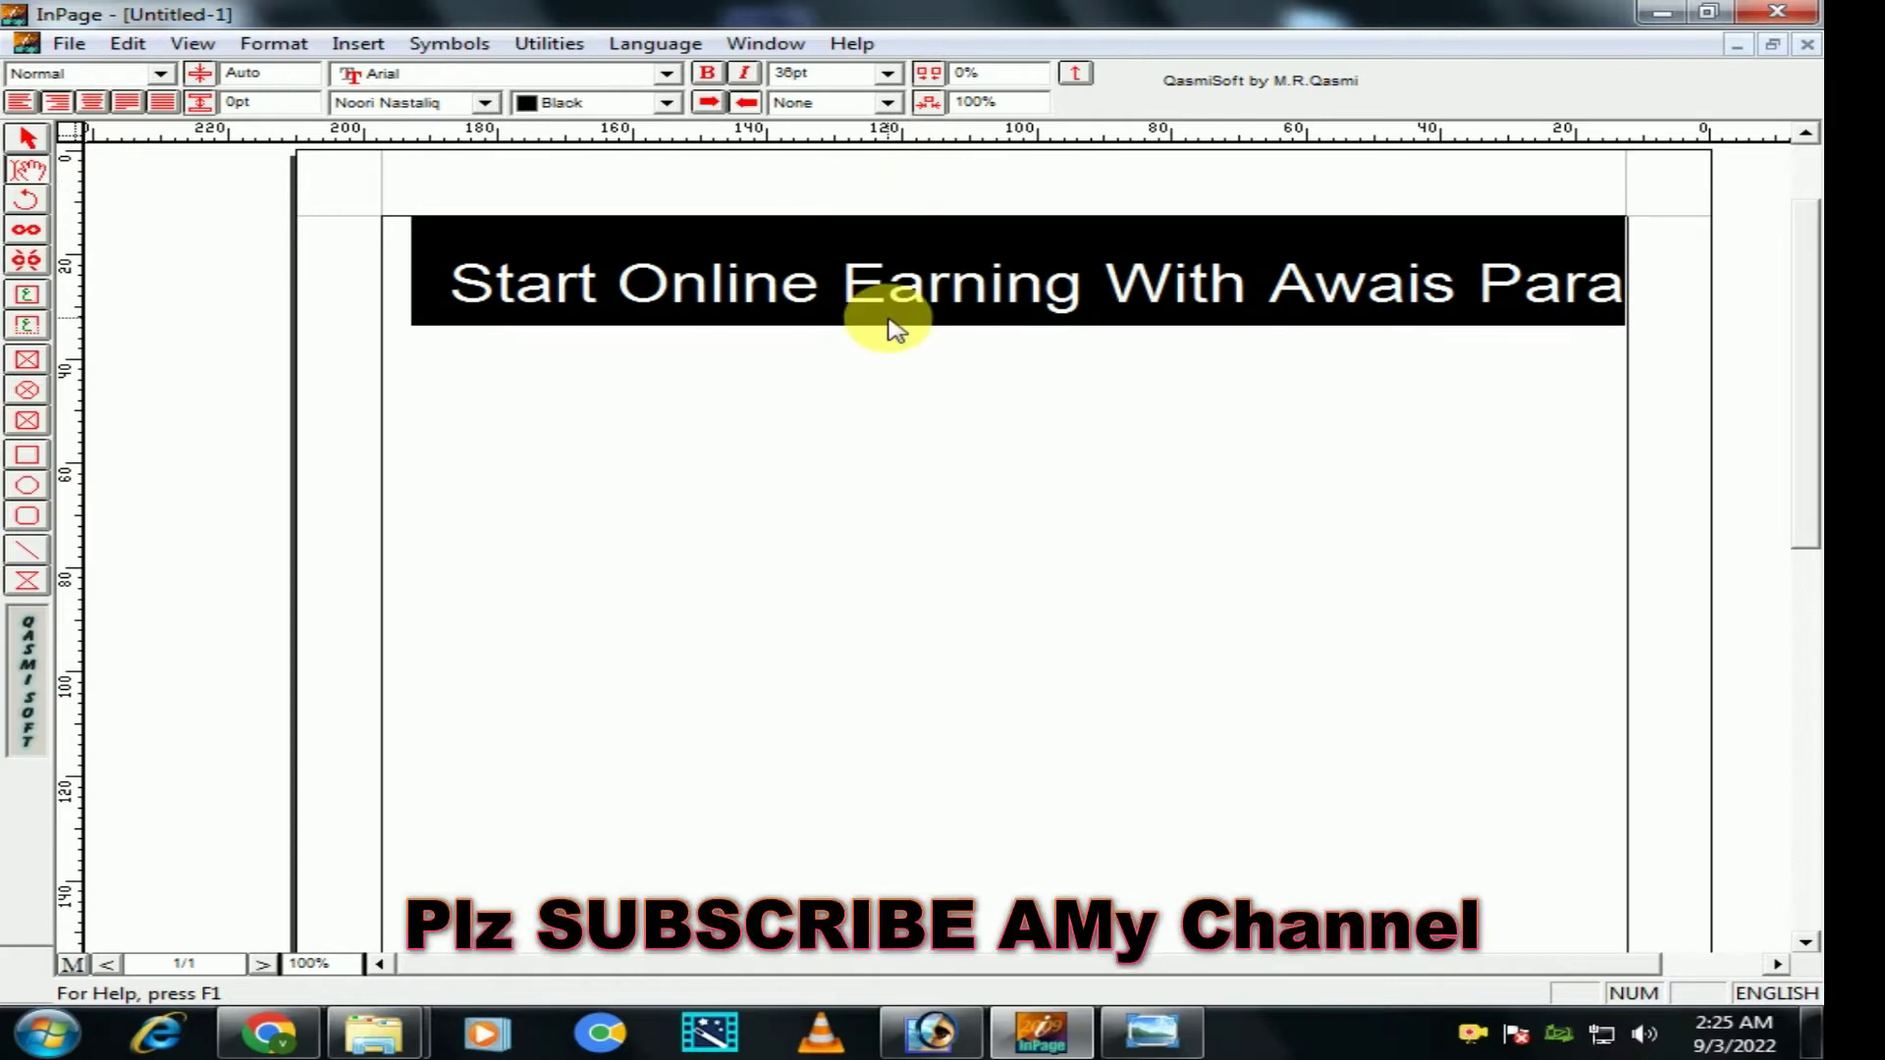
{"action": "left_click", "coordinate": [708, 74]}
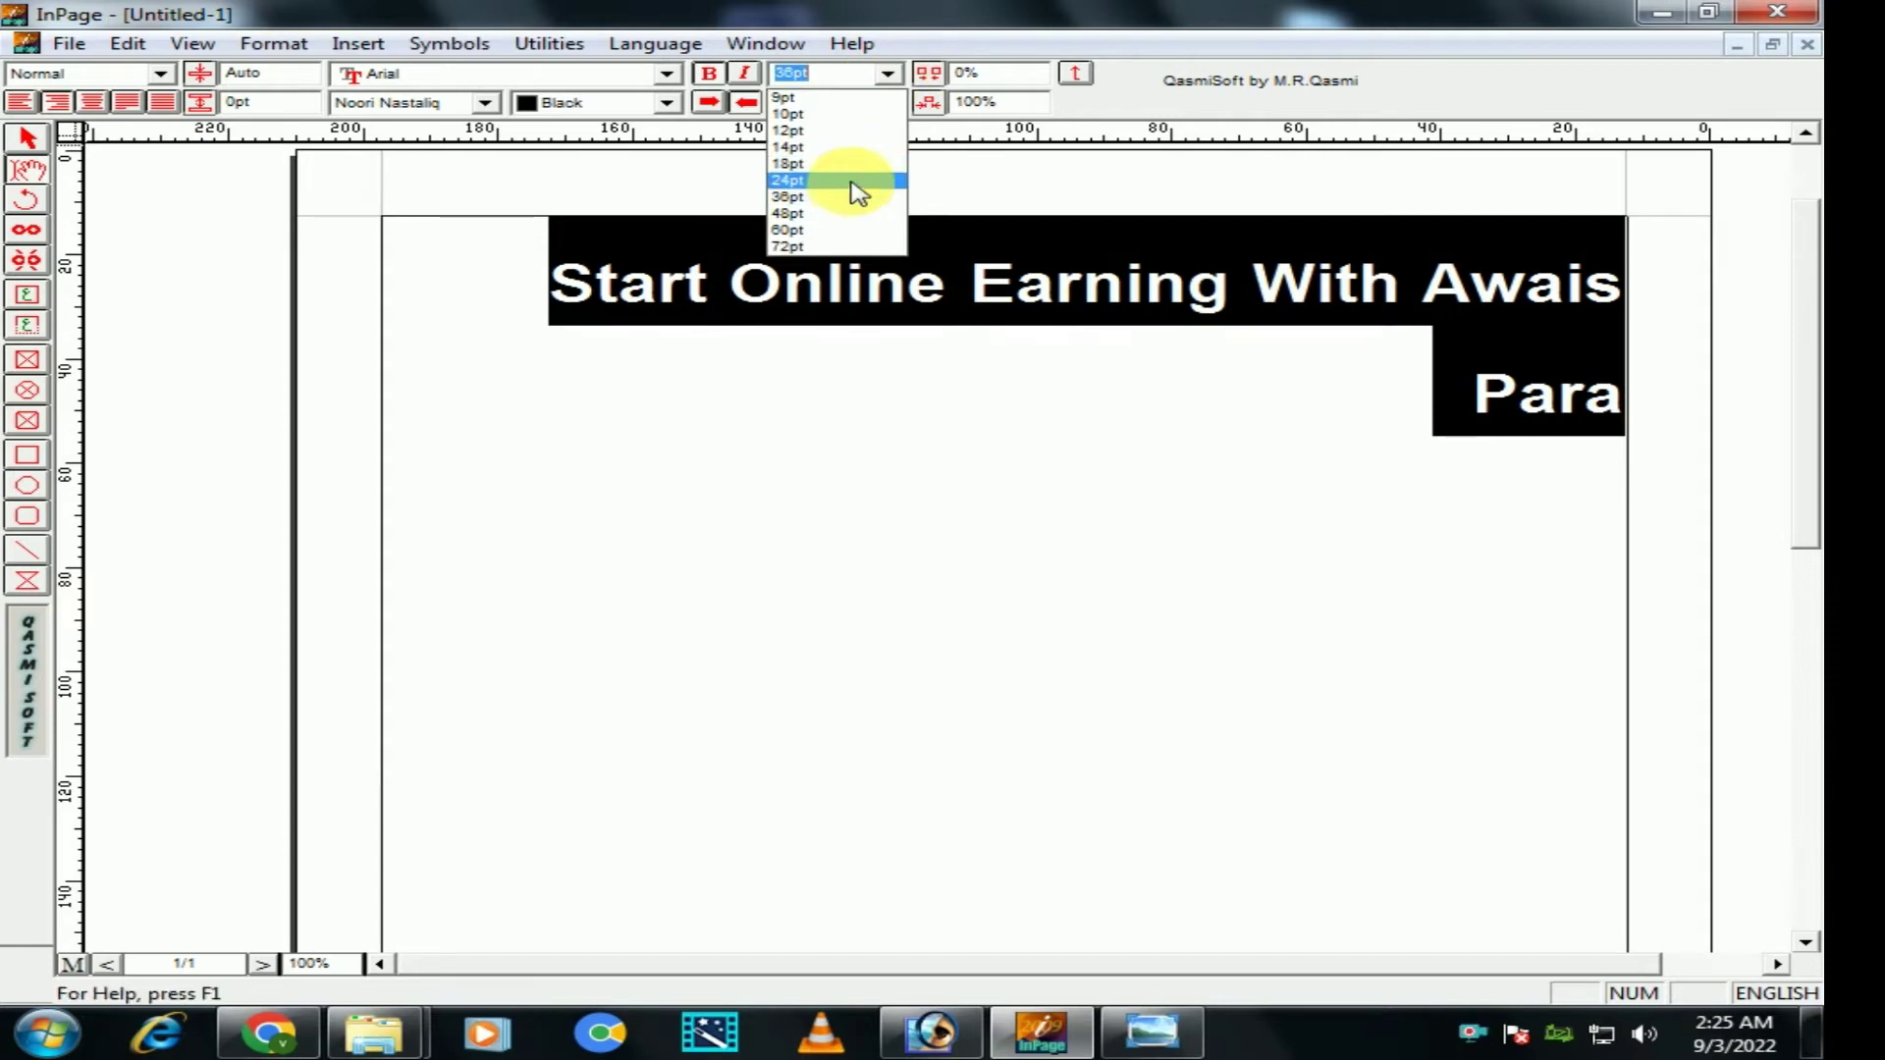
{"action": "left_click", "coordinate": [853, 181]}
Step: Change the color of the whole text line to Red
{"action": "left_click", "coordinate": [917, 278]}
{"action": "double_click", "coordinate": [923, 275]}
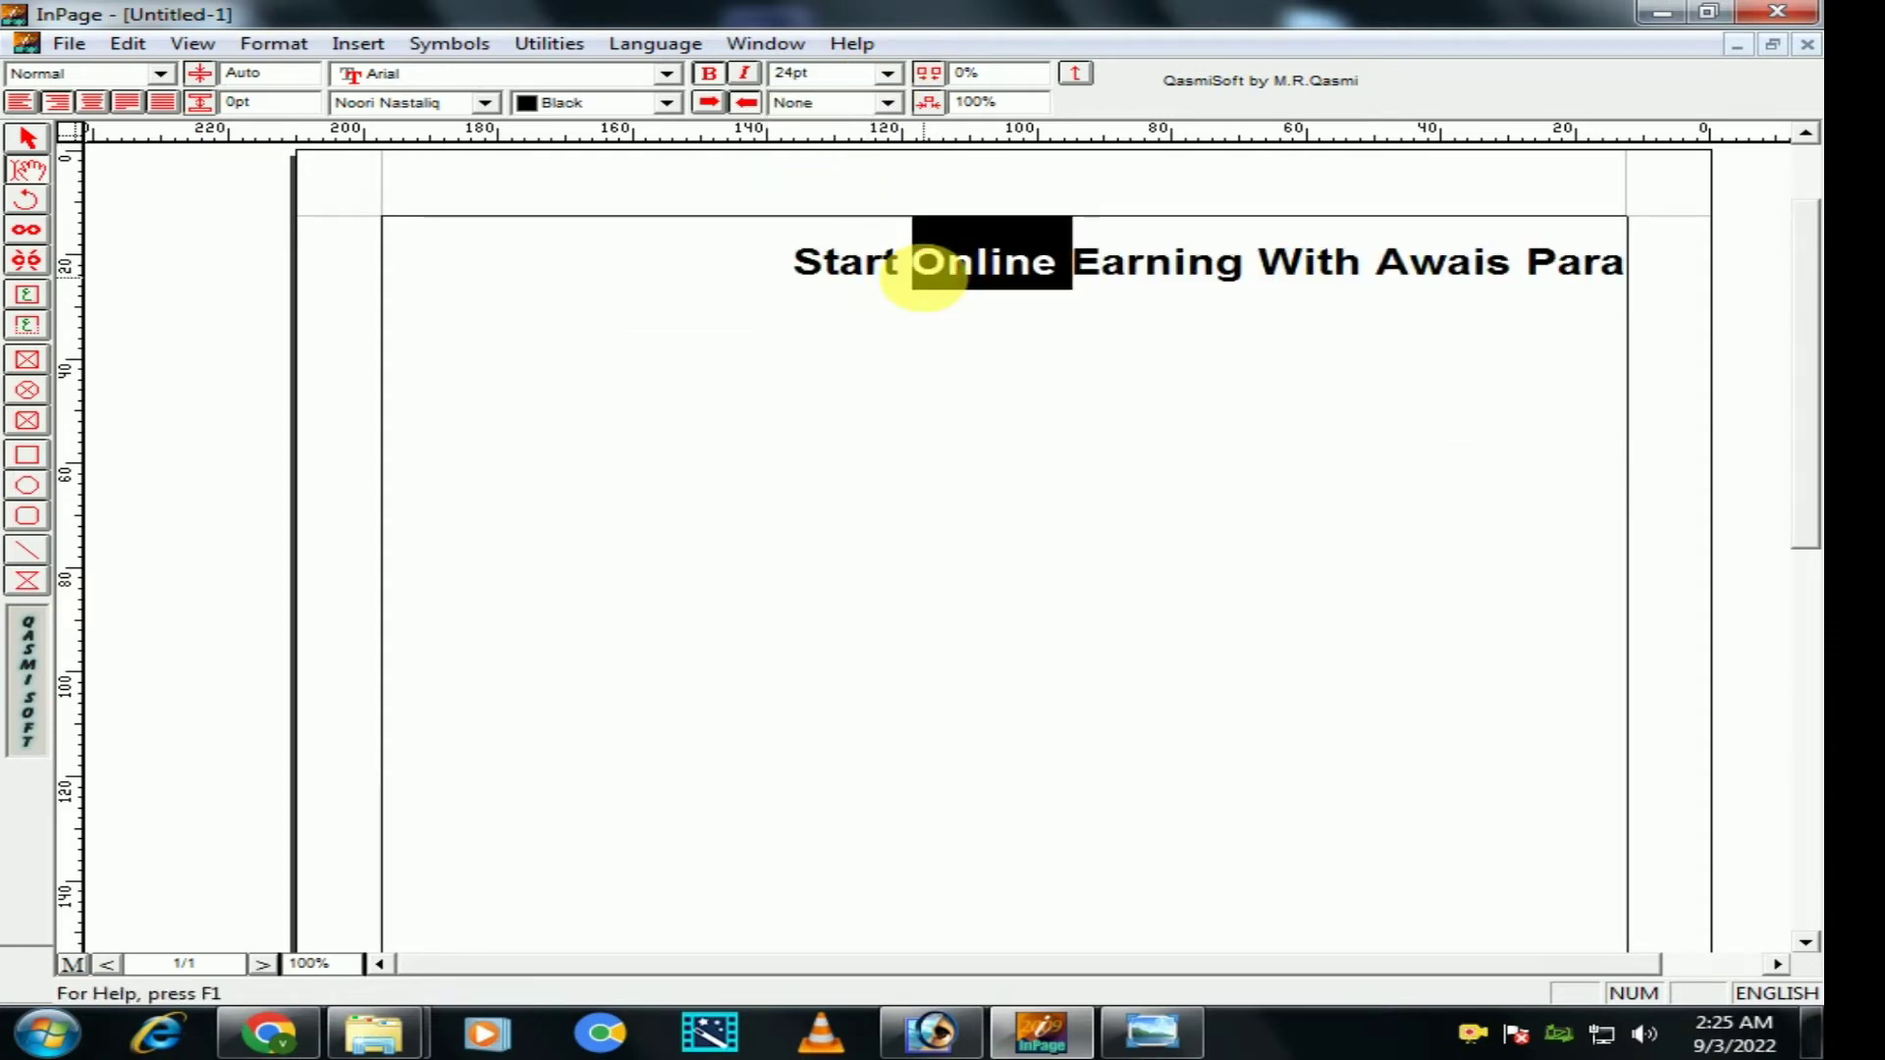
{"action": "triple_click", "coordinate": [925, 280]}
{"action": "left_click", "coordinate": [666, 102]}
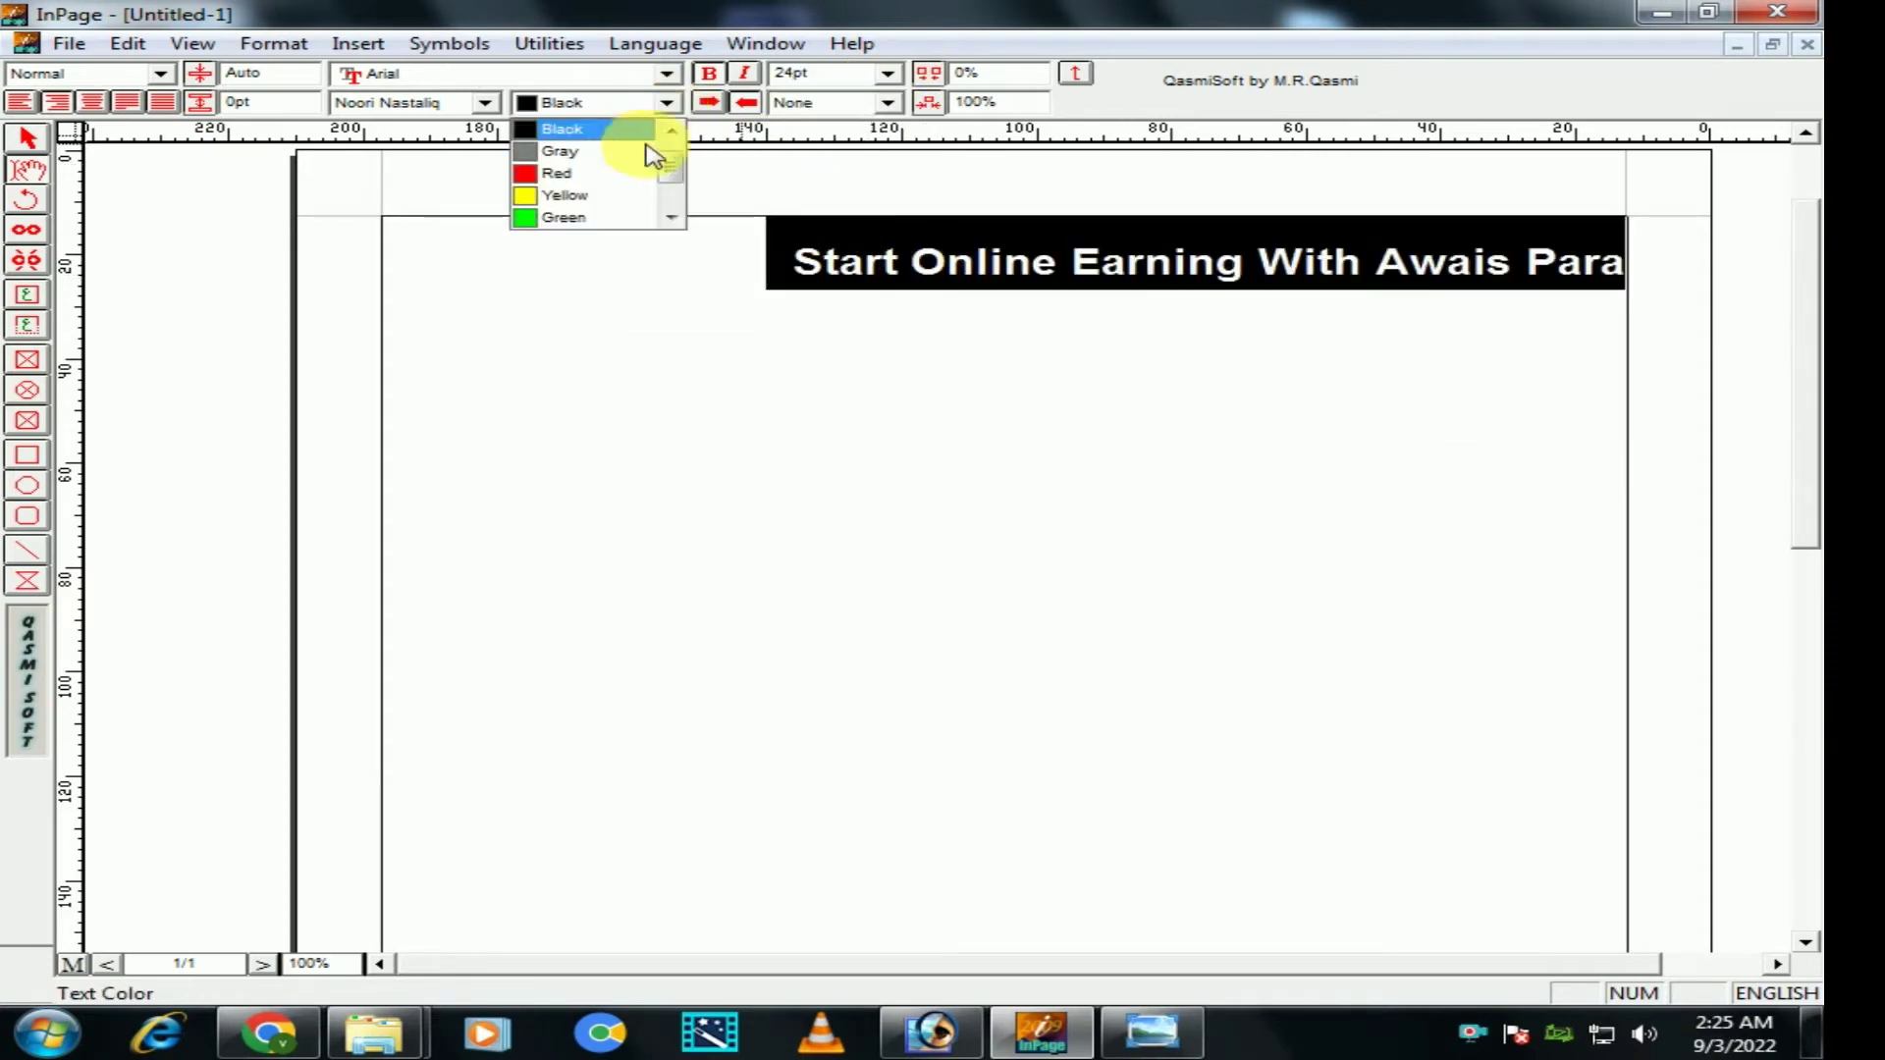
{"action": "left_click", "coordinate": [632, 173]}
{"action": "left_click", "coordinate": [973, 294]}
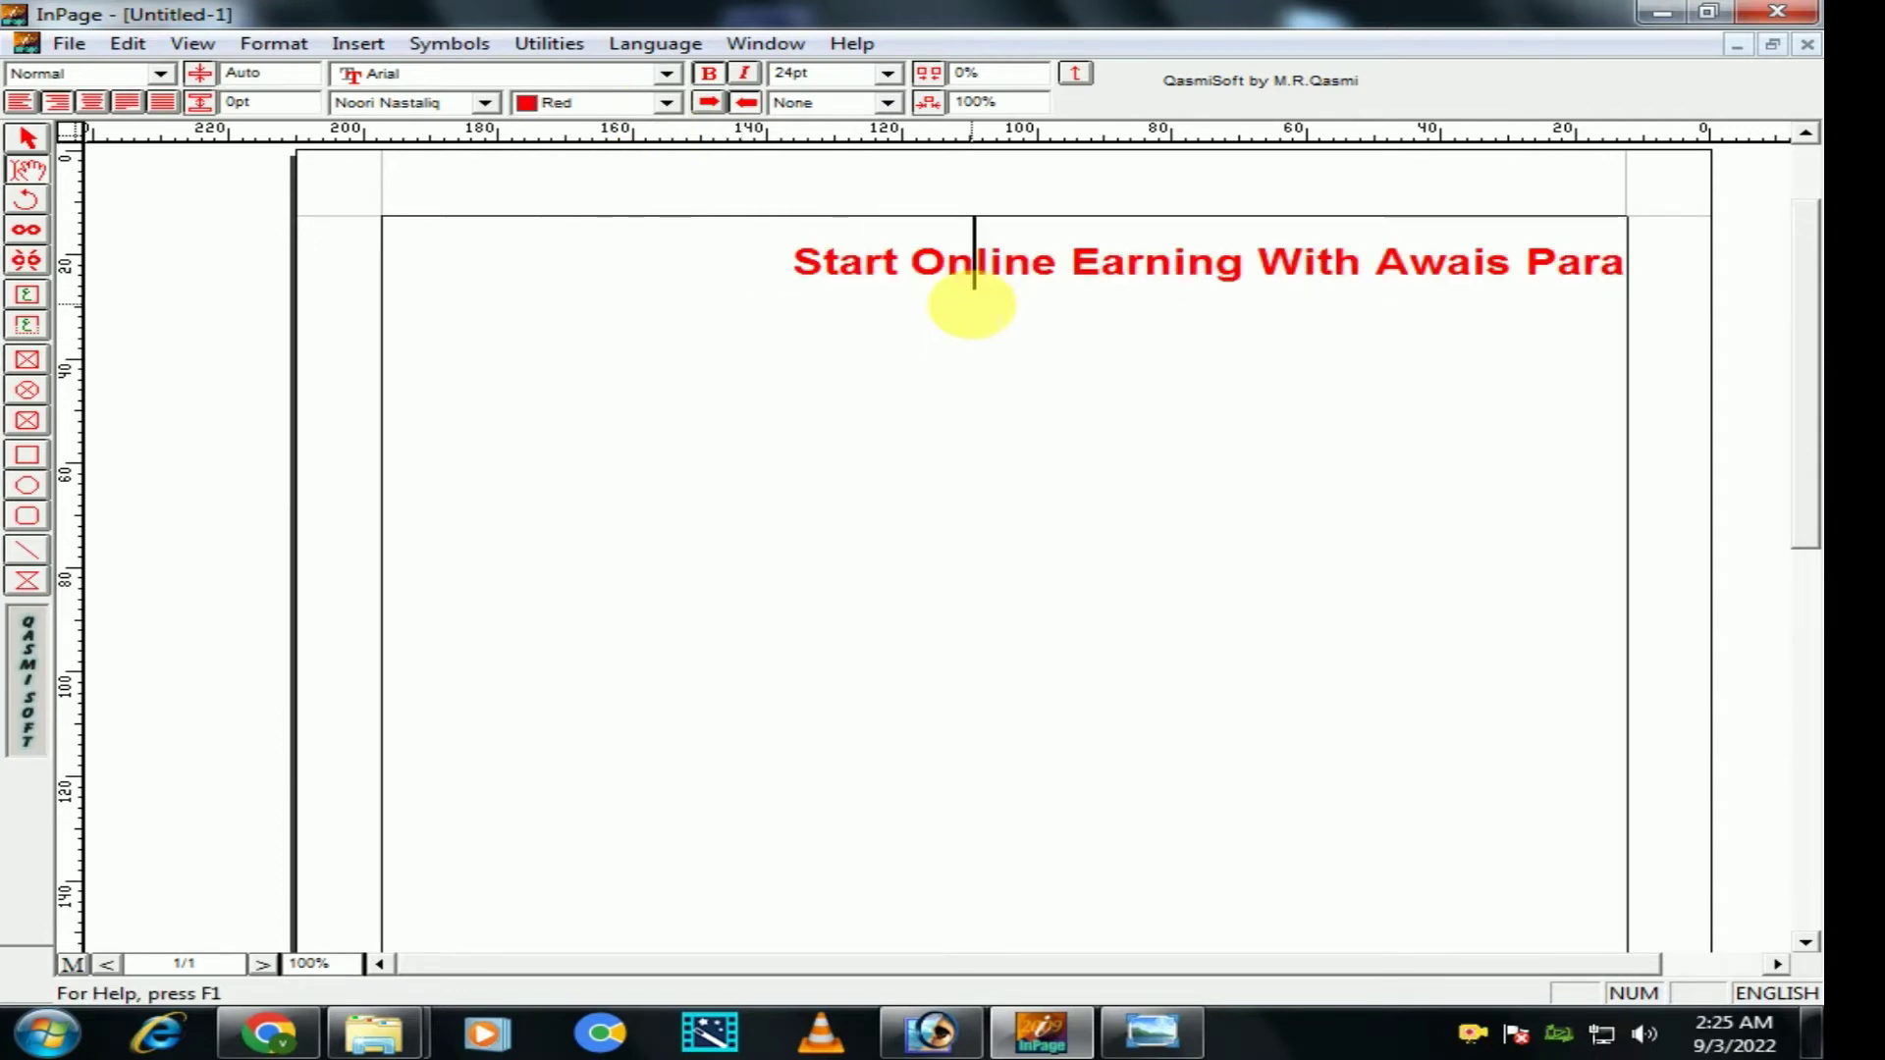
Step: Export page 1 as an Encapsulated PostScript picture over the existing 0.eps in Documents, keeping 100% scaling
{"action": "double_click", "coordinate": [963, 295]}
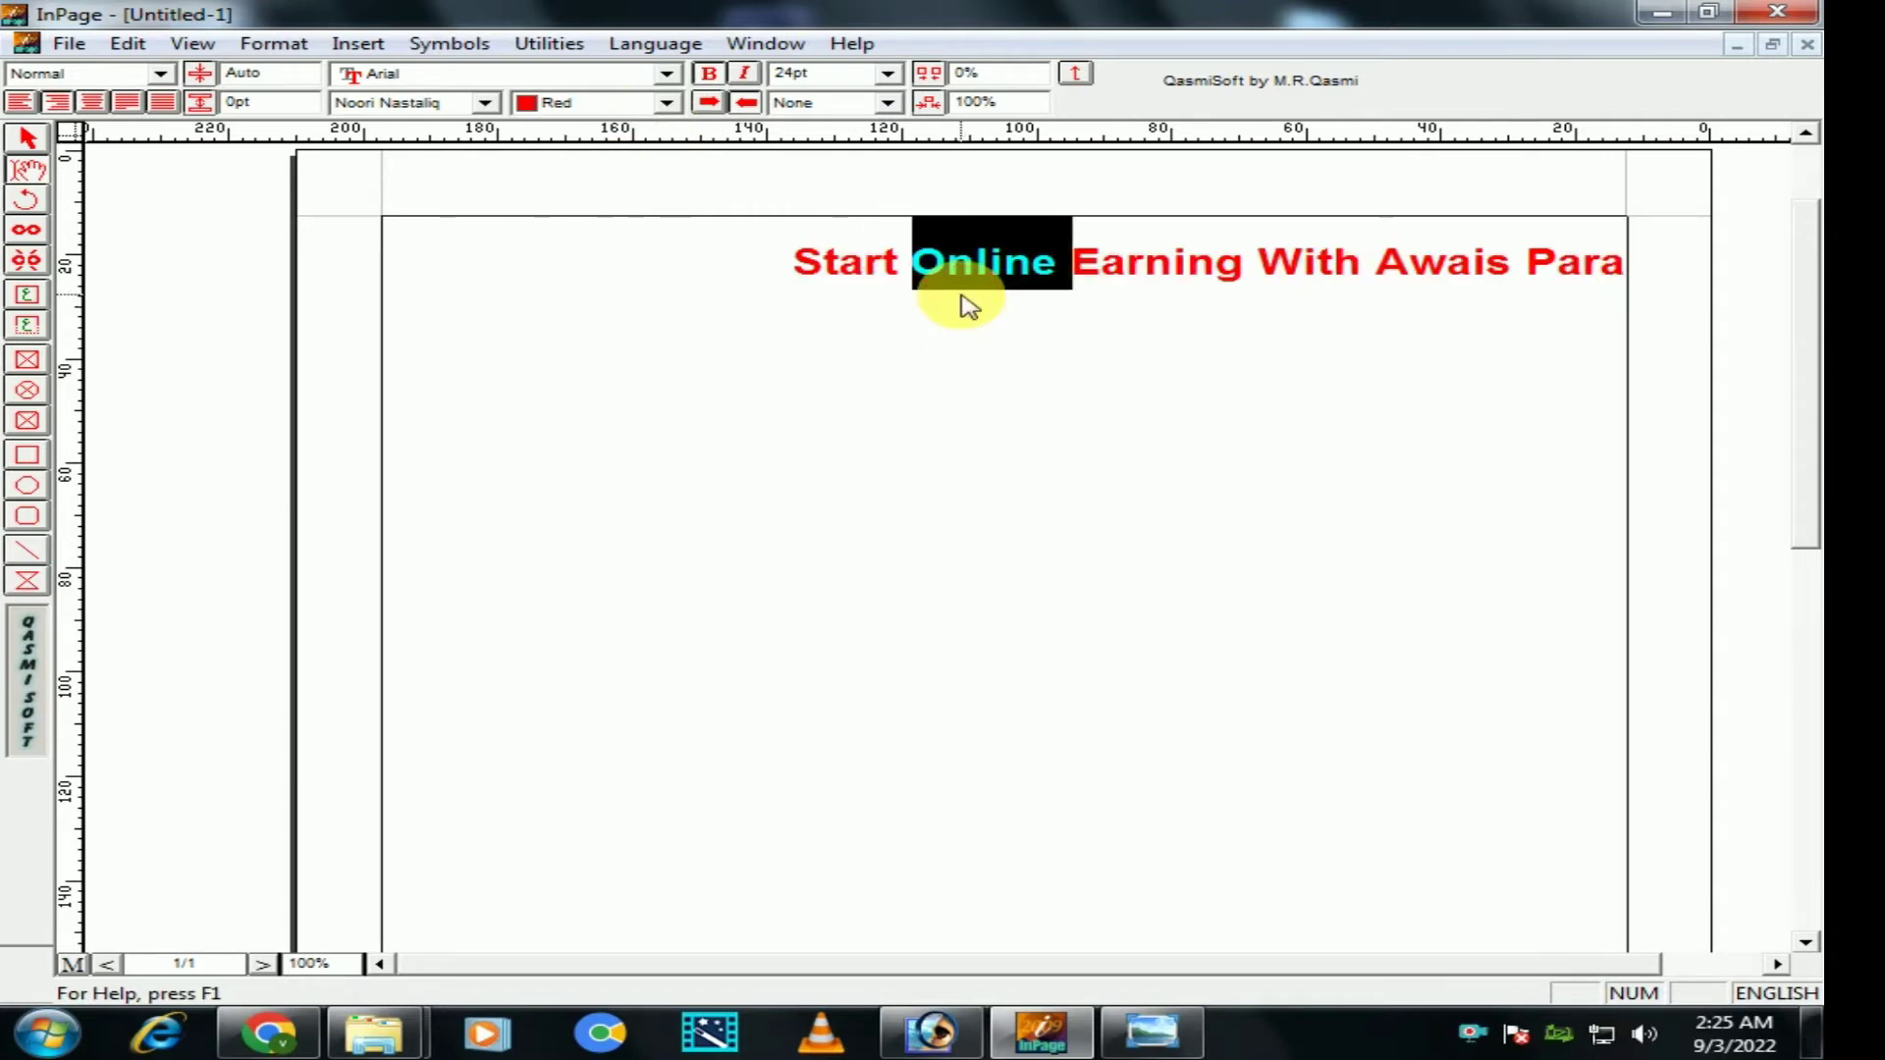
{"action": "triple_click", "coordinate": [842, 261]}
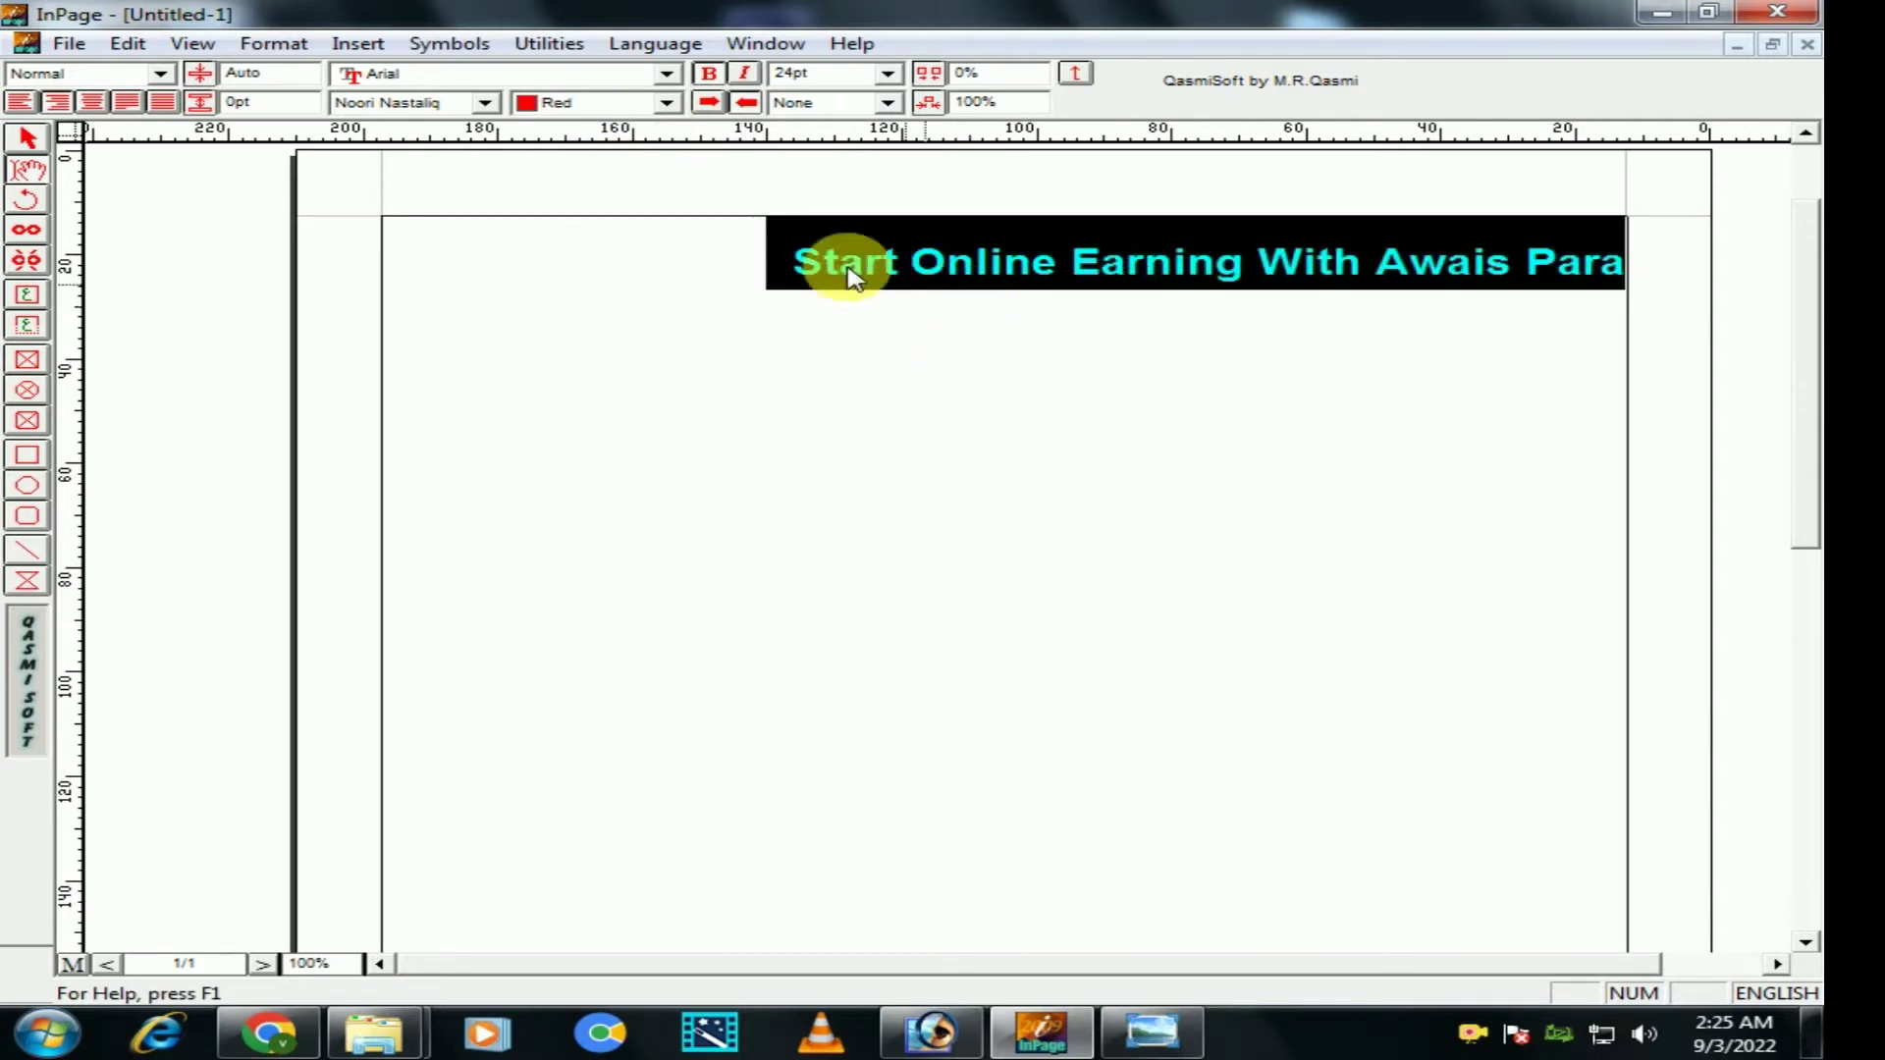
{"action": "left_click", "coordinate": [68, 45]}
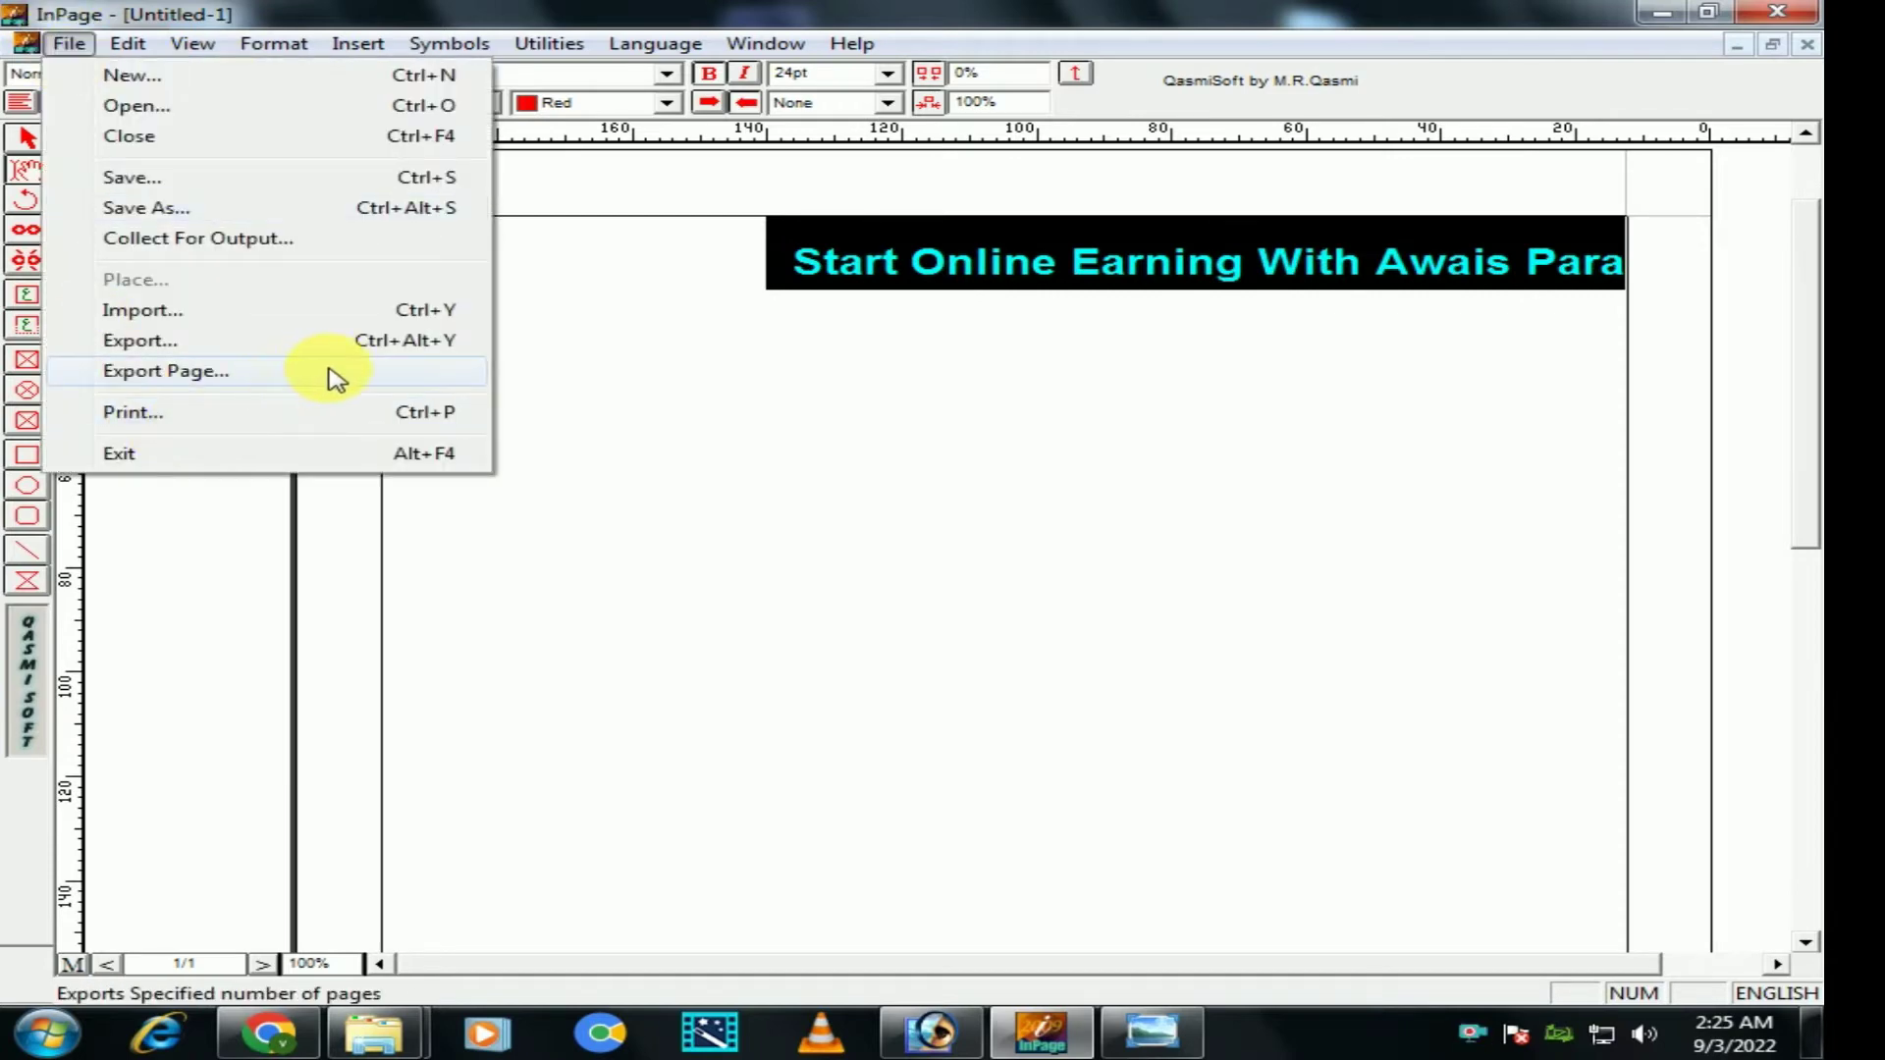
{"action": "left_click", "coordinate": [165, 371]}
{"action": "left_click", "coordinate": [1026, 471]}
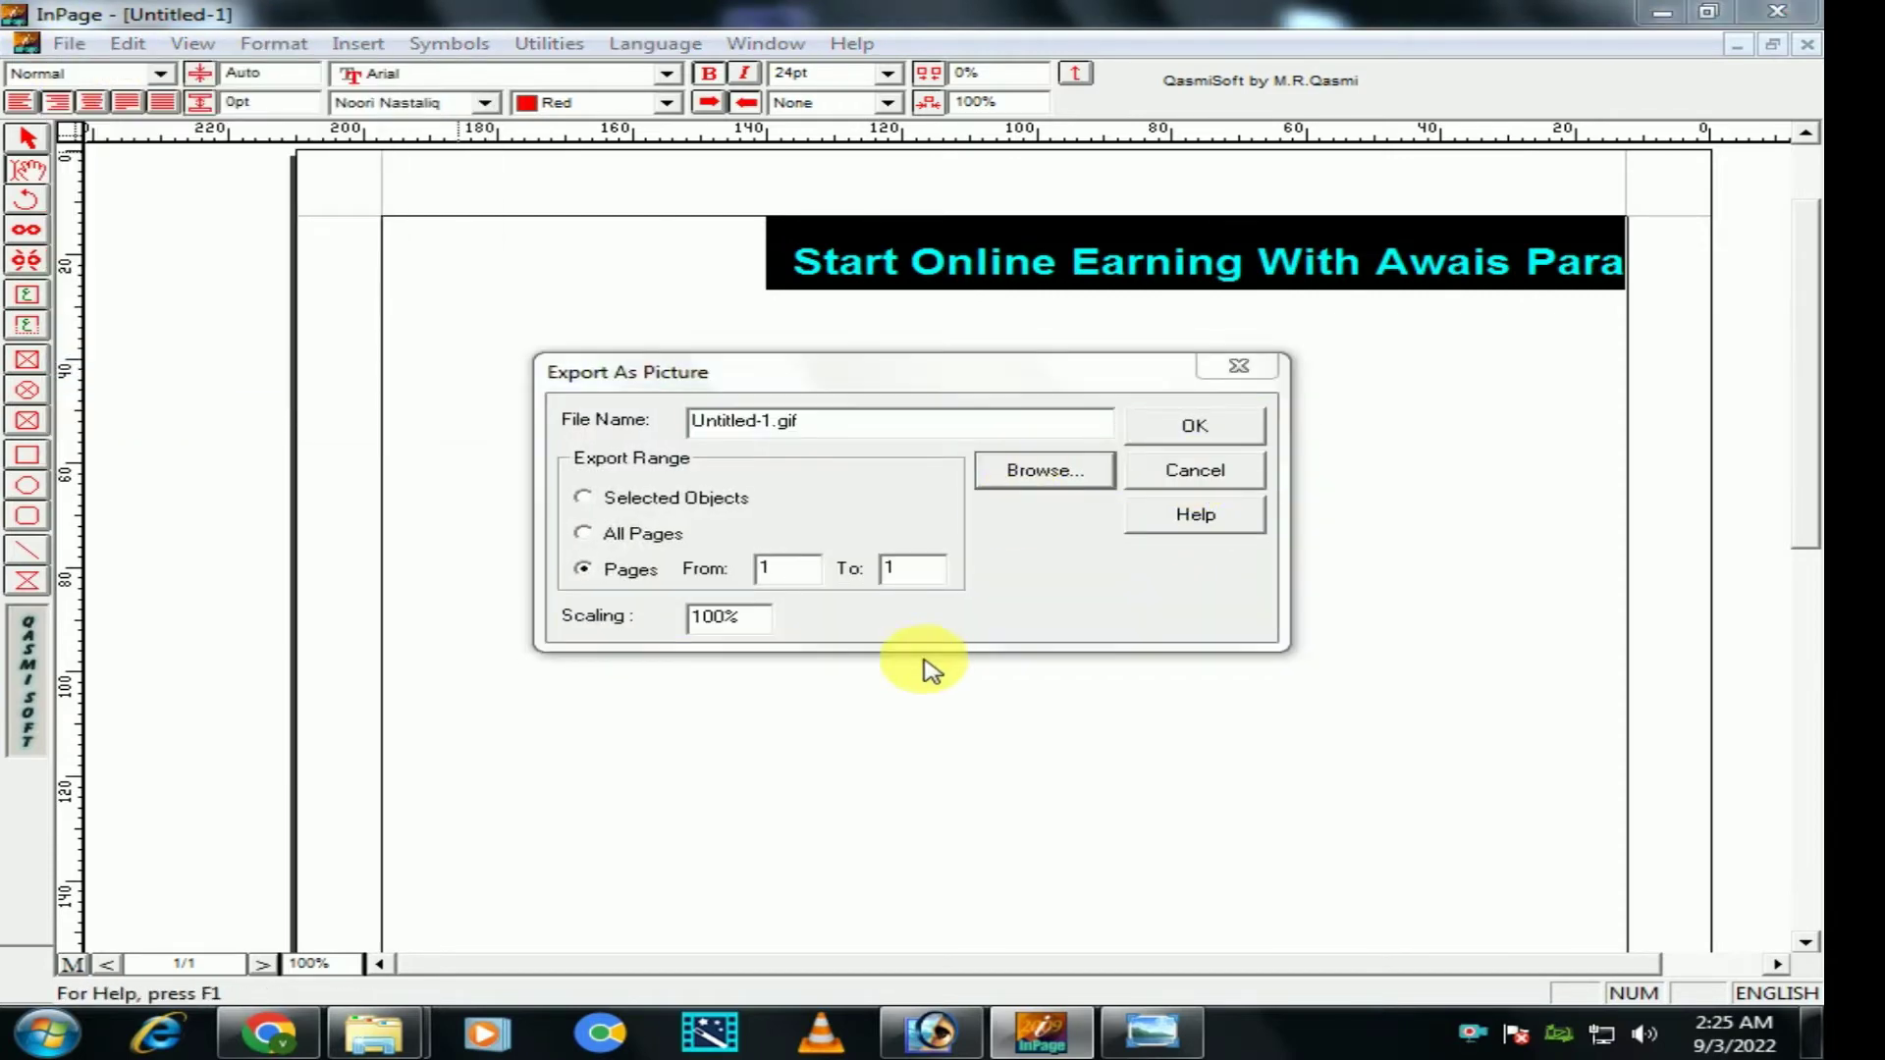
{"action": "left_click", "coordinate": [883, 658]}
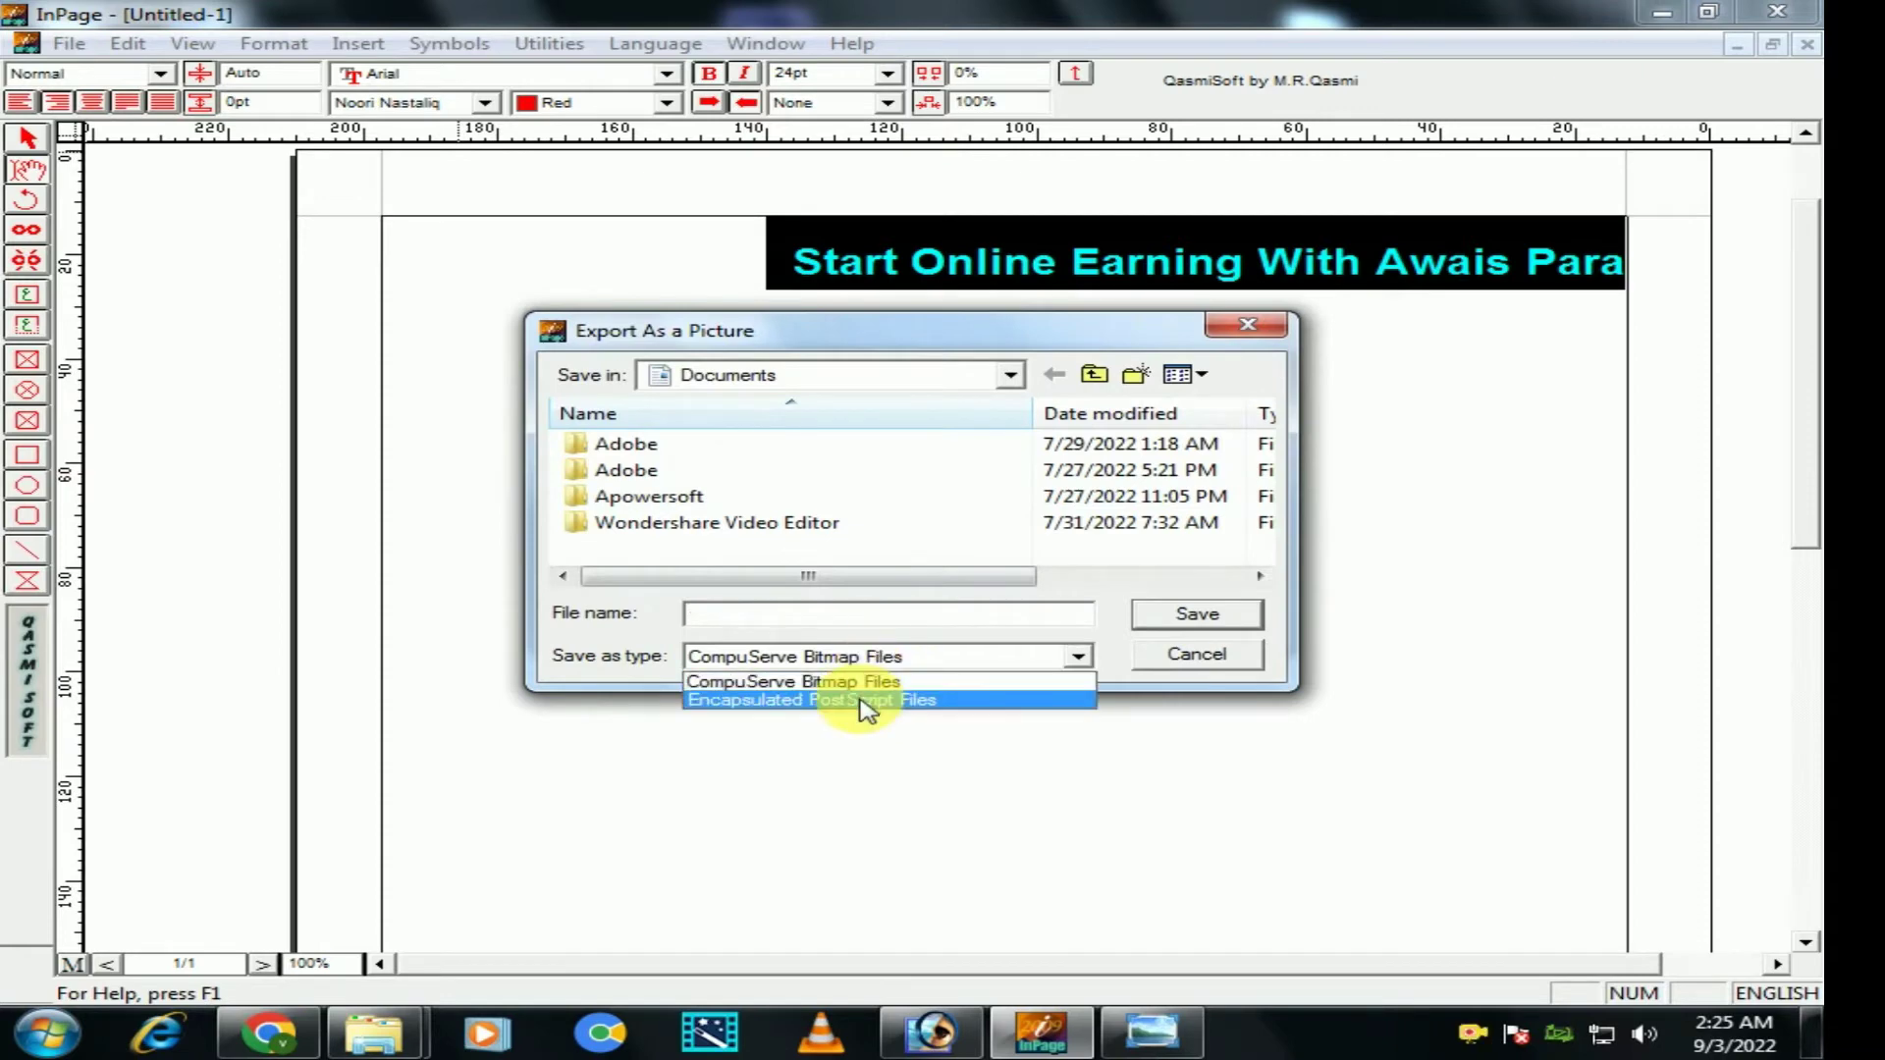
{"action": "left_click", "coordinate": [864, 700]}
{"action": "left_click", "coordinate": [596, 550]}
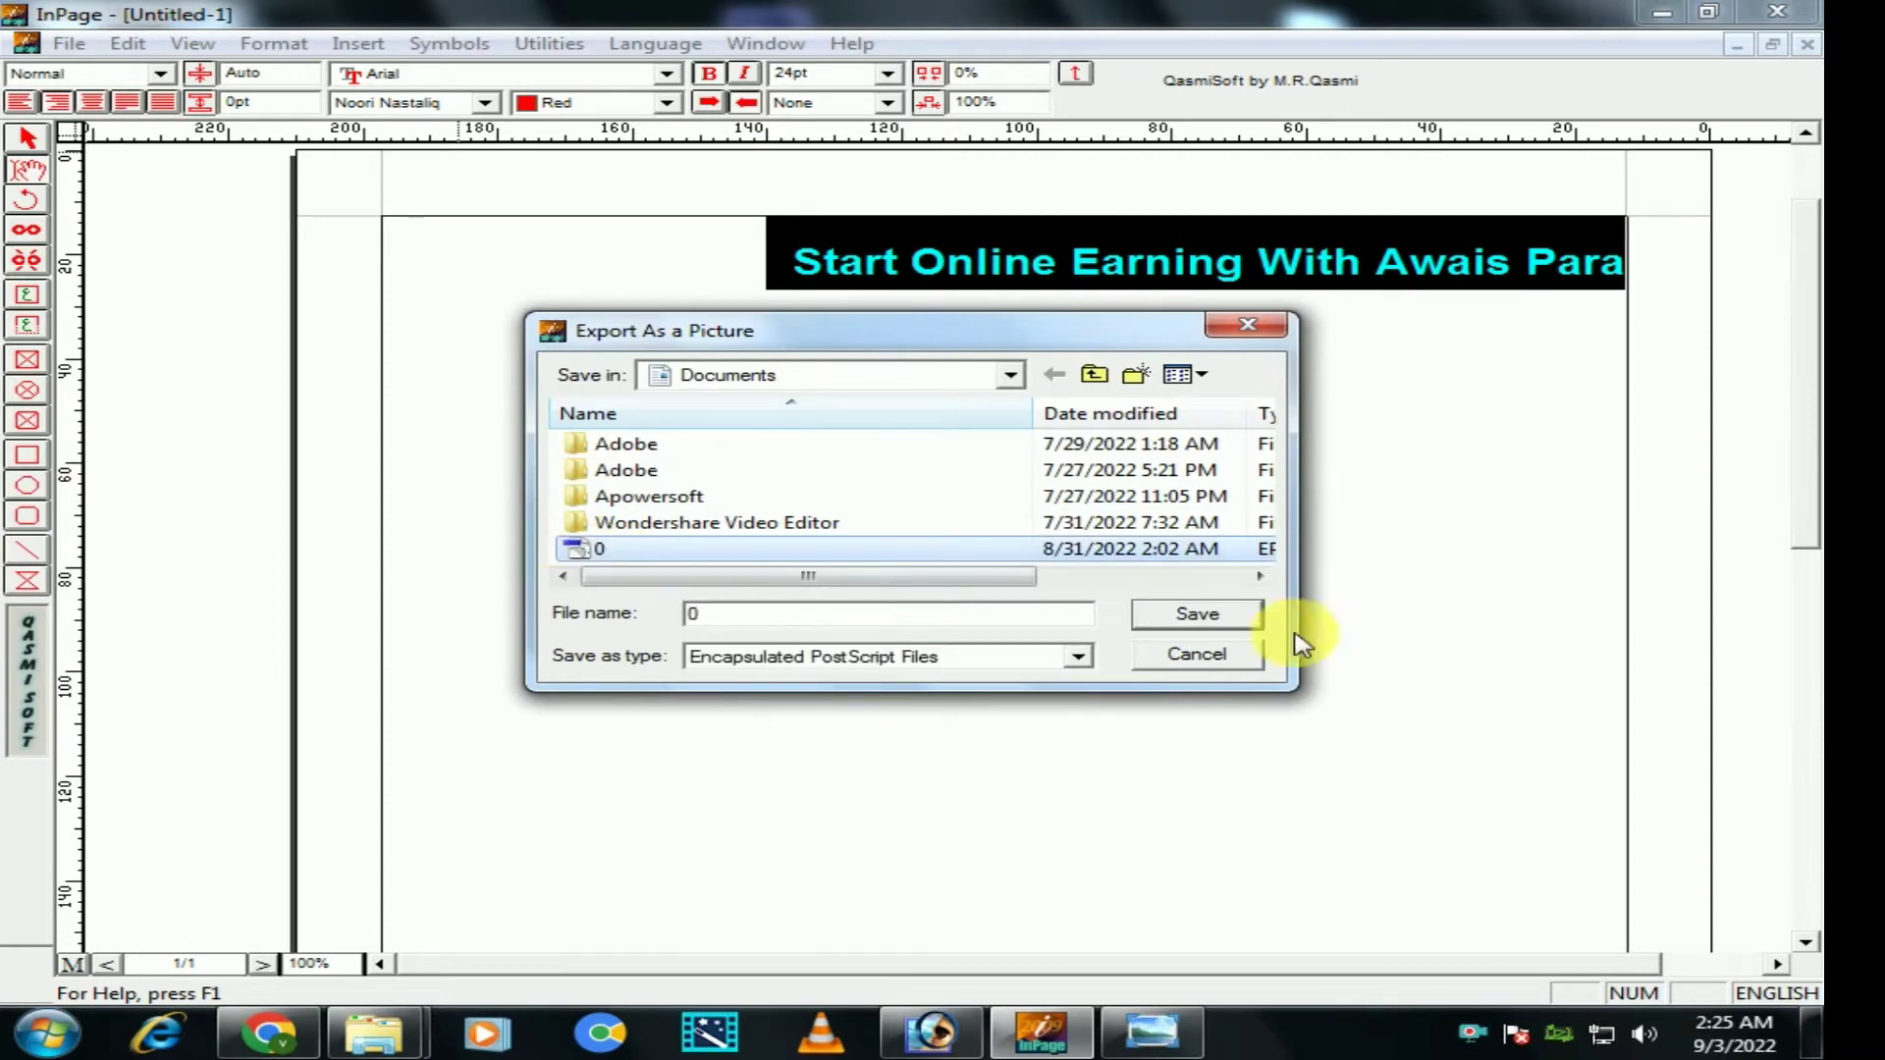
{"action": "left_click", "coordinate": [1202, 618]}
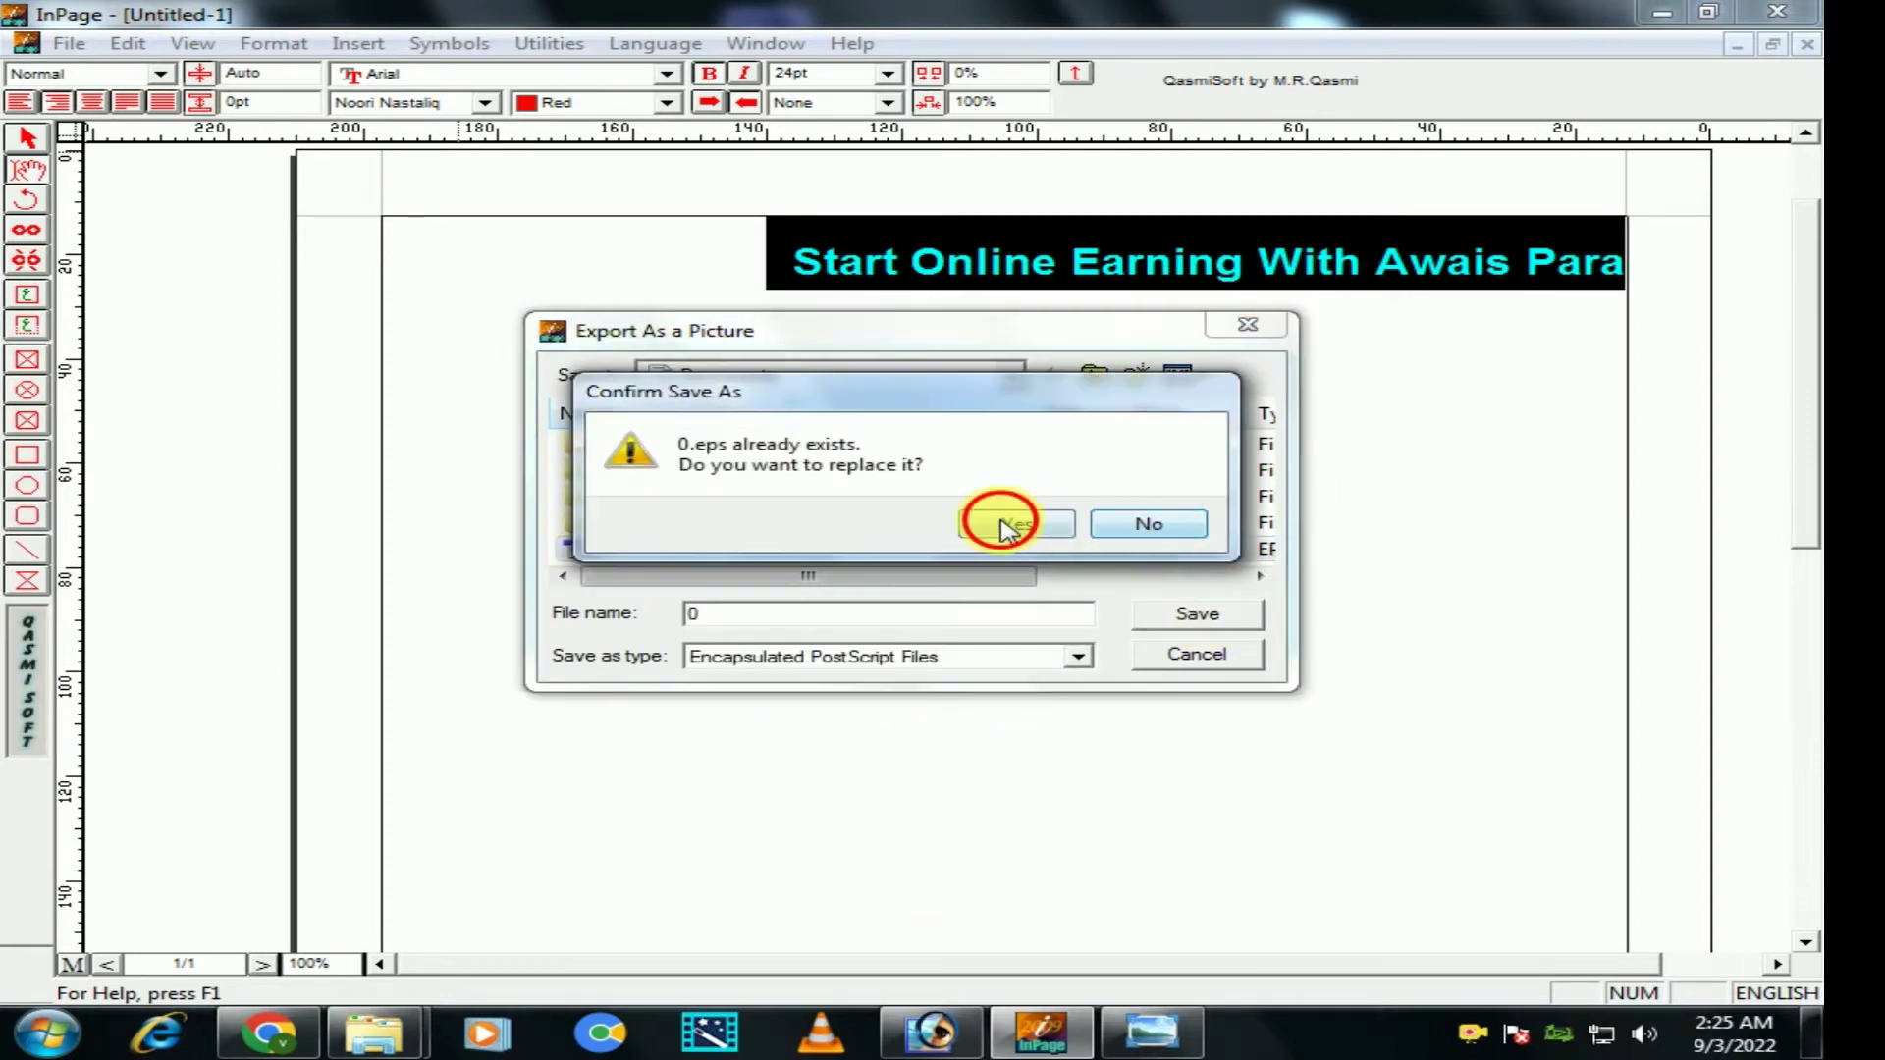
{"action": "left_click", "coordinate": [1002, 525]}
{"action": "left_click", "coordinate": [1187, 433]}
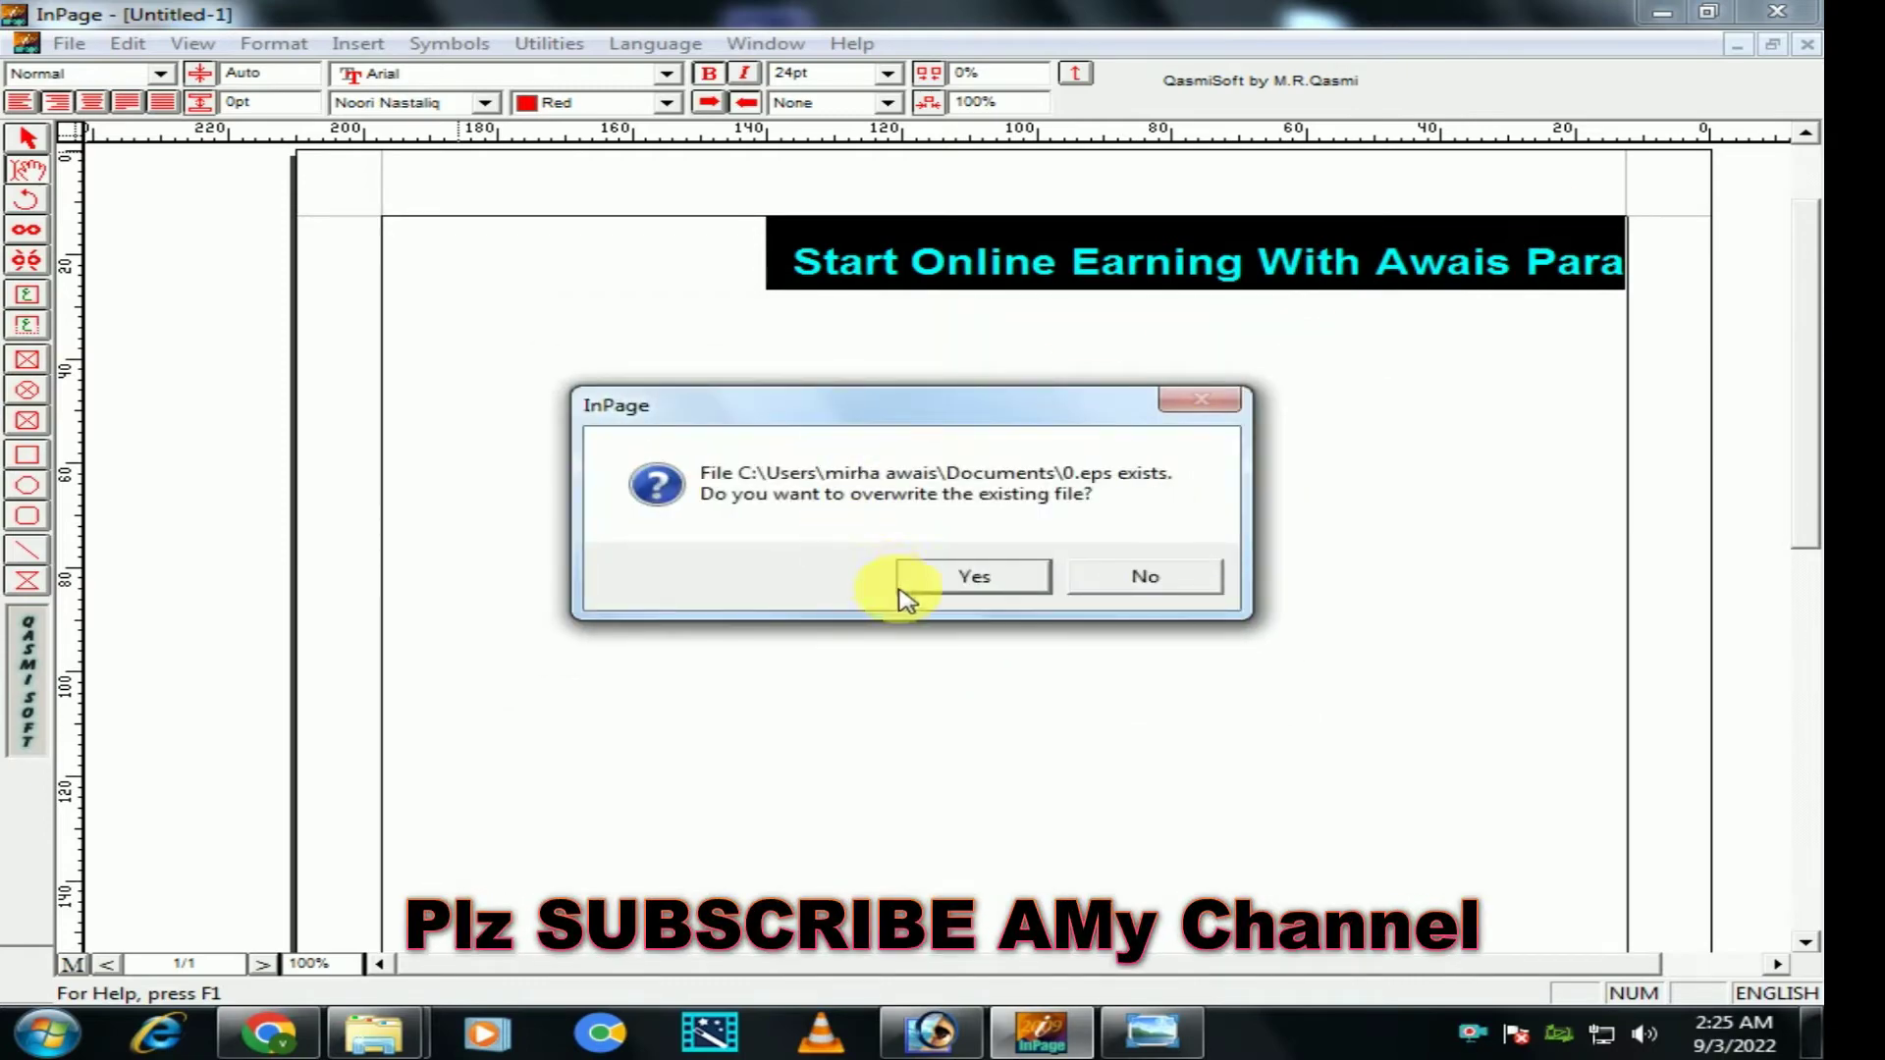
{"action": "left_click", "coordinate": [940, 578]}
Step: Switch to Photoshop and open 0.eps from the Documents library, rasterizing it at 72 pixels/inch in CMYK Color
{"action": "left_click", "coordinate": [1662, 11]}
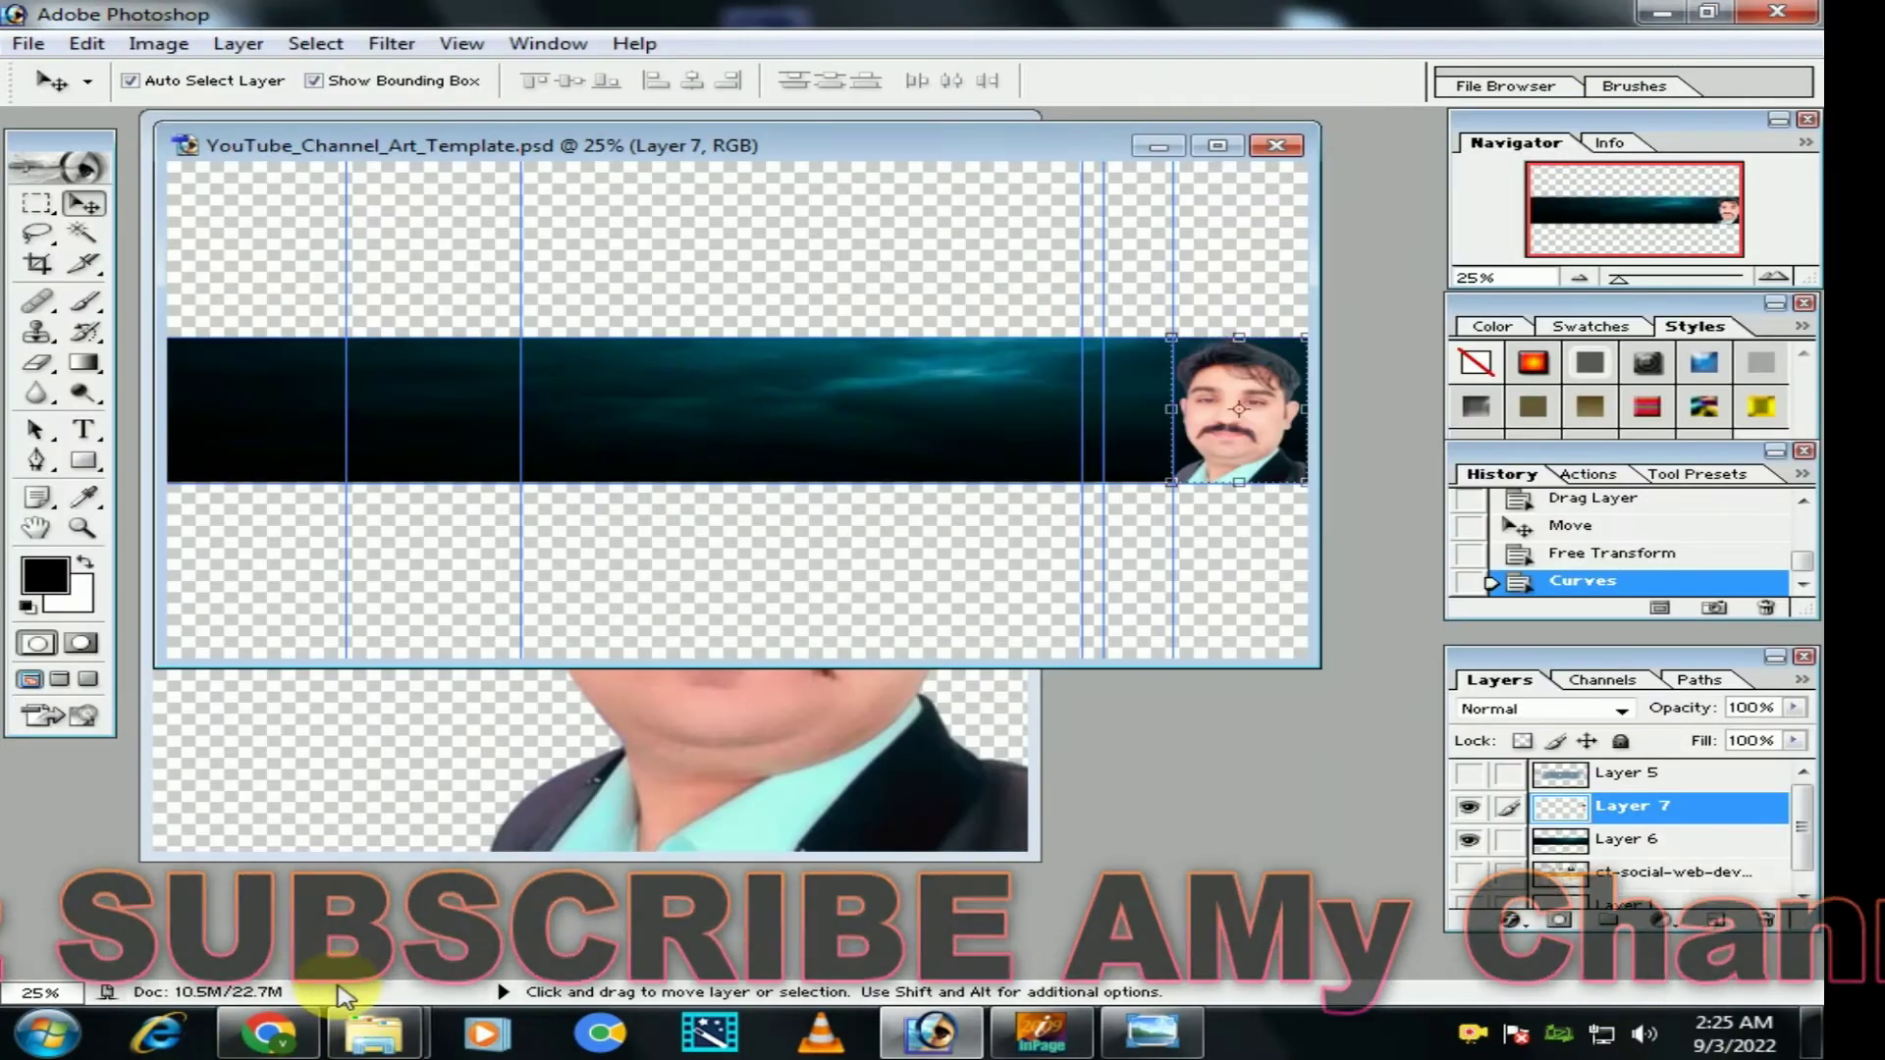
{"action": "left_click", "coordinate": [334, 1026]}
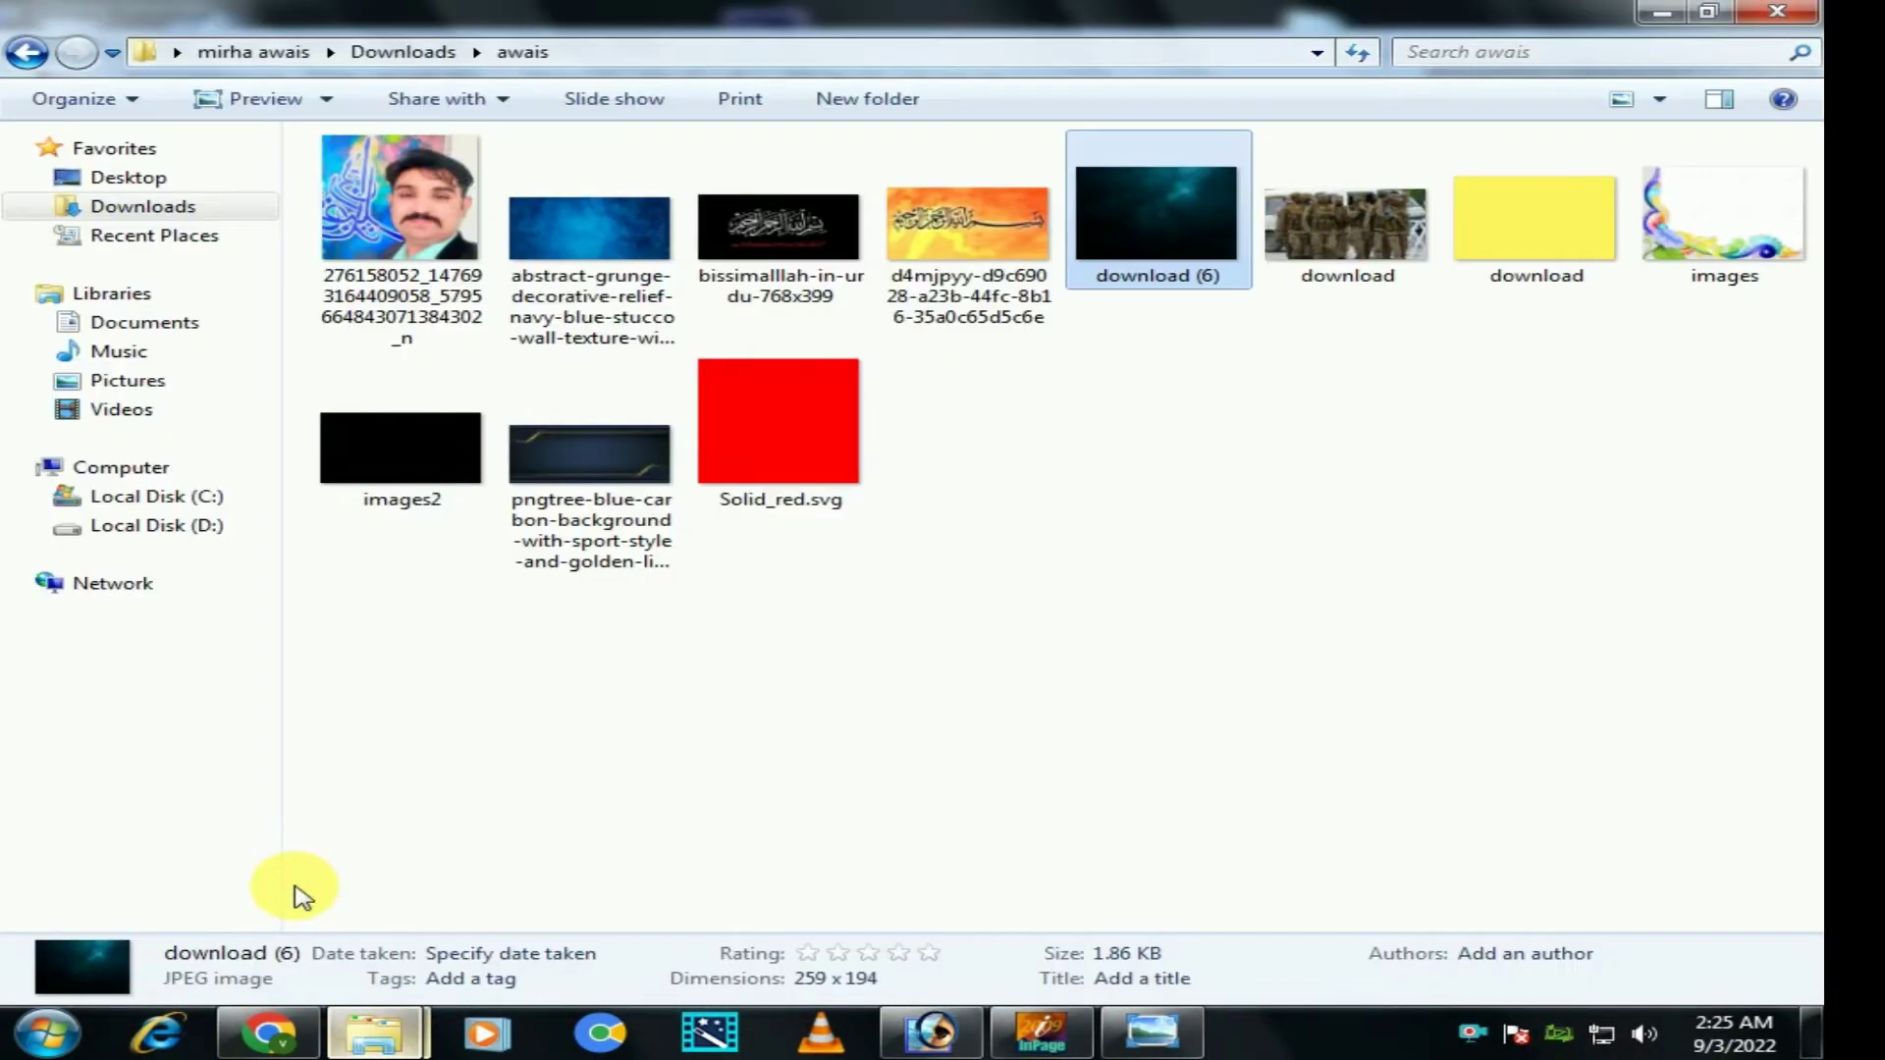
{"action": "left_click", "coordinate": [157, 329]}
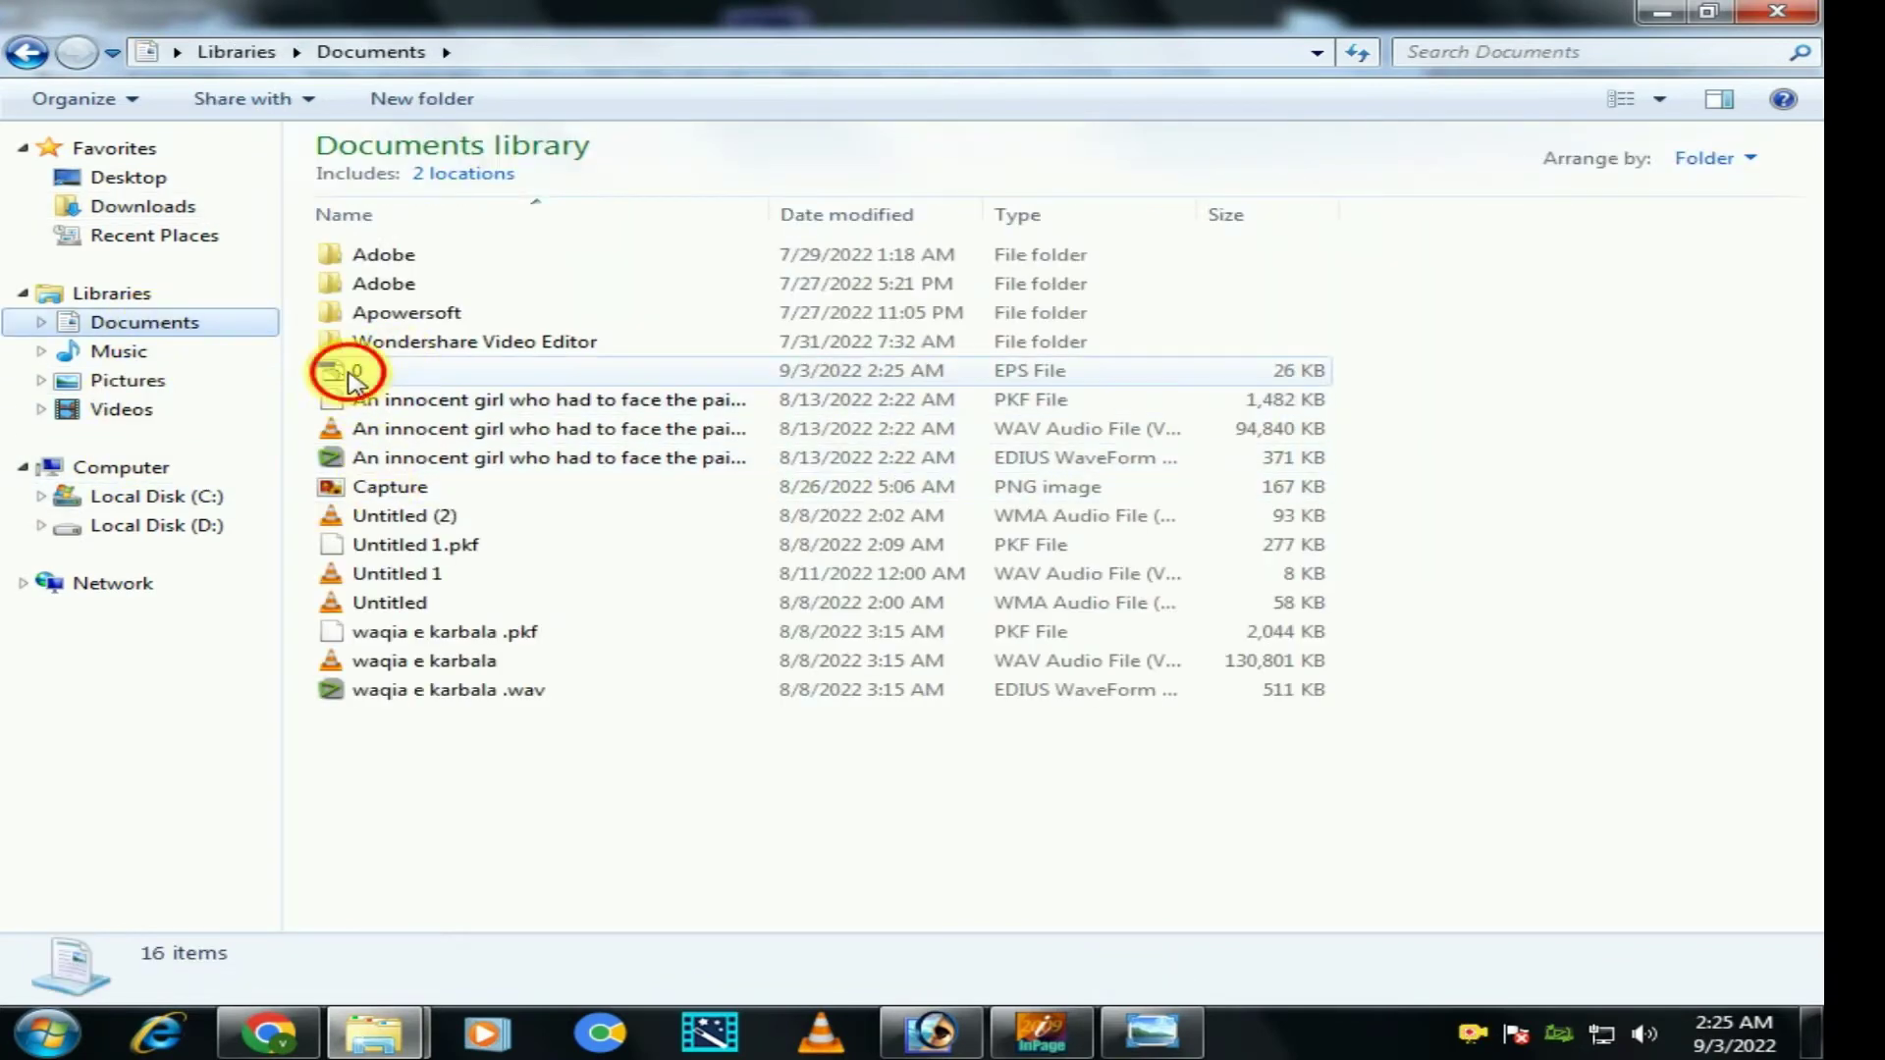
{"action": "left_click_drag", "start_coordinate": [354, 378], "coordinate": [732, 337]}
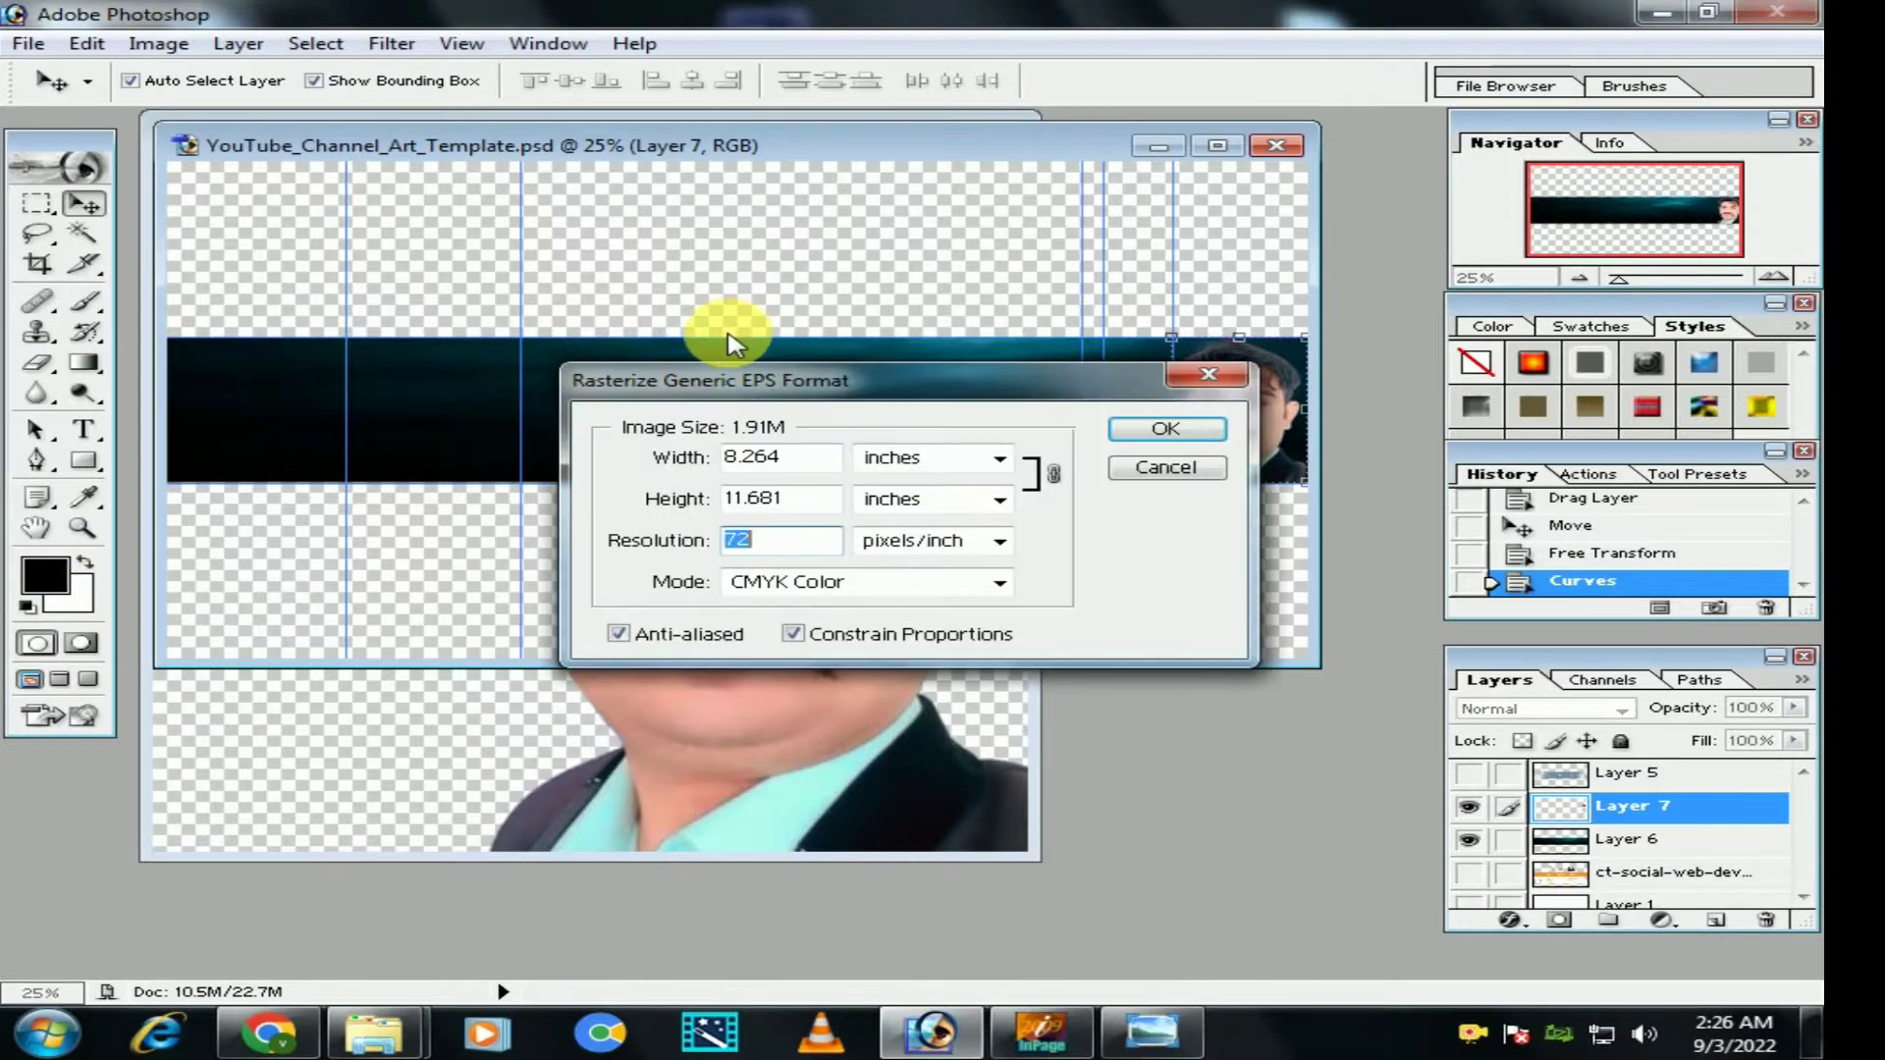
{"action": "left_click", "coordinate": [1191, 426]}
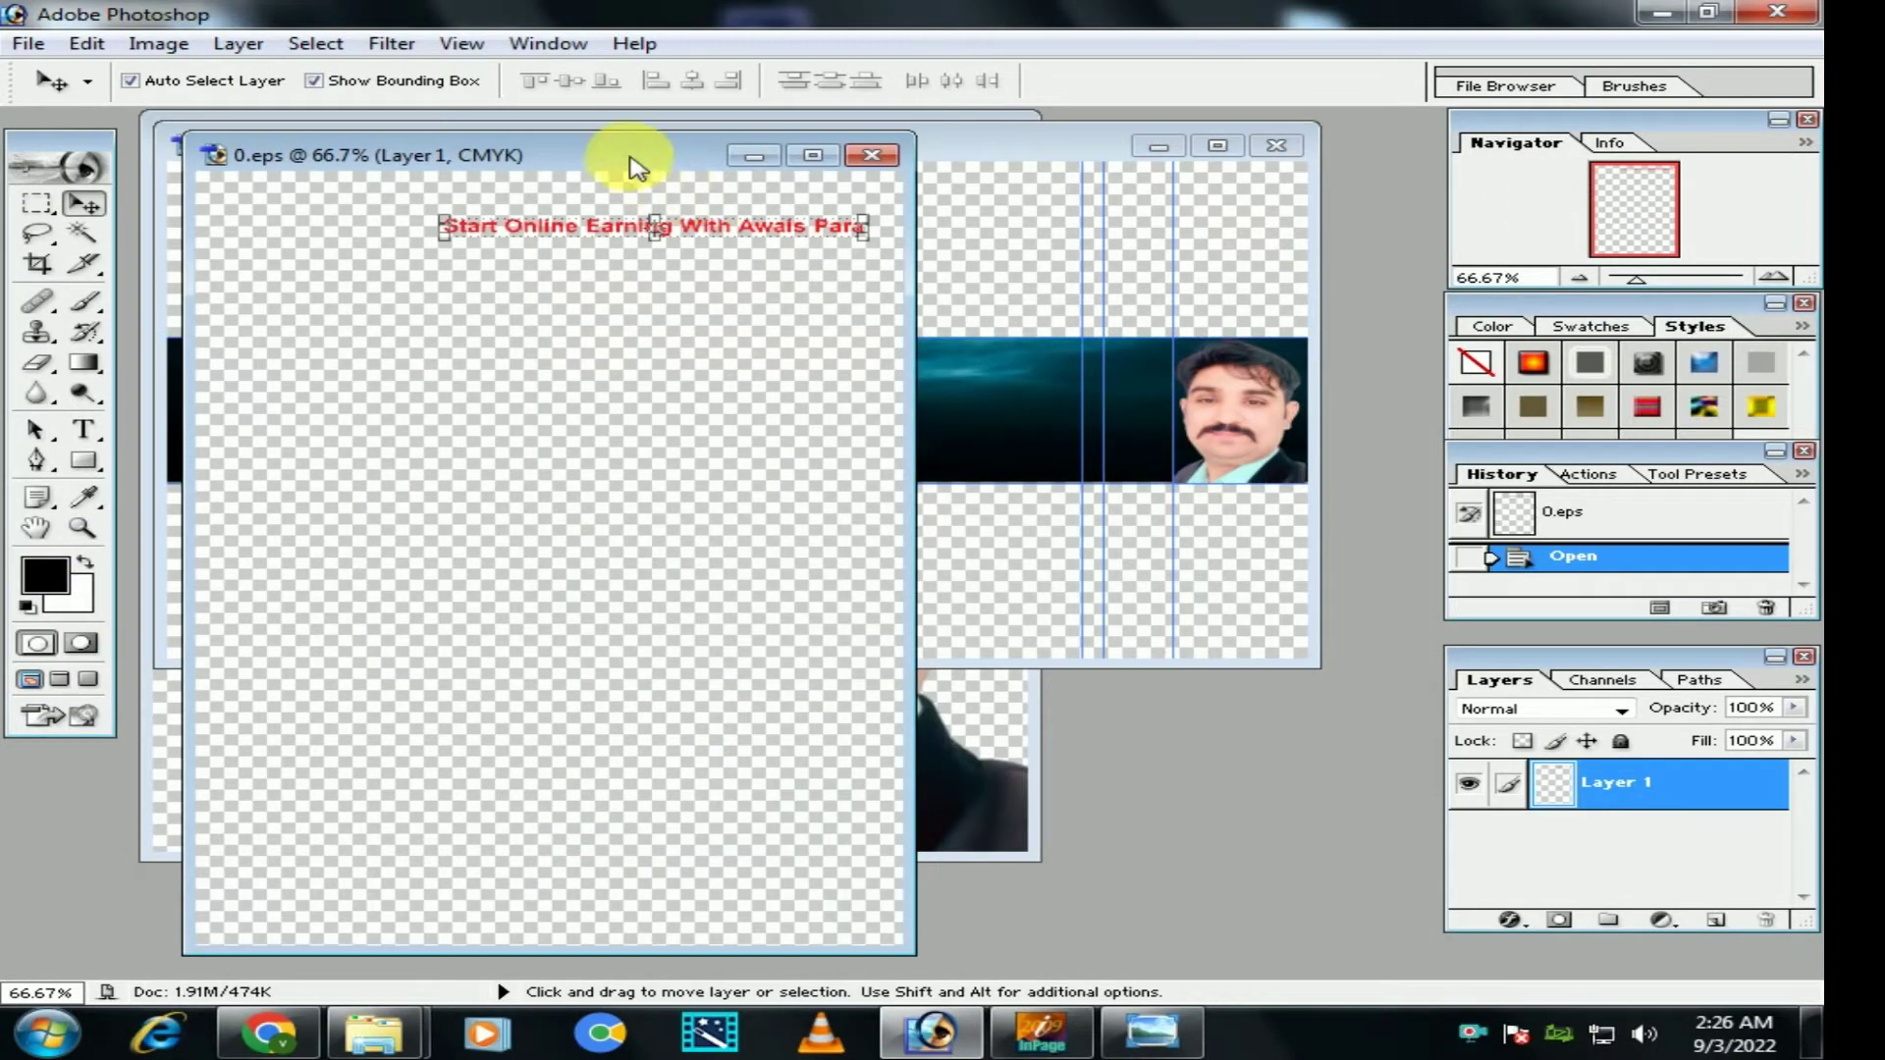
Step: Bring the red title into the channel art template, align it with the banner's upper-left corner, and stretch it across to the portrait
{"action": "left_click_drag", "start_coordinate": [631, 168], "coordinate": [412, 536]}
{"action": "left_click_drag", "start_coordinate": [365, 601], "coordinate": [281, 446]}
{"action": "key", "text": "Return"}
{"action": "left_click_drag", "start_coordinate": [455, 422], "coordinate": [330, 378]}
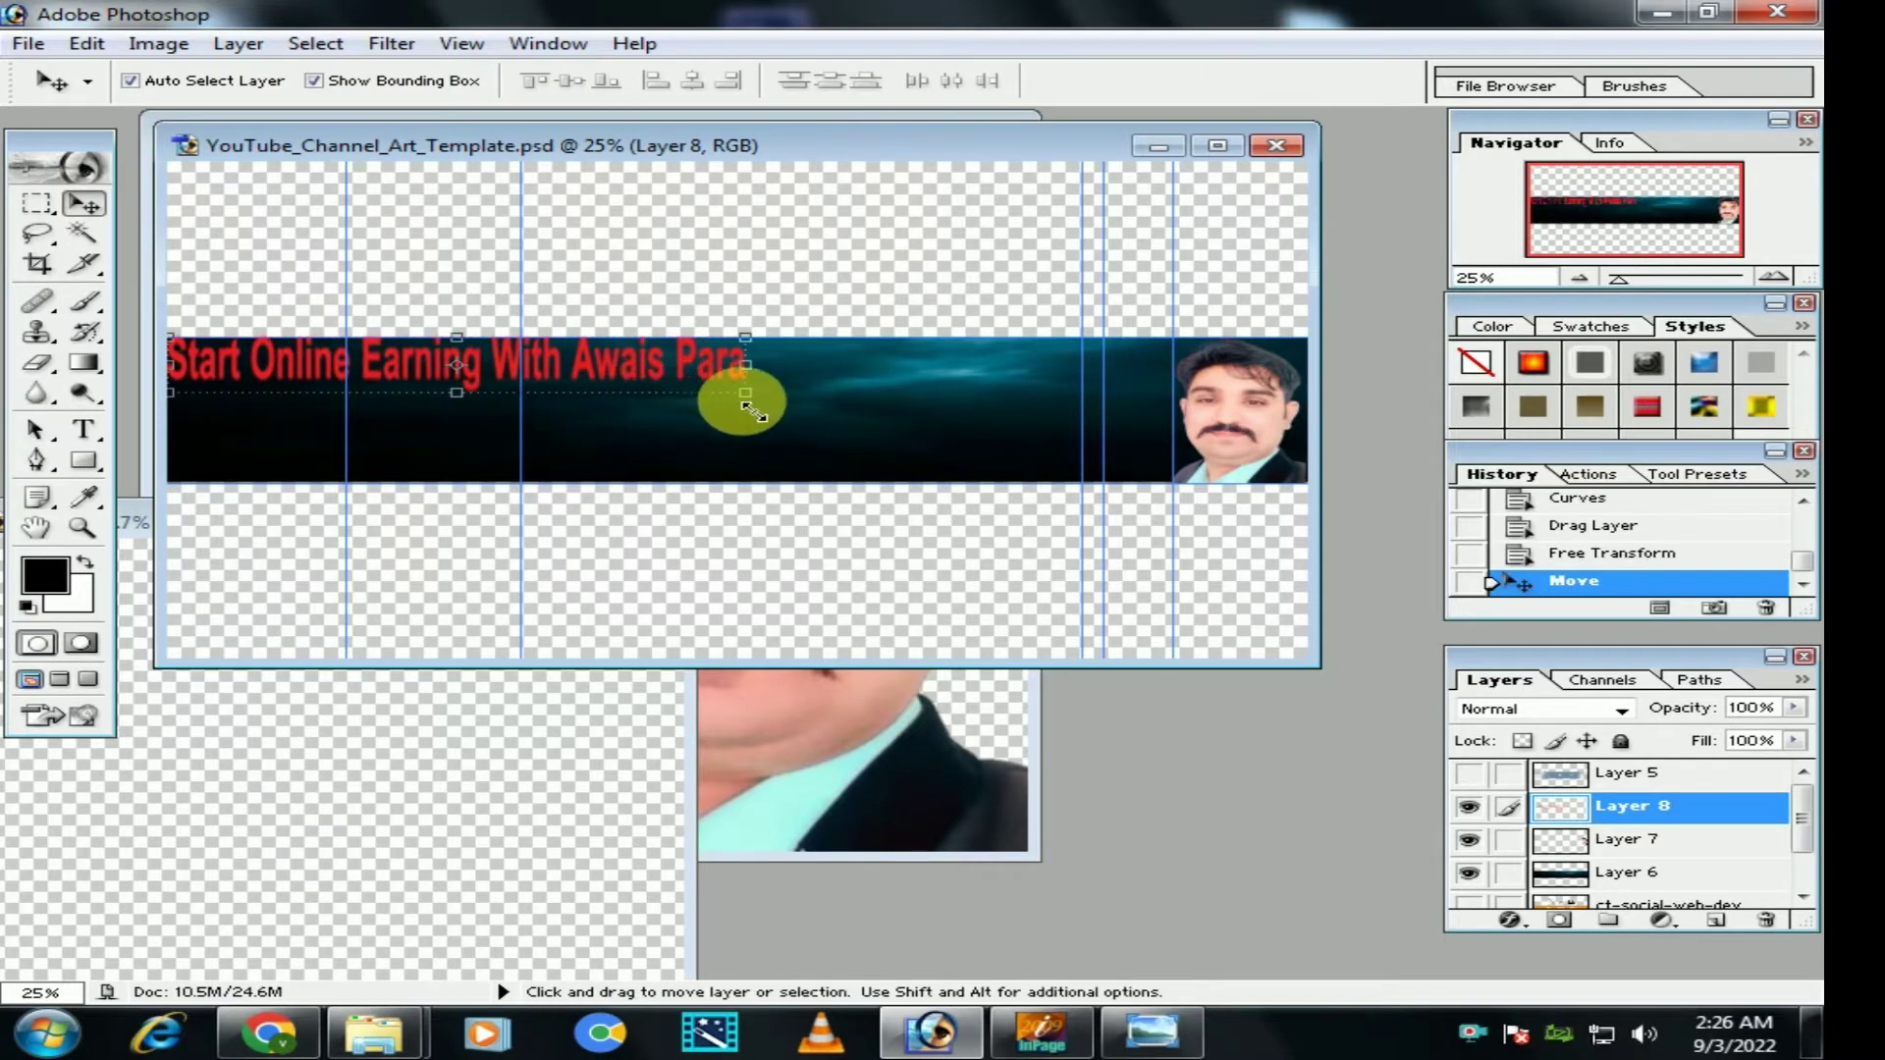
{"action": "left_click_drag", "start_coordinate": [746, 404], "coordinate": [1166, 414]}
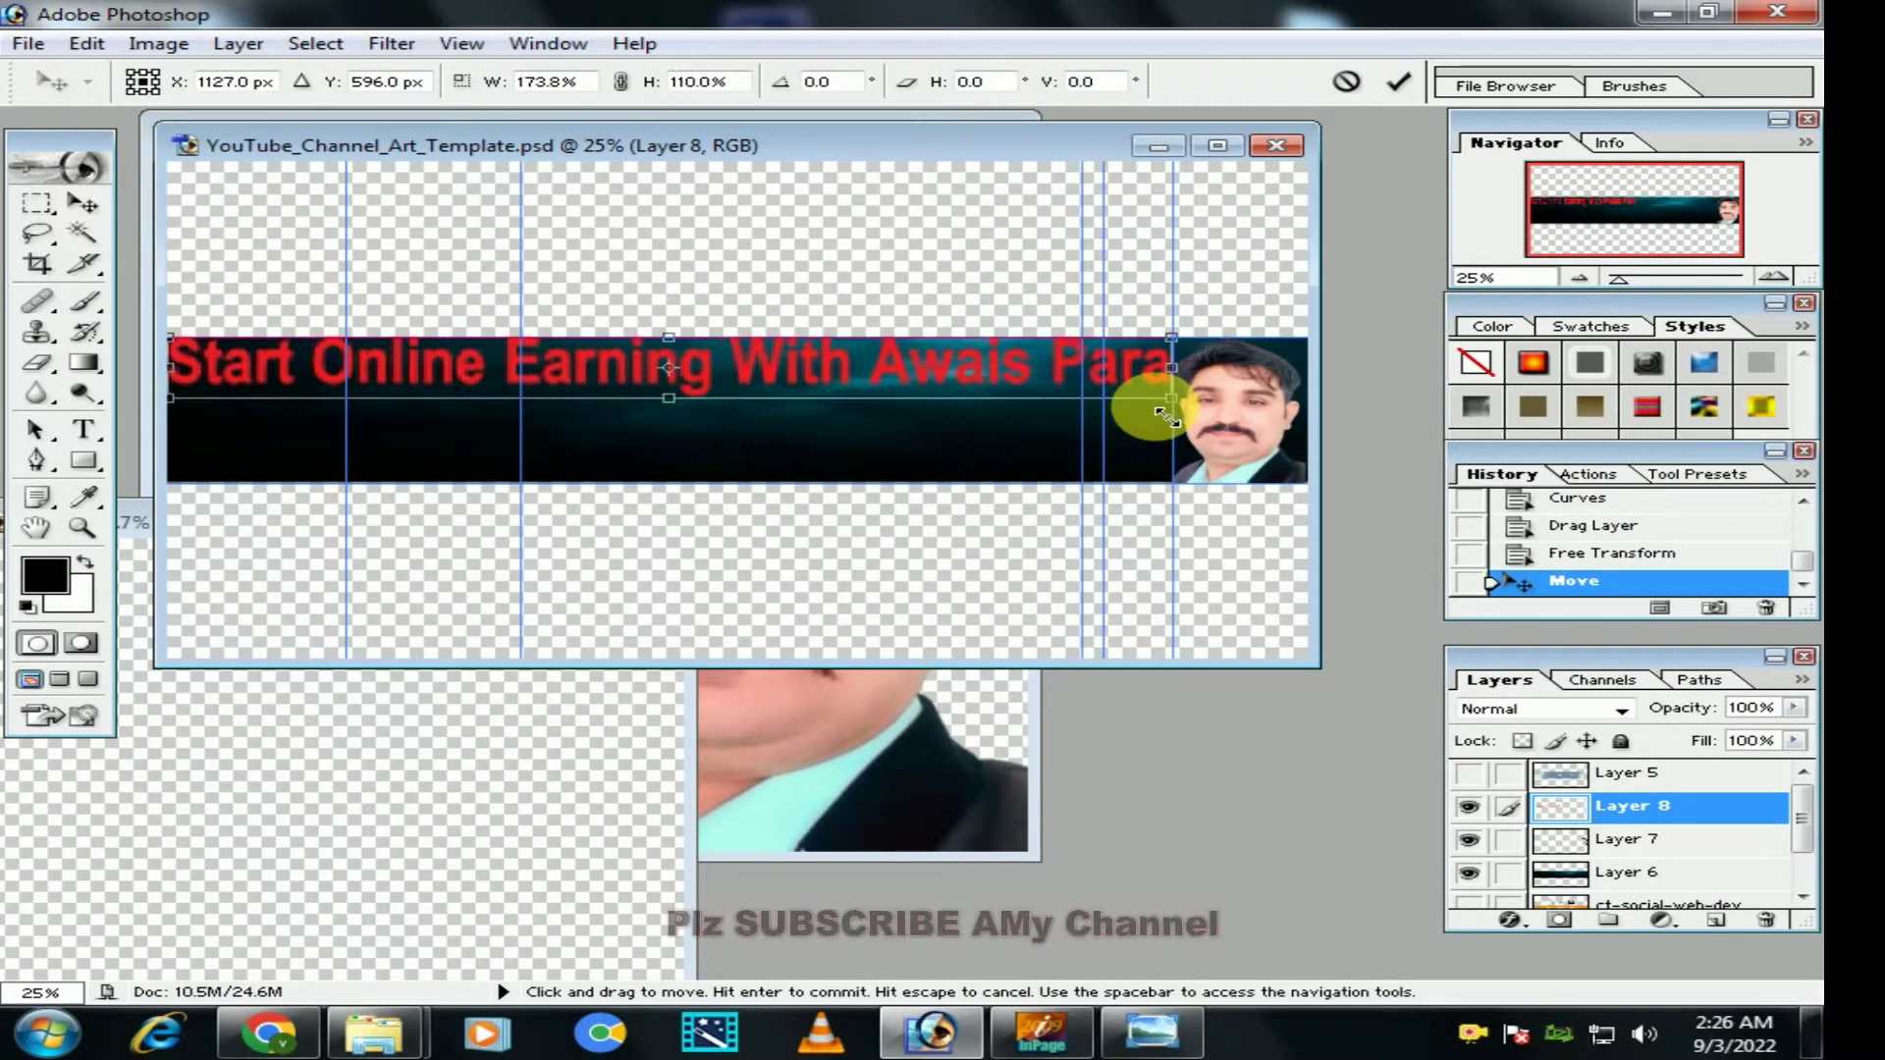
{"action": "key", "text": "Return"}
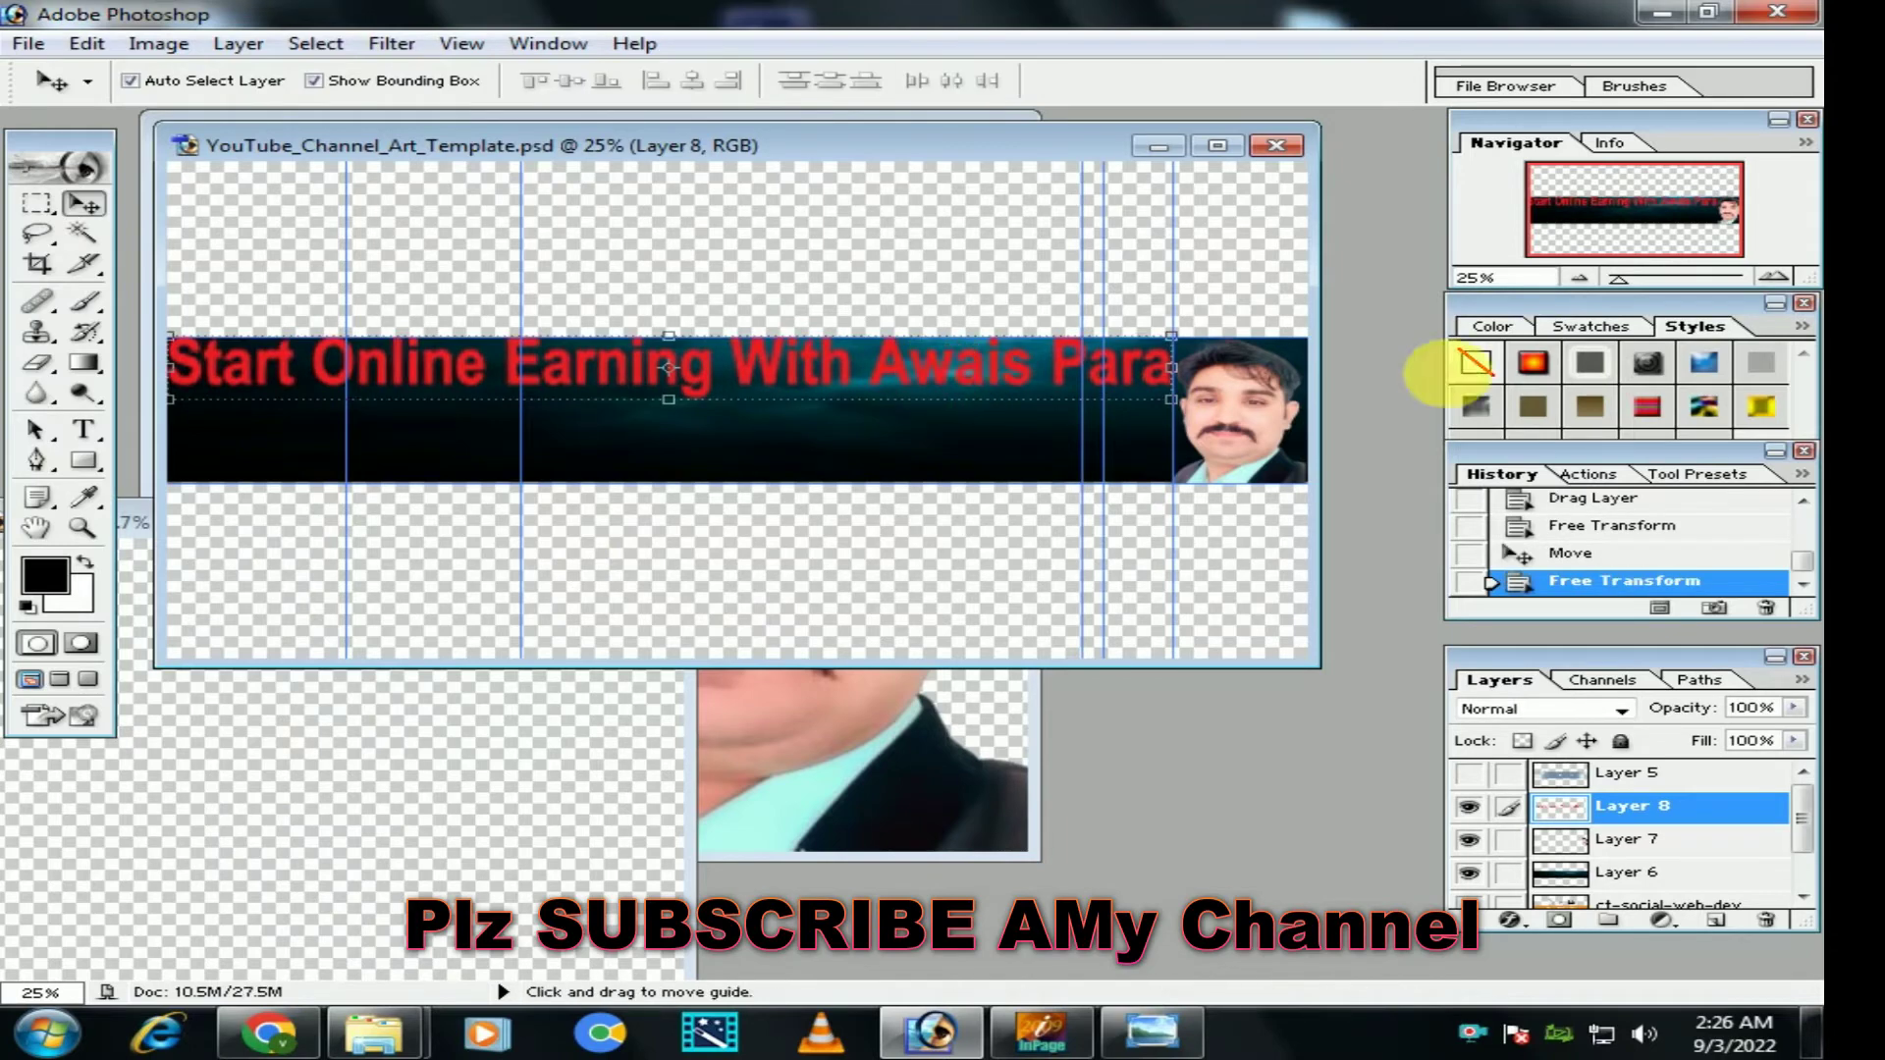
Step: Apply an outer glow style preset to the title layer and set its Spread to 3%, Size to 3 px and Range to 1%
{"action": "left_click", "coordinate": [1595, 365]}
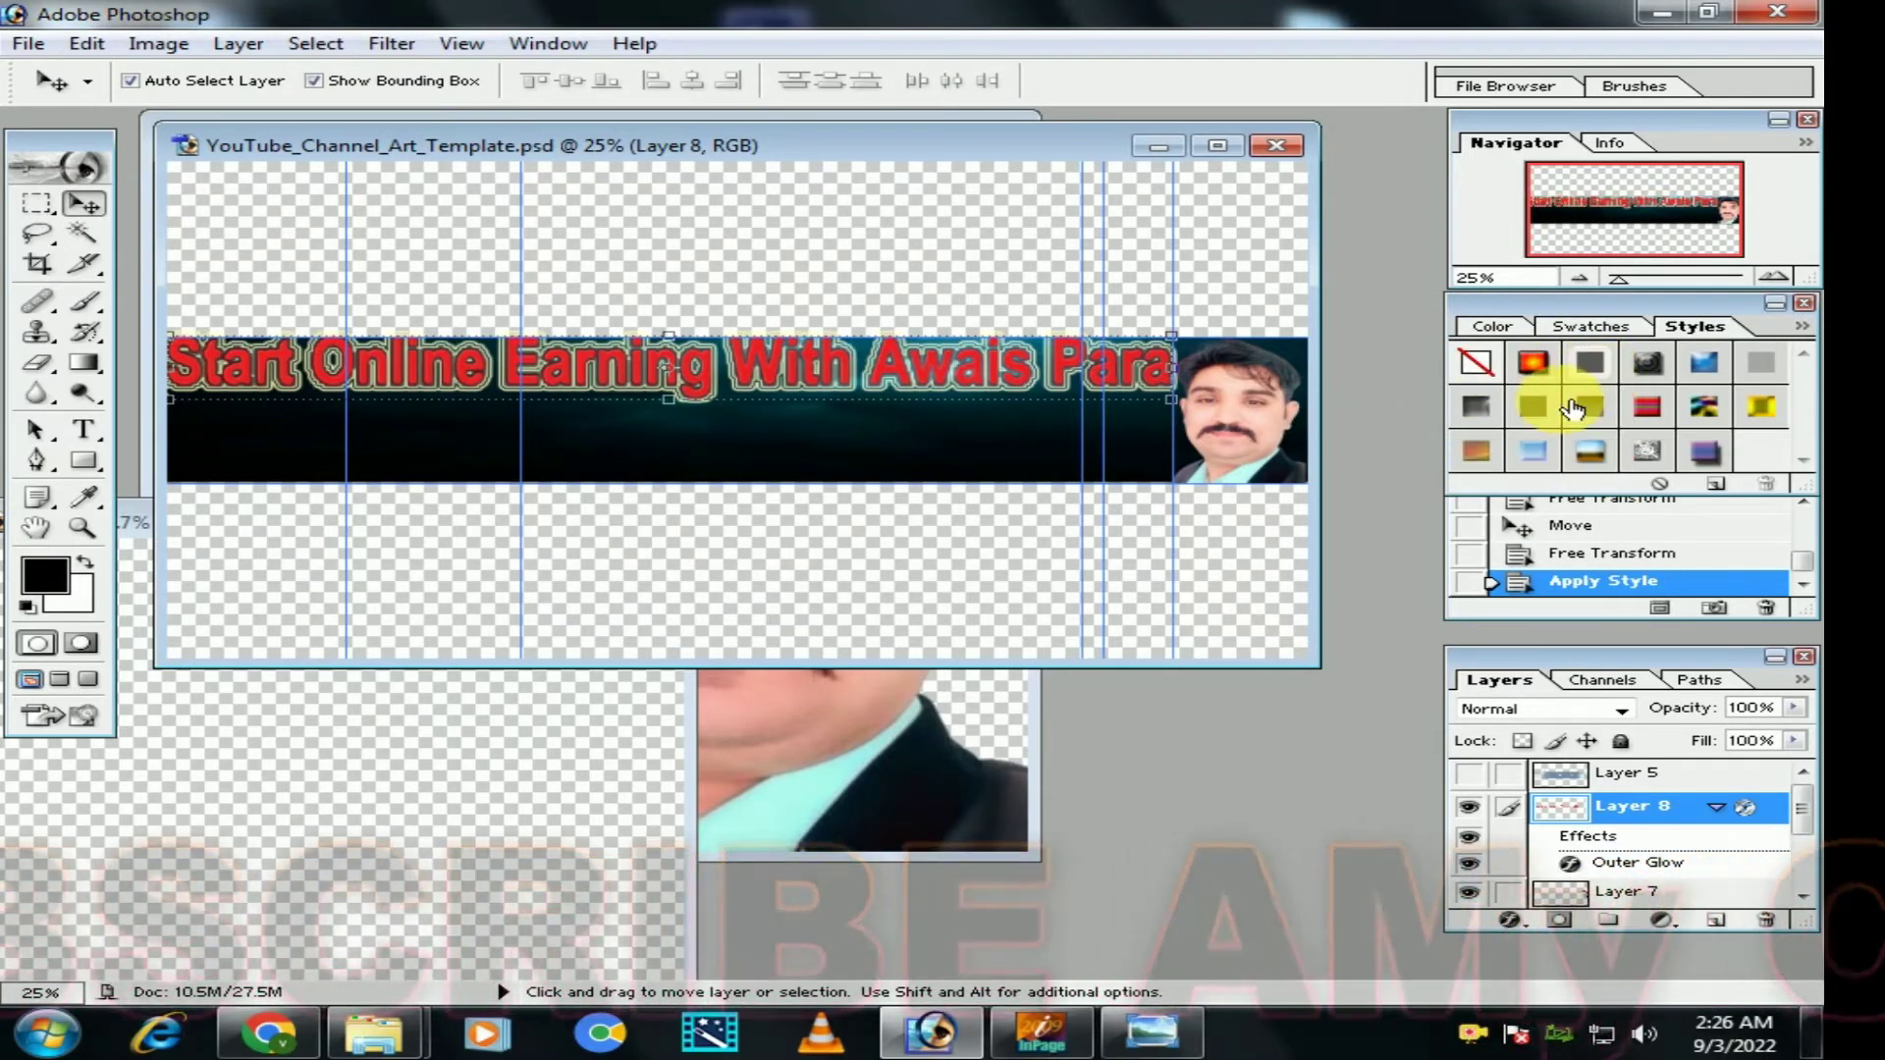
{"action": "double_click", "coordinate": [1686, 866]}
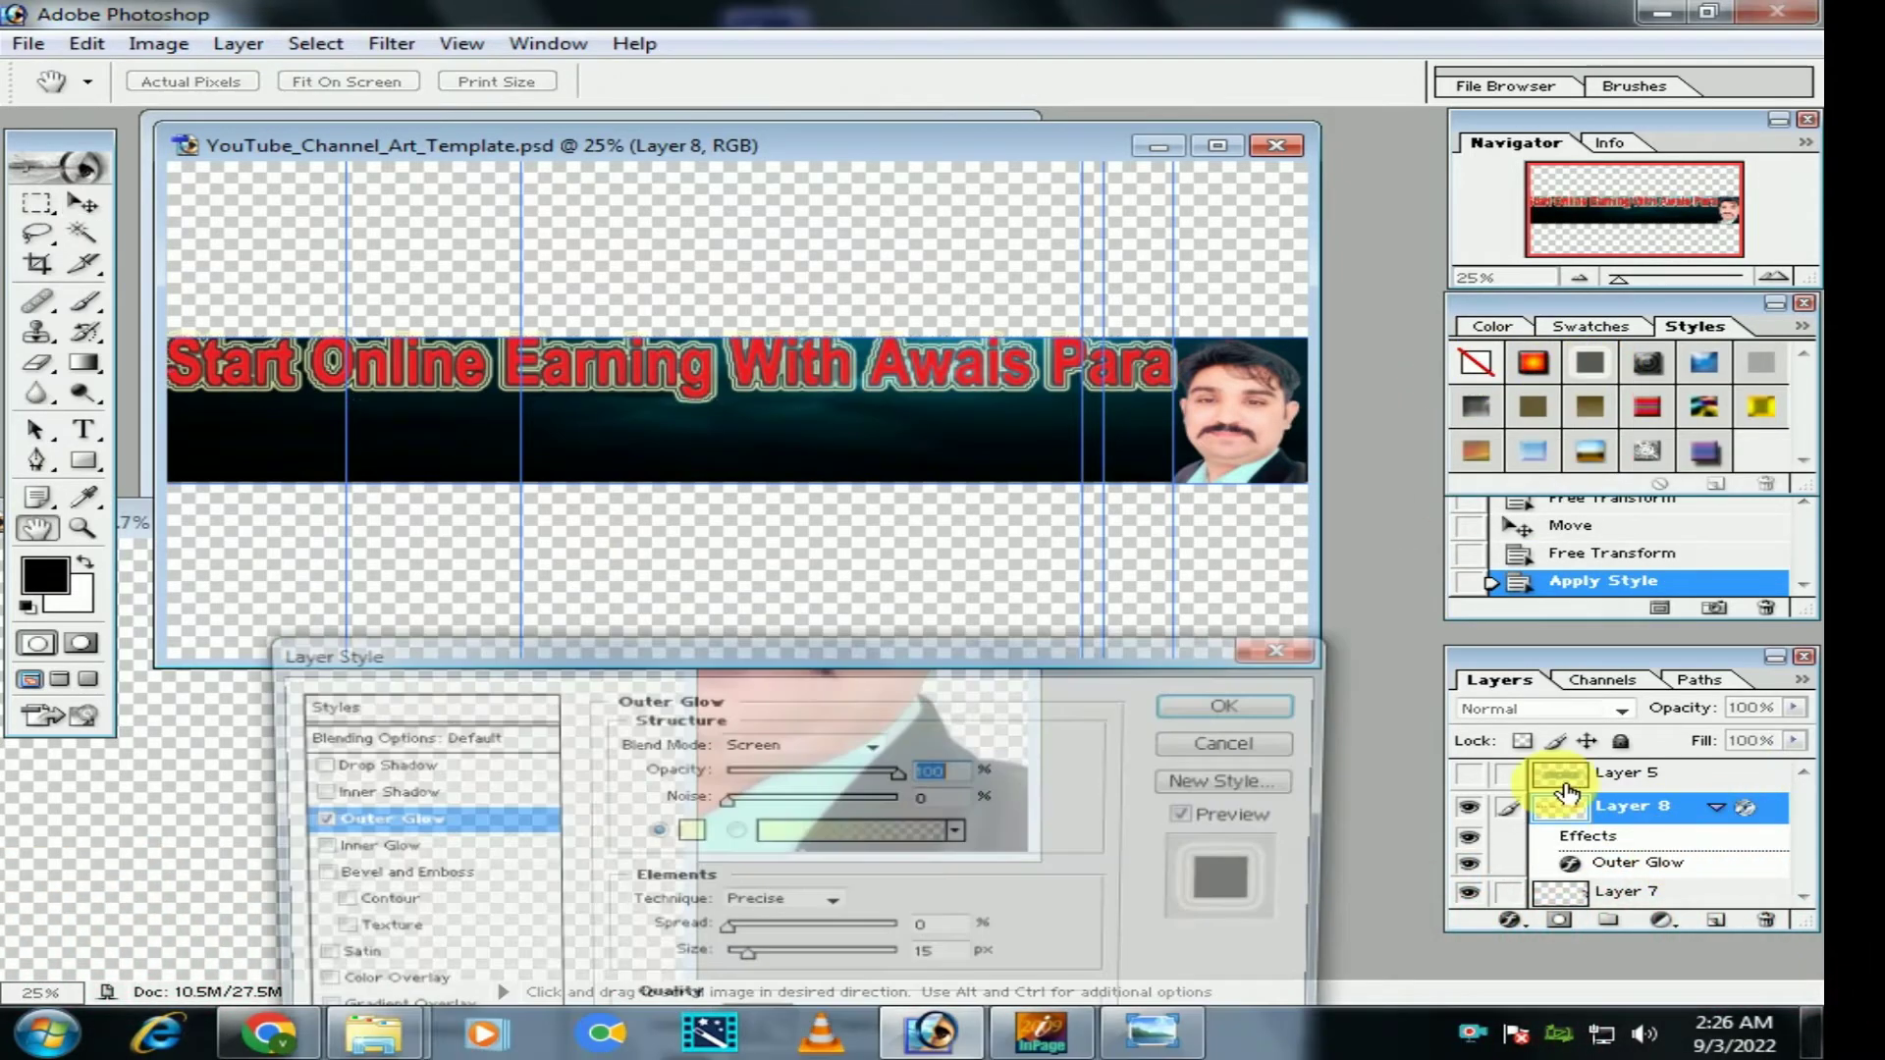
{"action": "left_click_drag", "start_coordinate": [810, 670], "coordinate": [813, 503]}
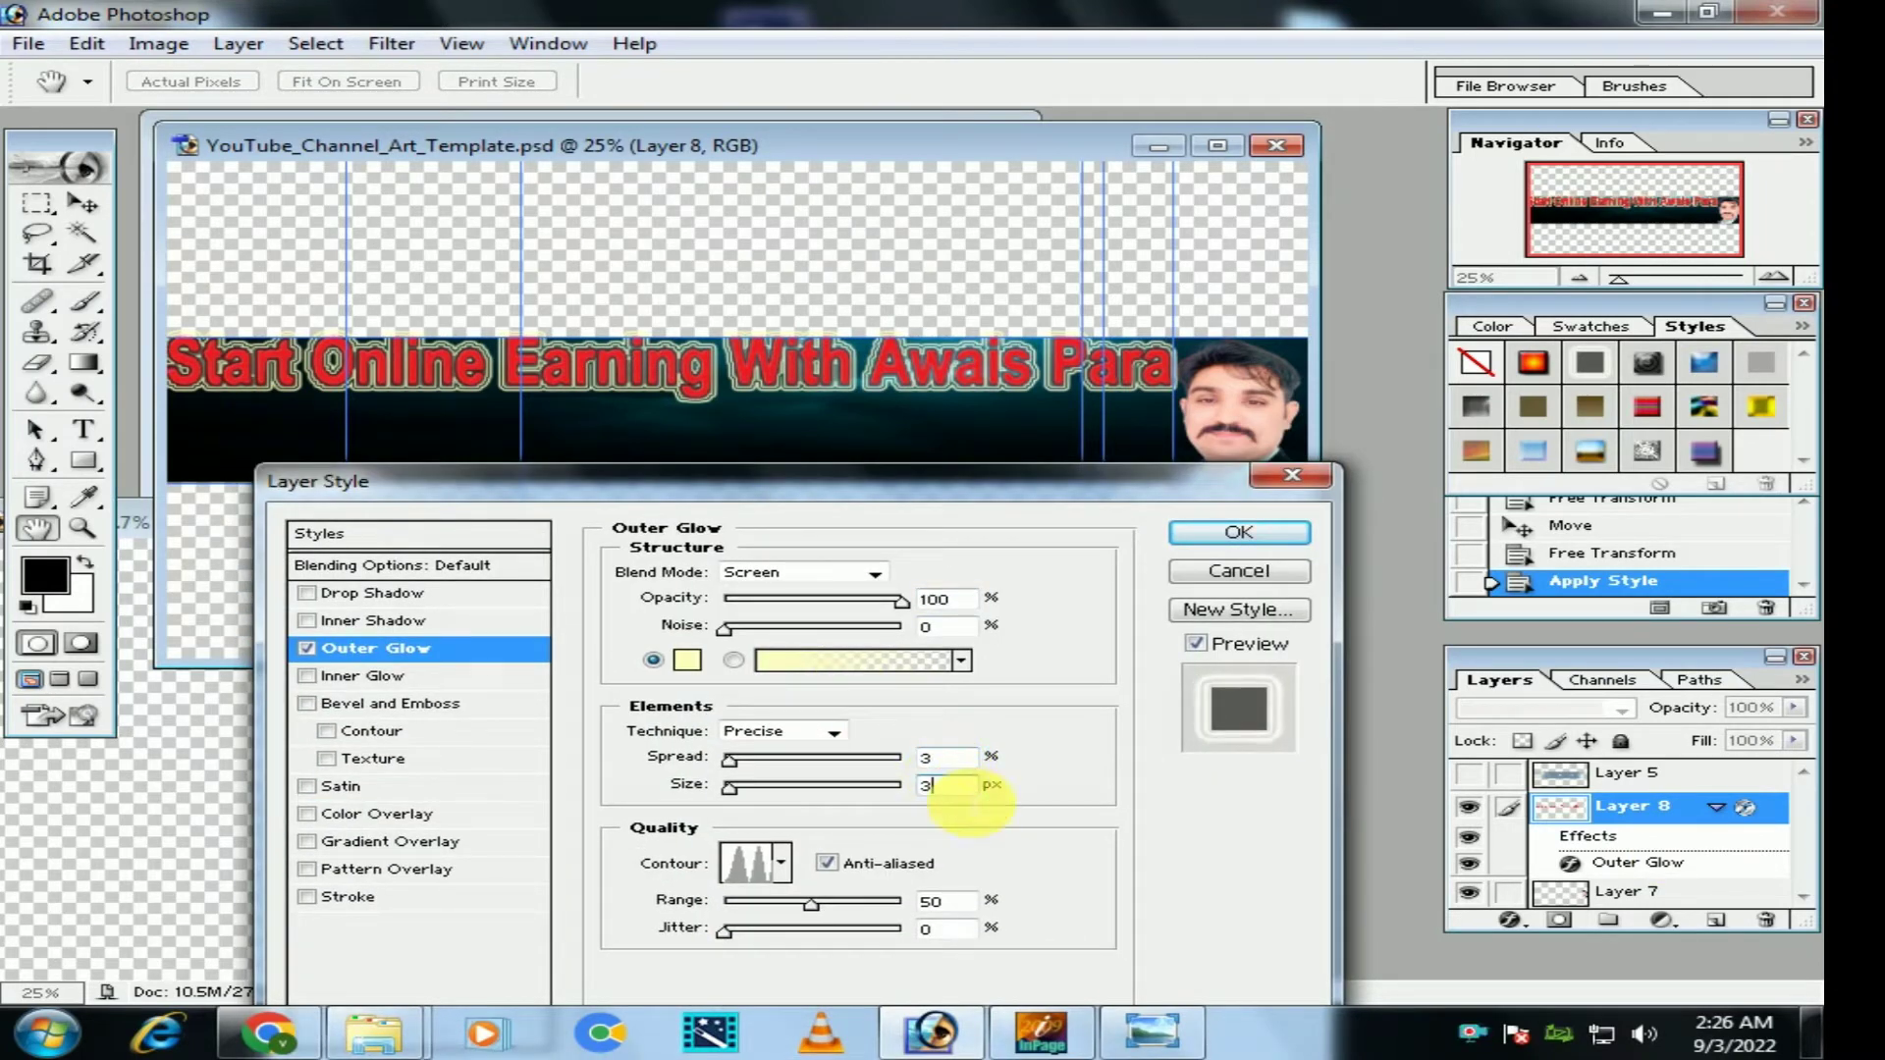
{"action": "left_click_drag", "start_coordinate": [811, 904], "coordinate": [651, 896]}
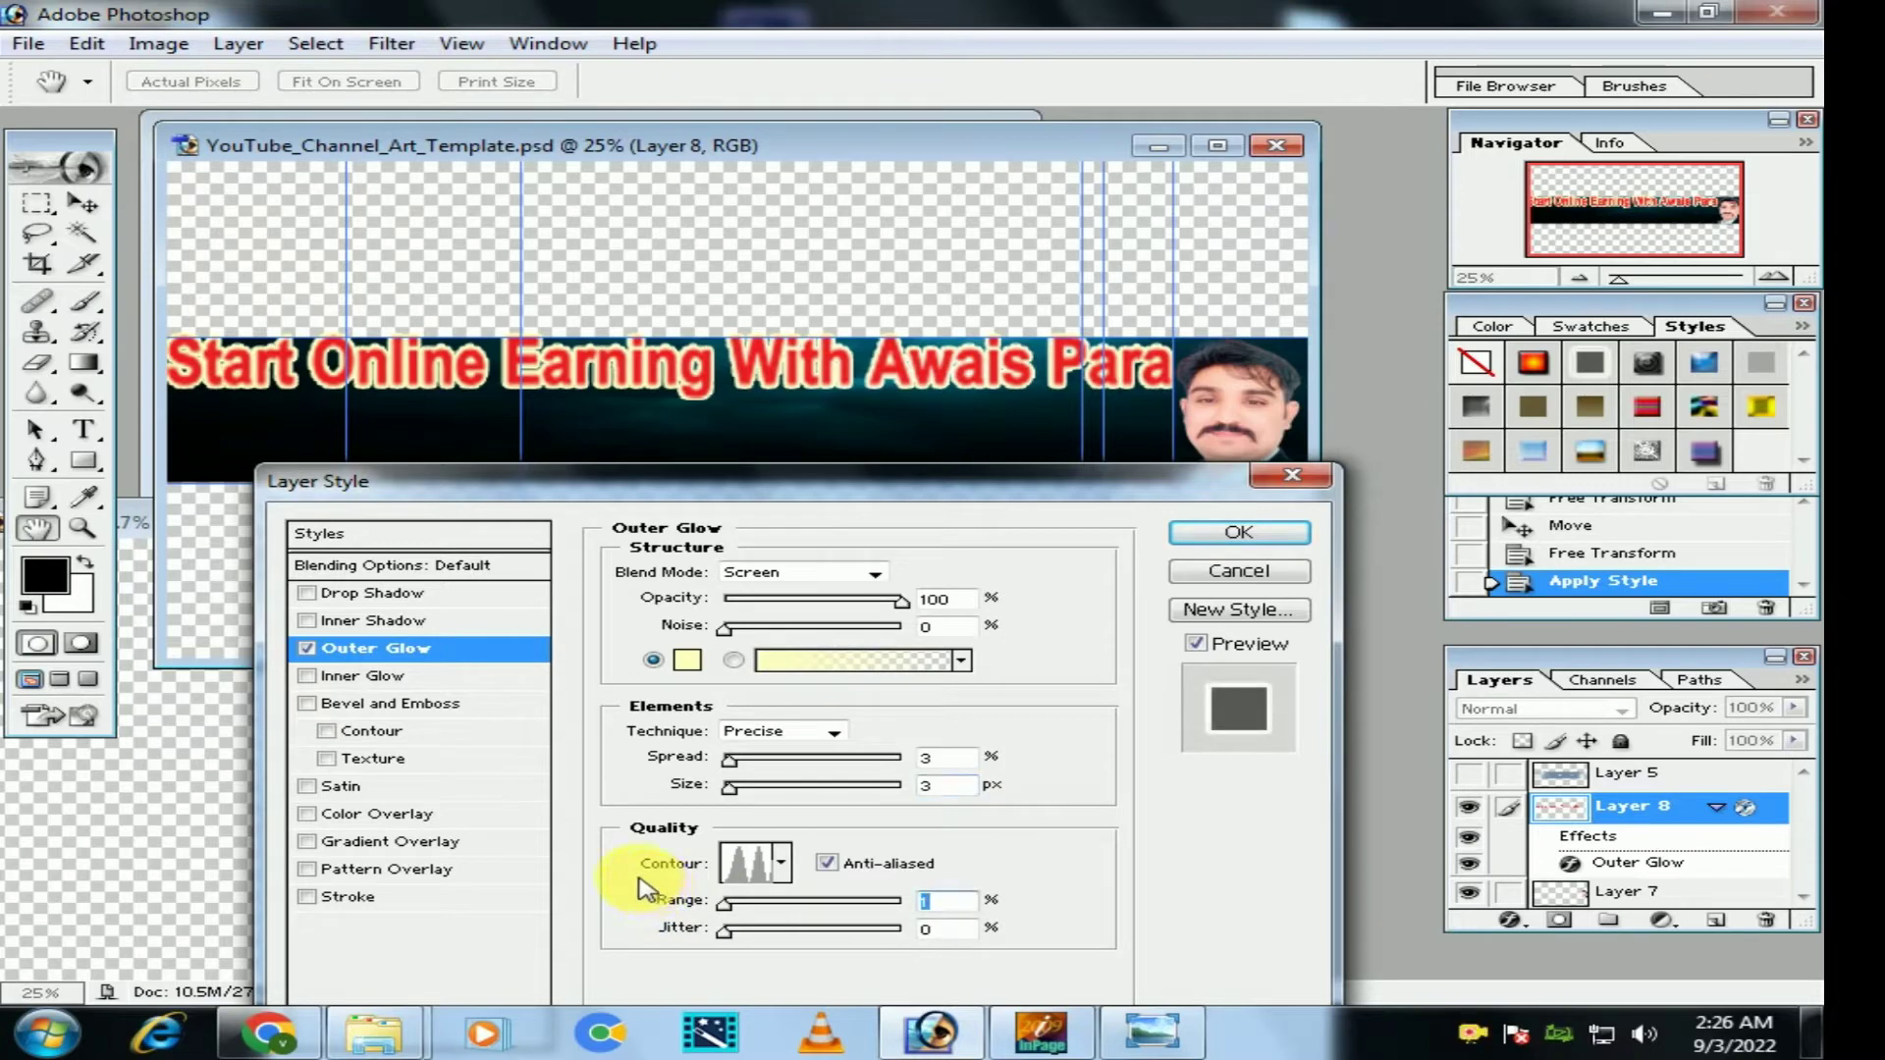
{"action": "left_click", "coordinate": [1218, 535]}
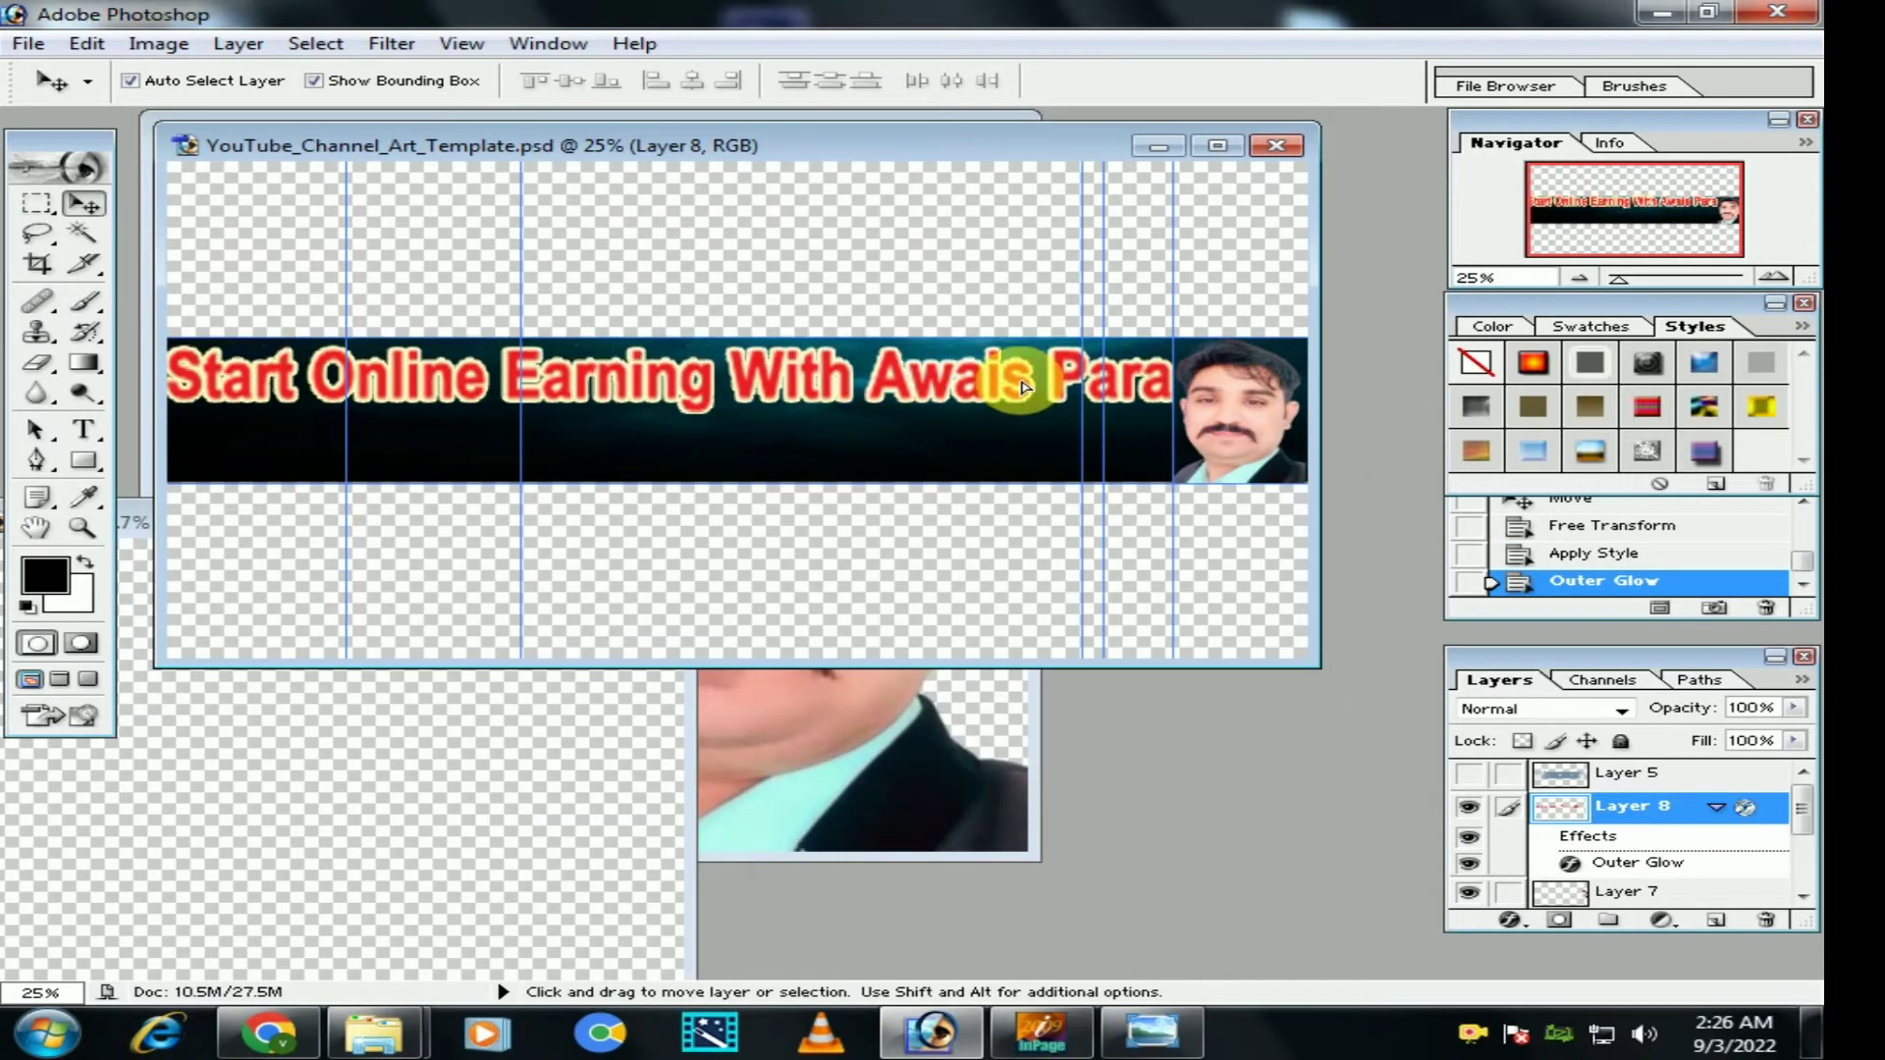
Step: Reduce the title's height to about 78% and position it just below the banner's upper edge
{"action": "left_click", "coordinate": [1021, 383]}
{"action": "key", "text": "ctrl+t"}
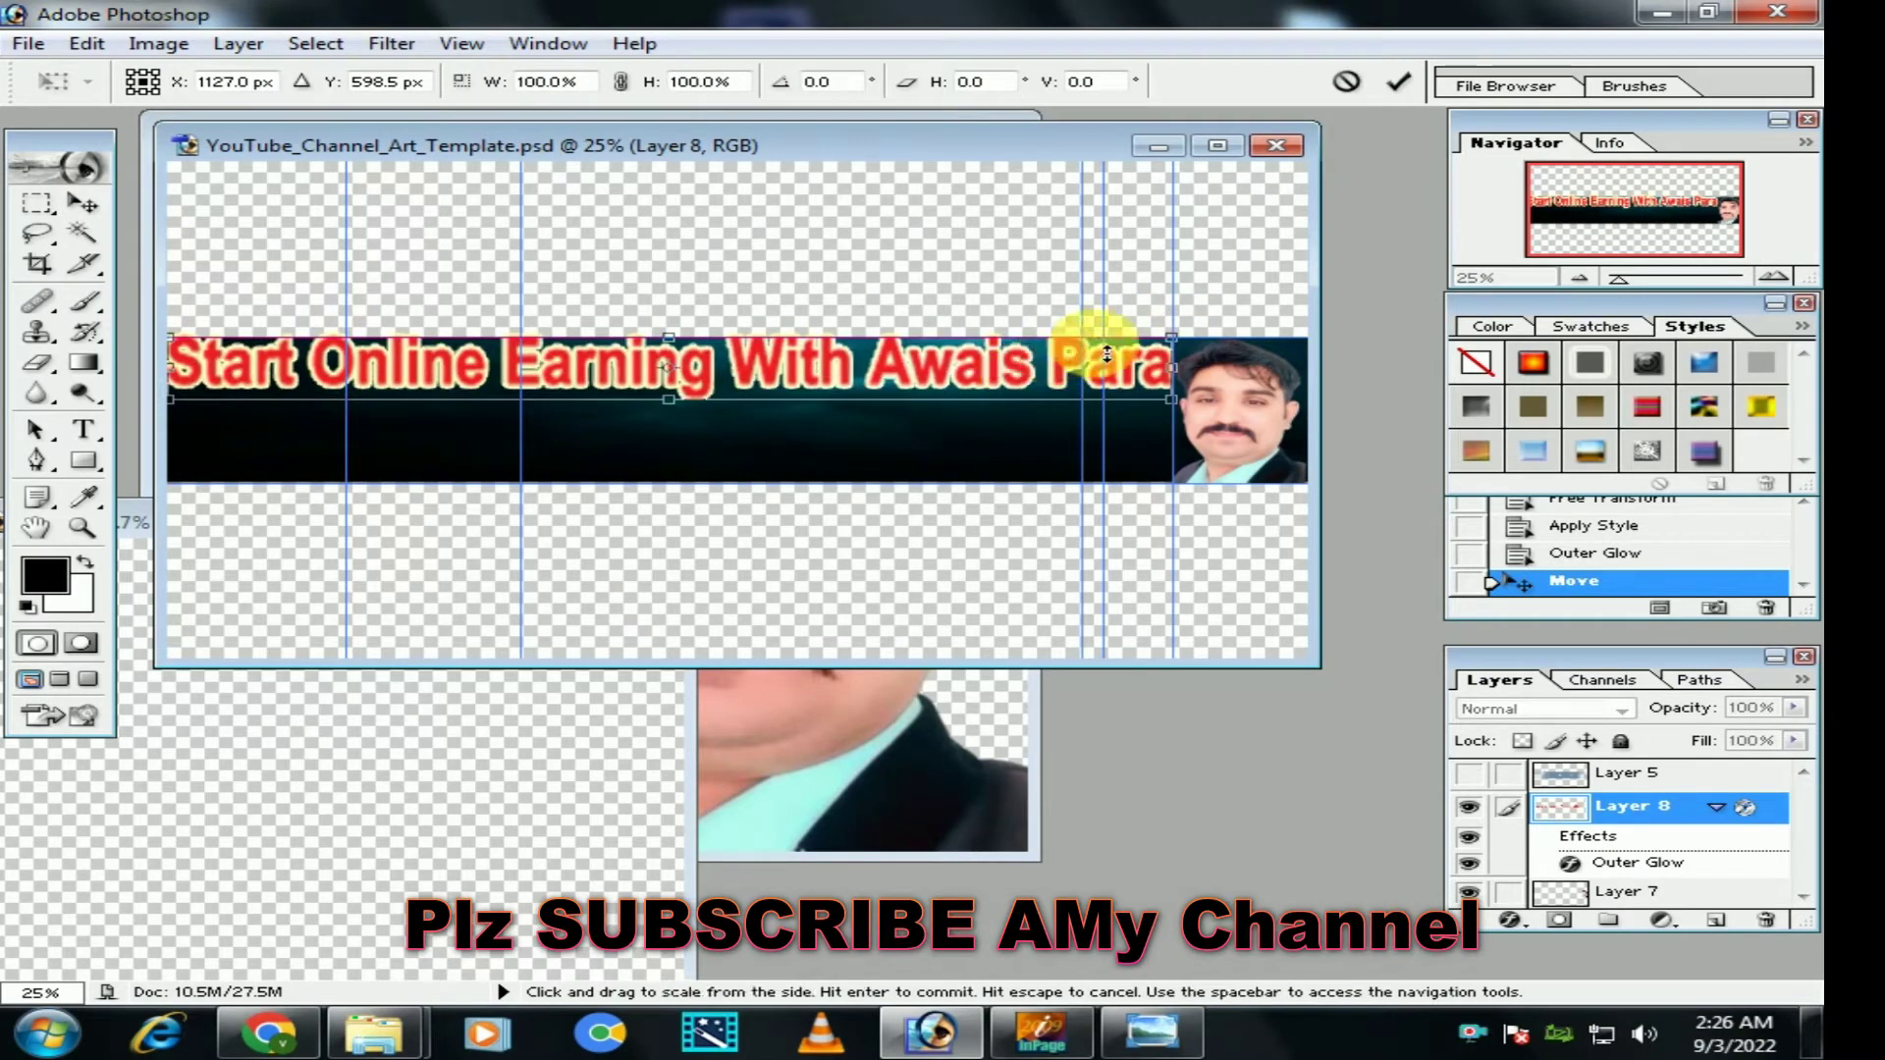
{"action": "left_click_drag", "start_coordinate": [1194, 352], "coordinate": [1188, 365]}
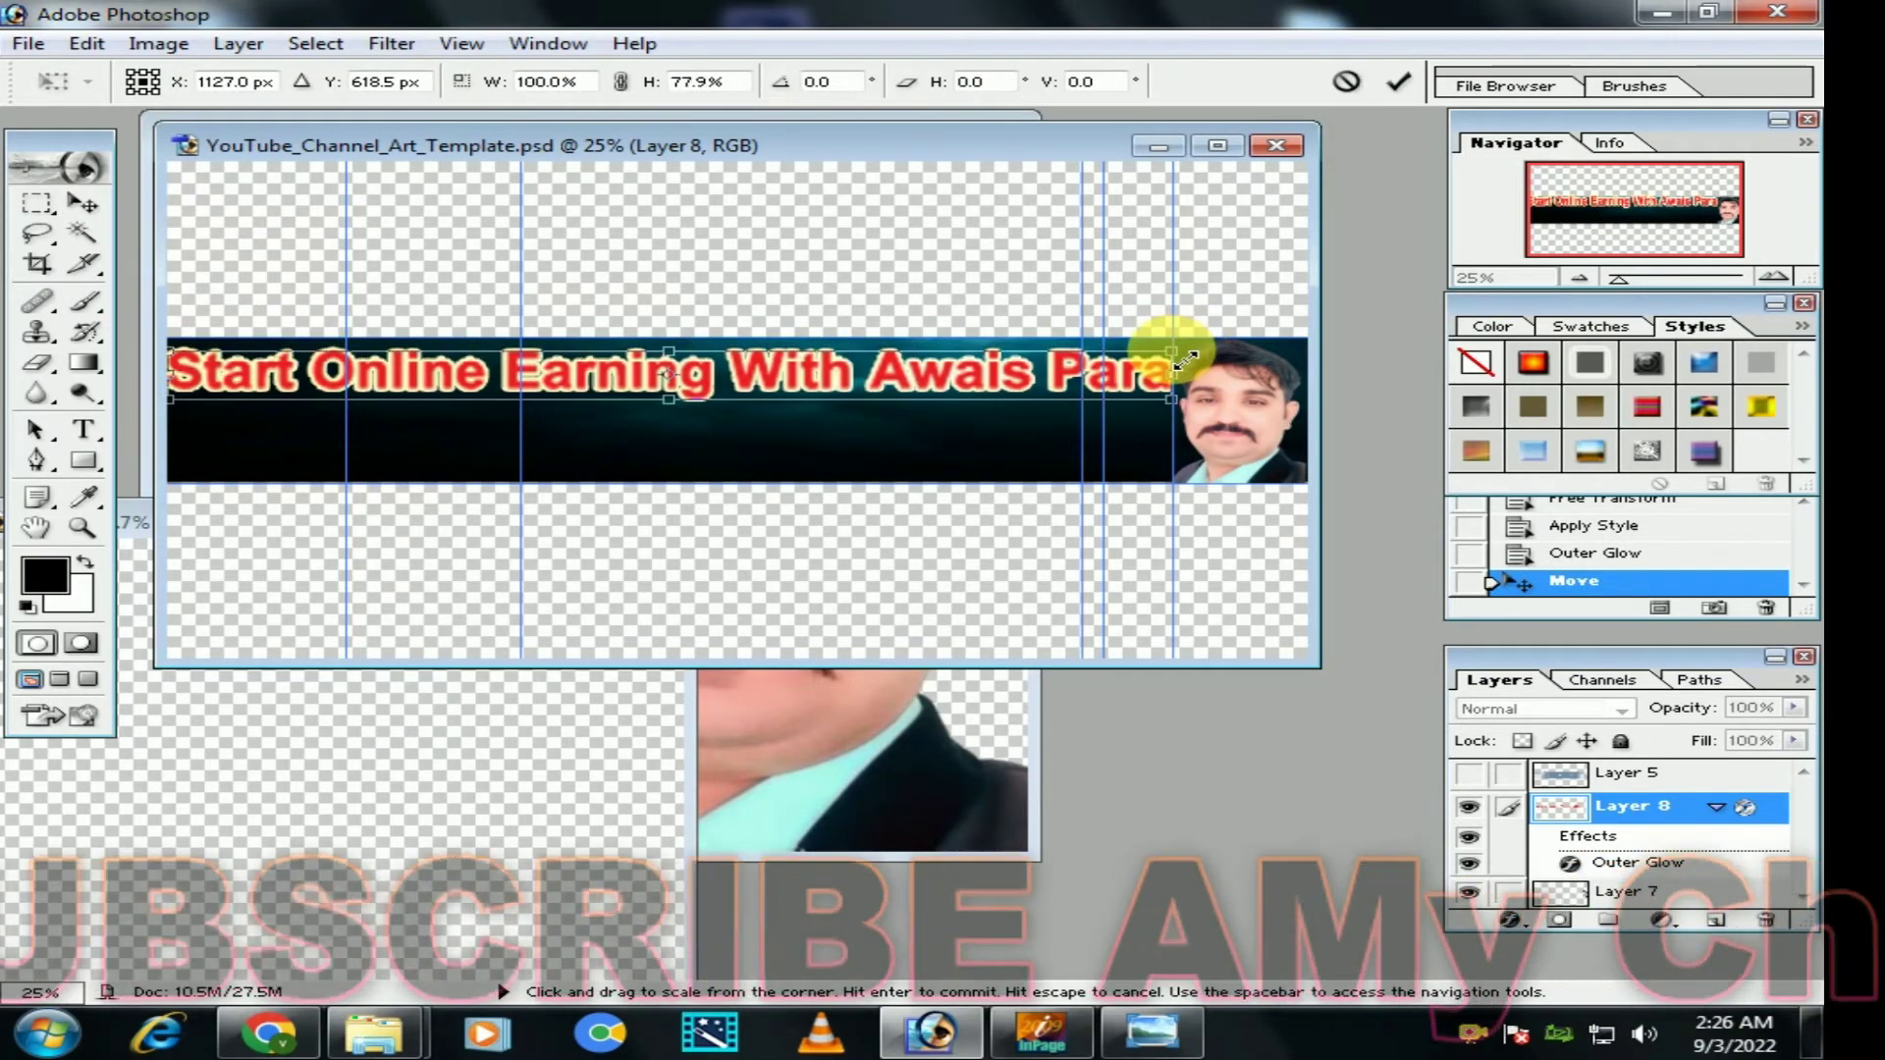
{"action": "key", "text": "Return"}
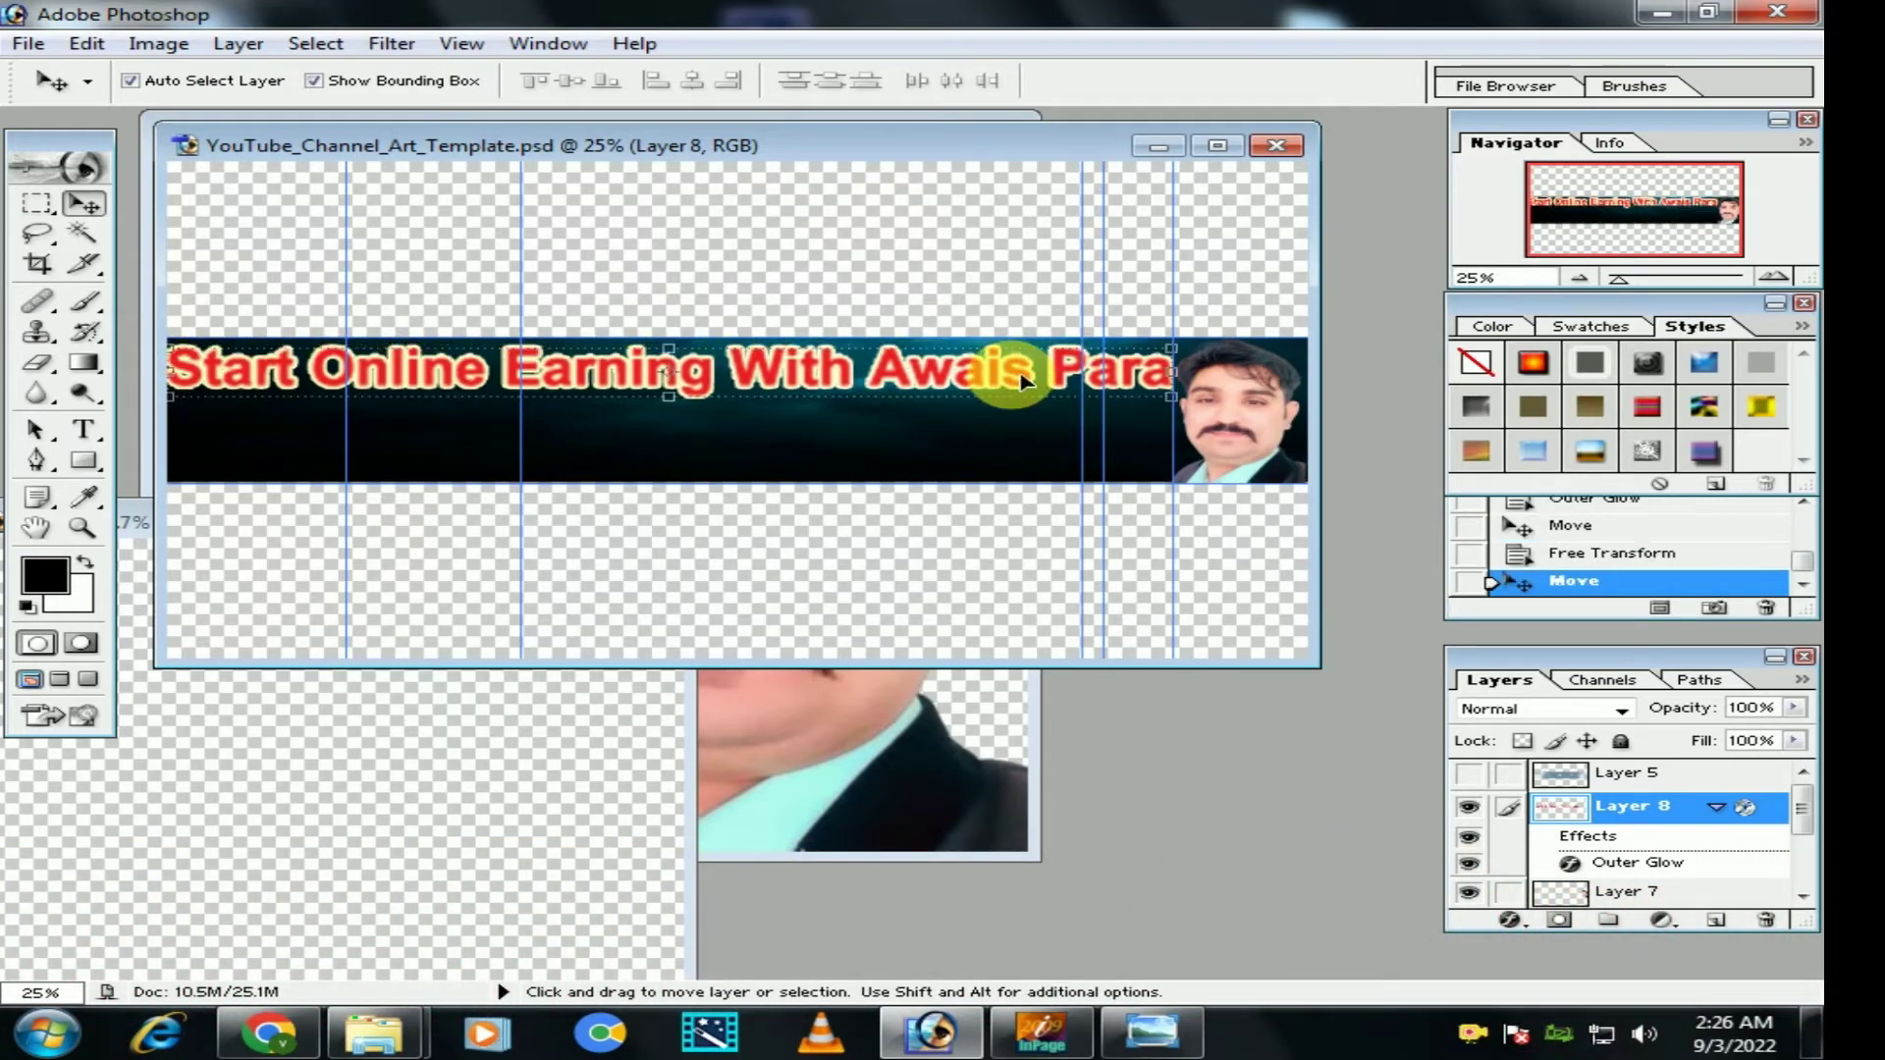
Step: Open the Blogger logo 22.png from New folder (13) in Downloads in Photoshop
{"action": "left_click", "coordinate": [956, 478]}
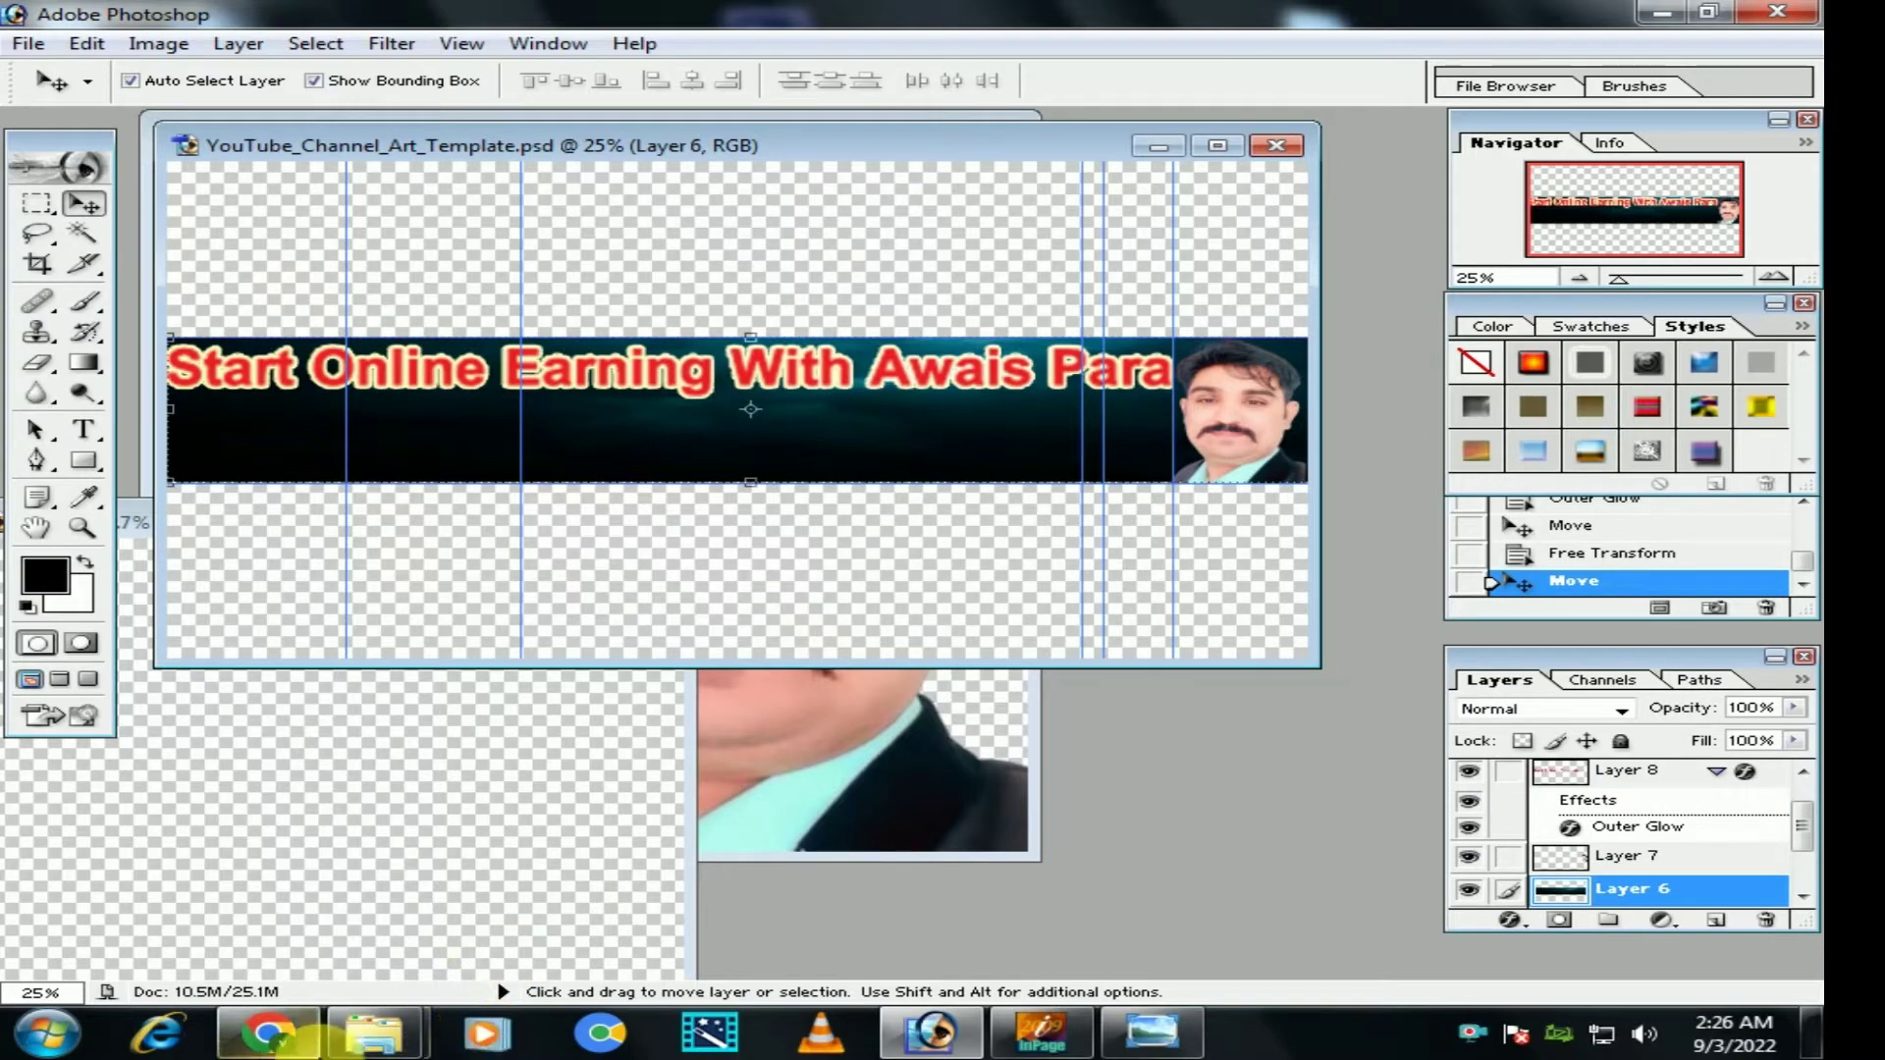
{"action": "mouse_move", "coordinate": [373, 1031]}
{"action": "left_click", "coordinate": [370, 959]}
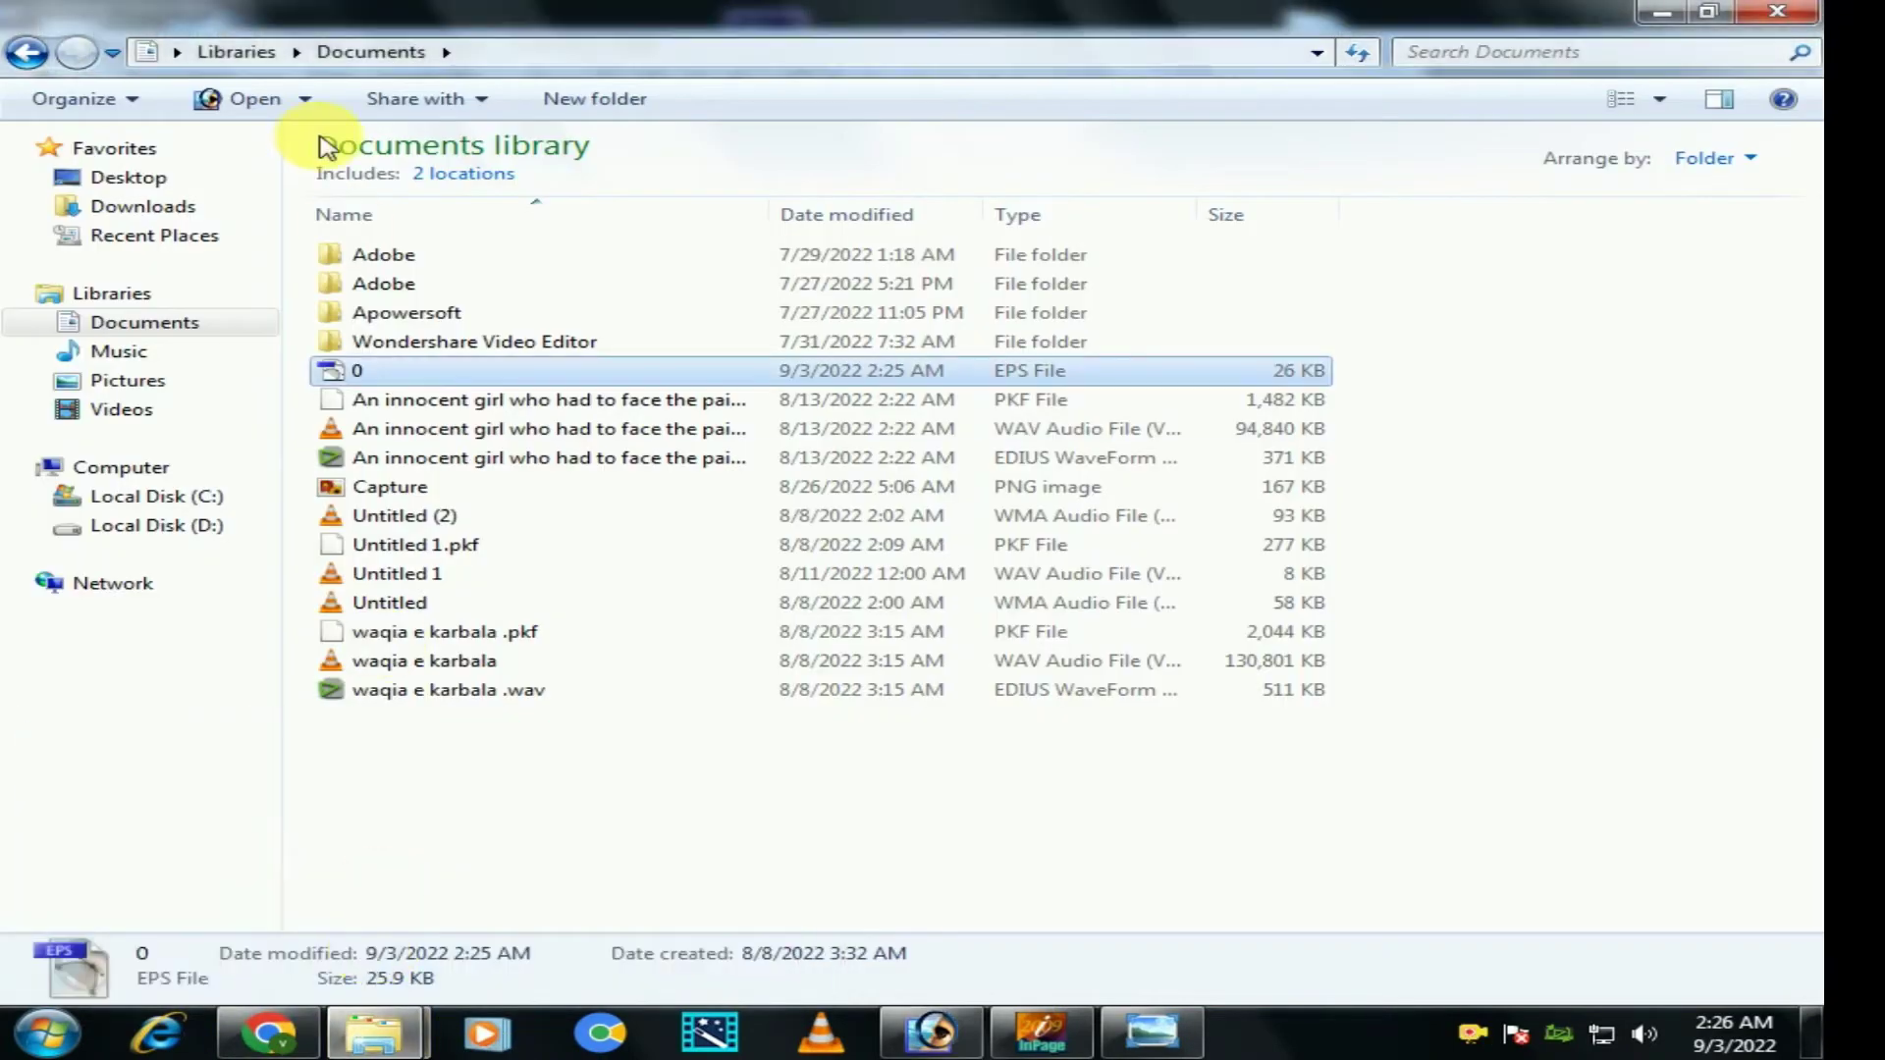
{"action": "left_click", "coordinate": [190, 211]}
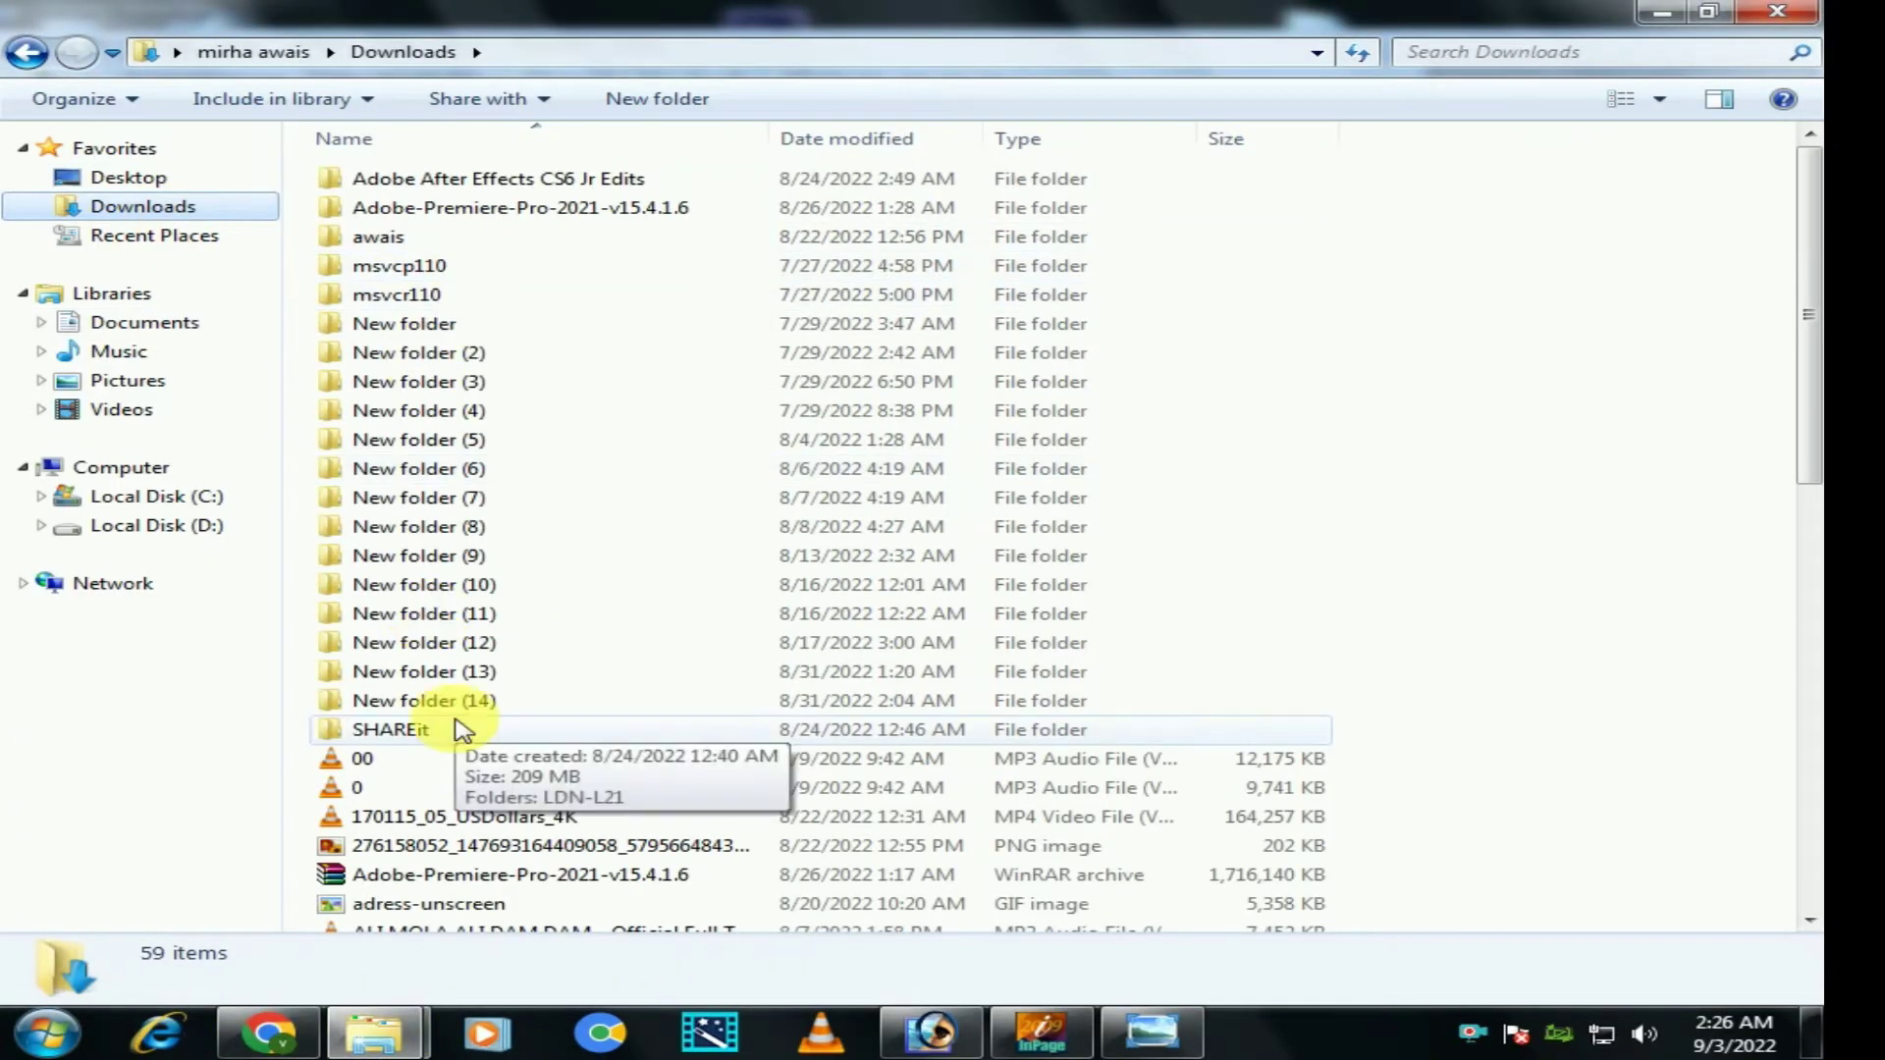
{"action": "mouse_move", "coordinate": [374, 1026]}
{"action": "left_click", "coordinate": [576, 923]}
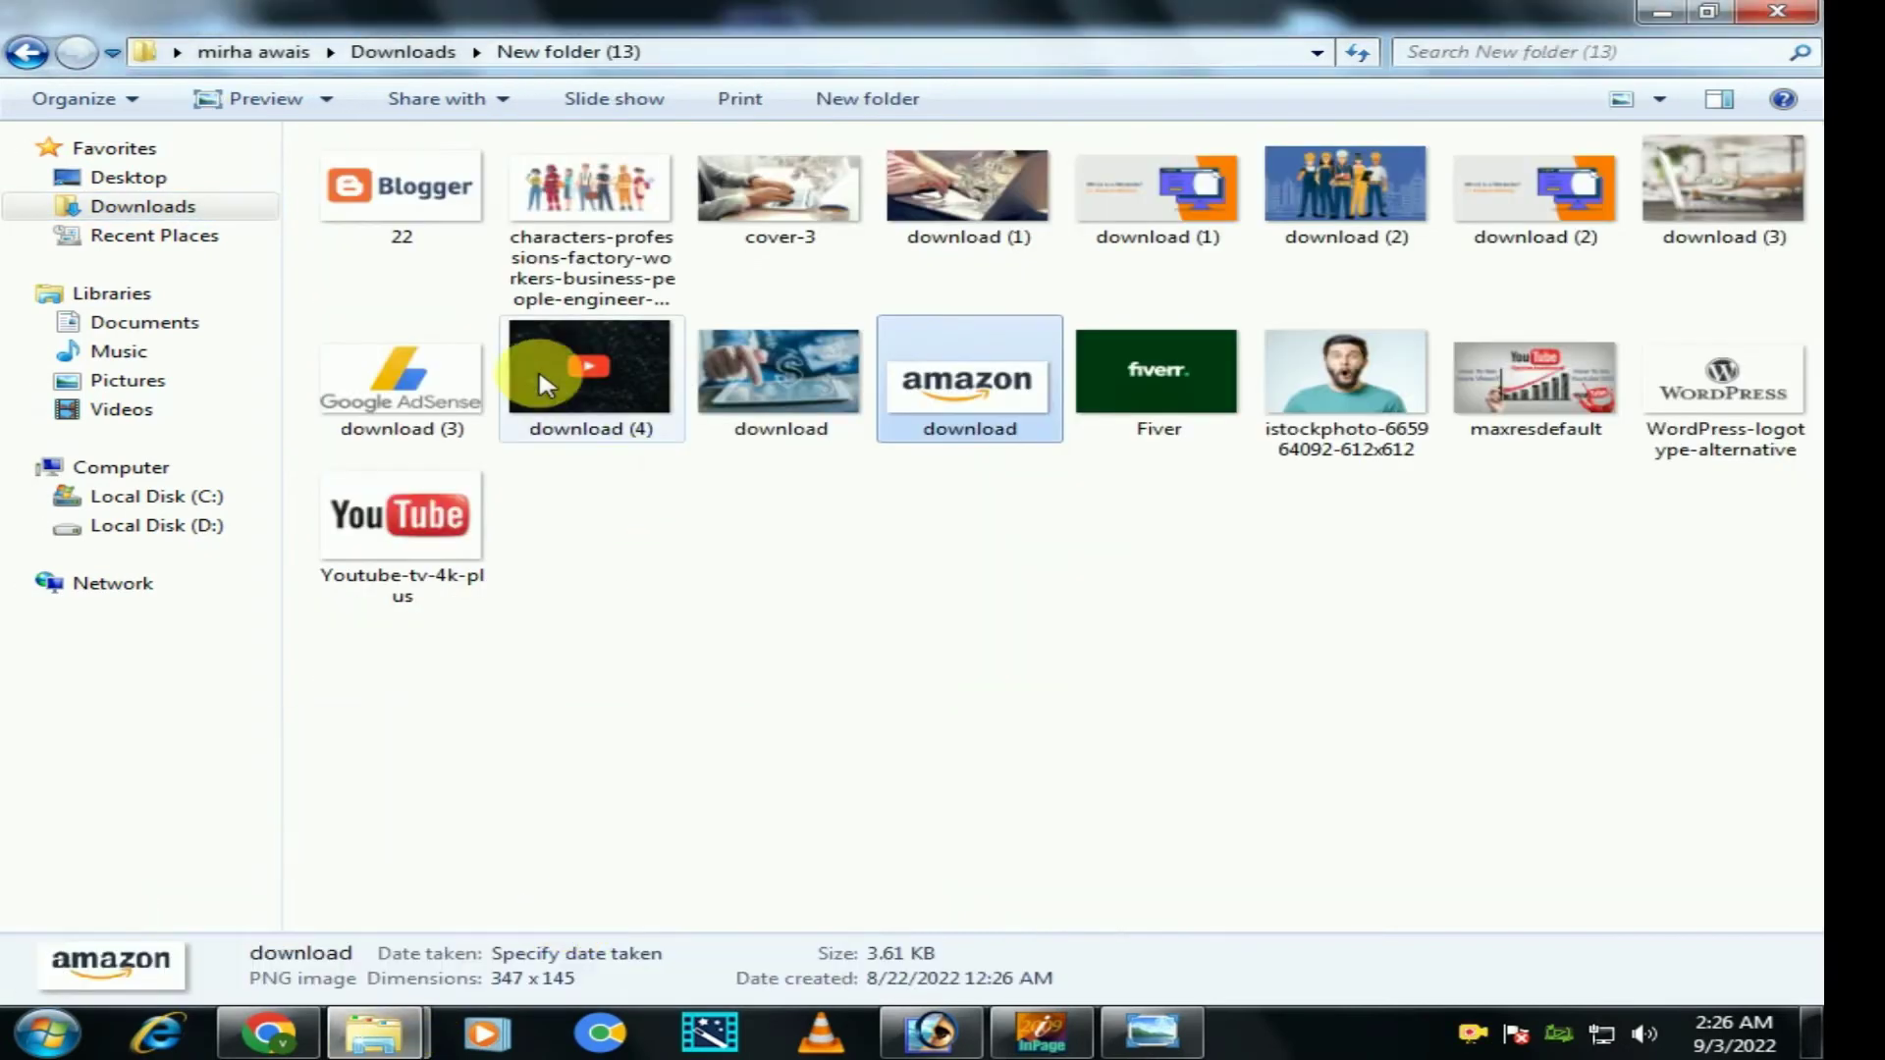
{"action": "left_click_drag", "start_coordinate": [405, 191], "coordinate": [661, 559]}
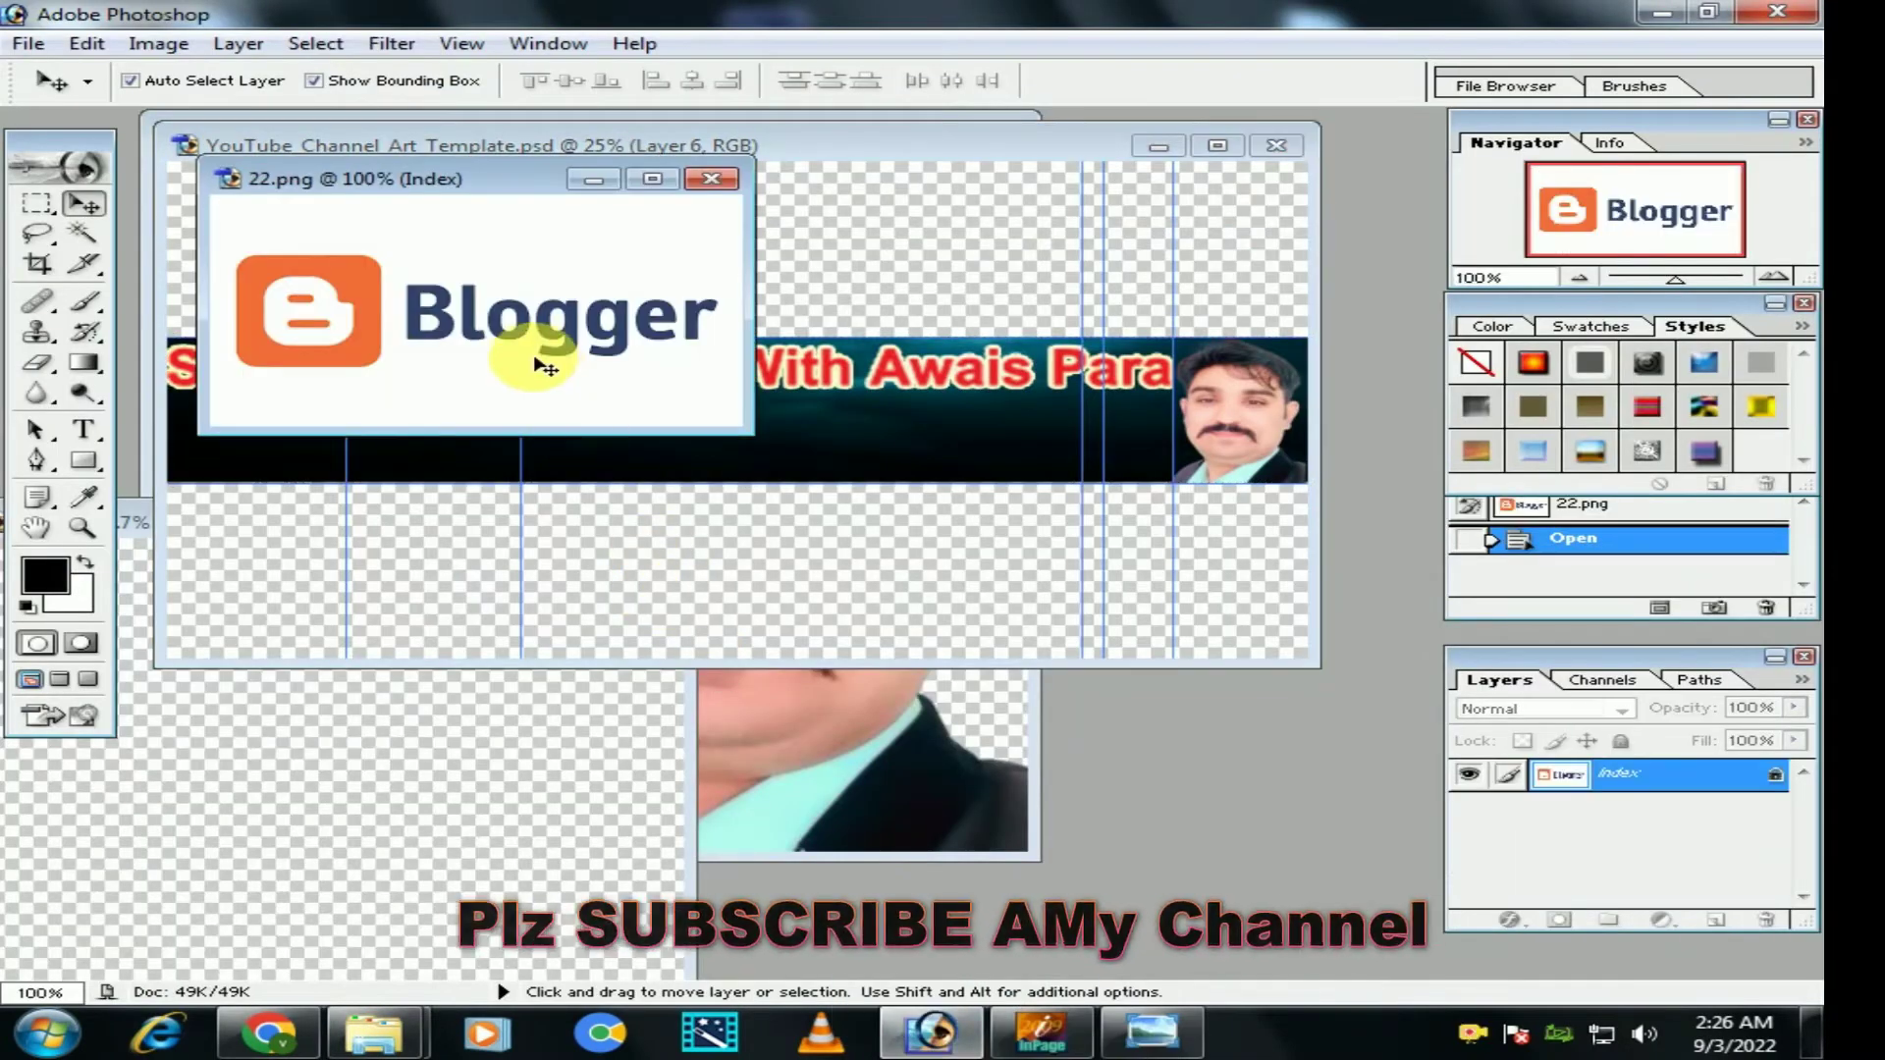
Step: Select the whole Blogger logo image with a rectangular marquee
{"action": "left_click_drag", "start_coordinate": [526, 358], "coordinate": [844, 478]}
{"action": "left_click", "coordinate": [37, 203]}
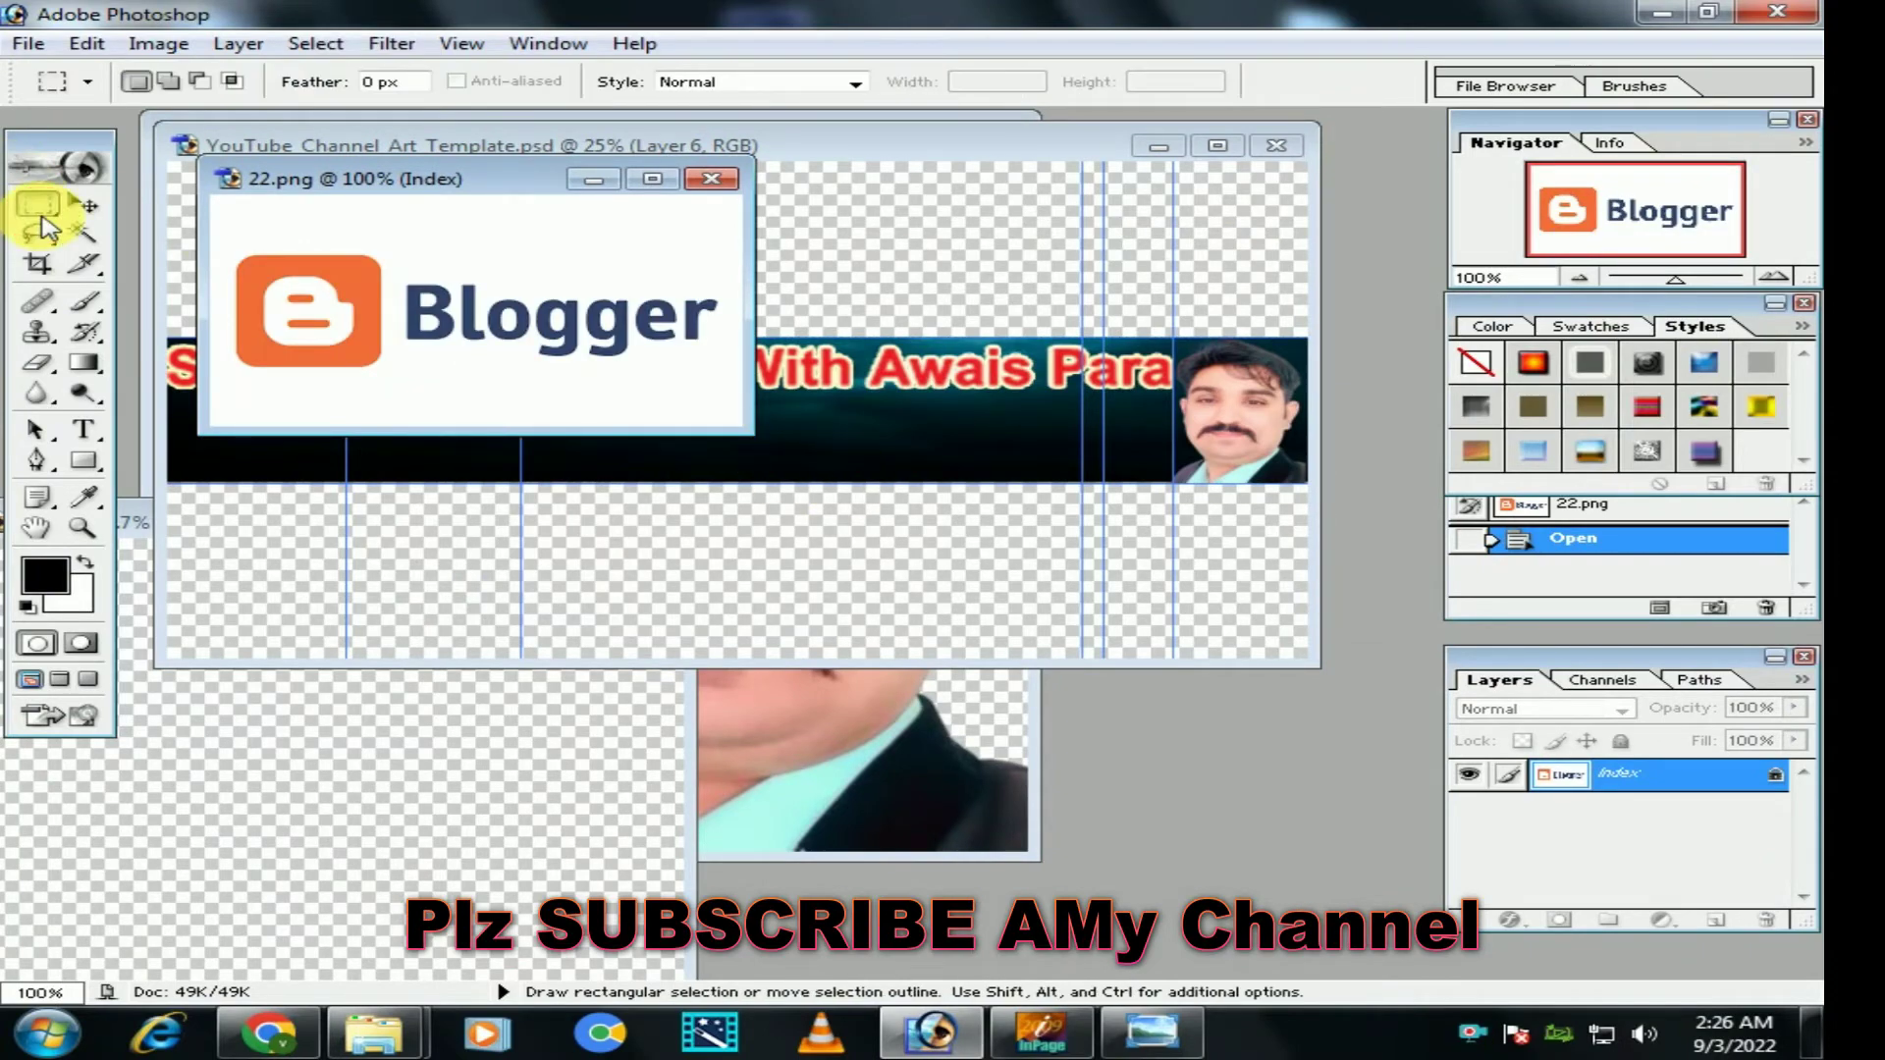
{"action": "left_click", "coordinate": [216, 197]}
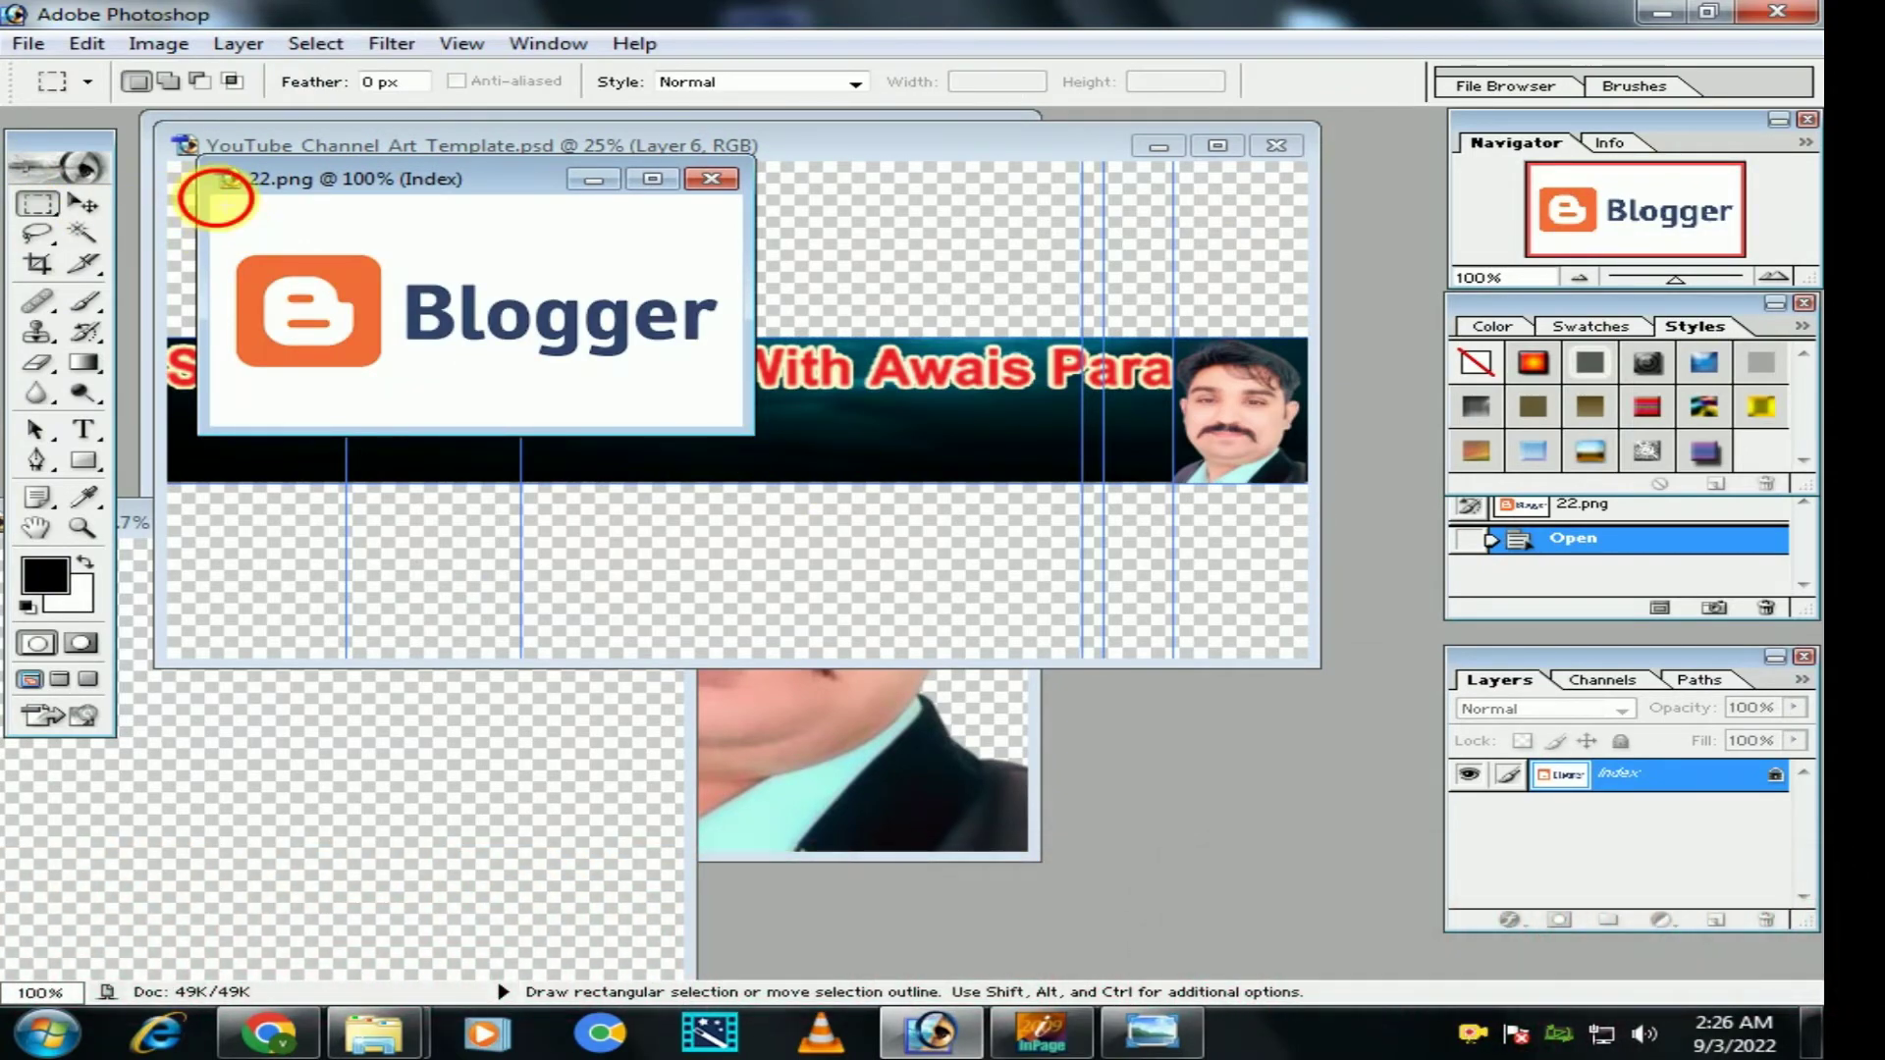
{"action": "left_click_drag", "start_coordinate": [617, 371], "coordinate": [749, 399]}
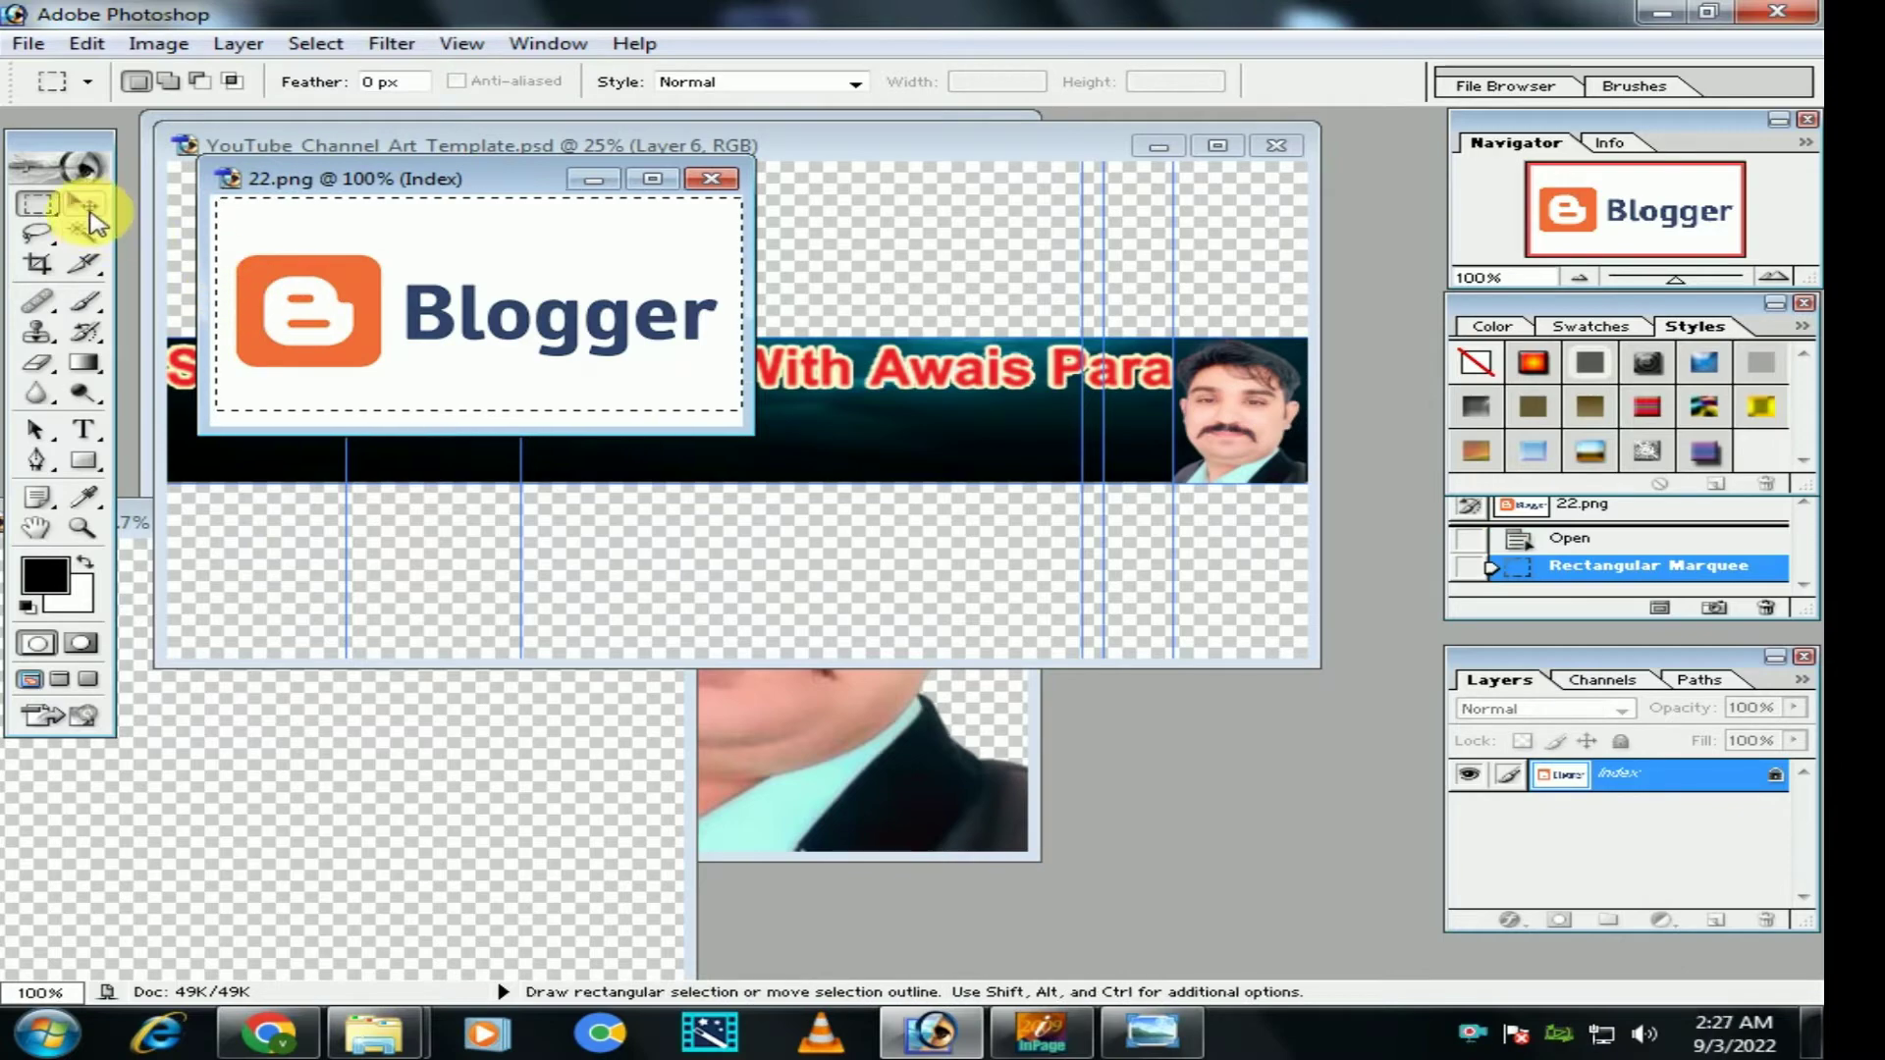
Step: Place the selected Blogger logo in the banner's lower-left corner and scale it to about 90.5% width and 107.7% height
{"action": "left_click", "coordinate": [82, 203]}
{"action": "left_click_drag", "start_coordinate": [307, 343], "coordinate": [316, 439]}
{"action": "key", "text": "ctrl+t"}
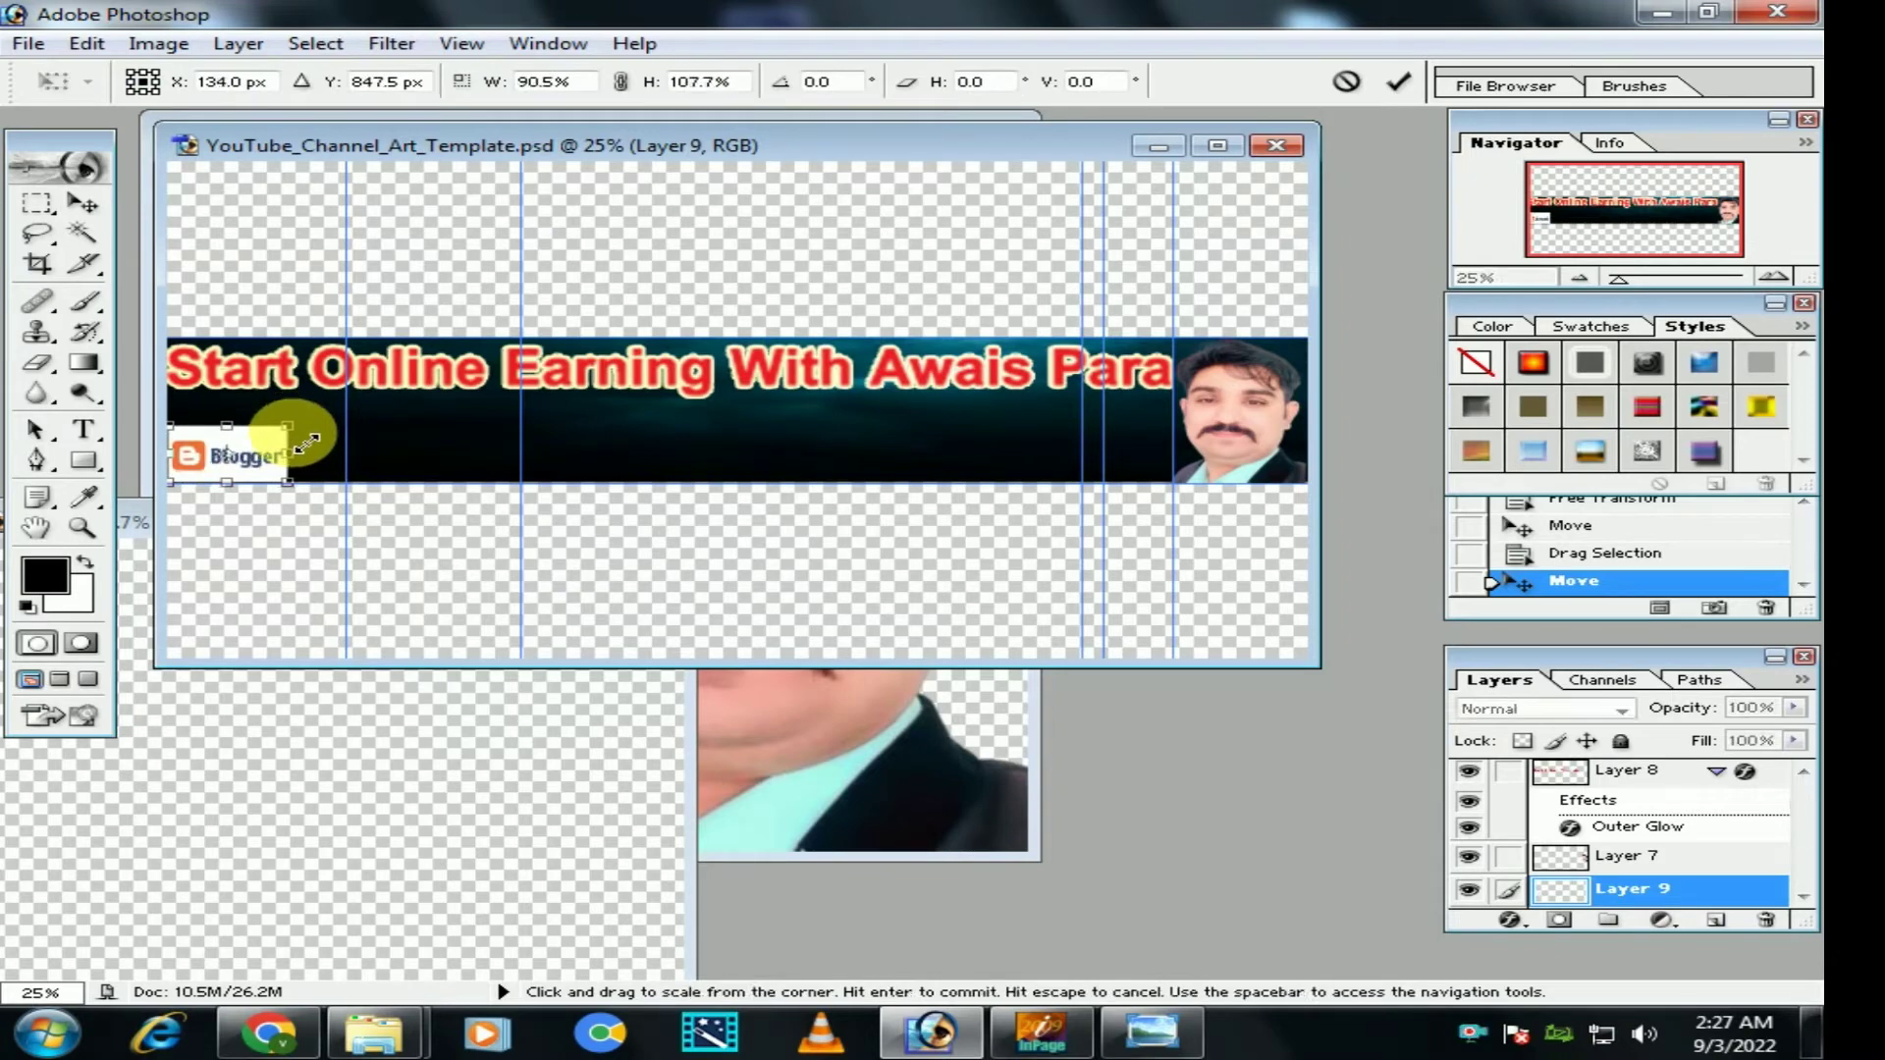
{"action": "key", "text": "Return"}
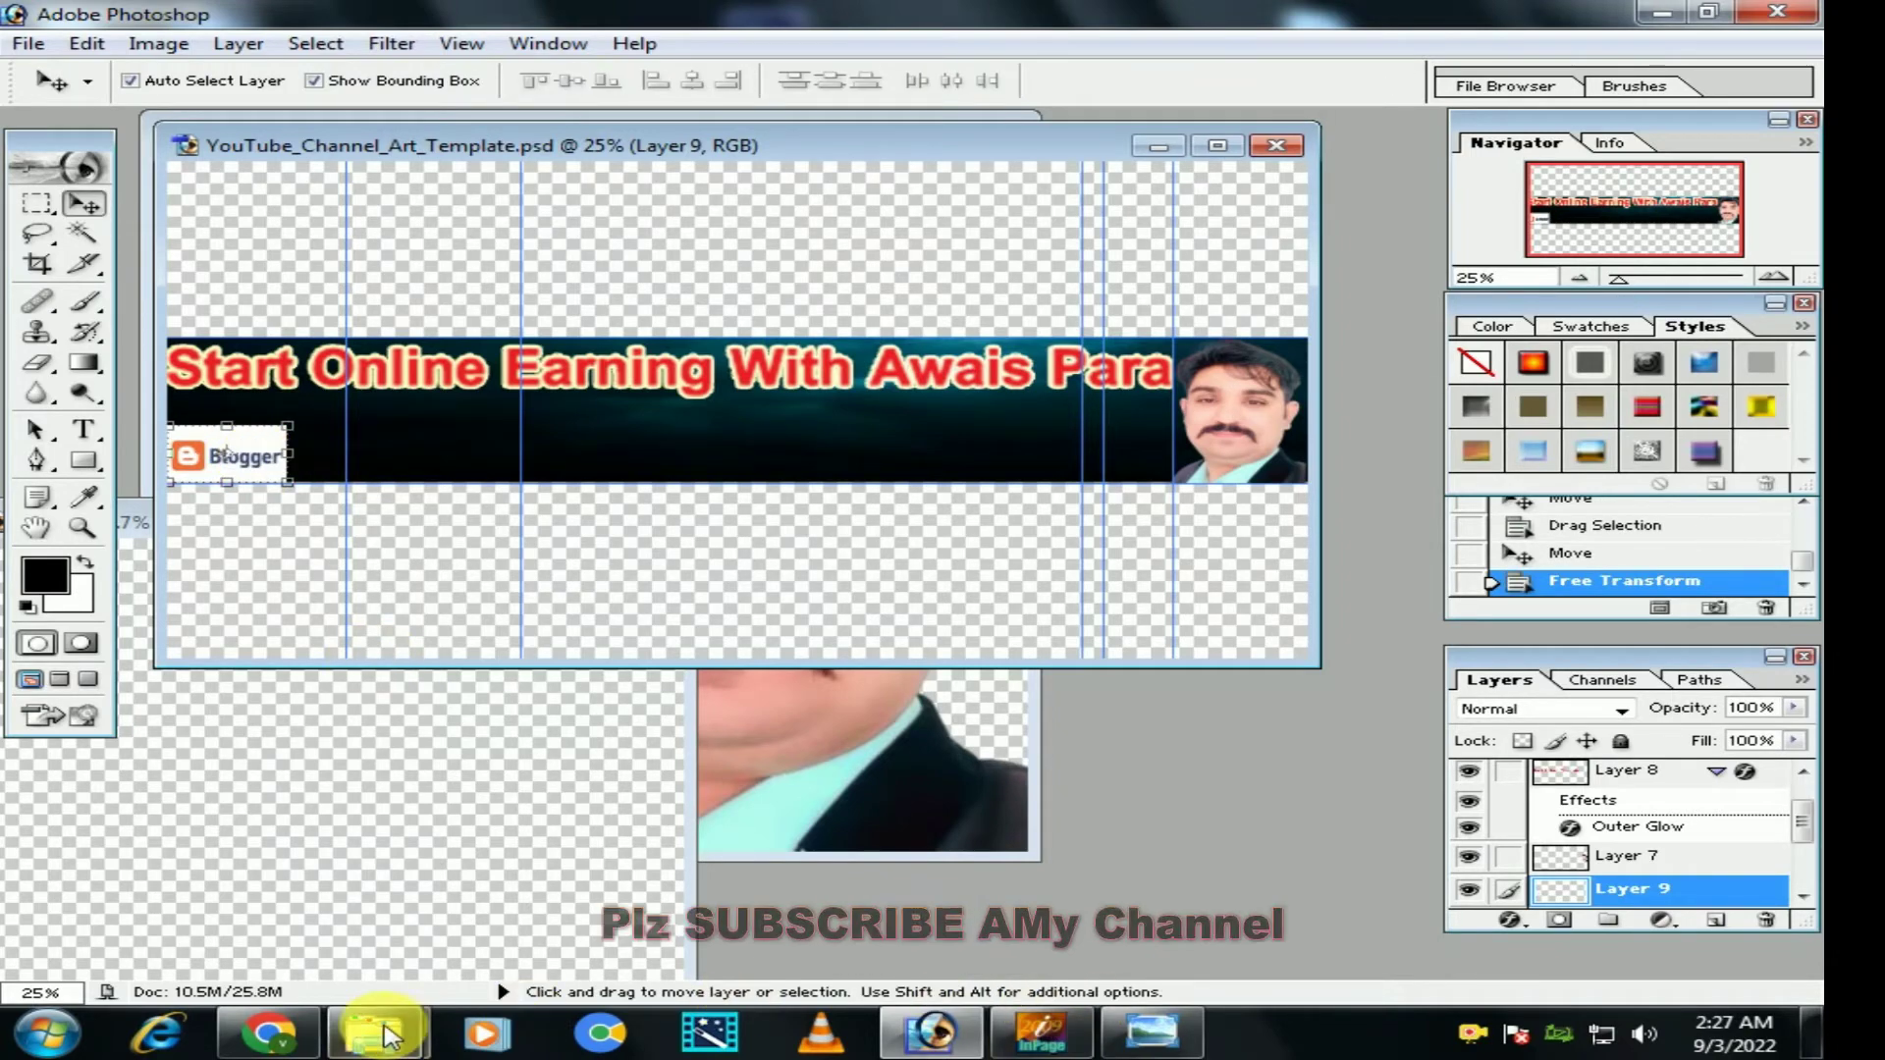
Step: Open the Amazon logo download.png from New folder (13) in Photoshop and select the whole image with a rectangular marquee
{"action": "left_click", "coordinate": [373, 1031]}
{"action": "left_click", "coordinate": [413, 883]}
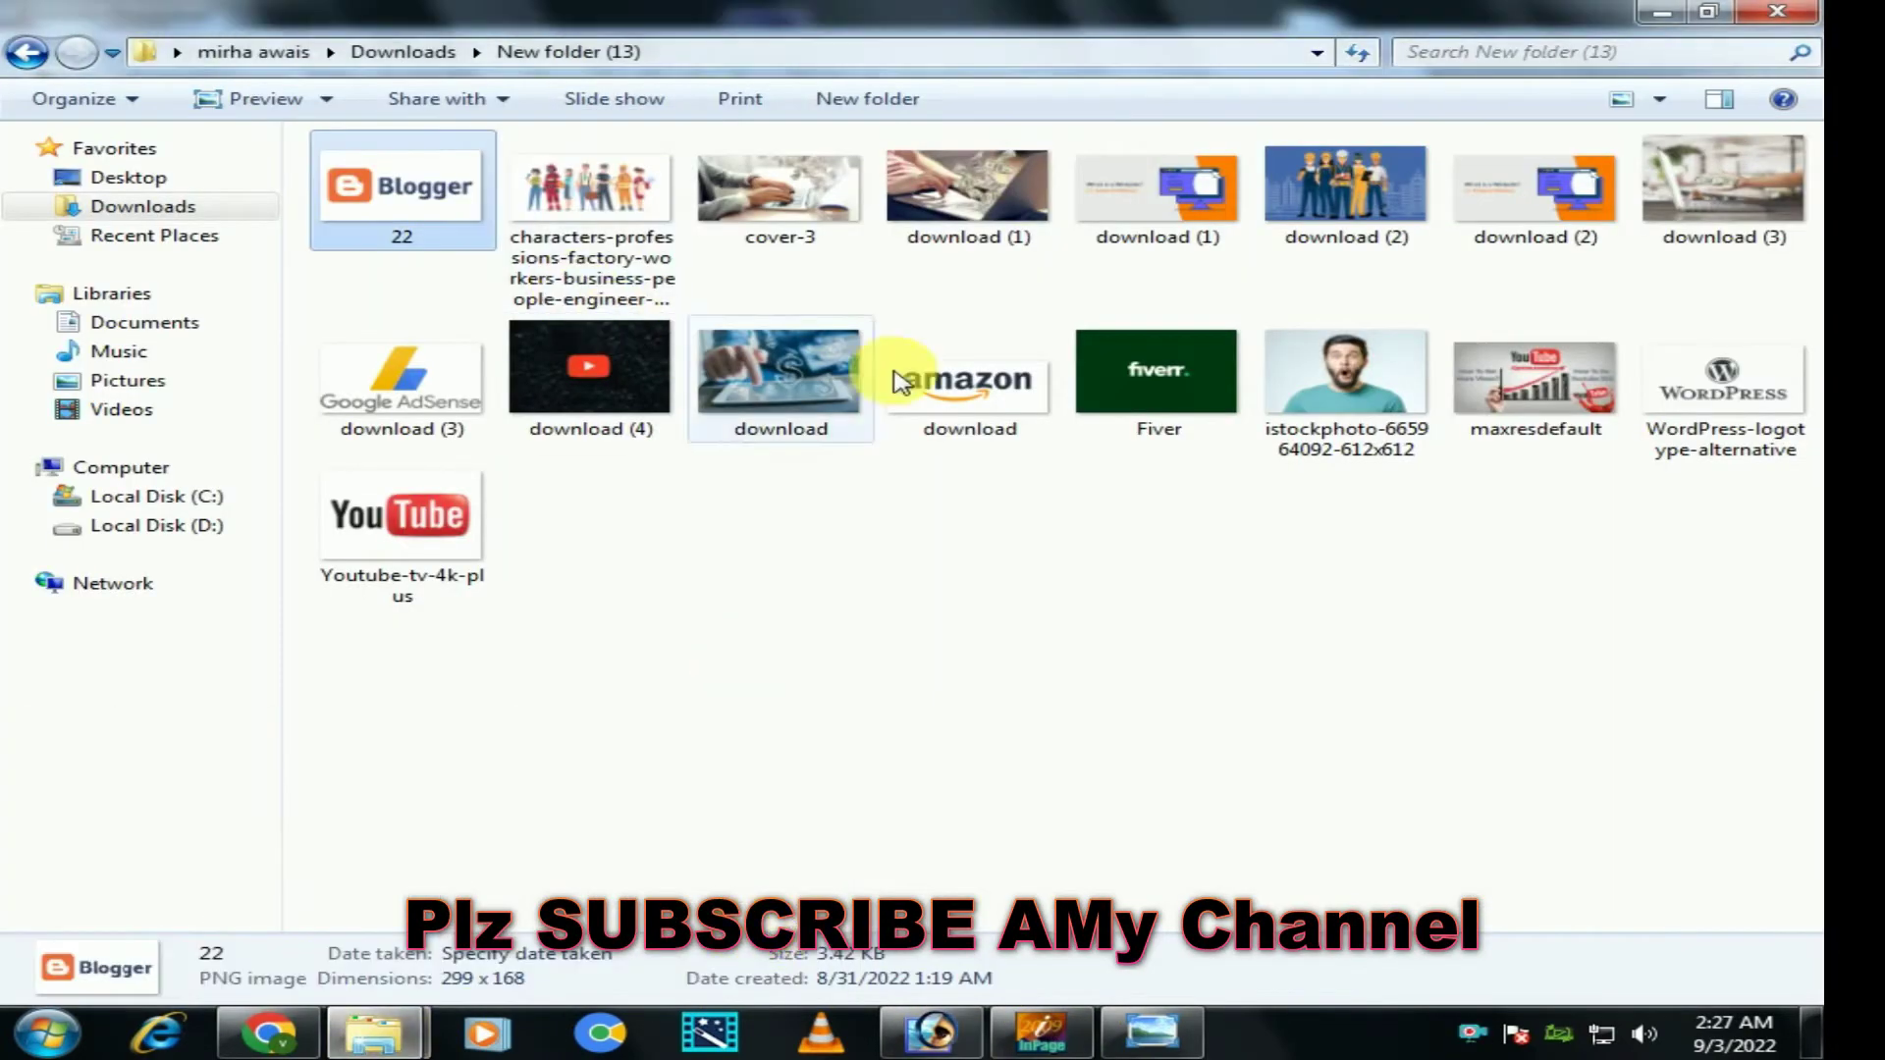
{"action": "left_click_drag", "start_coordinate": [1047, 403], "coordinate": [1109, 1046]}
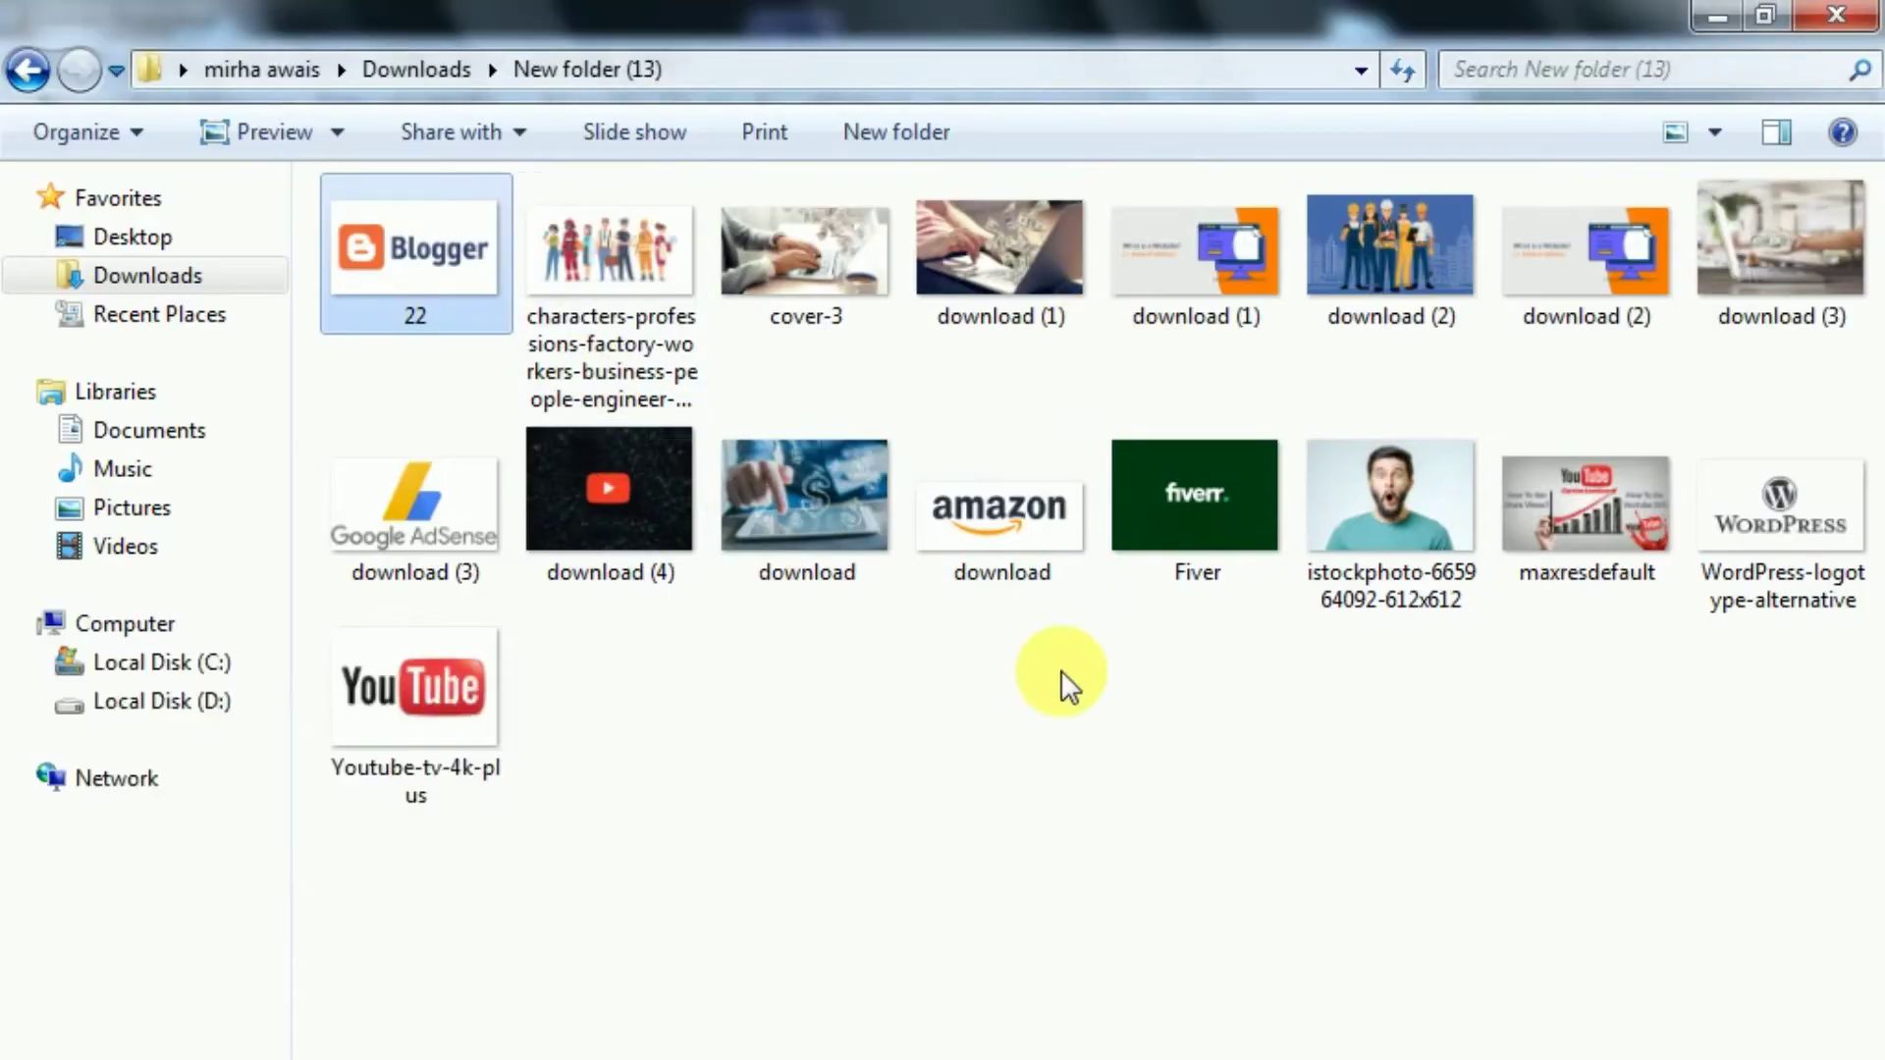
{"action": "double_click", "coordinate": [1002, 504]}
{"action": "left_click_drag", "start_coordinate": [236, 307], "coordinate": [893, 559]}
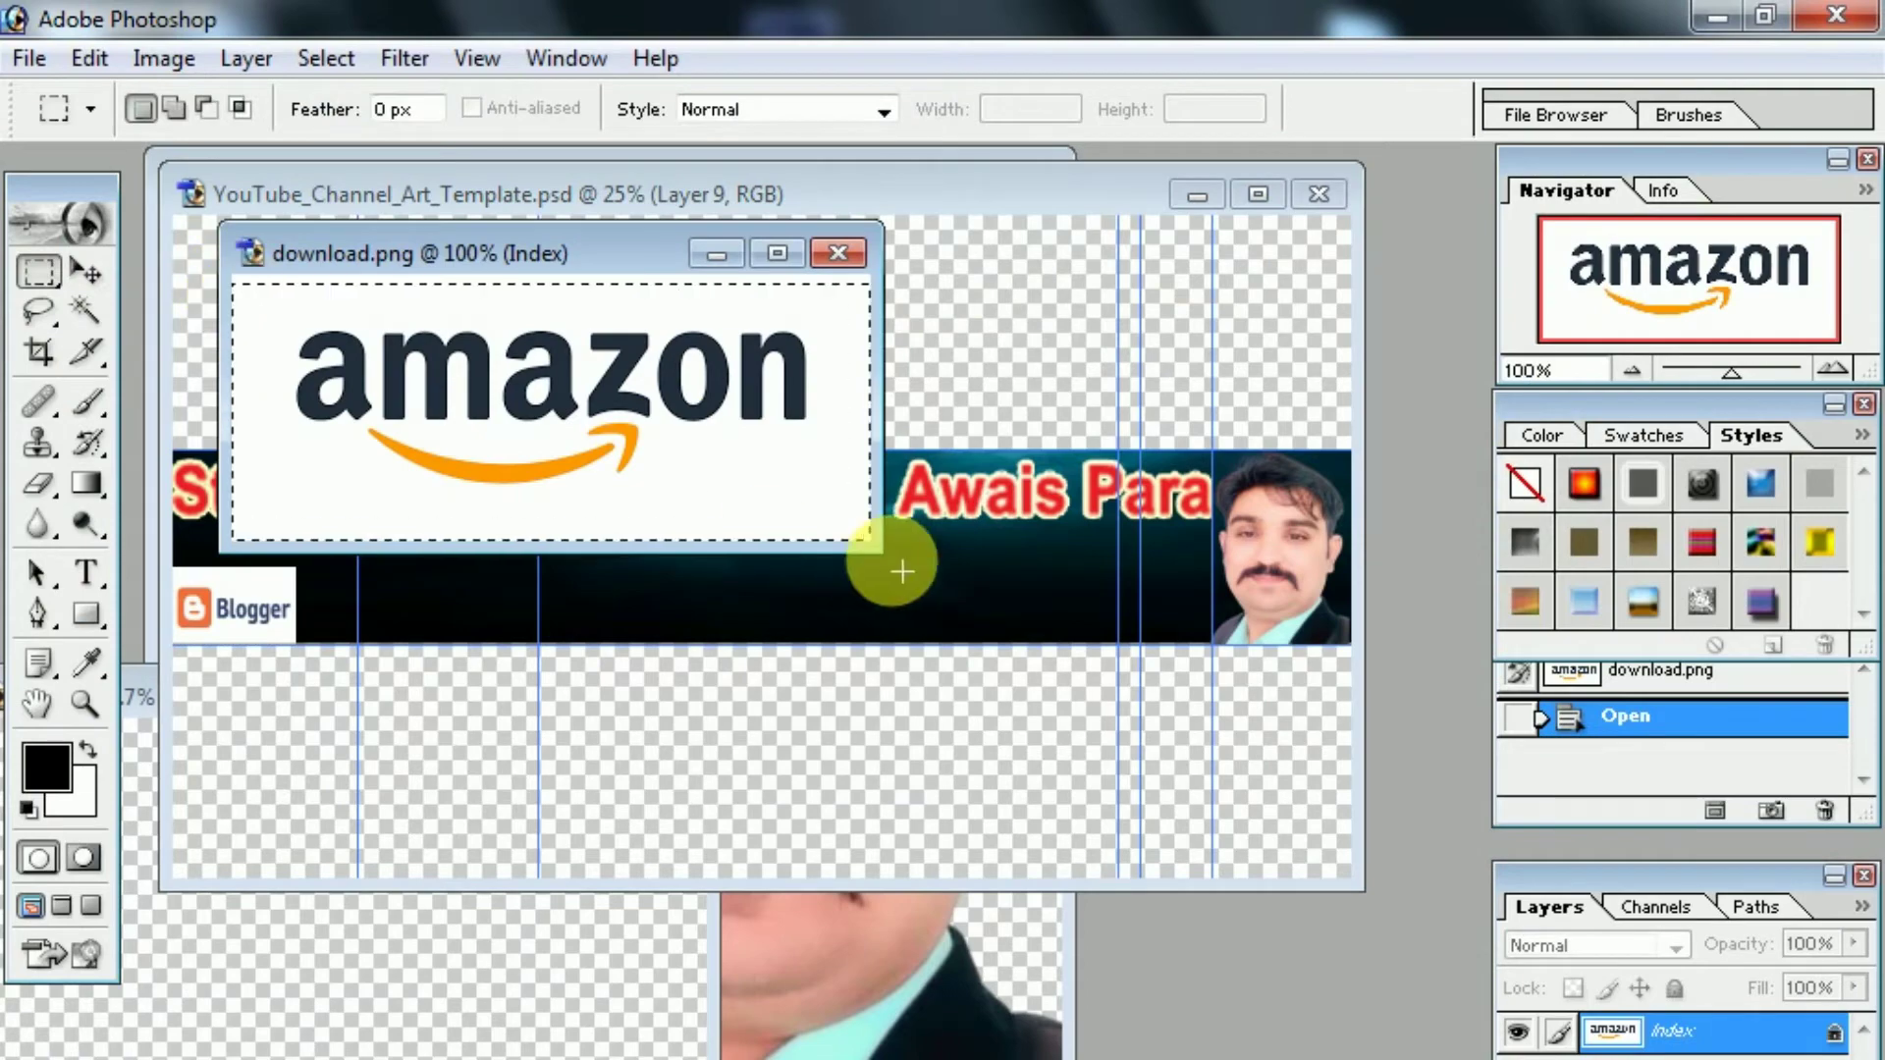
Step: Place the selected Amazon logo in the banner directly beside the Blogger logo and scale it to a similar size
{"action": "key", "text": "v"}
{"action": "left_click_drag", "start_coordinate": [518, 455], "coordinate": [421, 597]}
{"action": "key", "text": "Return"}
Step: Open the WordPress-logotype-alternative image and place it in the banner next to the Amazon logo, scaled down to fit the logo row
{"action": "left_click", "coordinate": [589, 1021]}
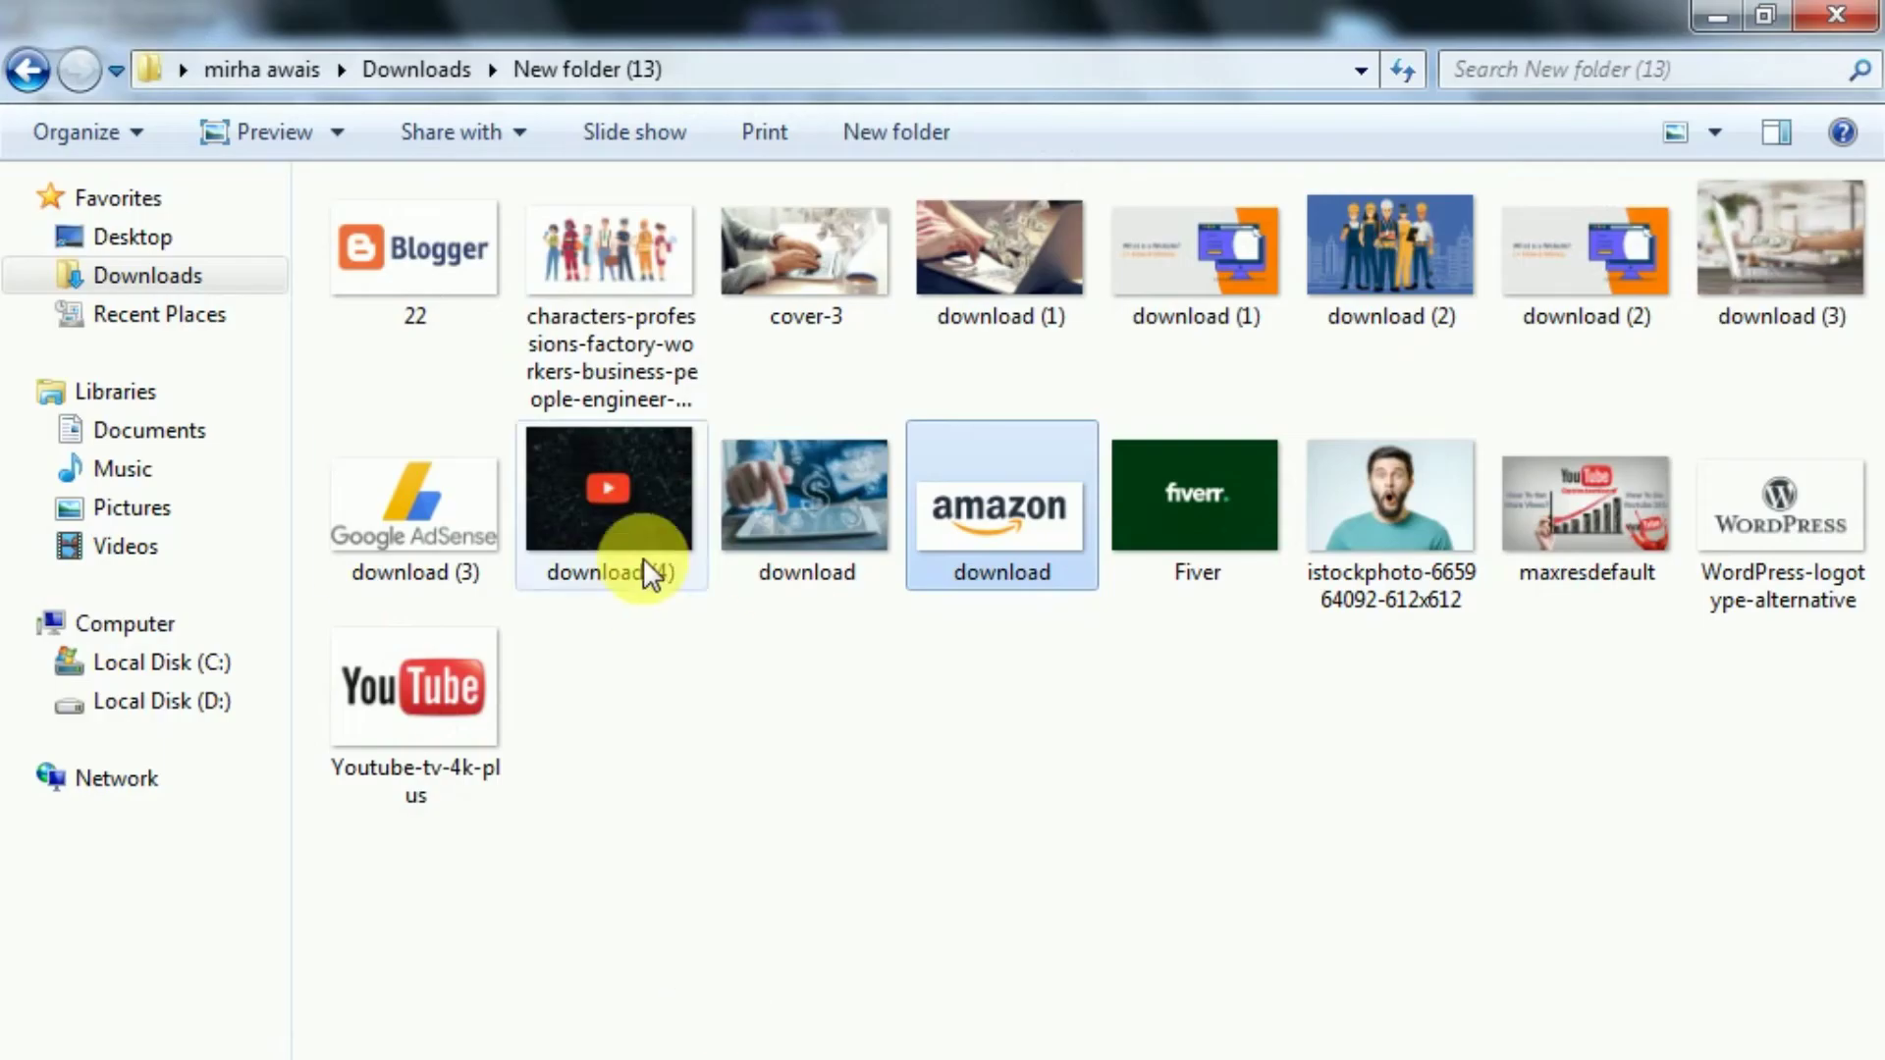
{"action": "double_click", "coordinate": [1700, 593]}
{"action": "left_click_drag", "start_coordinate": [779, 661], "coordinate": [868, 508]}
{"action": "key", "text": "ctrl+t"}
{"action": "left_click_drag", "start_coordinate": [1211, 385], "coordinate": [673, 580]}
{"action": "key", "text": "Return"}
{"action": "left_click_drag", "start_coordinate": [546, 602], "coordinate": [515, 603]}
Step: Apply a glow style to the WordPress logo layer and set its Outer Glow to yellow with a 3% spread
{"action": "left_click", "coordinate": [1819, 541]}
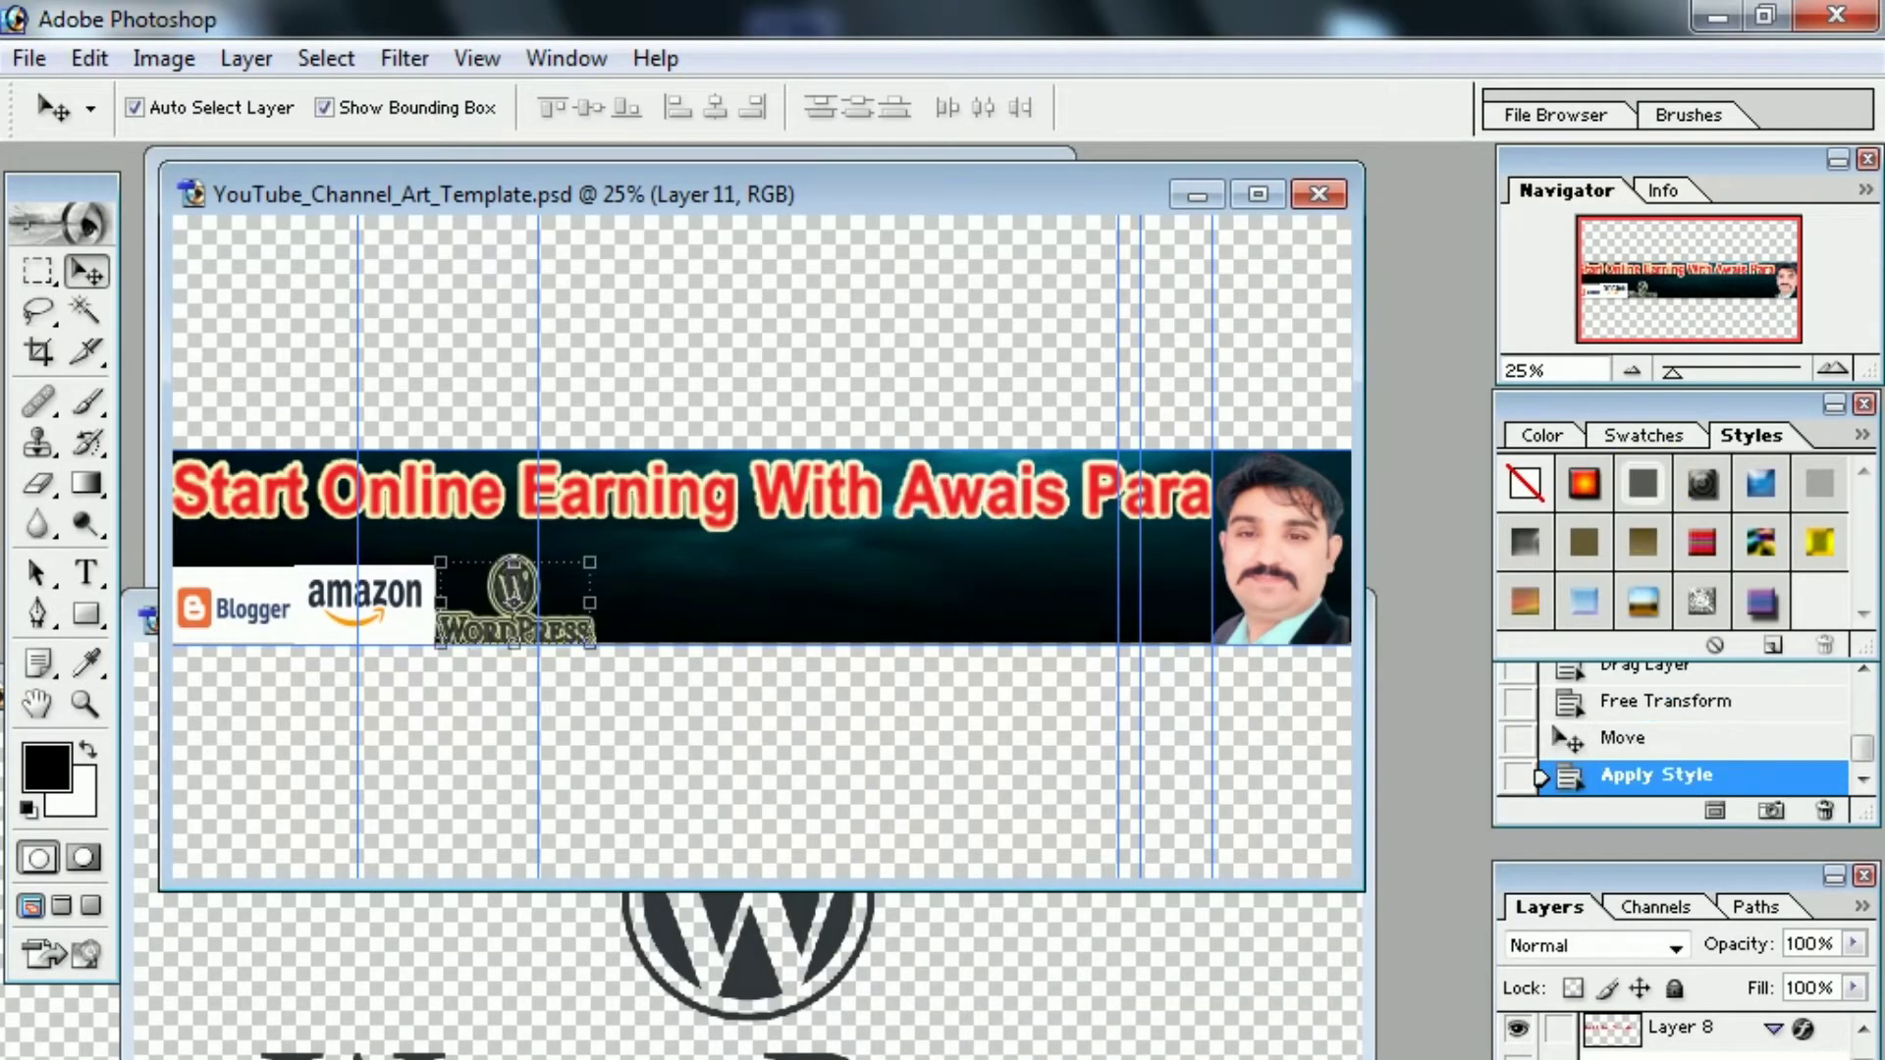
{"action": "double_click", "coordinate": [1691, 1038]}
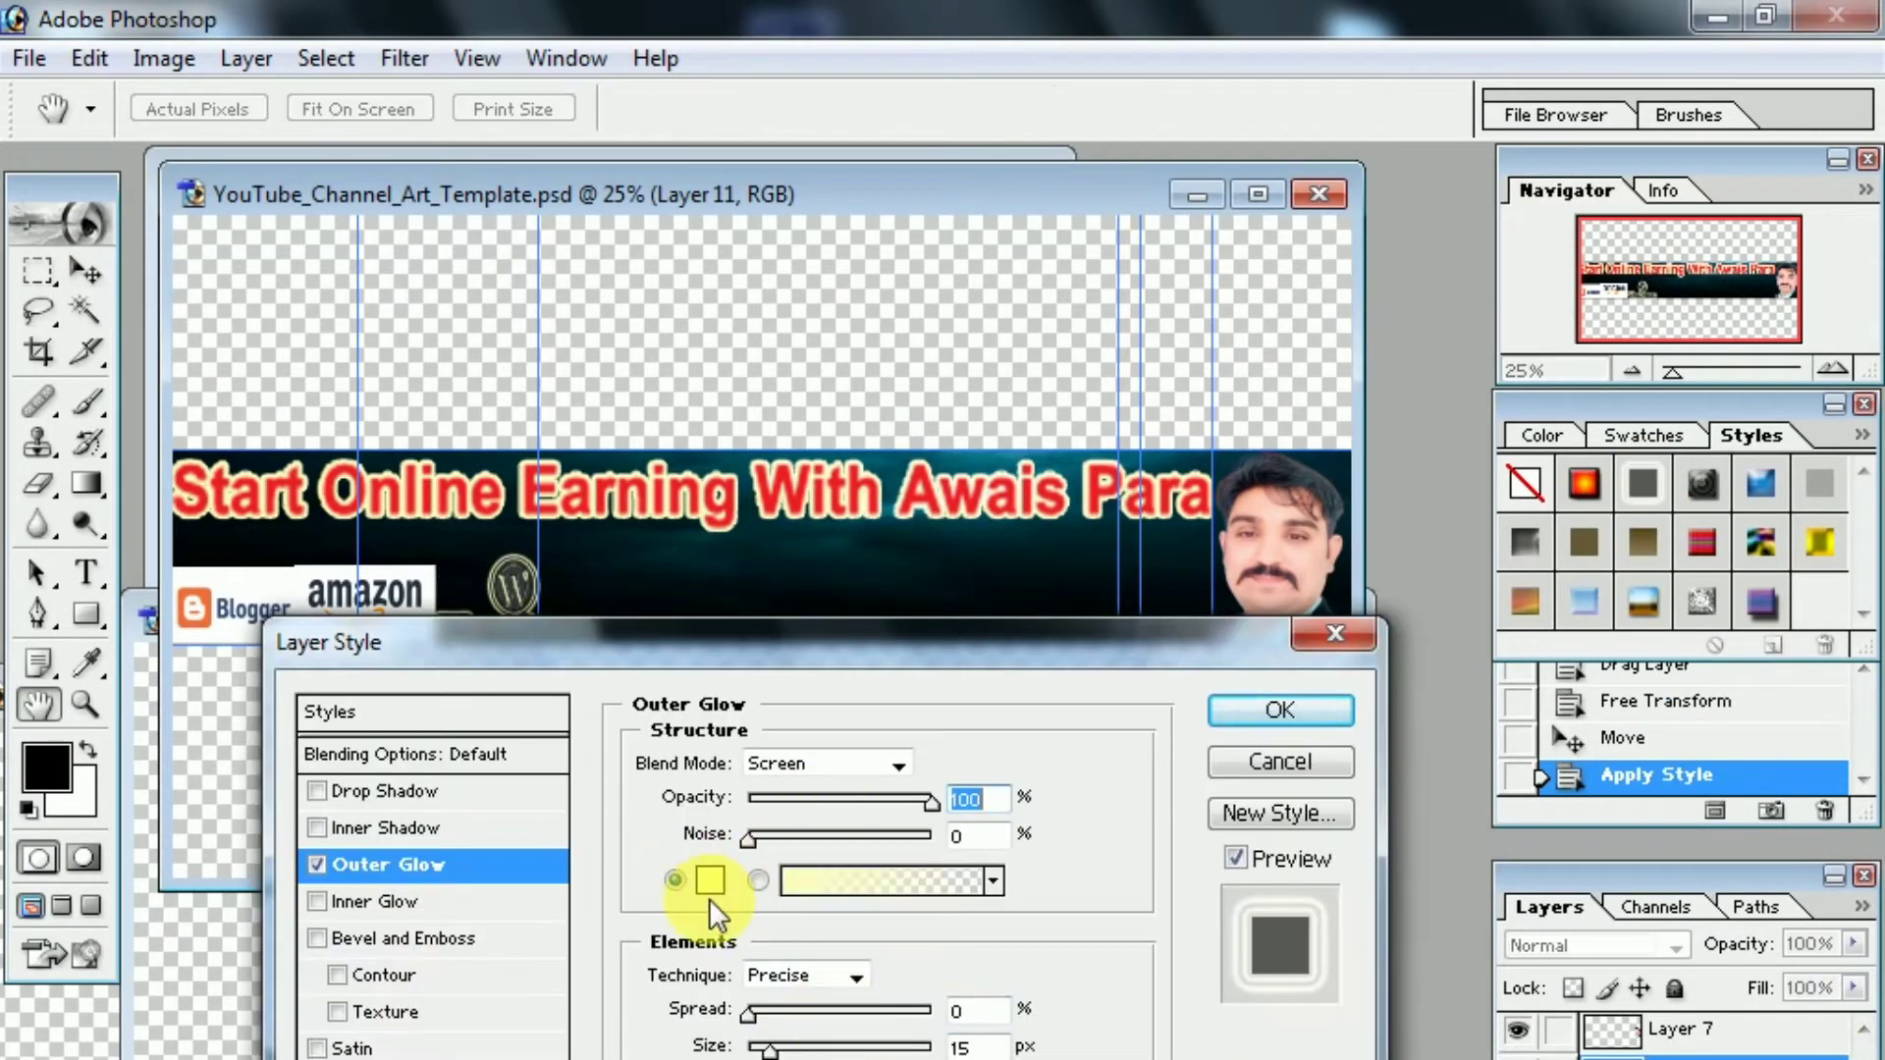
{"action": "left_click", "coordinate": [710, 881]}
{"action": "left_click", "coordinate": [1070, 521]}
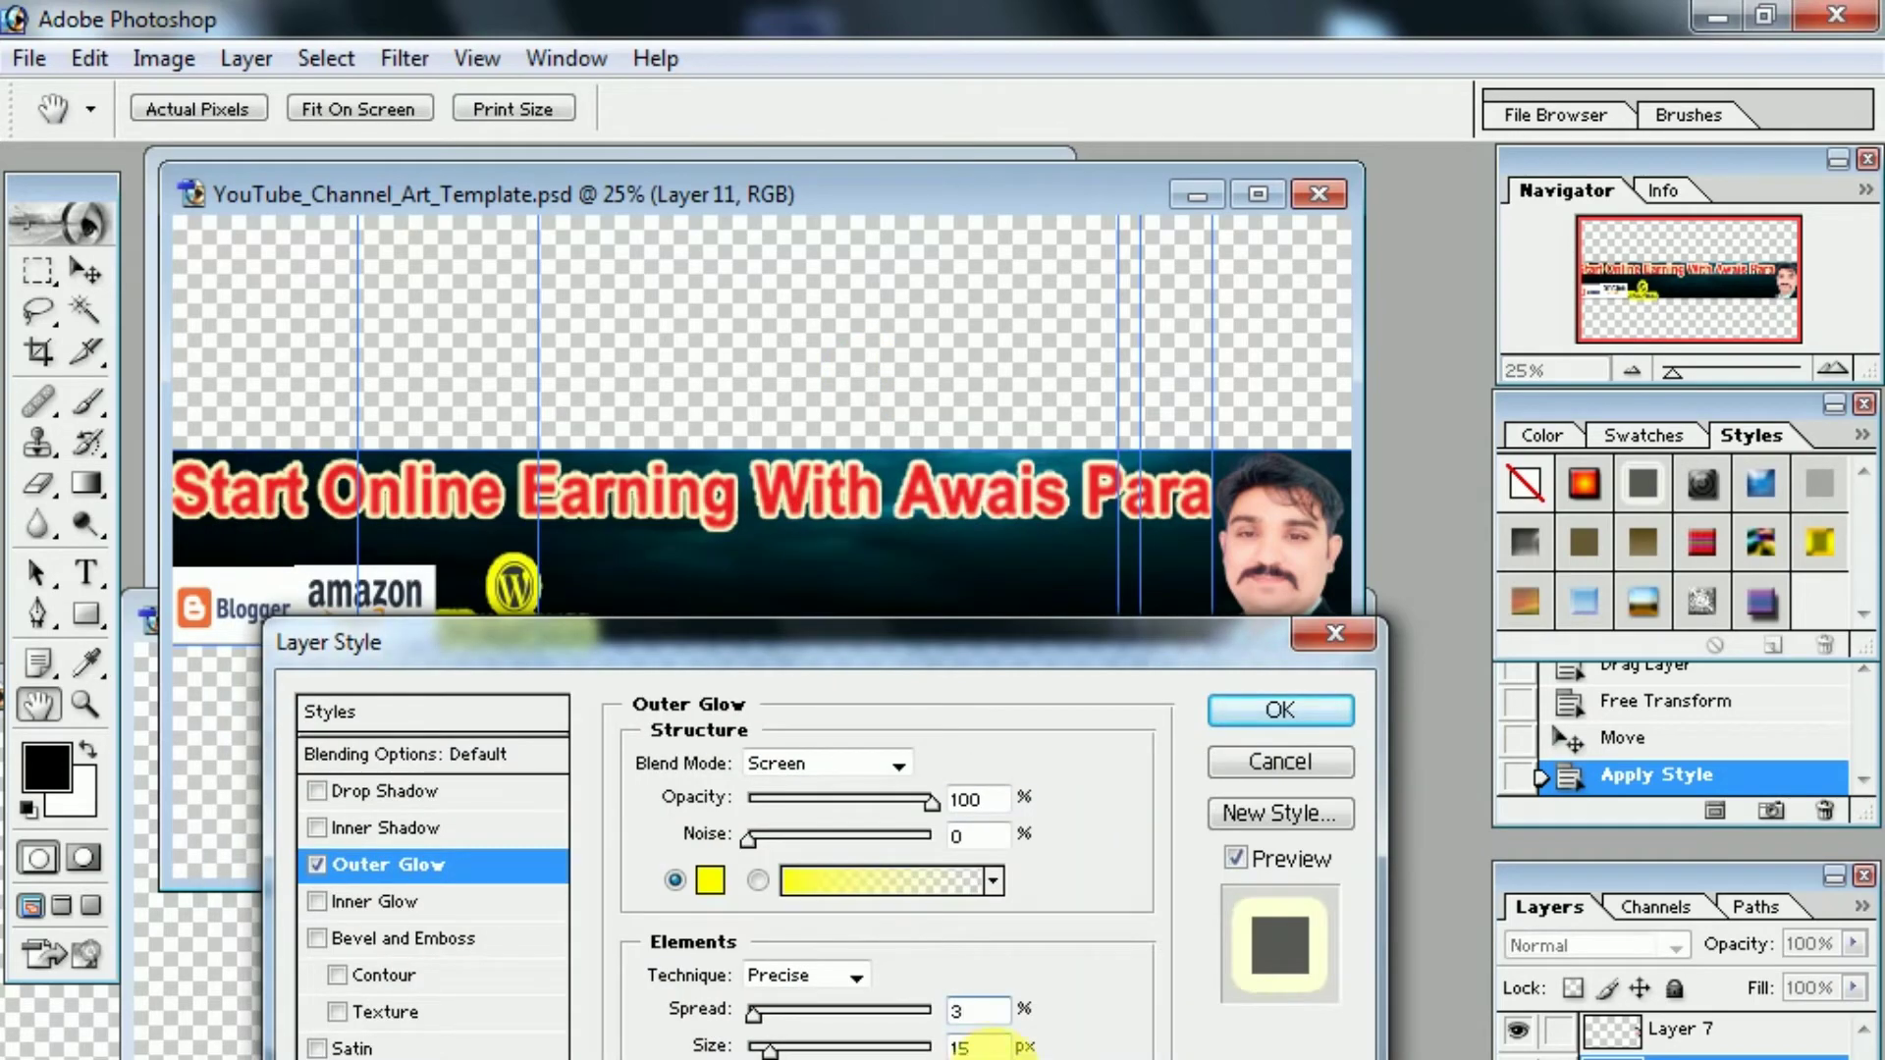
{"action": "left_click", "coordinate": [1279, 710]}
Step: Open Fiver.png and place the Fiverr logo beside the WordPress logo, scaled to about 75.2% width and 65.3% height
{"action": "left_click", "coordinate": [546, 1021]}
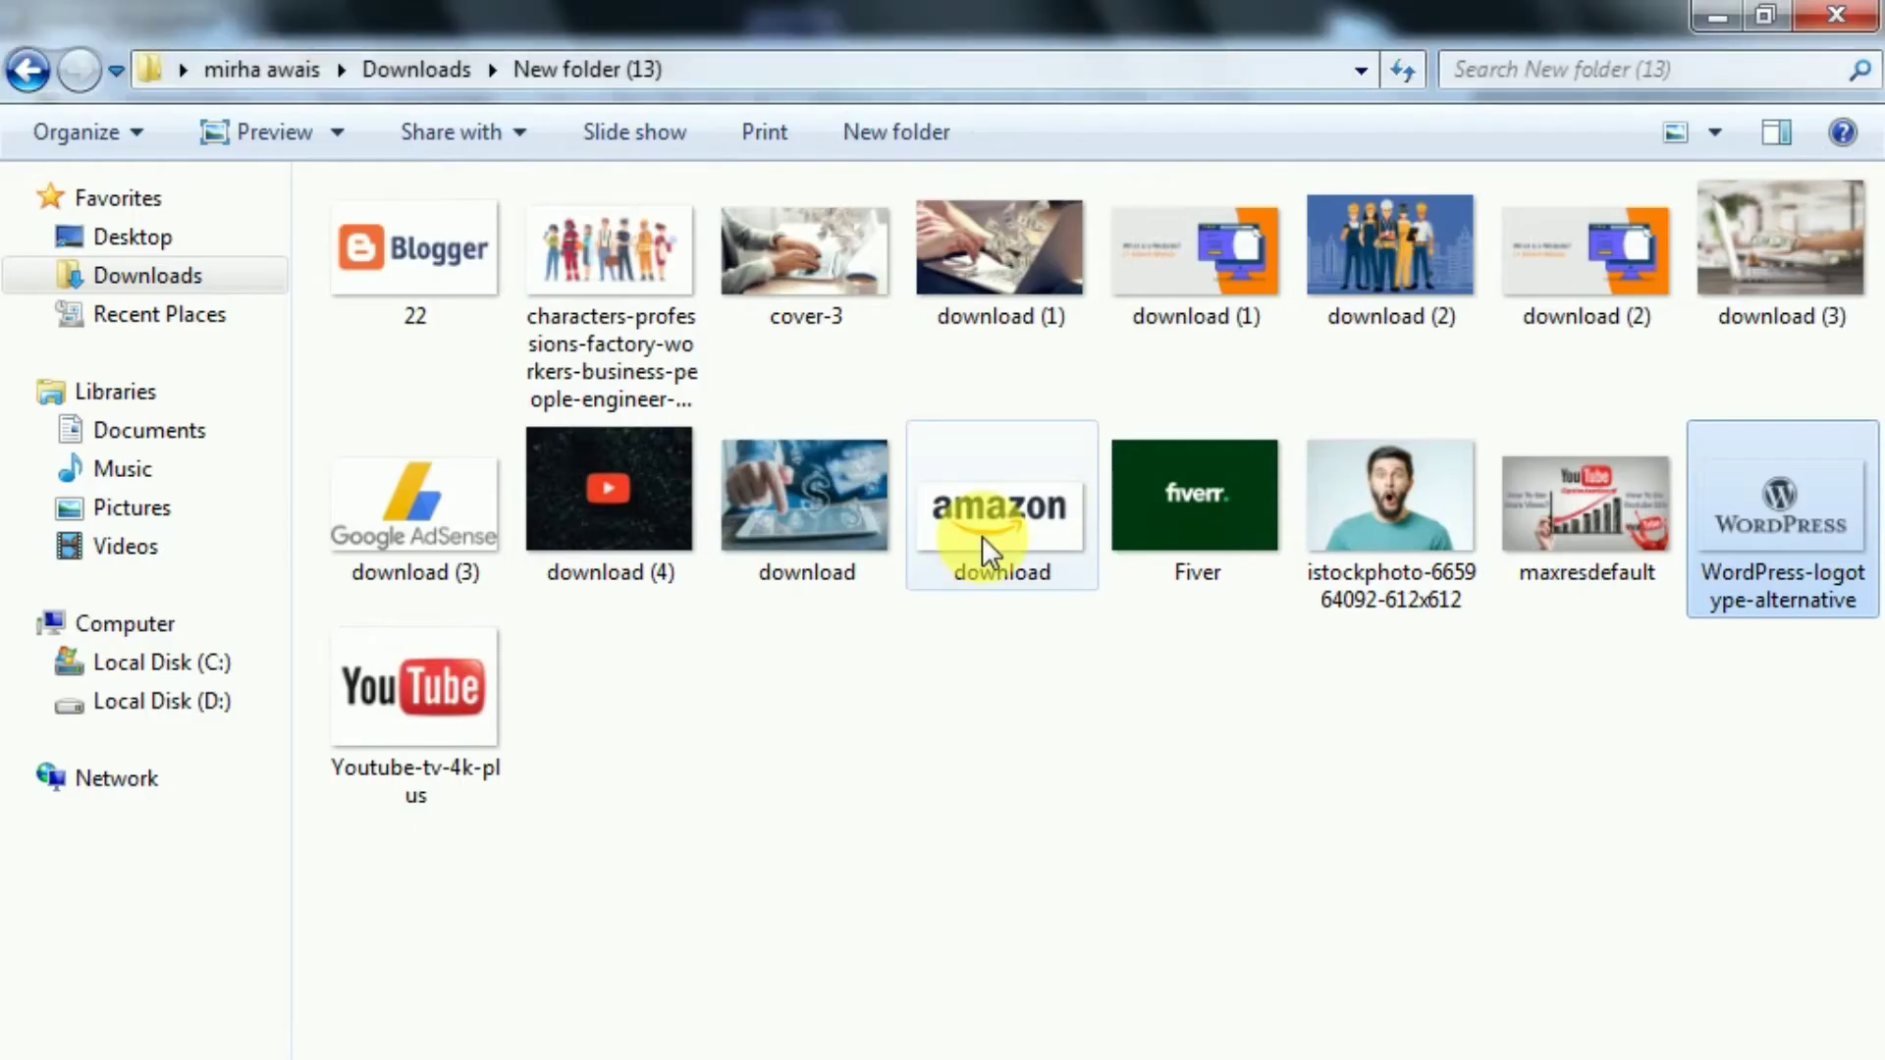
{"action": "left_click", "coordinate": [1195, 496]}
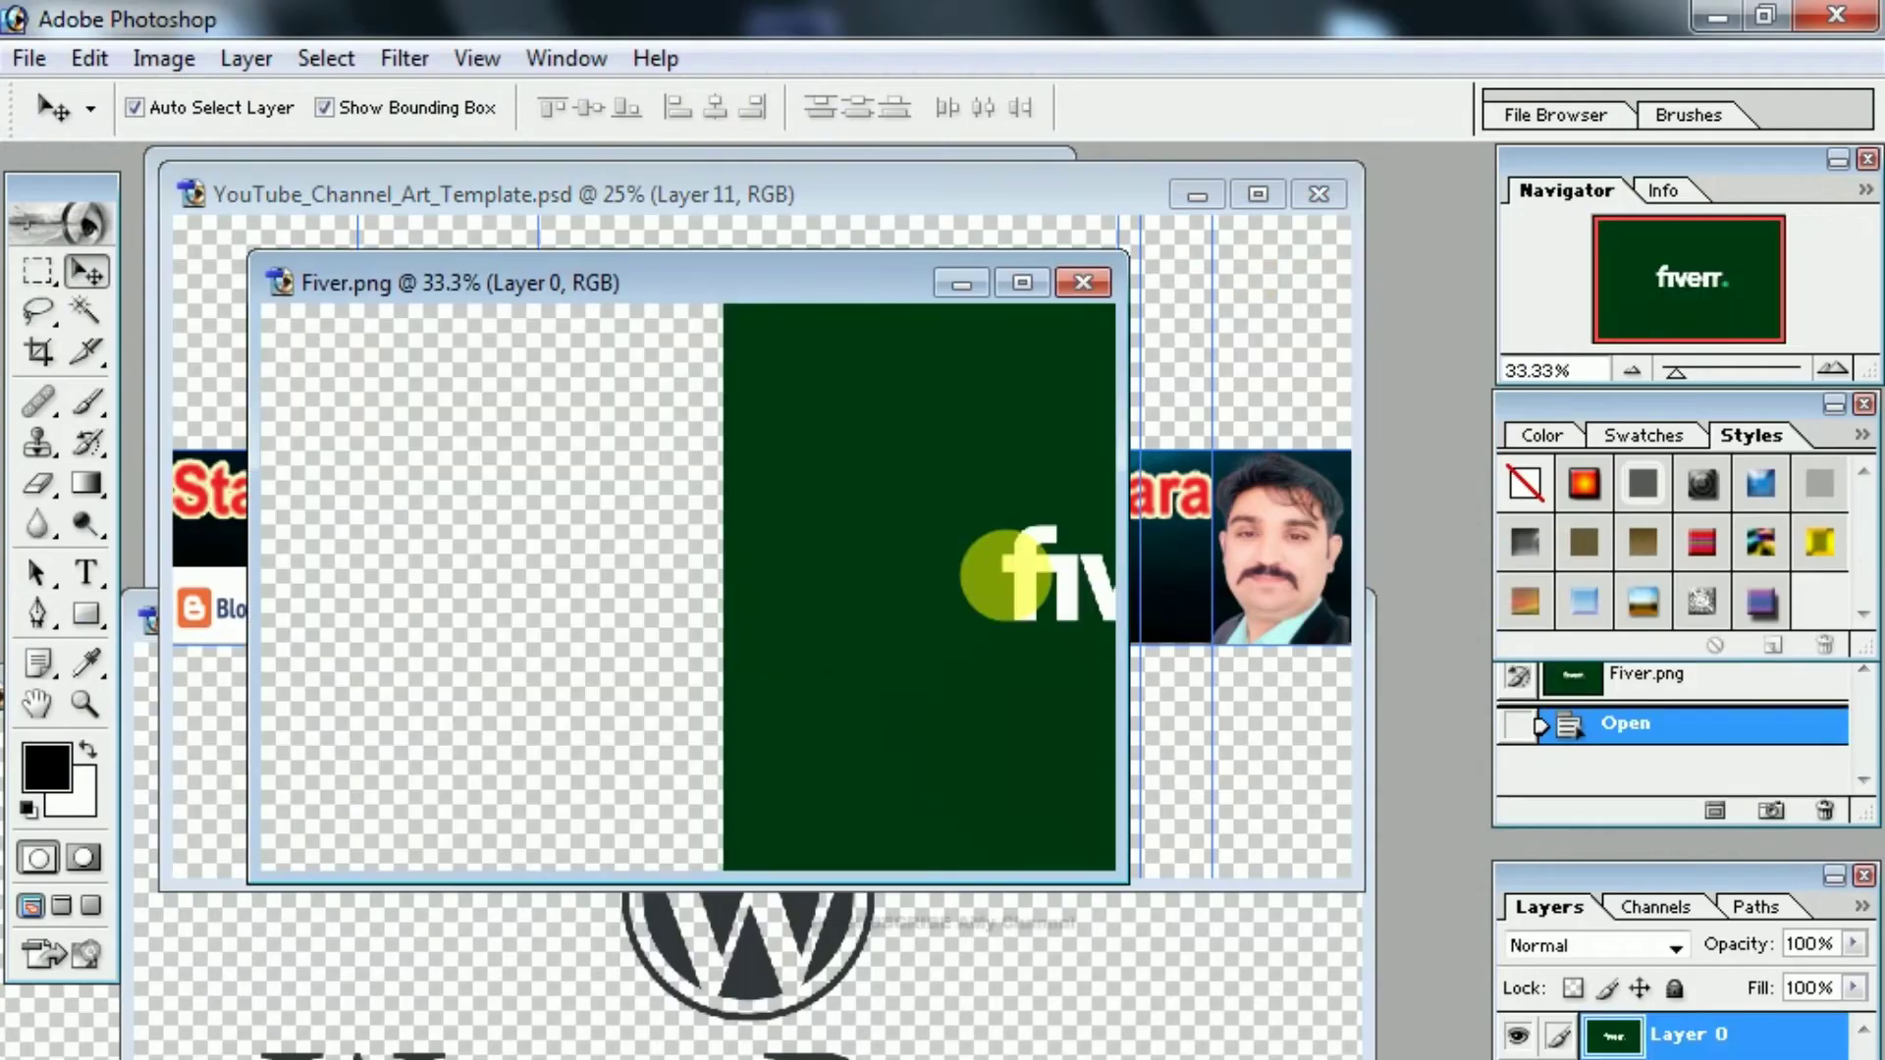
{"action": "left_click_drag", "start_coordinate": [1009, 559], "coordinate": [811, 707]}
{"action": "key", "text": "Return"}
{"action": "left_click_drag", "start_coordinate": [751, 766], "coordinate": [763, 567]}
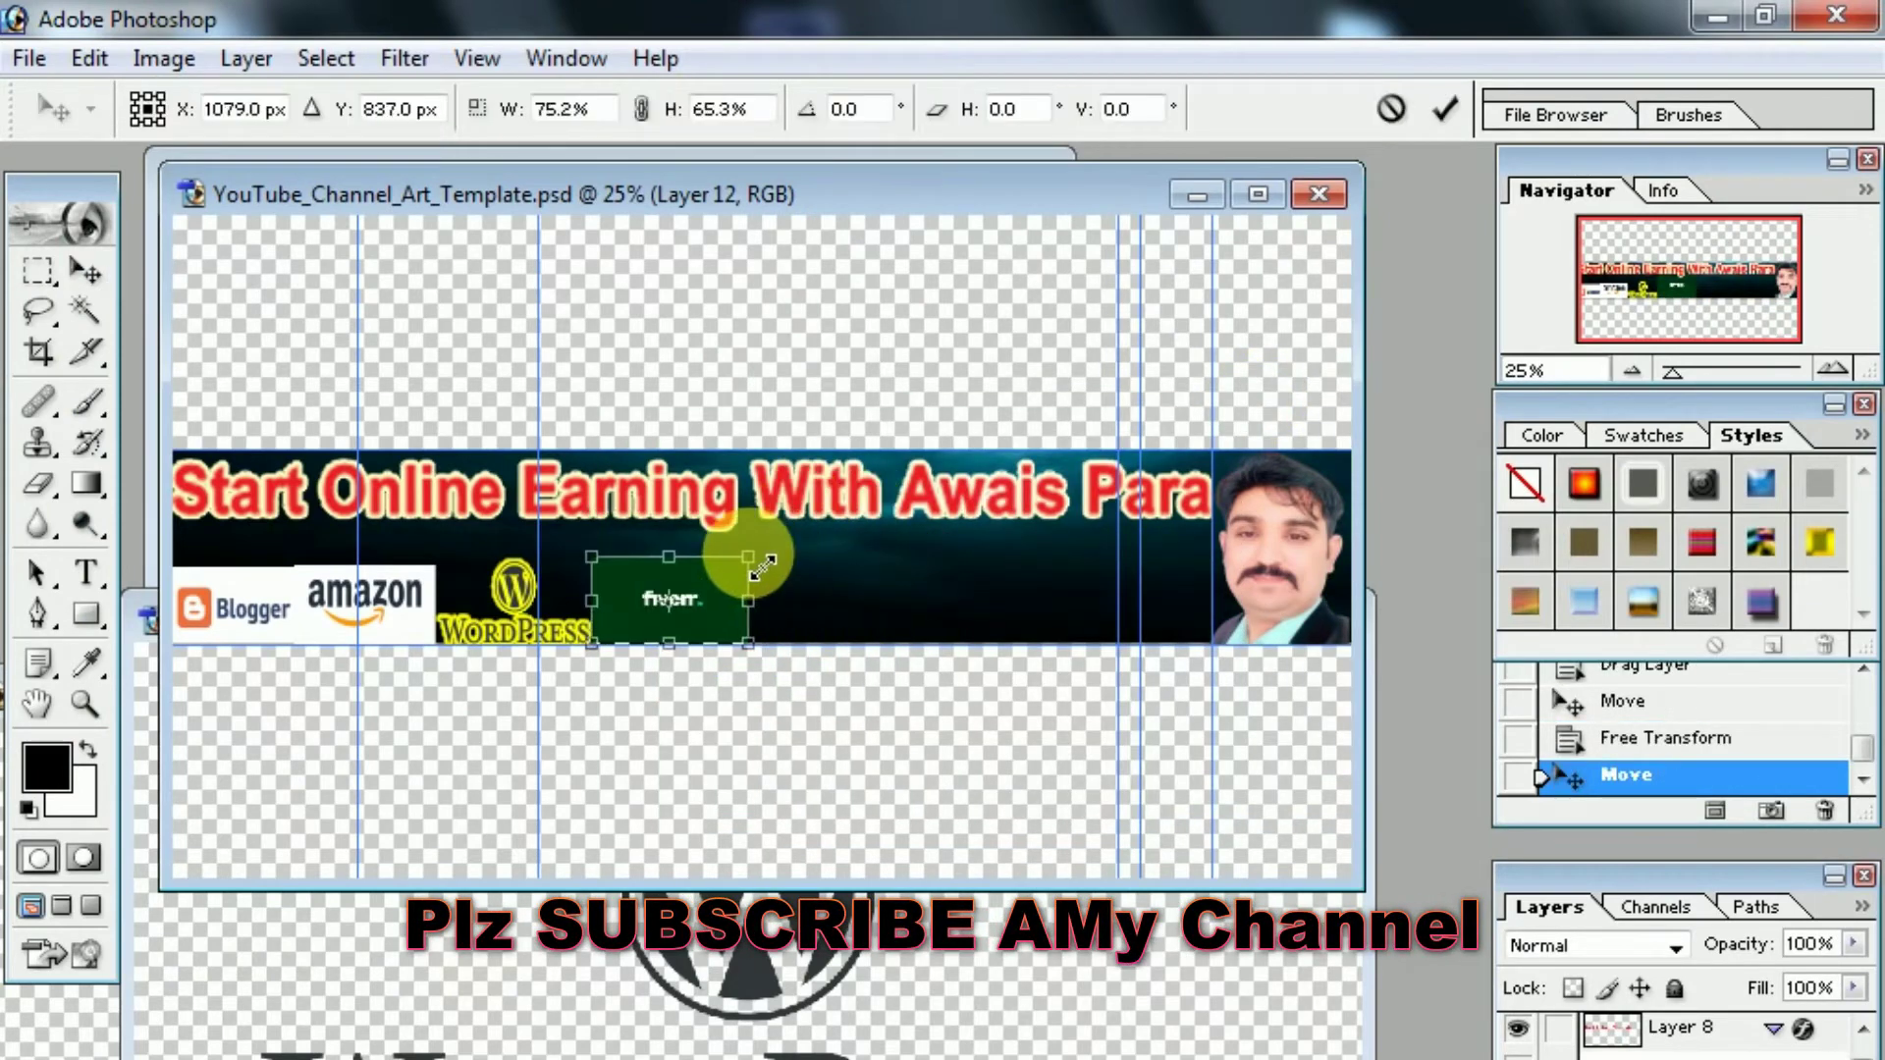
{"action": "key", "text": "Return"}
Step: Open the "What is a Website?" image download (1).png, select it all and place it scaled down beside the Fiverr logo
{"action": "left_click", "coordinate": [769, 539]}
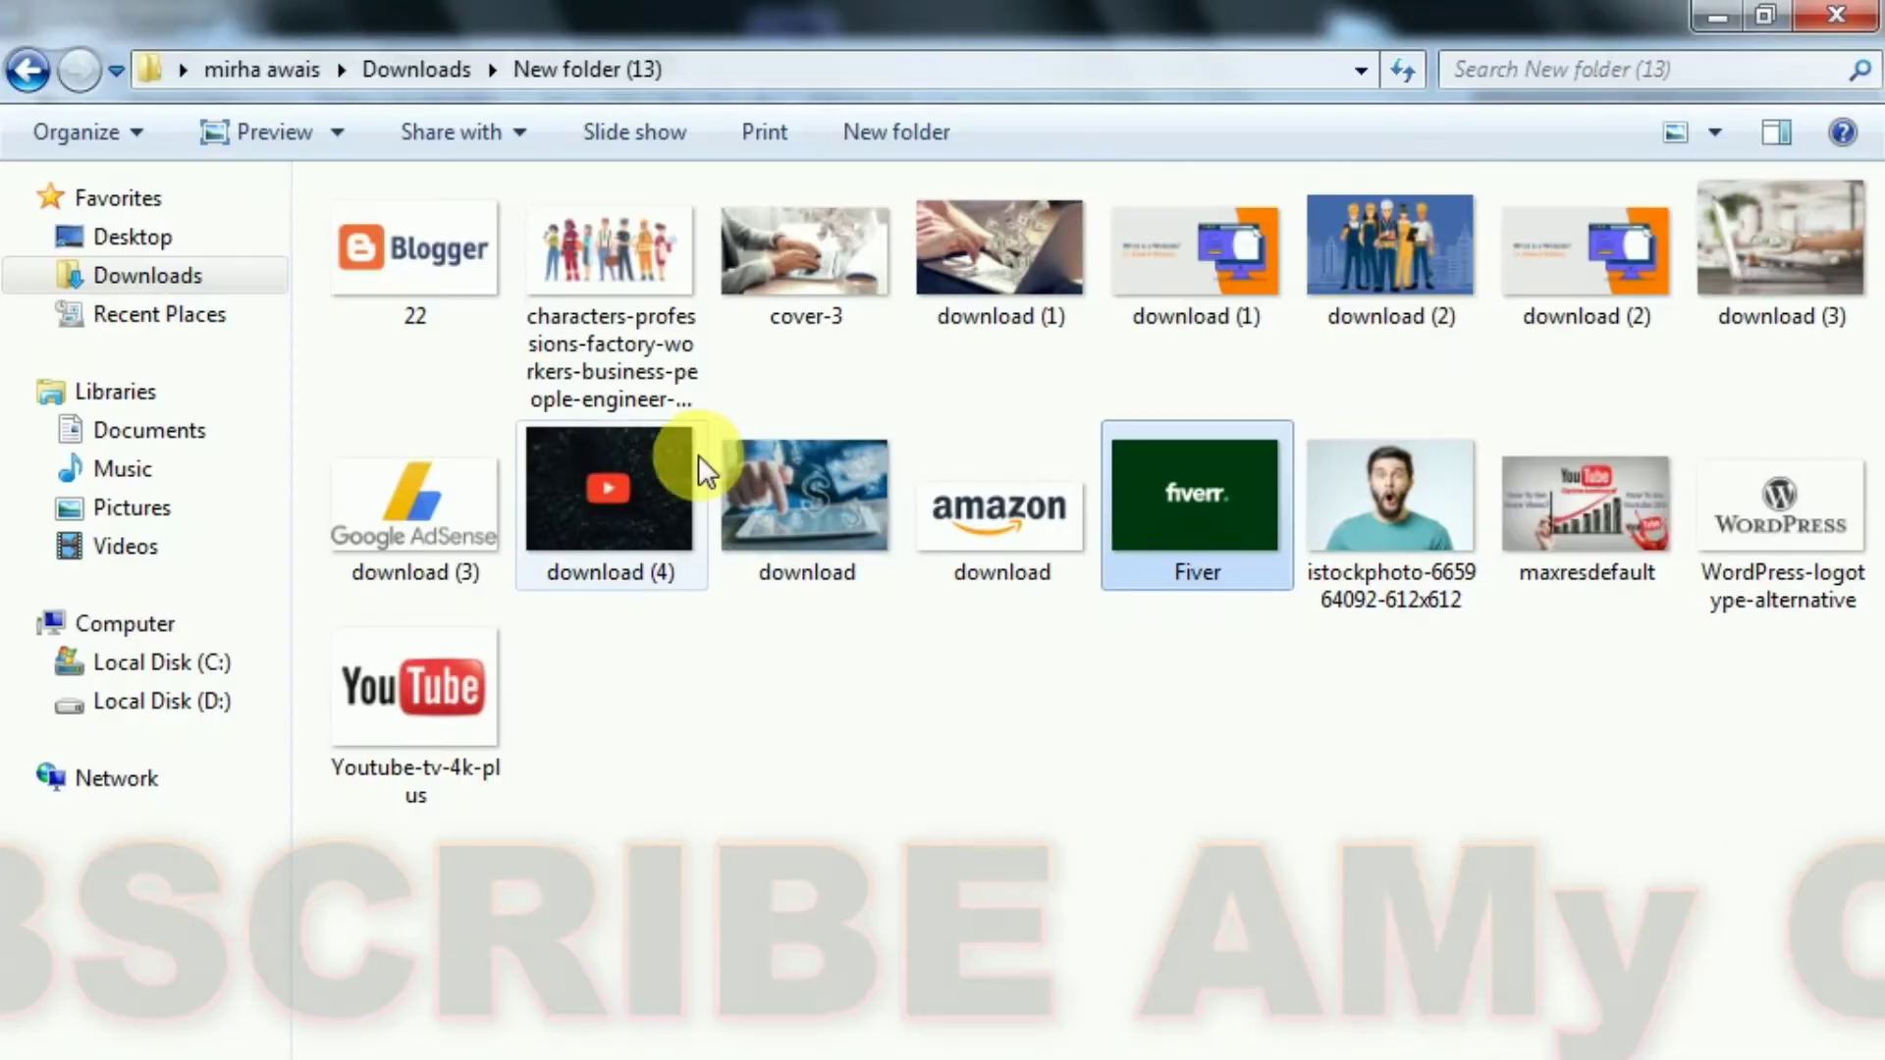
{"action": "left_click", "coordinate": [1197, 253]}
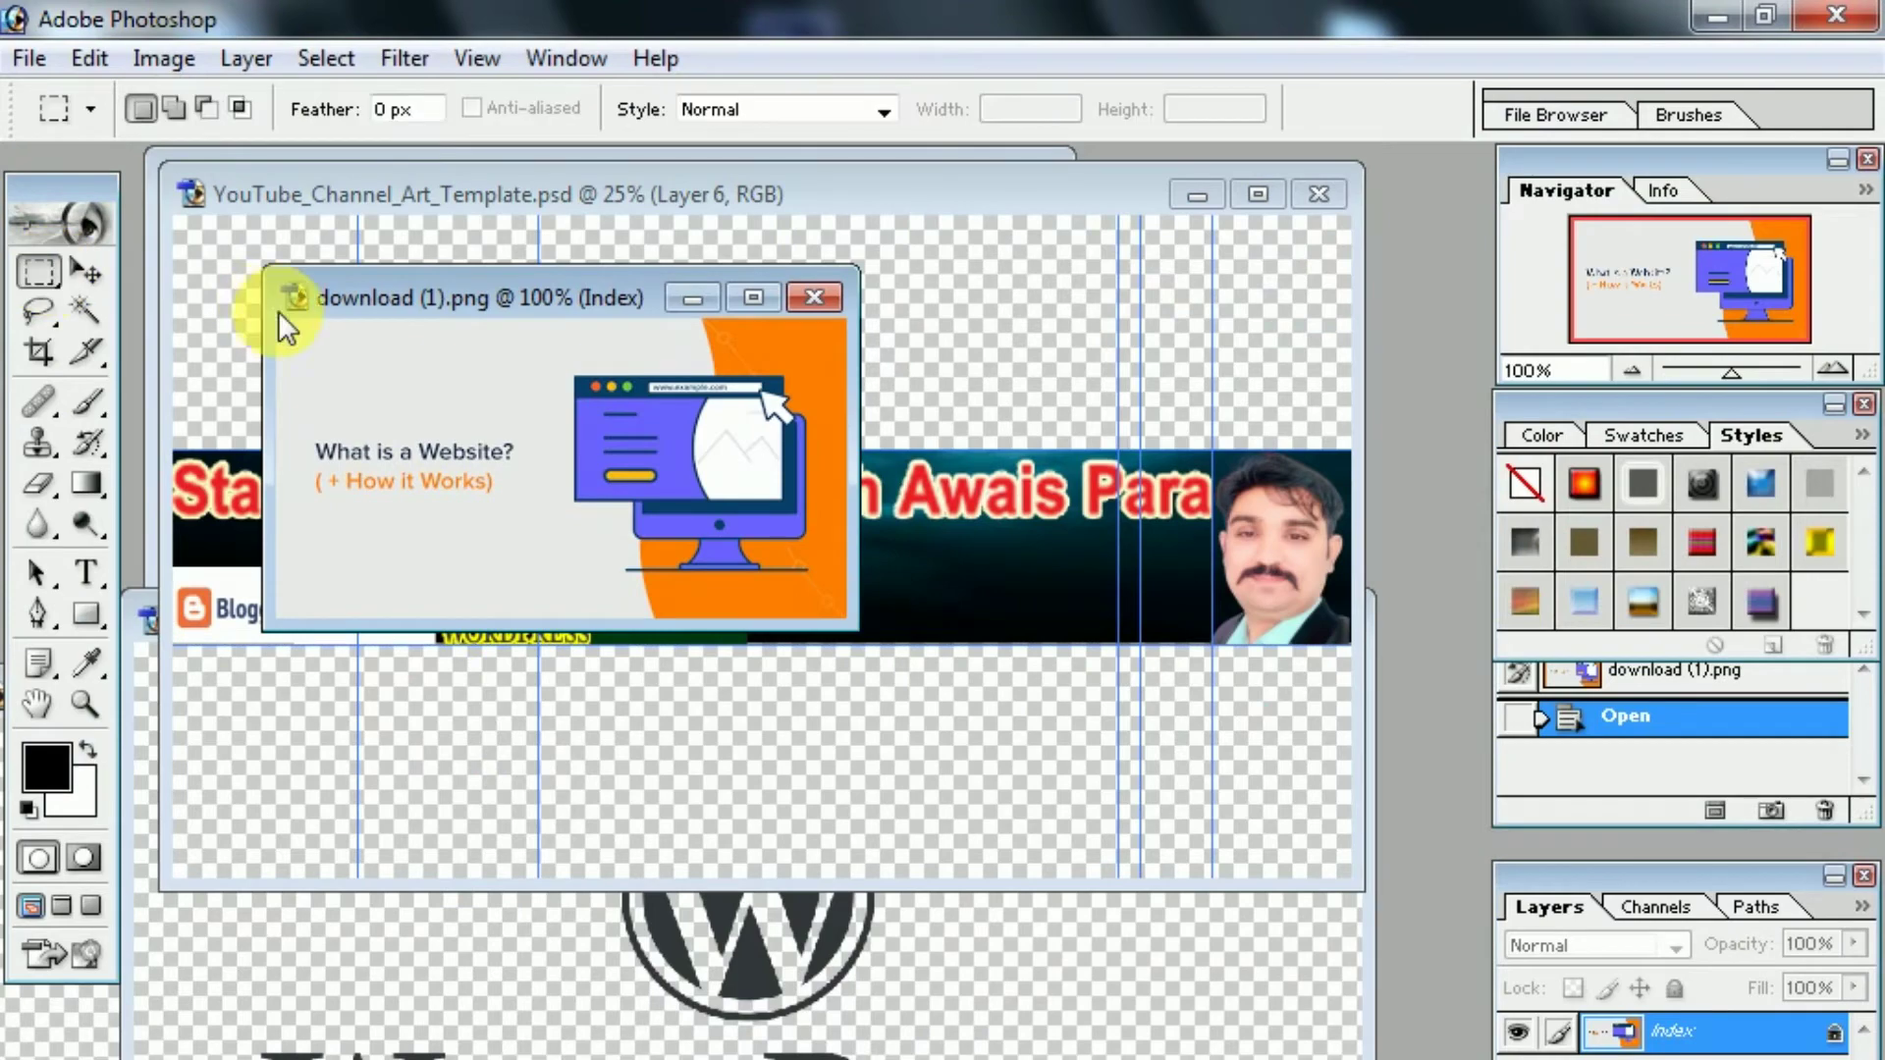
{"action": "left_click_drag", "start_coordinate": [846, 618], "coordinate": [589, 331]}
{"action": "left_click", "coordinate": [86, 271]}
{"action": "mouse_move", "coordinate": [717, 471]}
{"action": "left_mouse_down"}
{"action": "mouse_move", "coordinate": [967, 629]}
{"action": "mouse_move", "coordinate": [800, 618]}
{"action": "mouse_move", "coordinate": [883, 569]}
{"action": "left_mouse_up"}
{"action": "key", "text": "ctrl+t"}
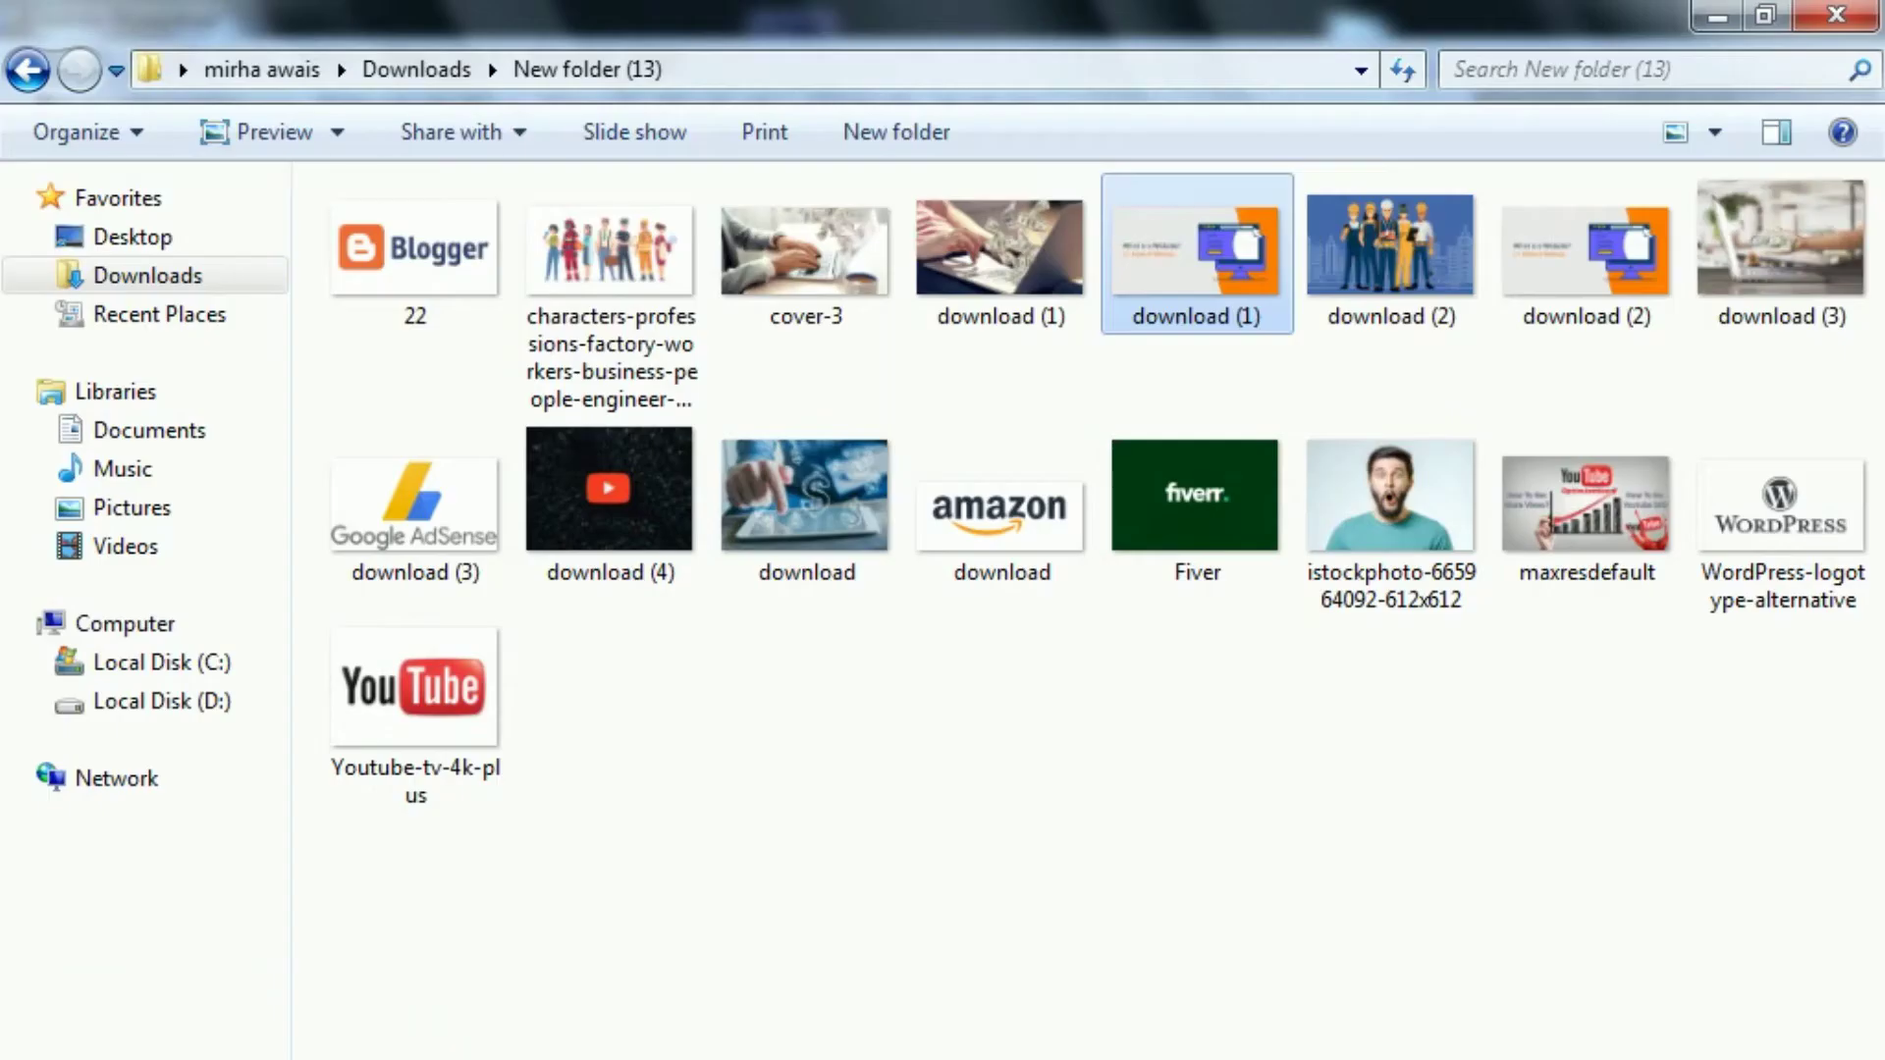
Step: Open Youtube-tv-4k-plus.jpg and select the YouTube logo with a rectangular marquee
{"action": "left_click", "coordinate": [454, 684]}
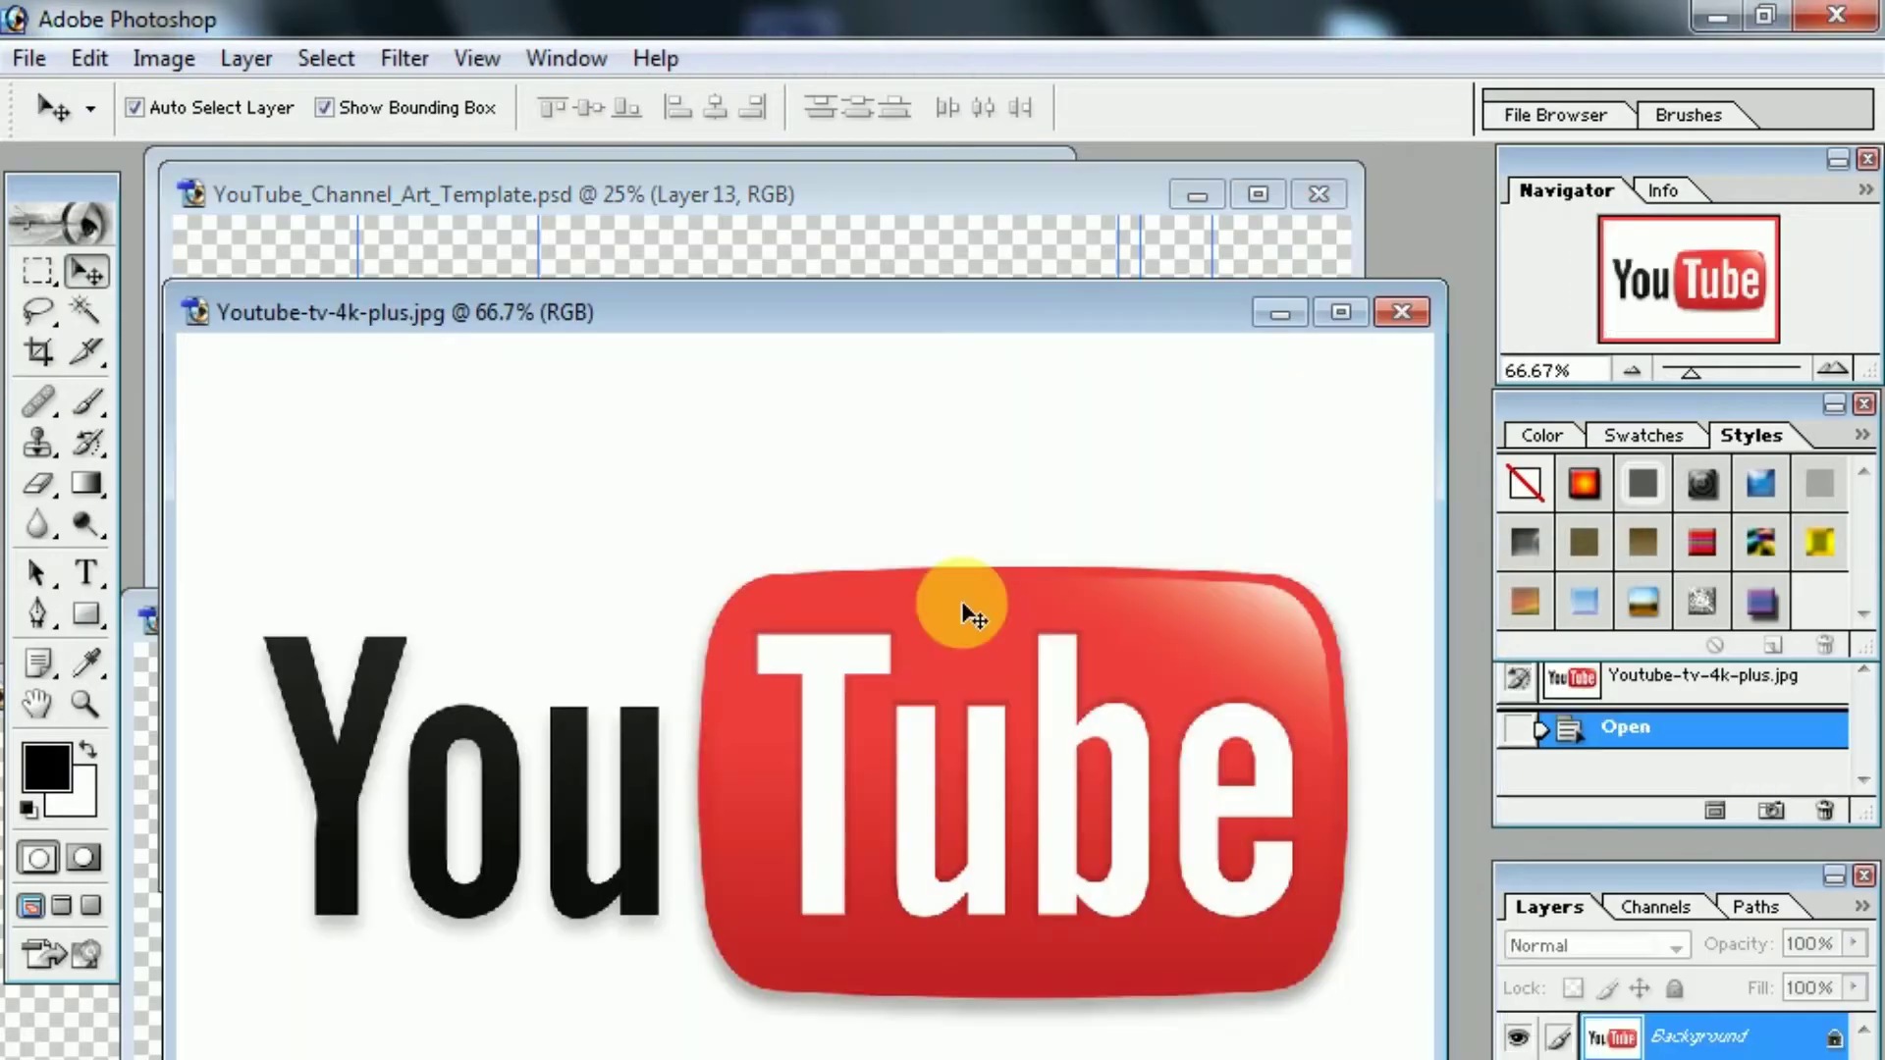
{"action": "left_click", "coordinate": [39, 271]}
{"action": "left_click_drag", "start_coordinate": [206, 538], "coordinate": [1414, 1056]}
Step: Place the selected YouTube logo in the banner beside the website image and scale it down to match the logo row
{"action": "key", "text": "v"}
{"action": "left_click_drag", "start_coordinate": [628, 629], "coordinate": [726, 481]}
{"action": "key", "text": "ctrl+t"}
{"action": "key", "text": "Return"}
{"action": "left_click_drag", "start_coordinate": [1061, 628], "coordinate": [982, 579]}
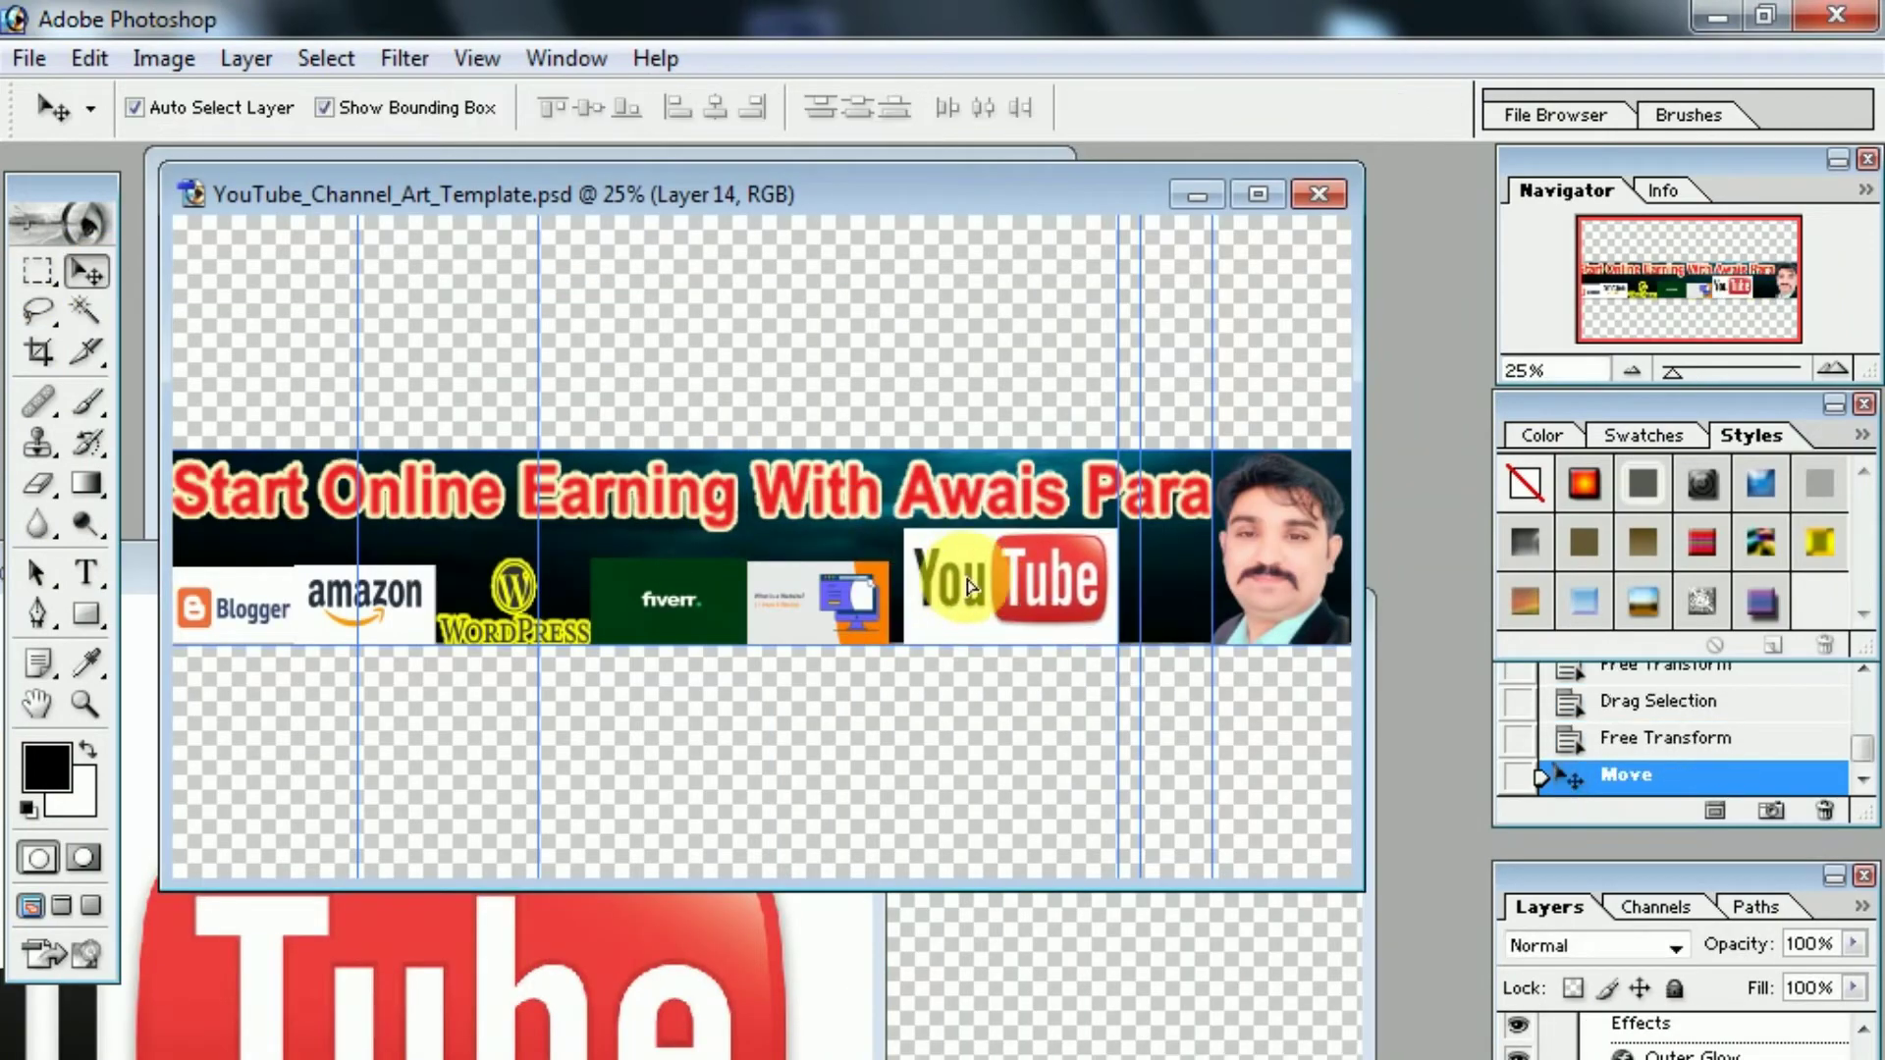
{"action": "key", "text": "ctrl+t"}
{"action": "left_click_drag", "start_coordinate": [1104, 543], "coordinate": [1091, 553]}
{"action": "key", "text": "Return"}
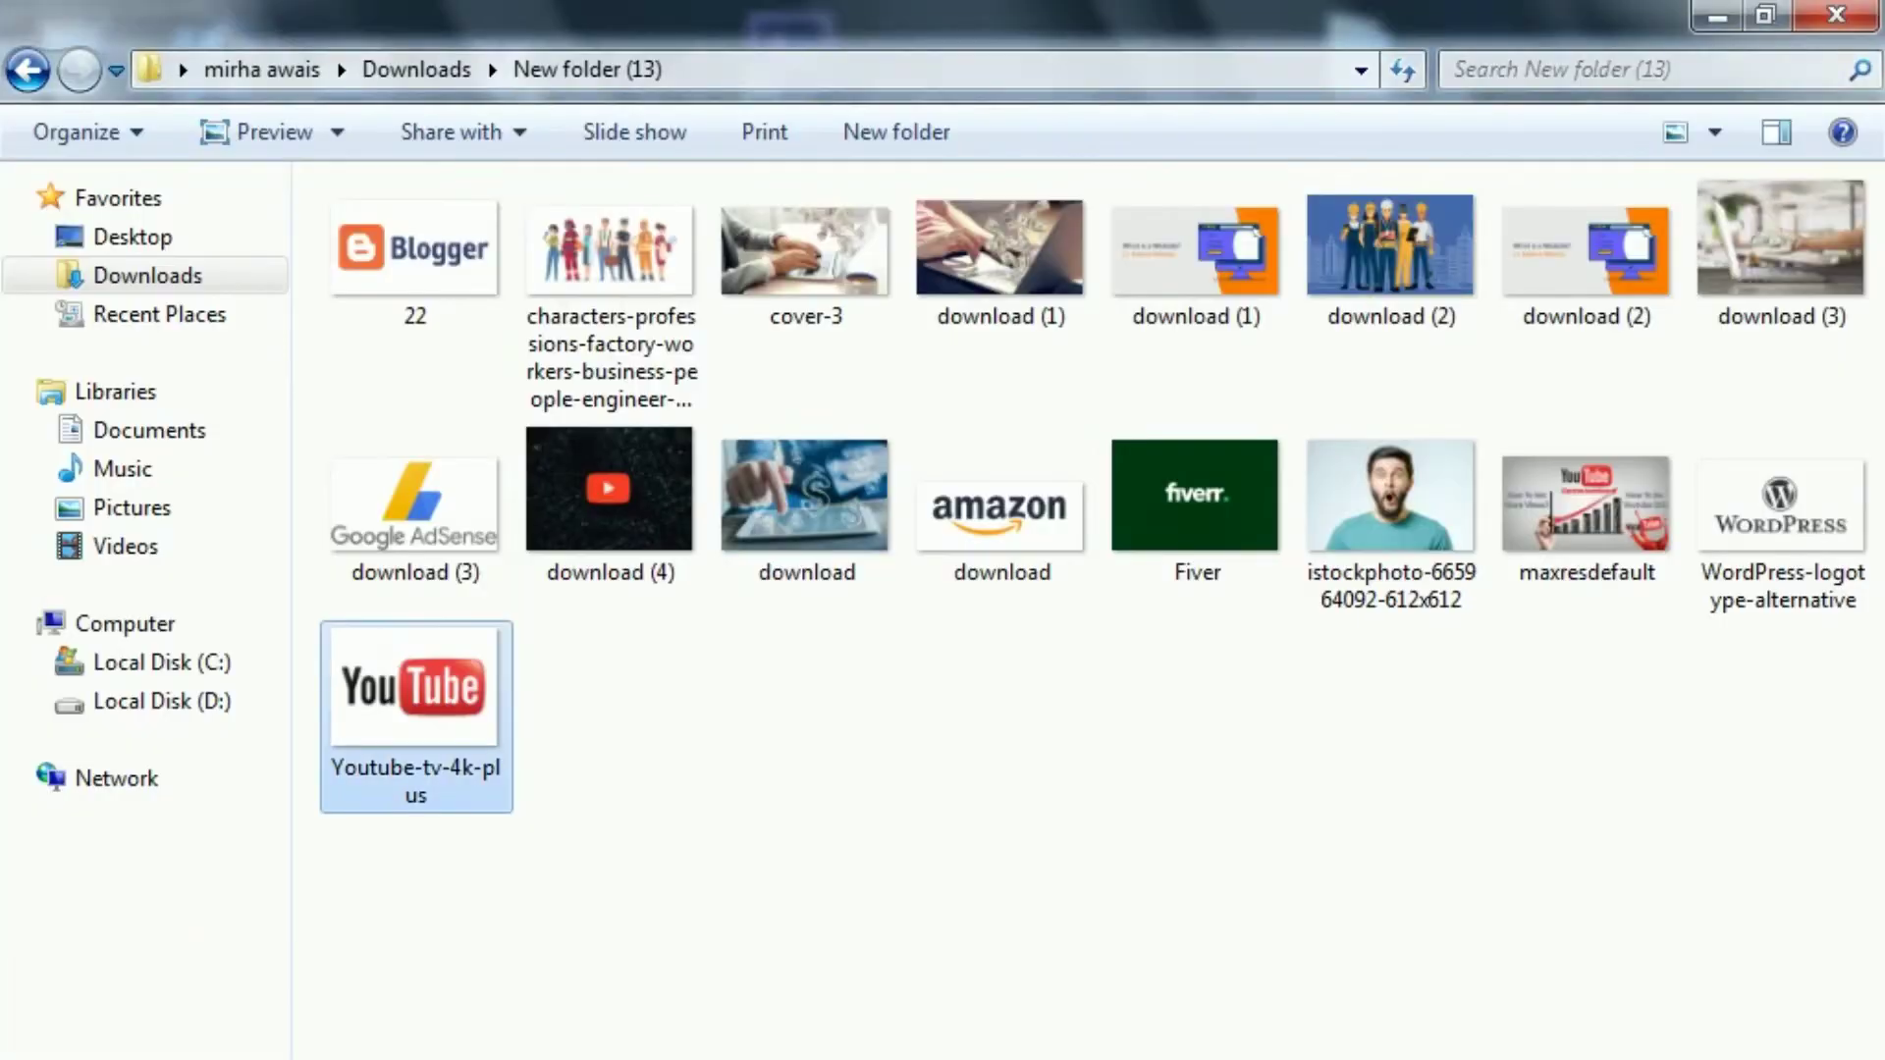
Step: Open the Google AdSense logo download (3).png, select it all and place it scaled down between the YouTube logo and the portrait
{"action": "left_click_drag", "start_coordinate": [414, 501], "coordinate": [1017, 577]}
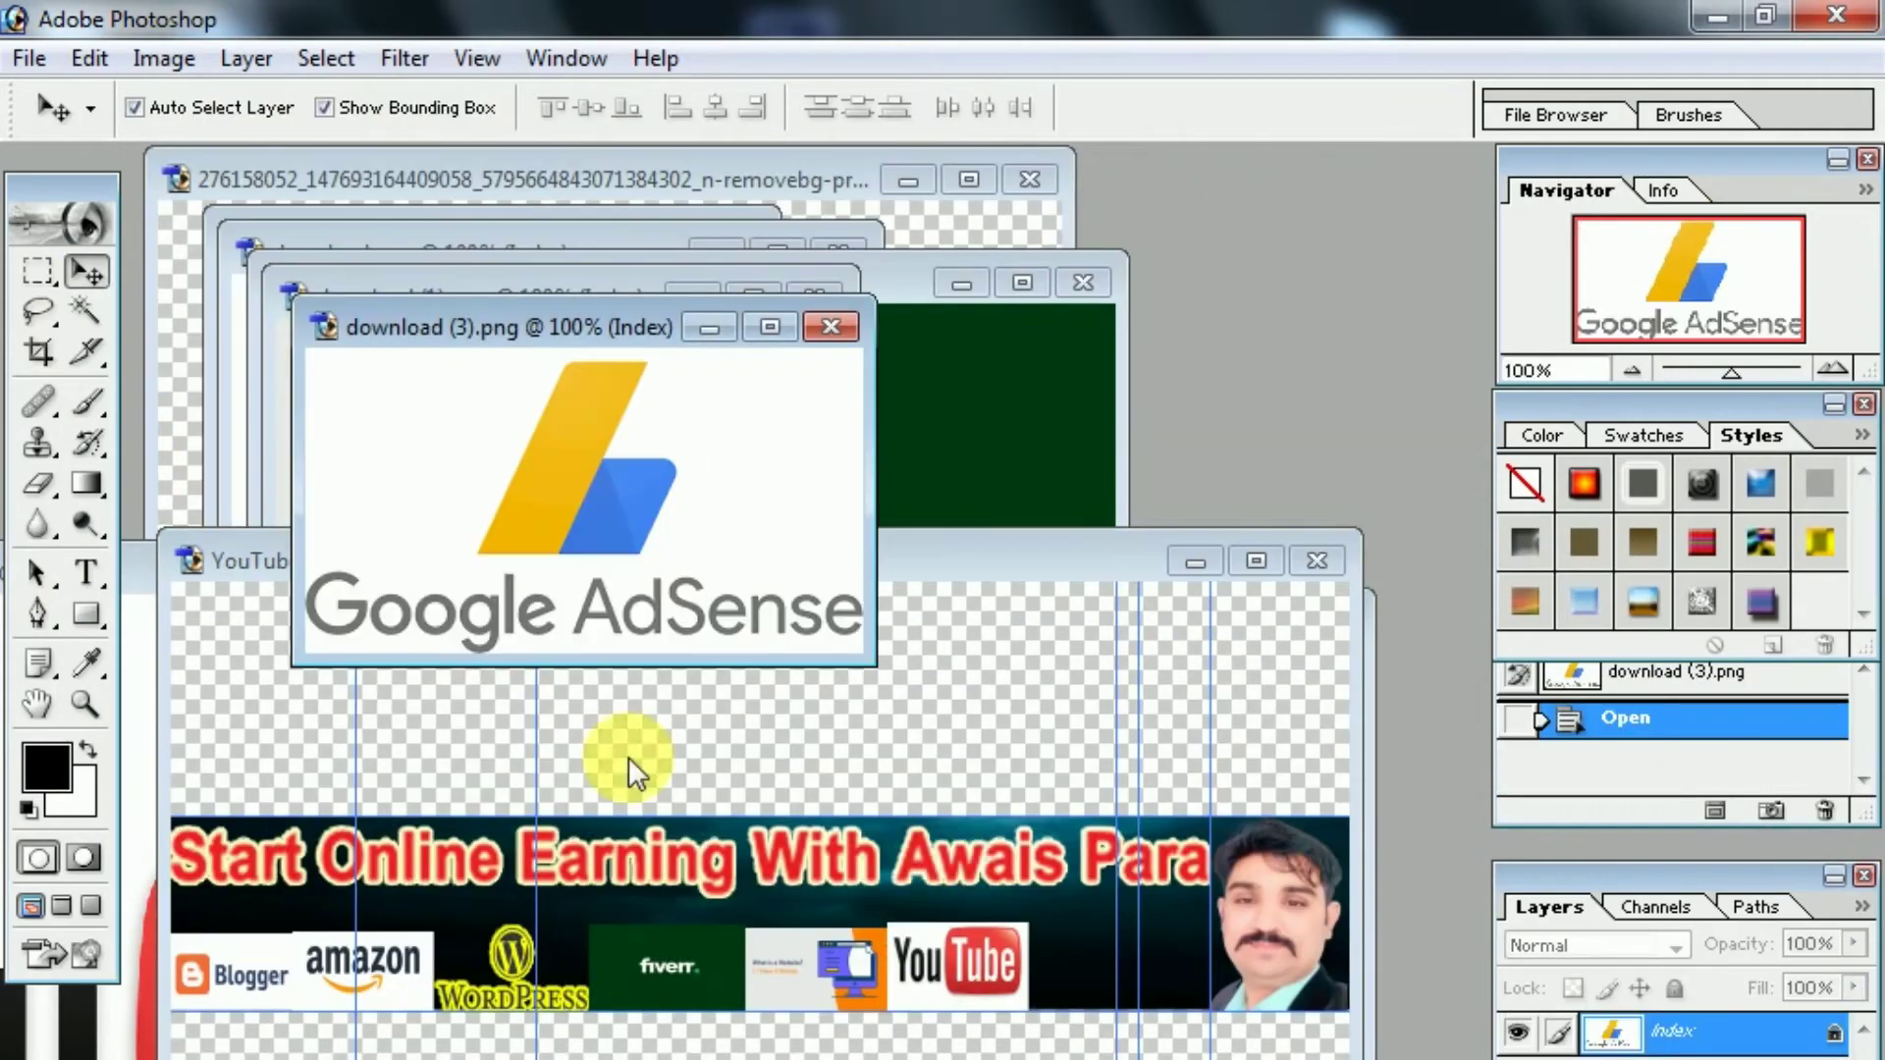
{"action": "key", "text": "m"}
{"action": "key", "text": "ctrl+a"}
{"action": "left_click", "coordinate": [87, 270]}
{"action": "left_click_drag", "start_coordinate": [589, 501], "coordinate": [1107, 1007]}
{"action": "key", "text": "ctrl+t"}
{"action": "key", "text": "Return"}
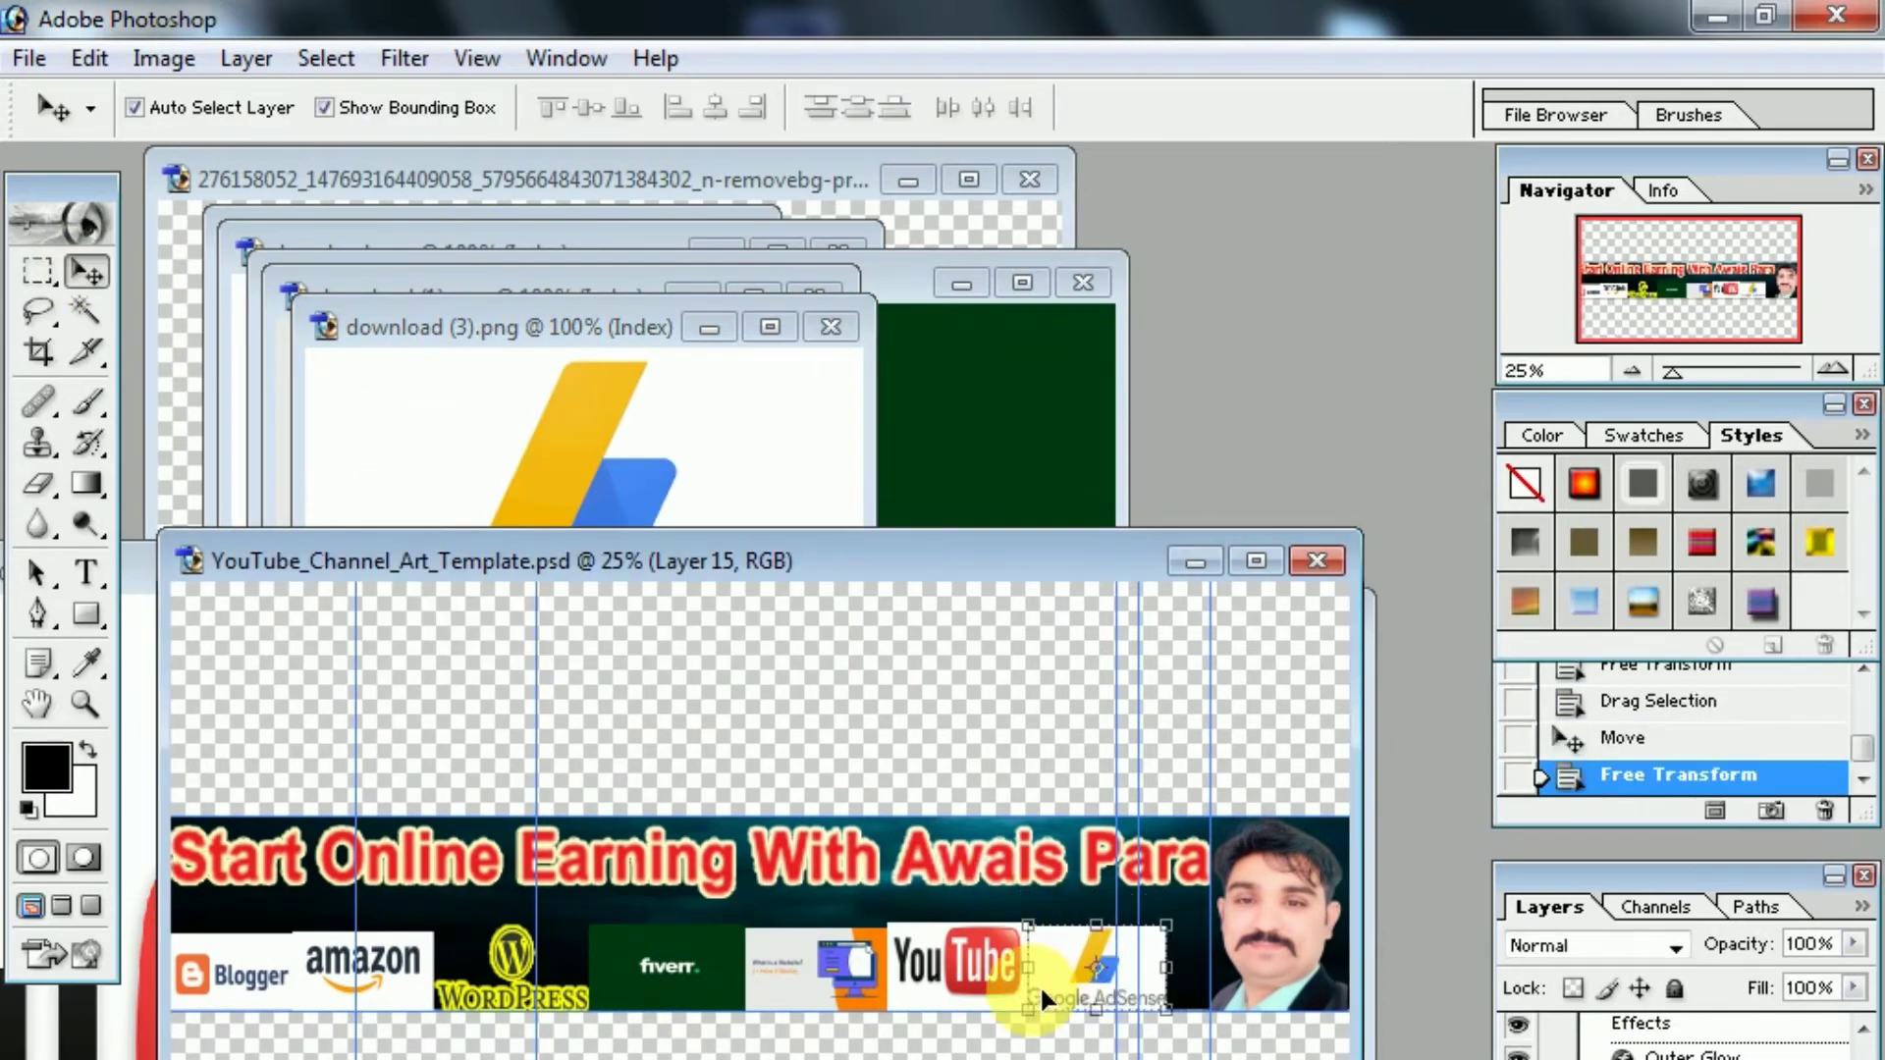
{"action": "left_click_drag", "start_coordinate": [896, 562], "coordinate": [959, 345]}
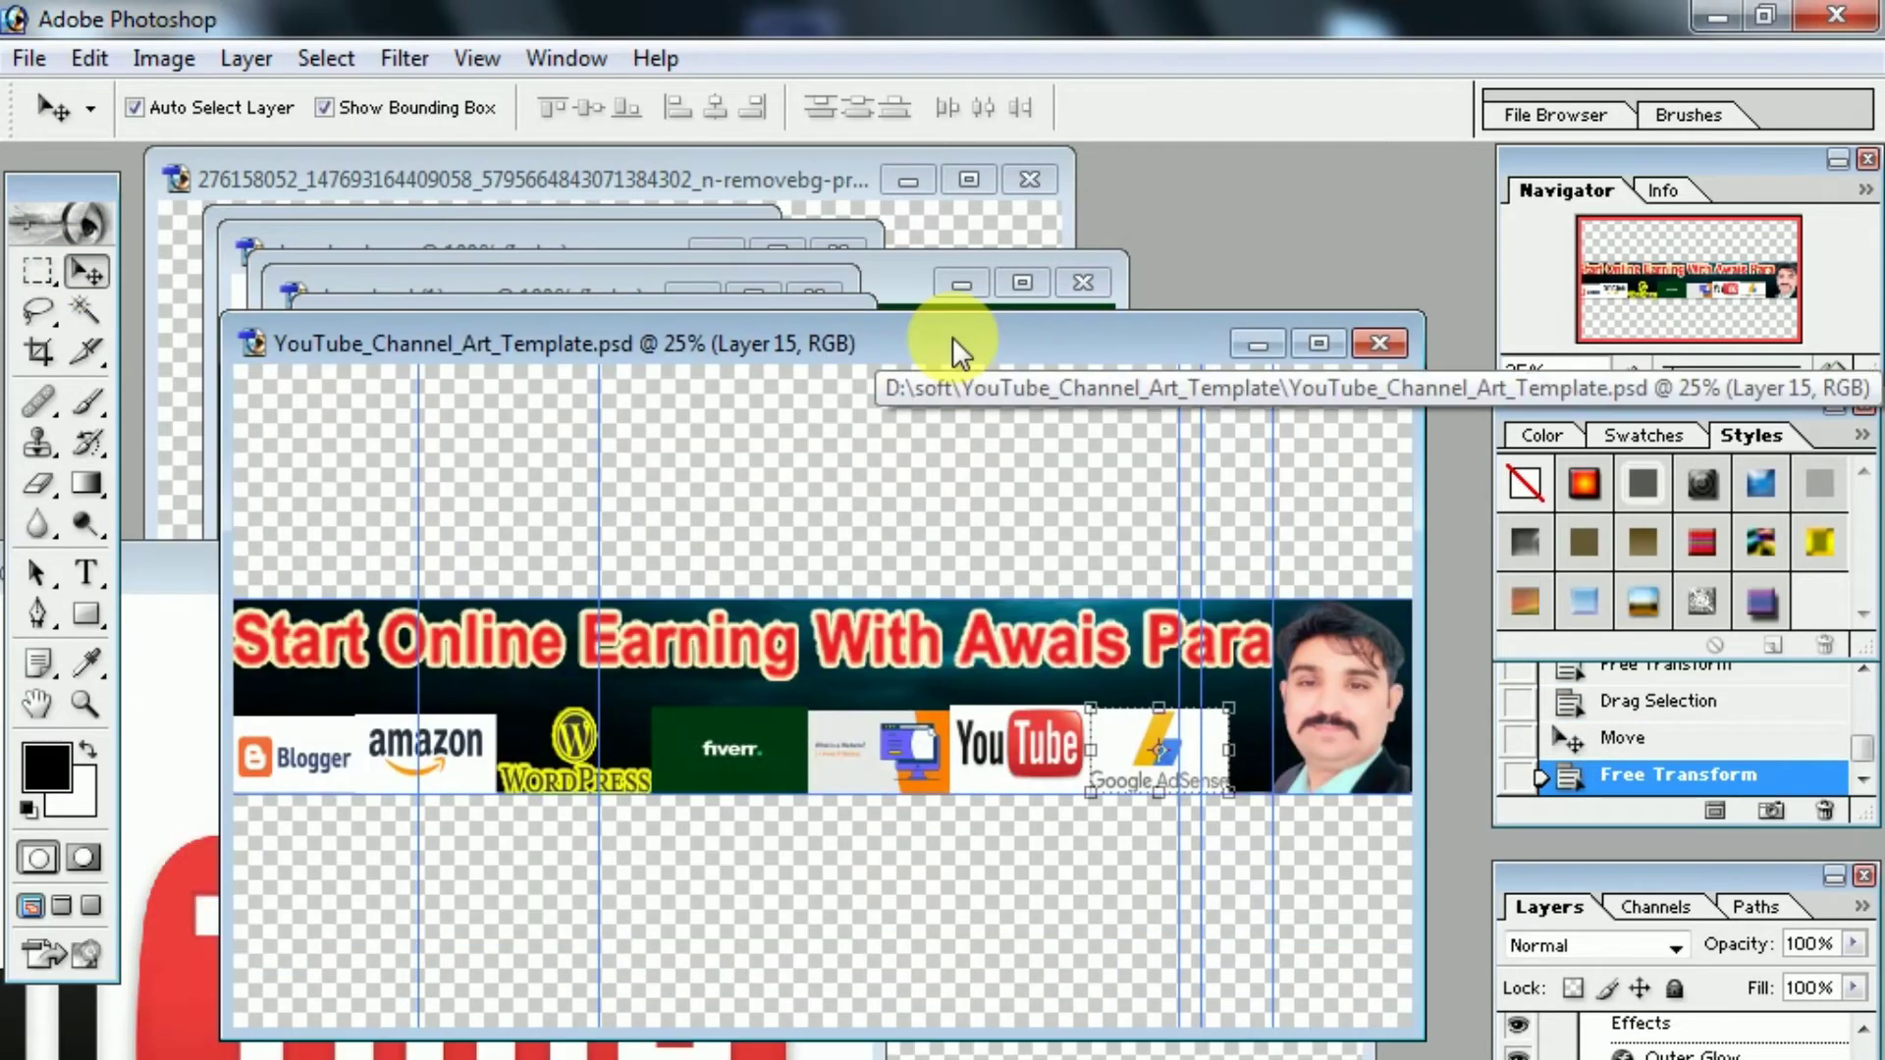
{"action": "left_click", "coordinate": [30, 58]}
{"action": "mouse_move", "coordinate": [125, 643]}
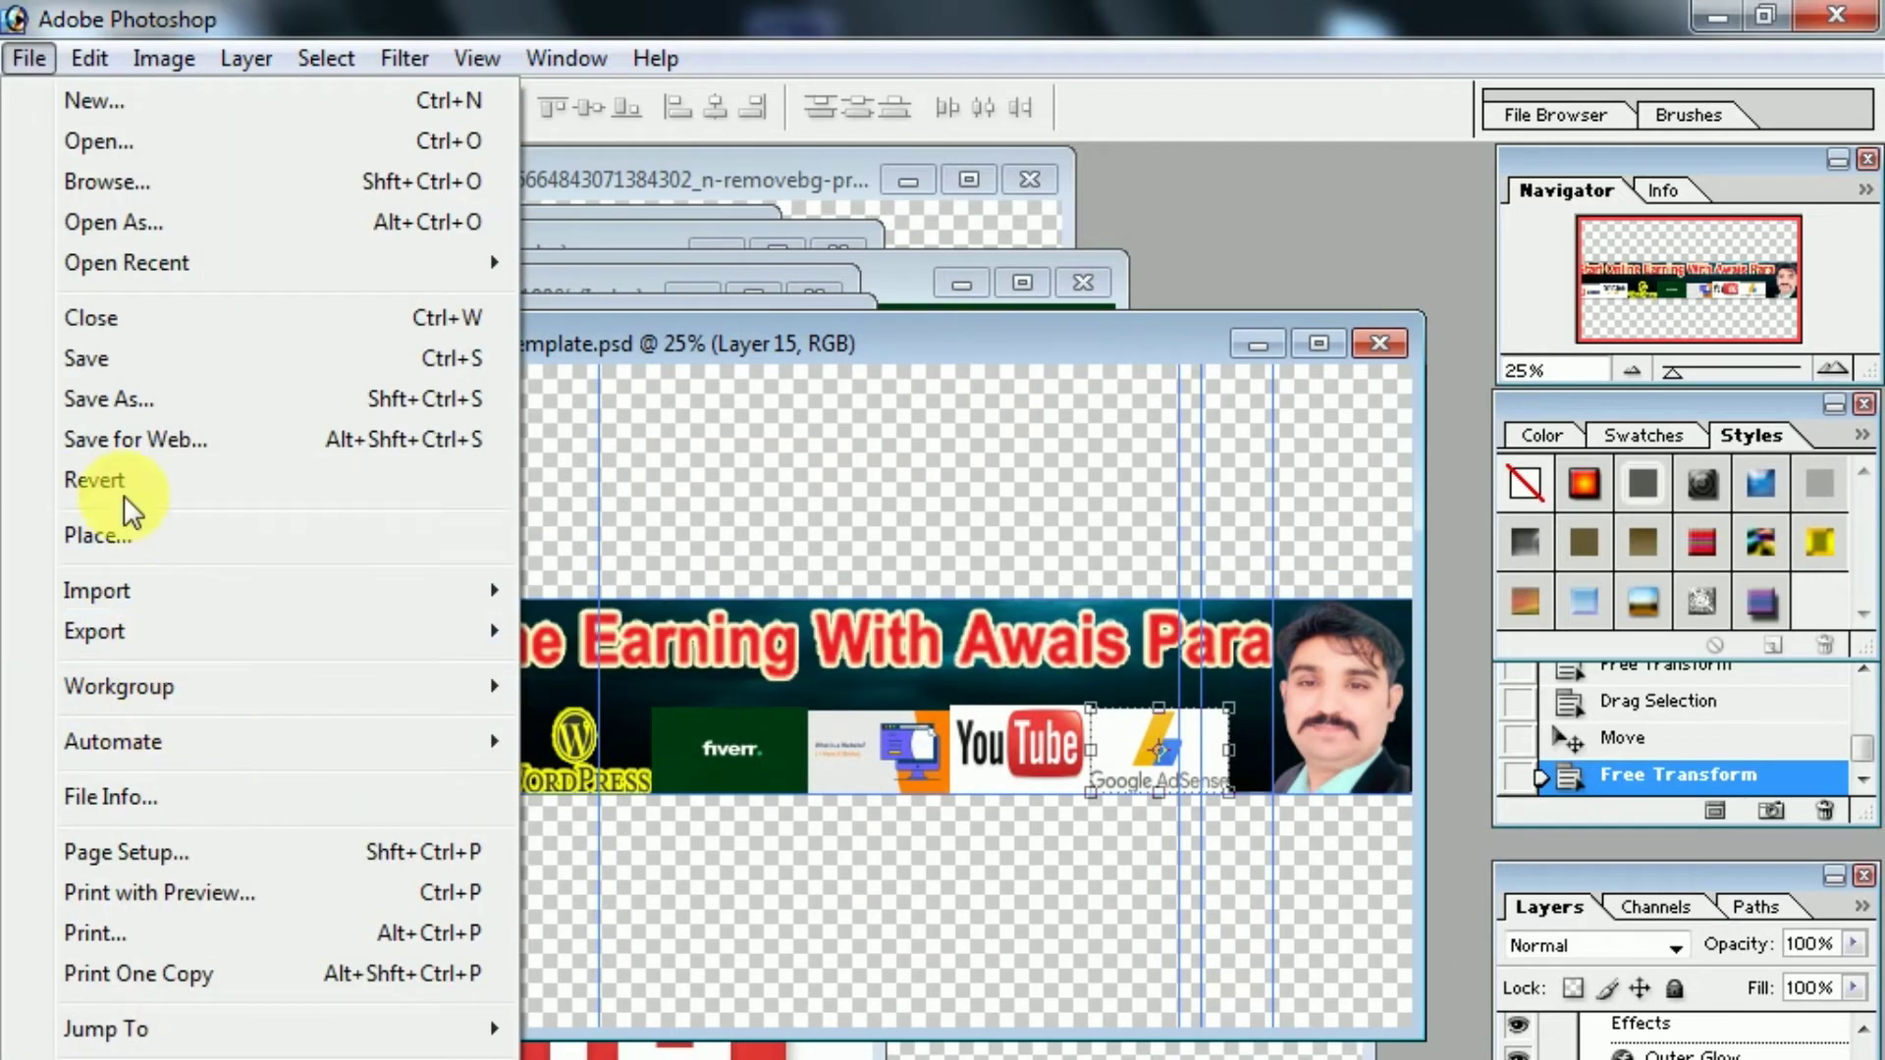
{"action": "left_click", "coordinate": [108, 399]}
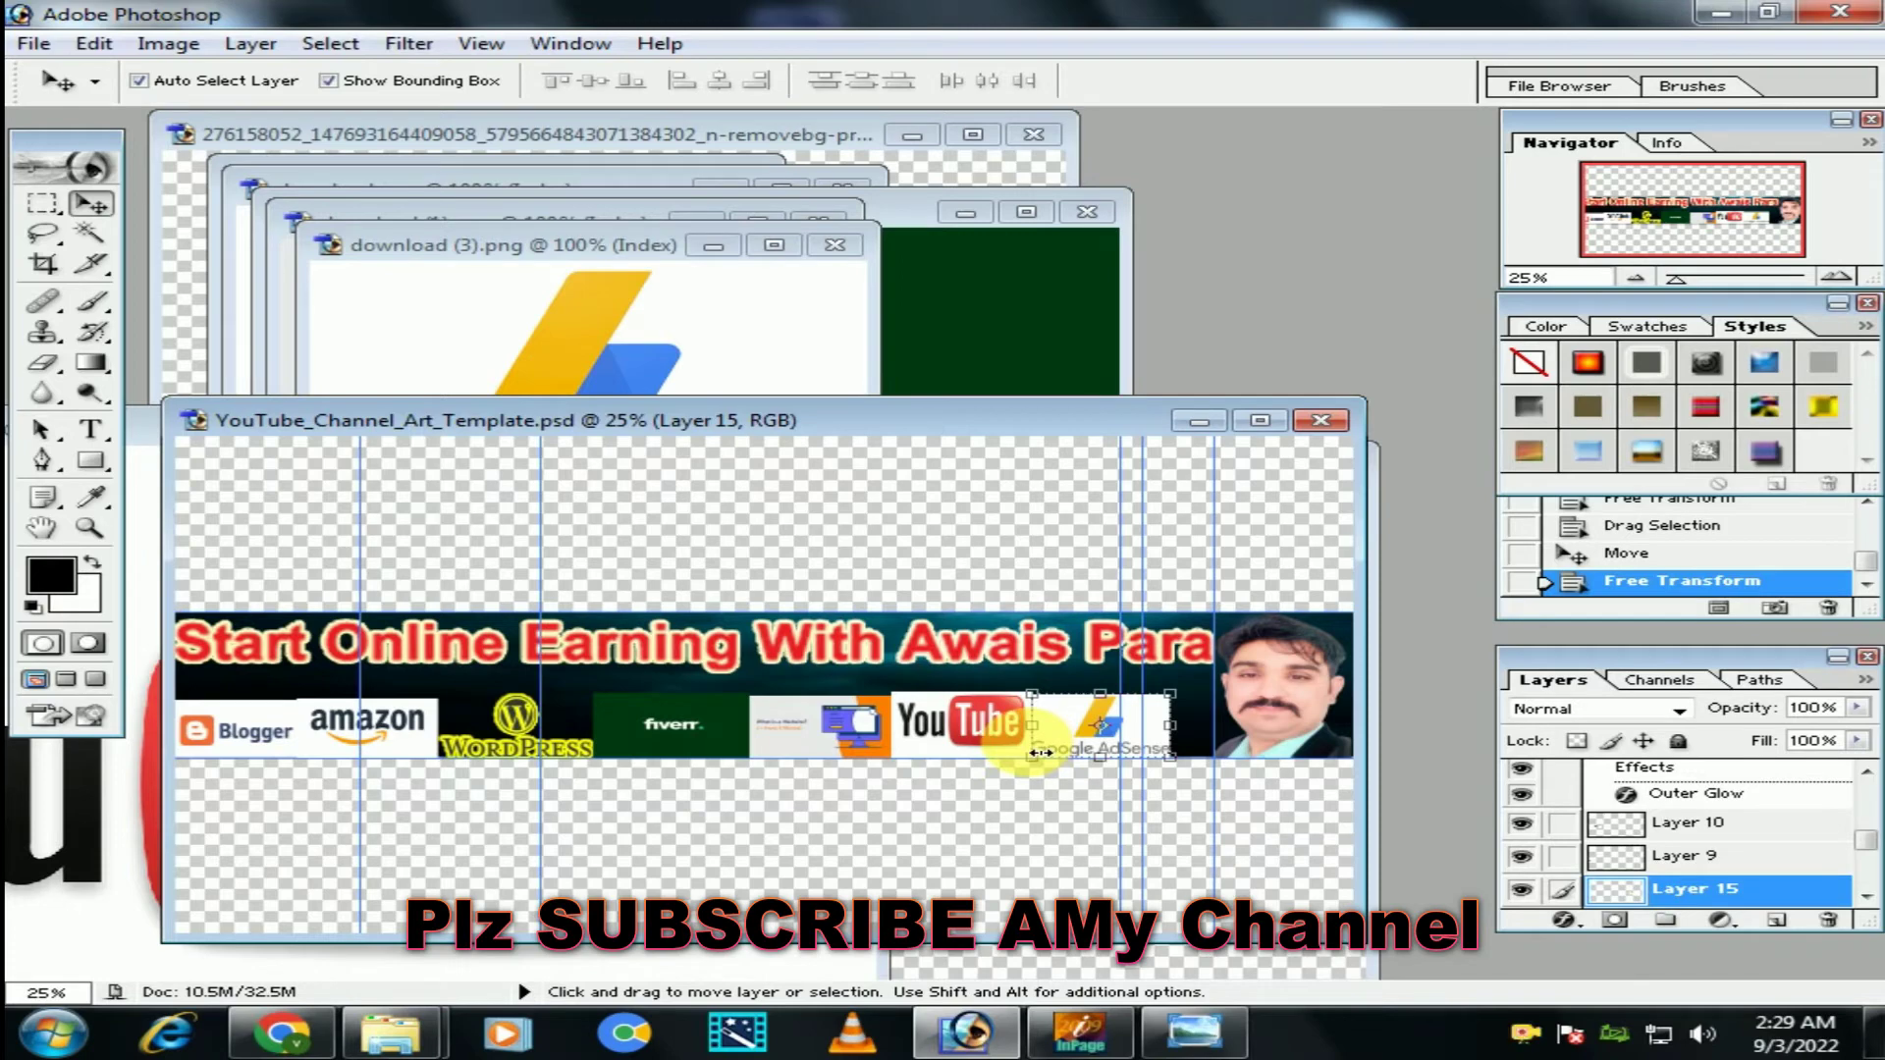
Step: Start saving a copy of the banner in JPEG format with the file name "channel art"
{"action": "left_click_drag", "start_coordinate": [899, 419], "coordinate": [960, 260]}
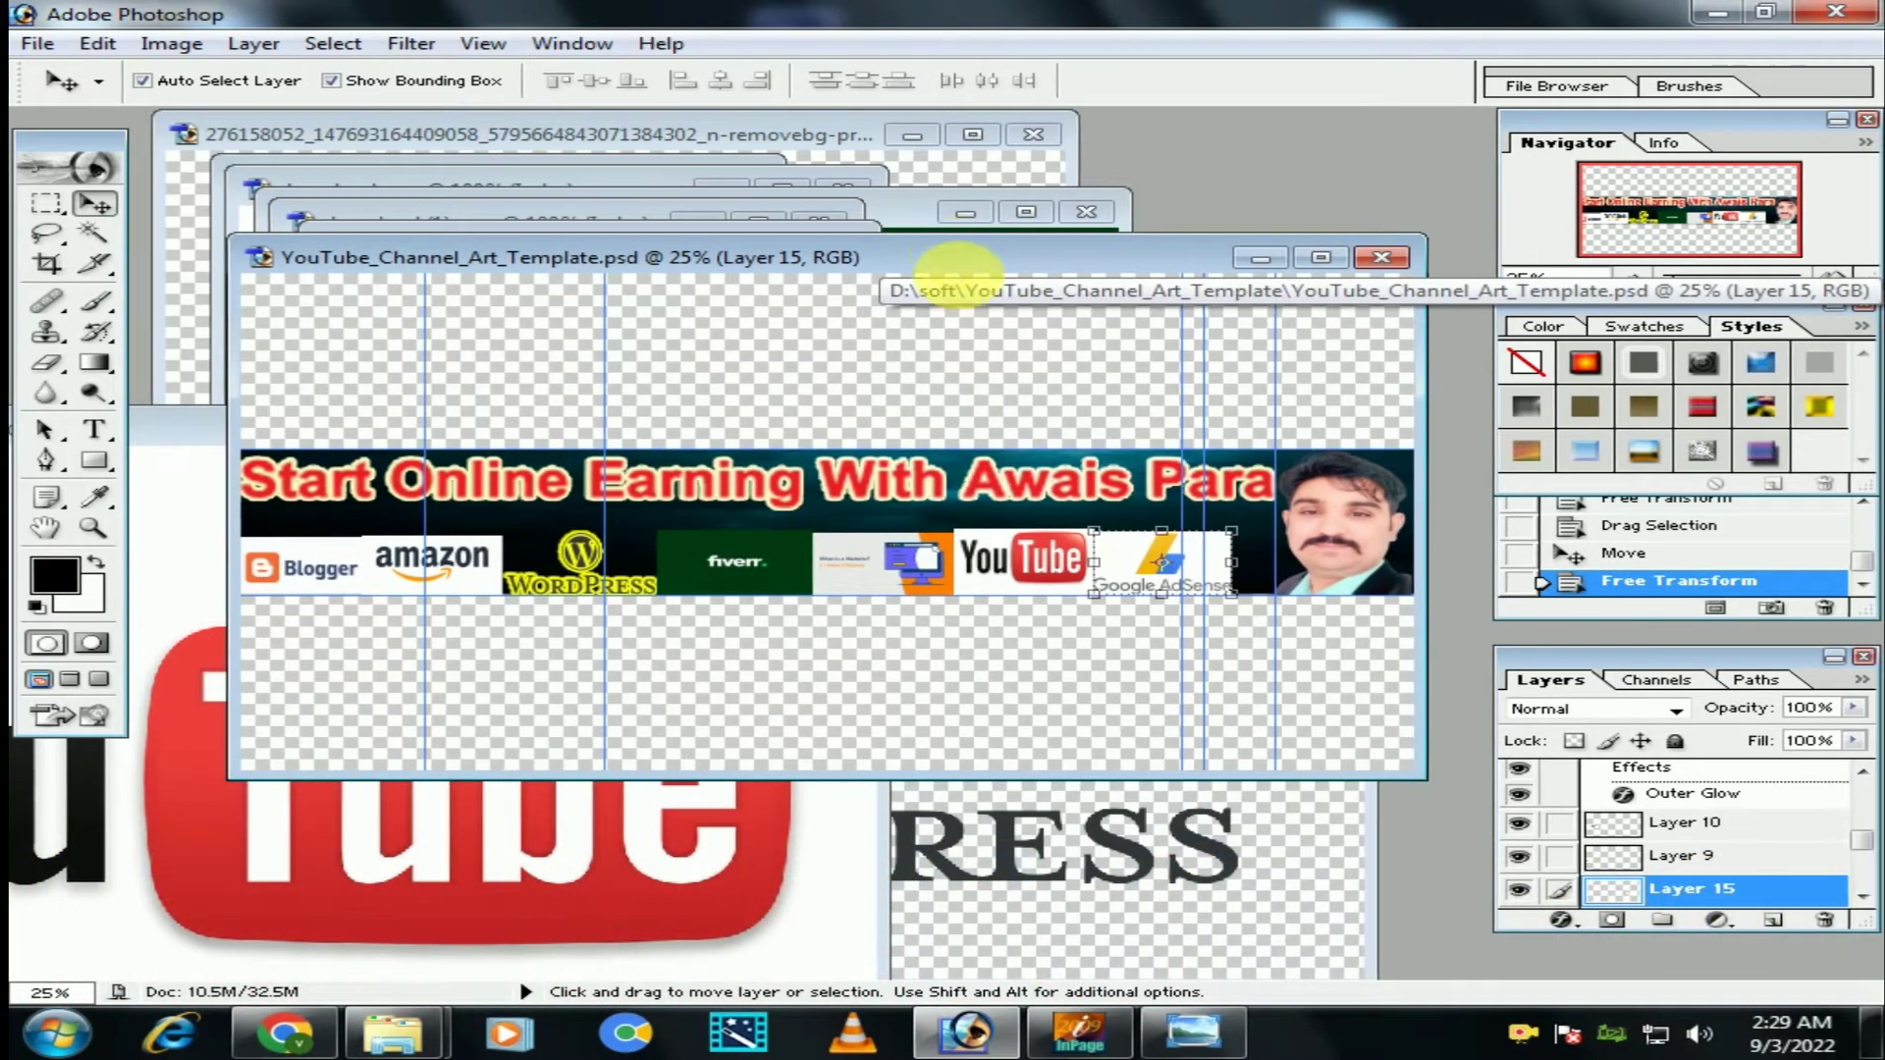
{"action": "left_click", "coordinate": [36, 44]}
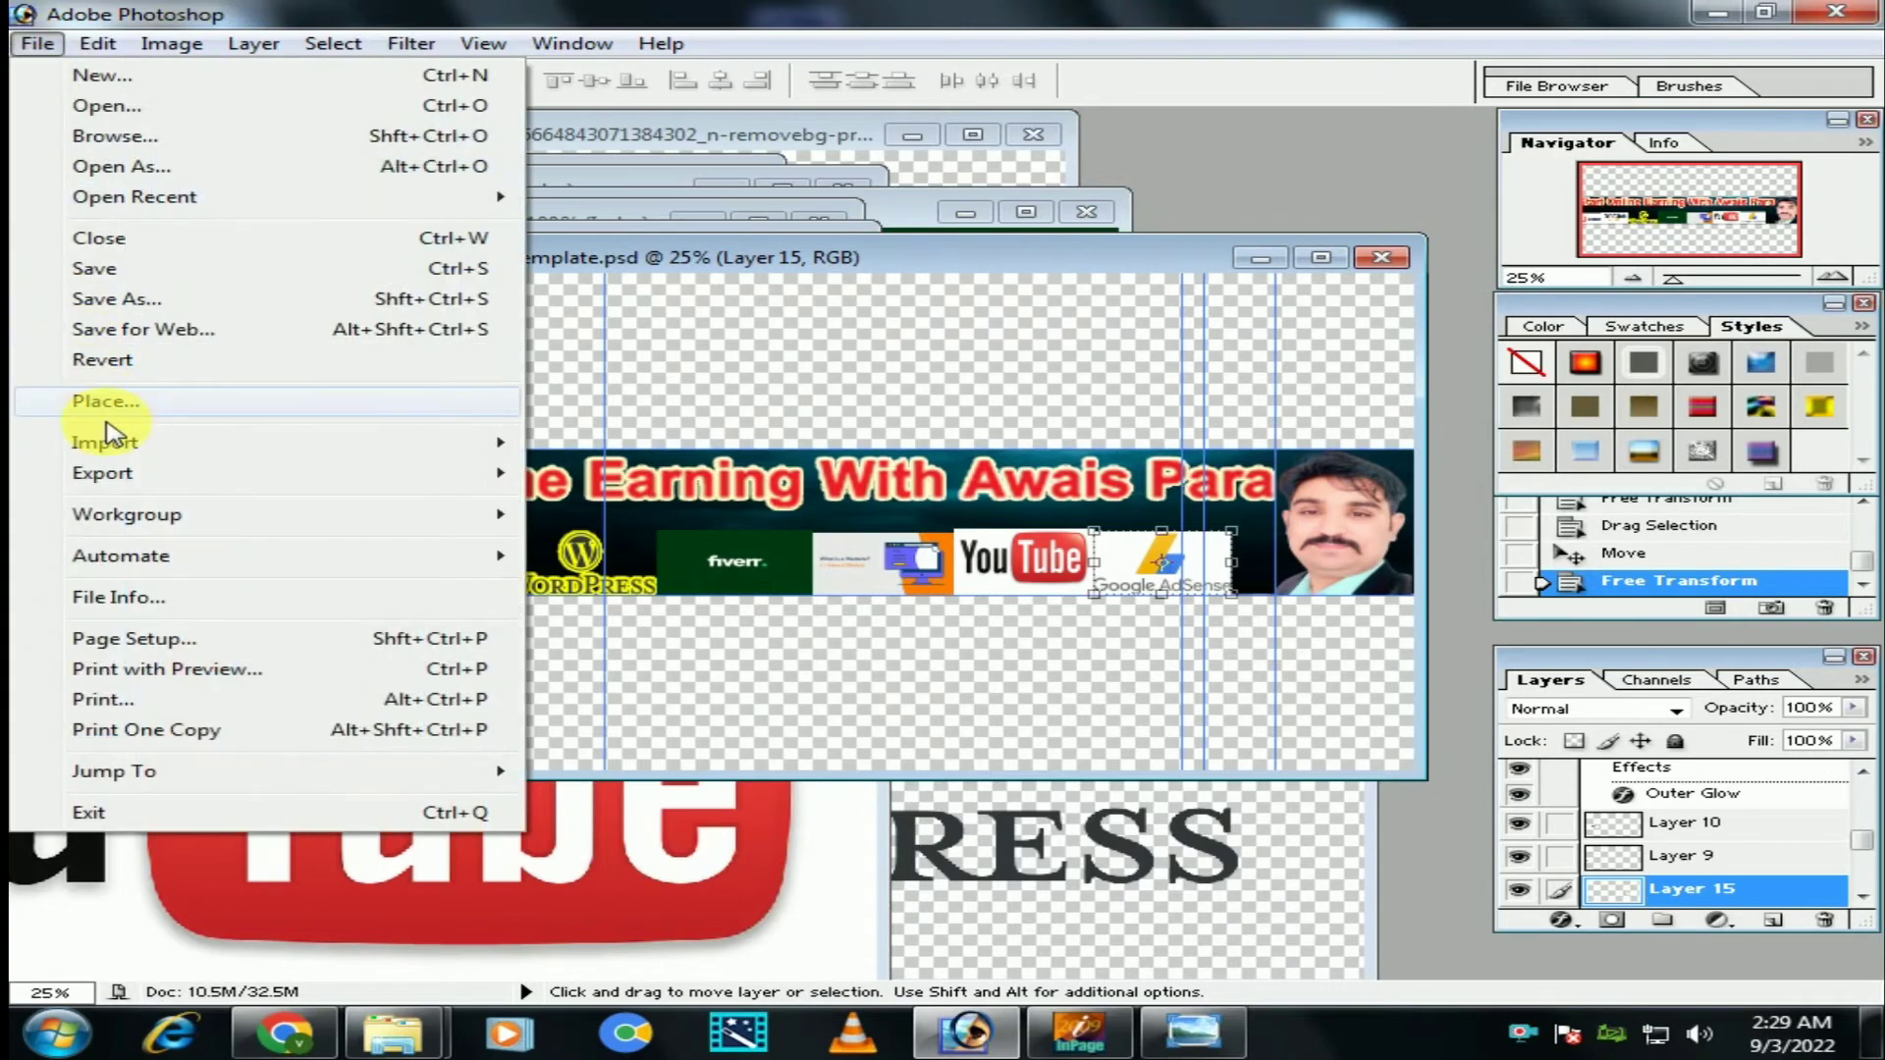
{"action": "mouse_move", "coordinate": [131, 480]}
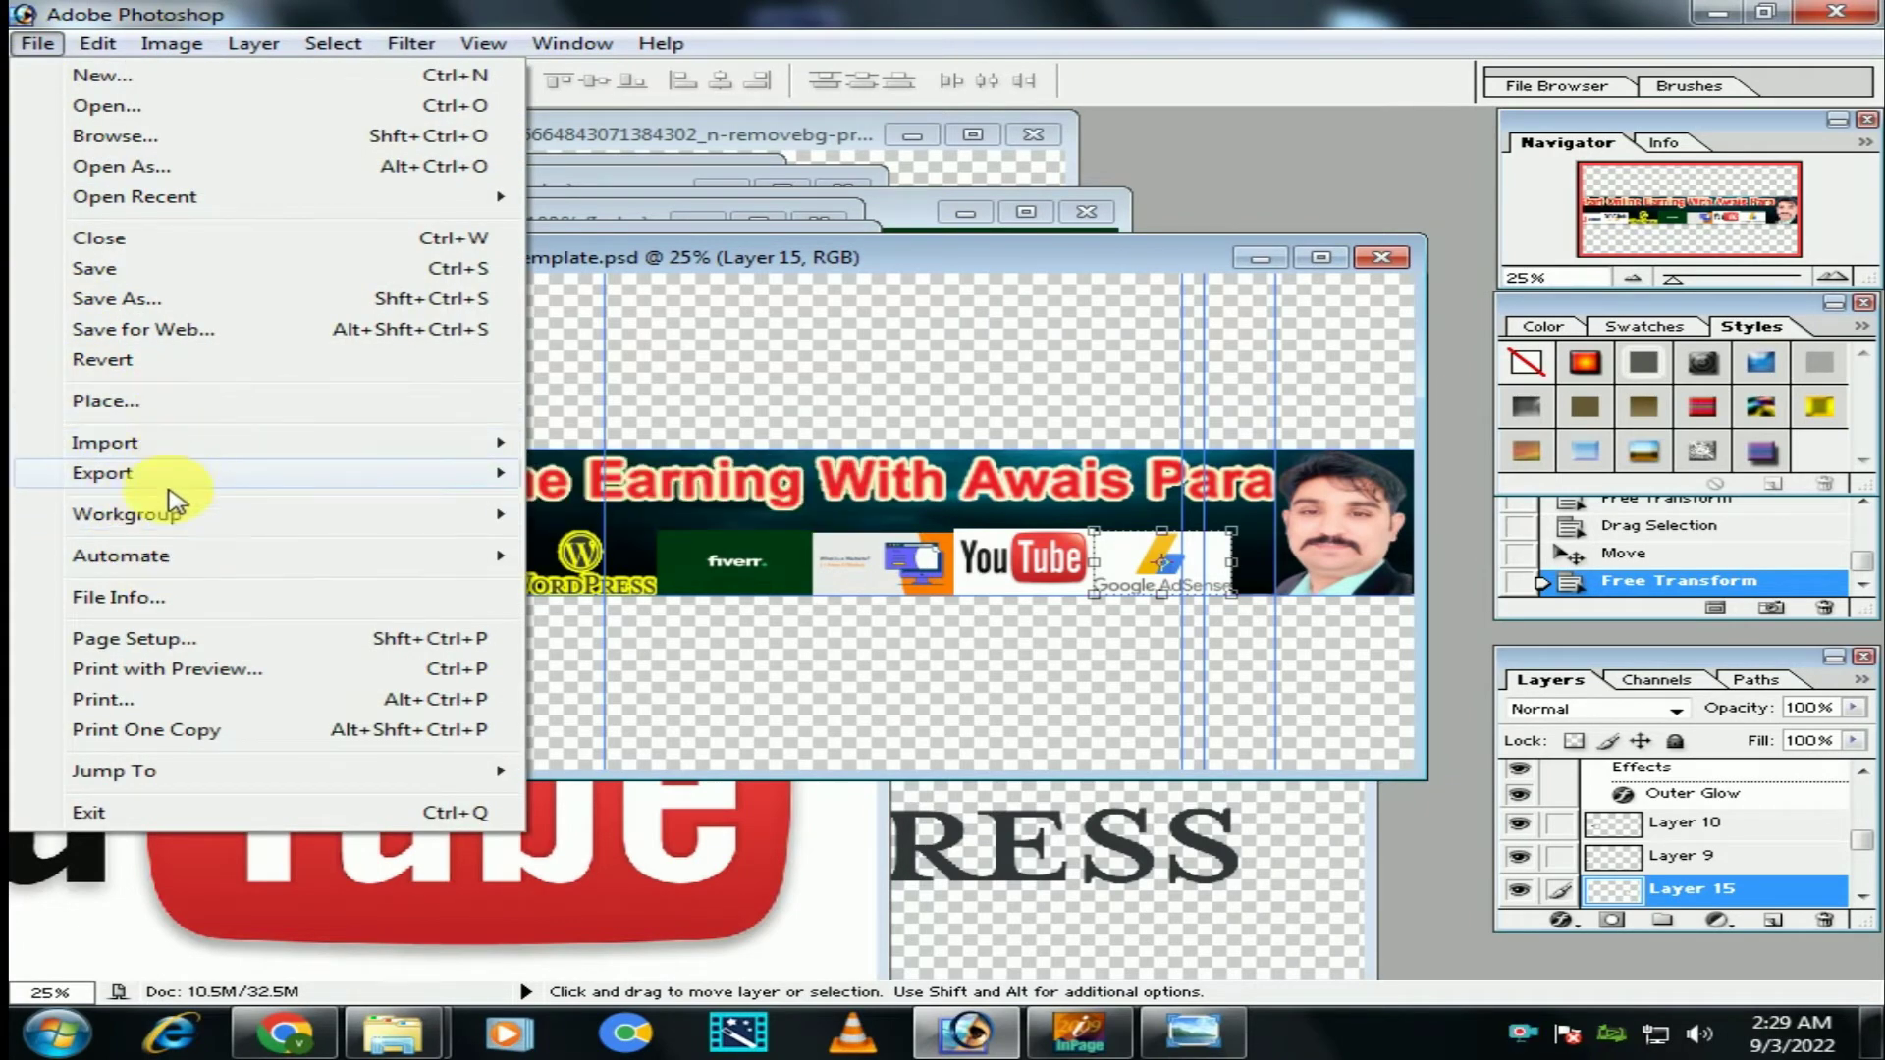
{"action": "left_click", "coordinate": [123, 310]}
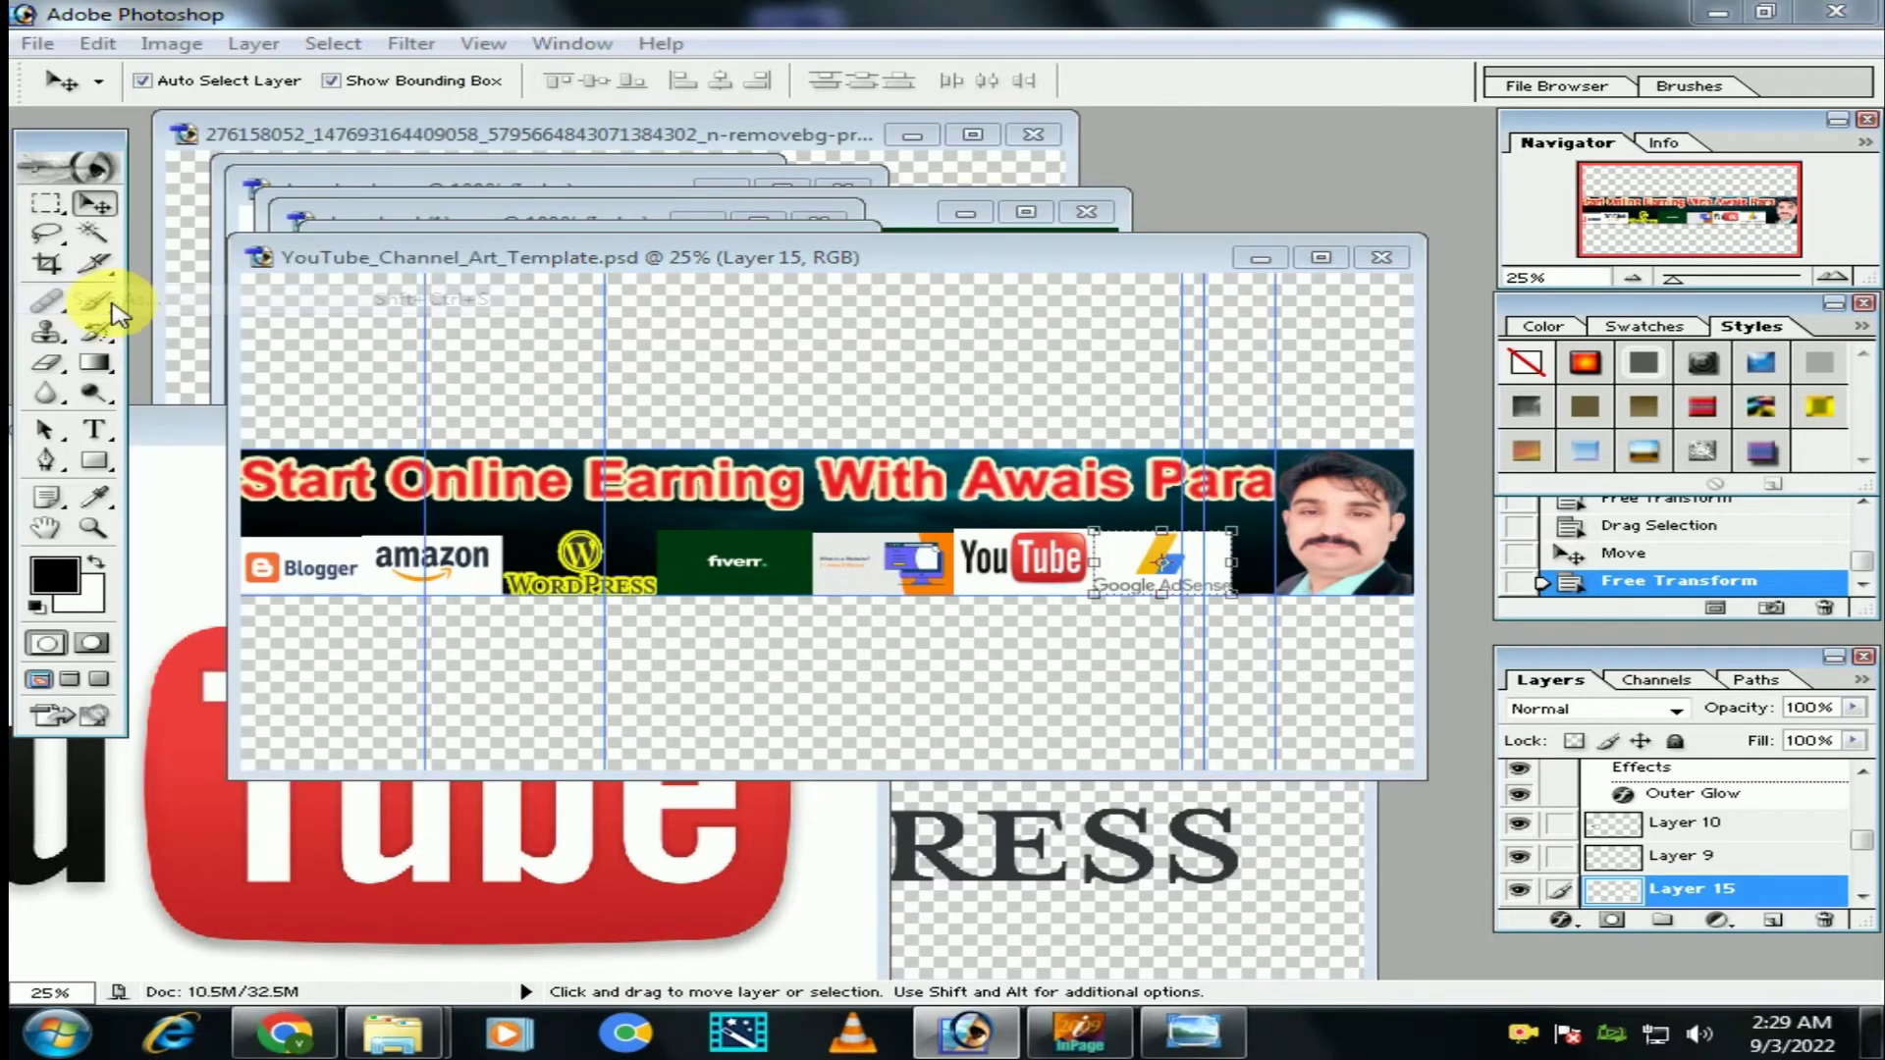
{"action": "left_click", "coordinate": [837, 617]}
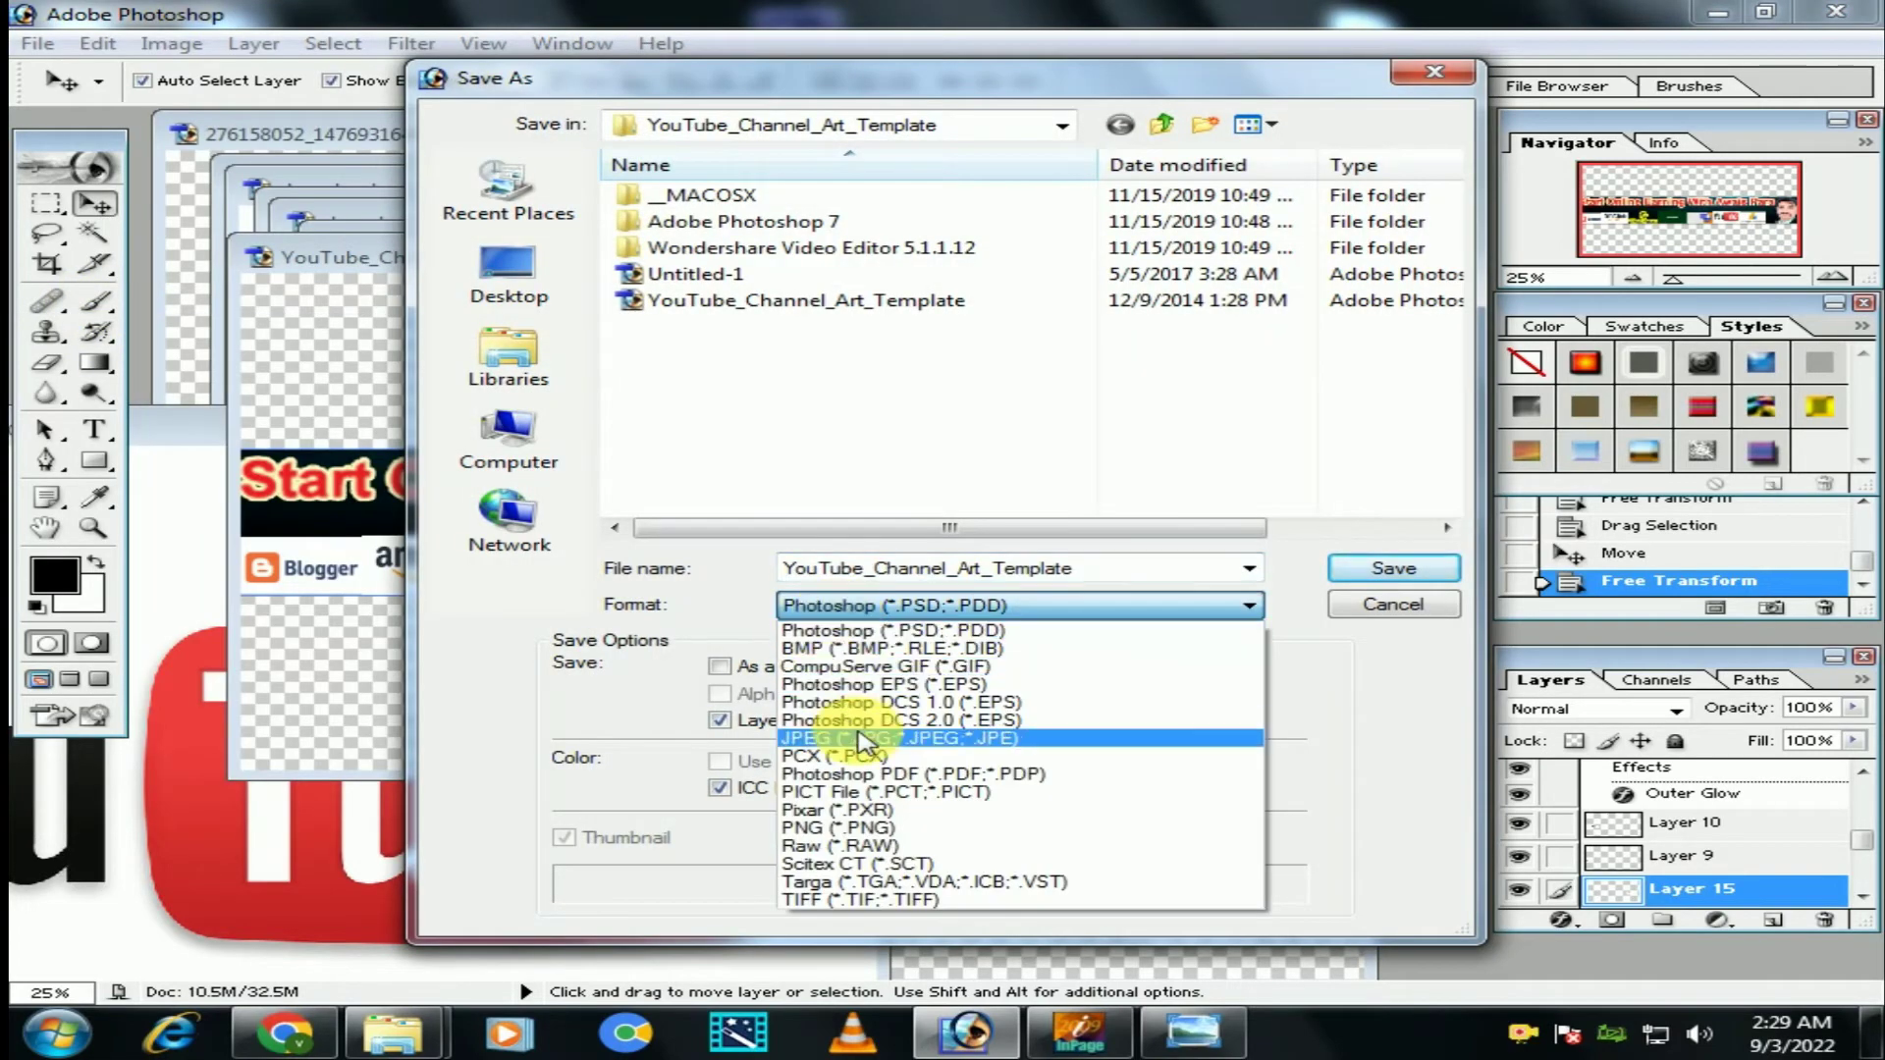
{"action": "left_click", "coordinate": [751, 735]}
{"action": "double_click", "coordinate": [869, 568]}
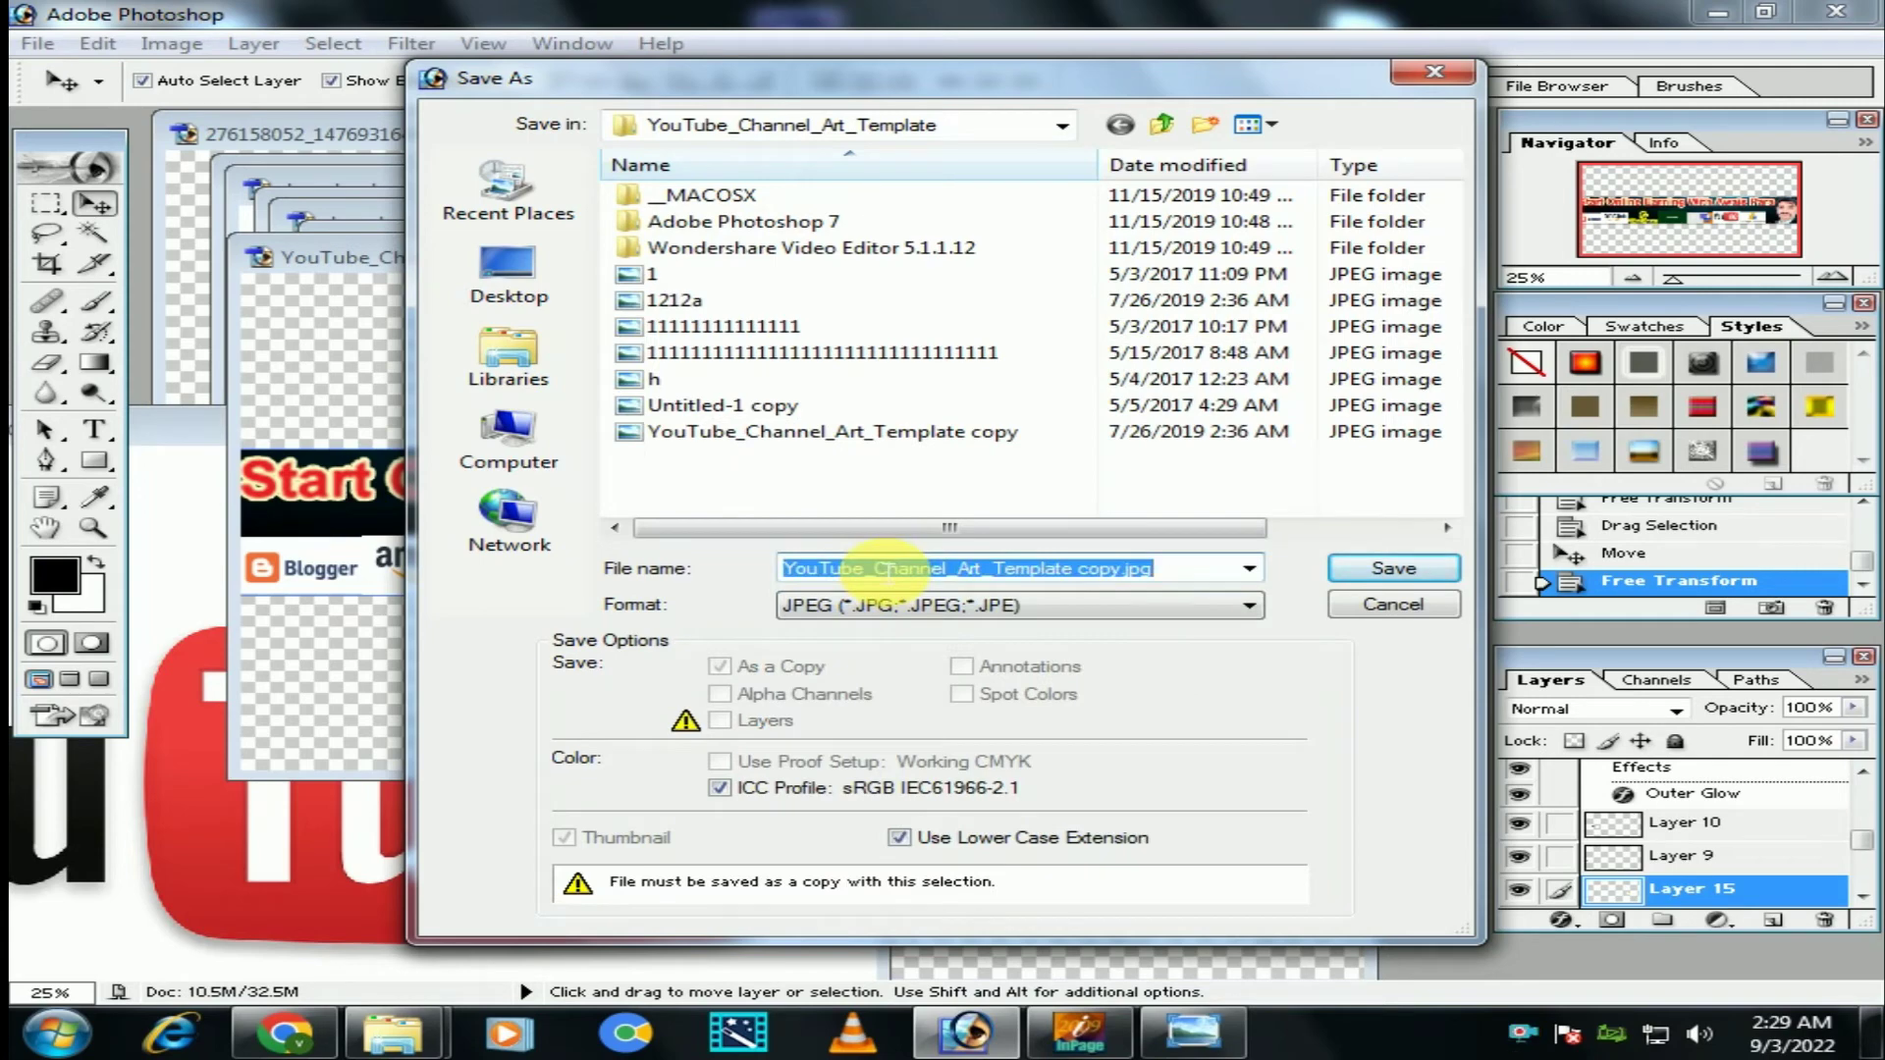
{"action": "type", "text": "channel art"}
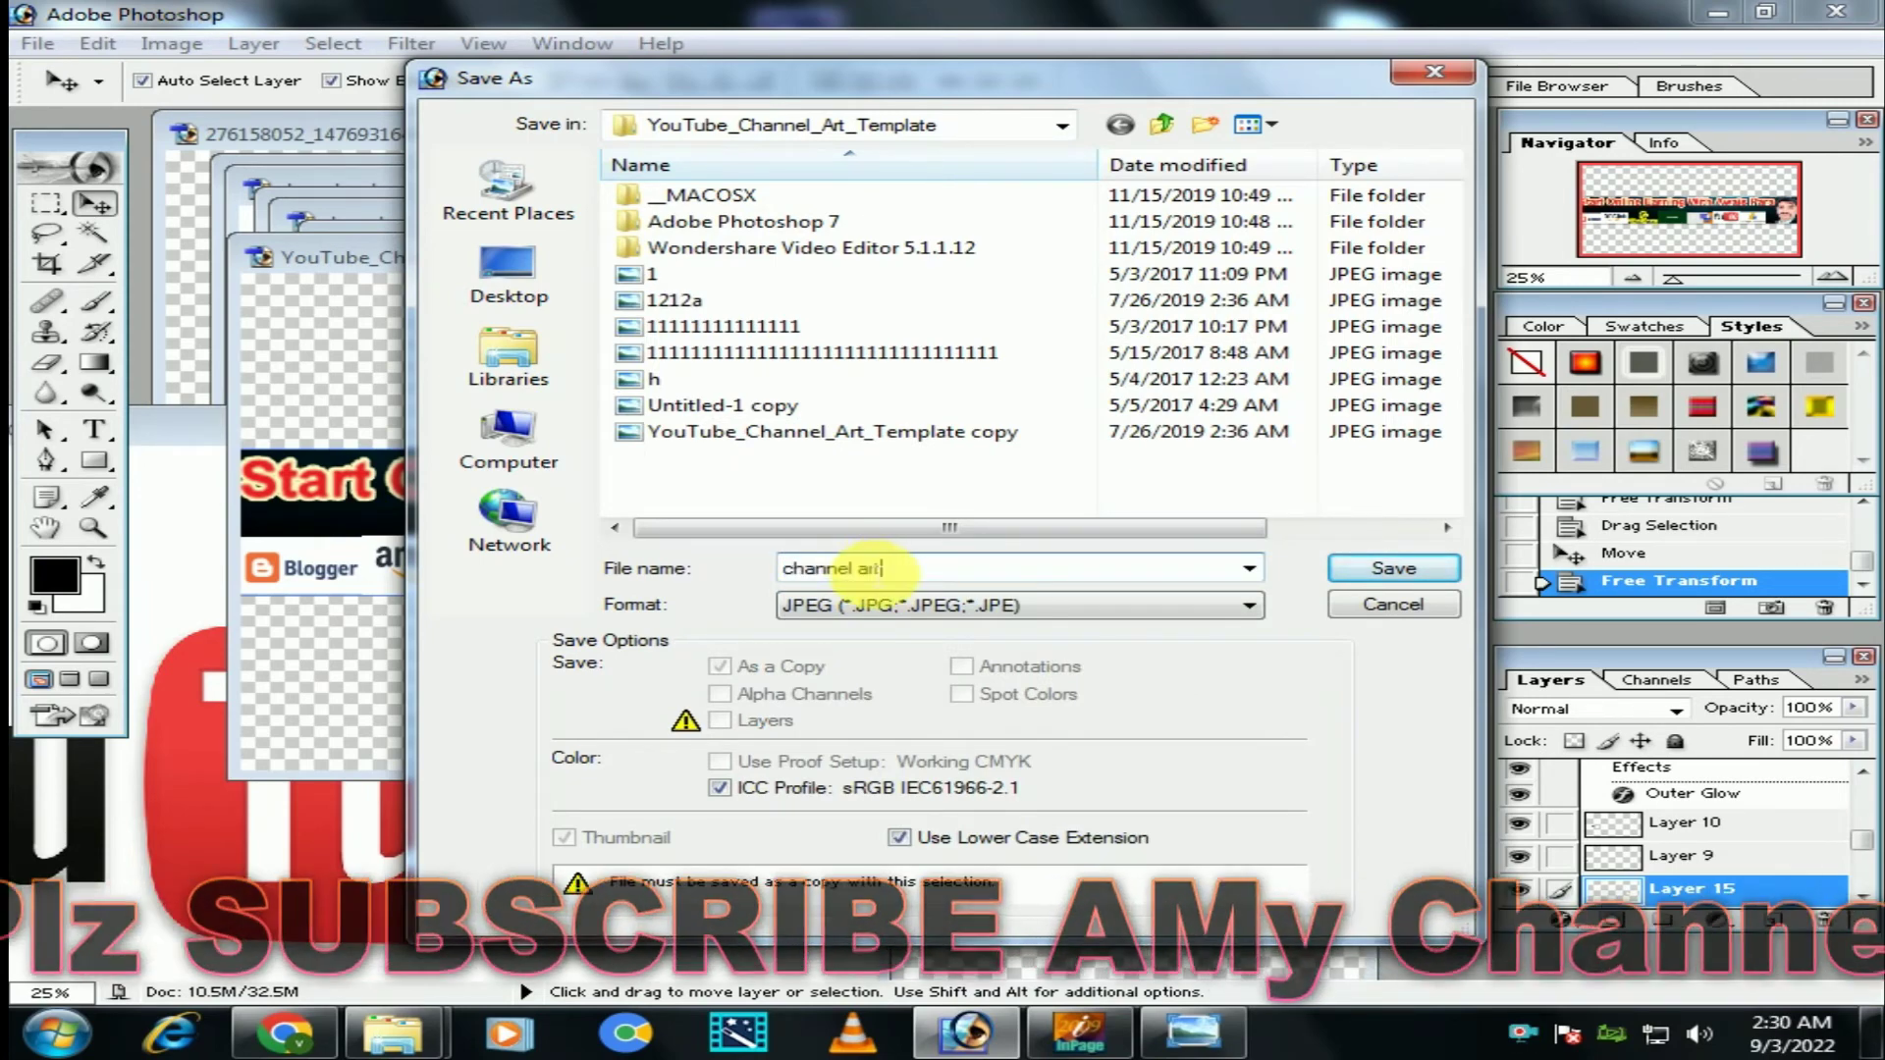
Step: Save the JPEG copy in New folder (2) on the Desktop at Maximum quality 12 in Progressive format
{"action": "left_click", "coordinate": [528, 280]}
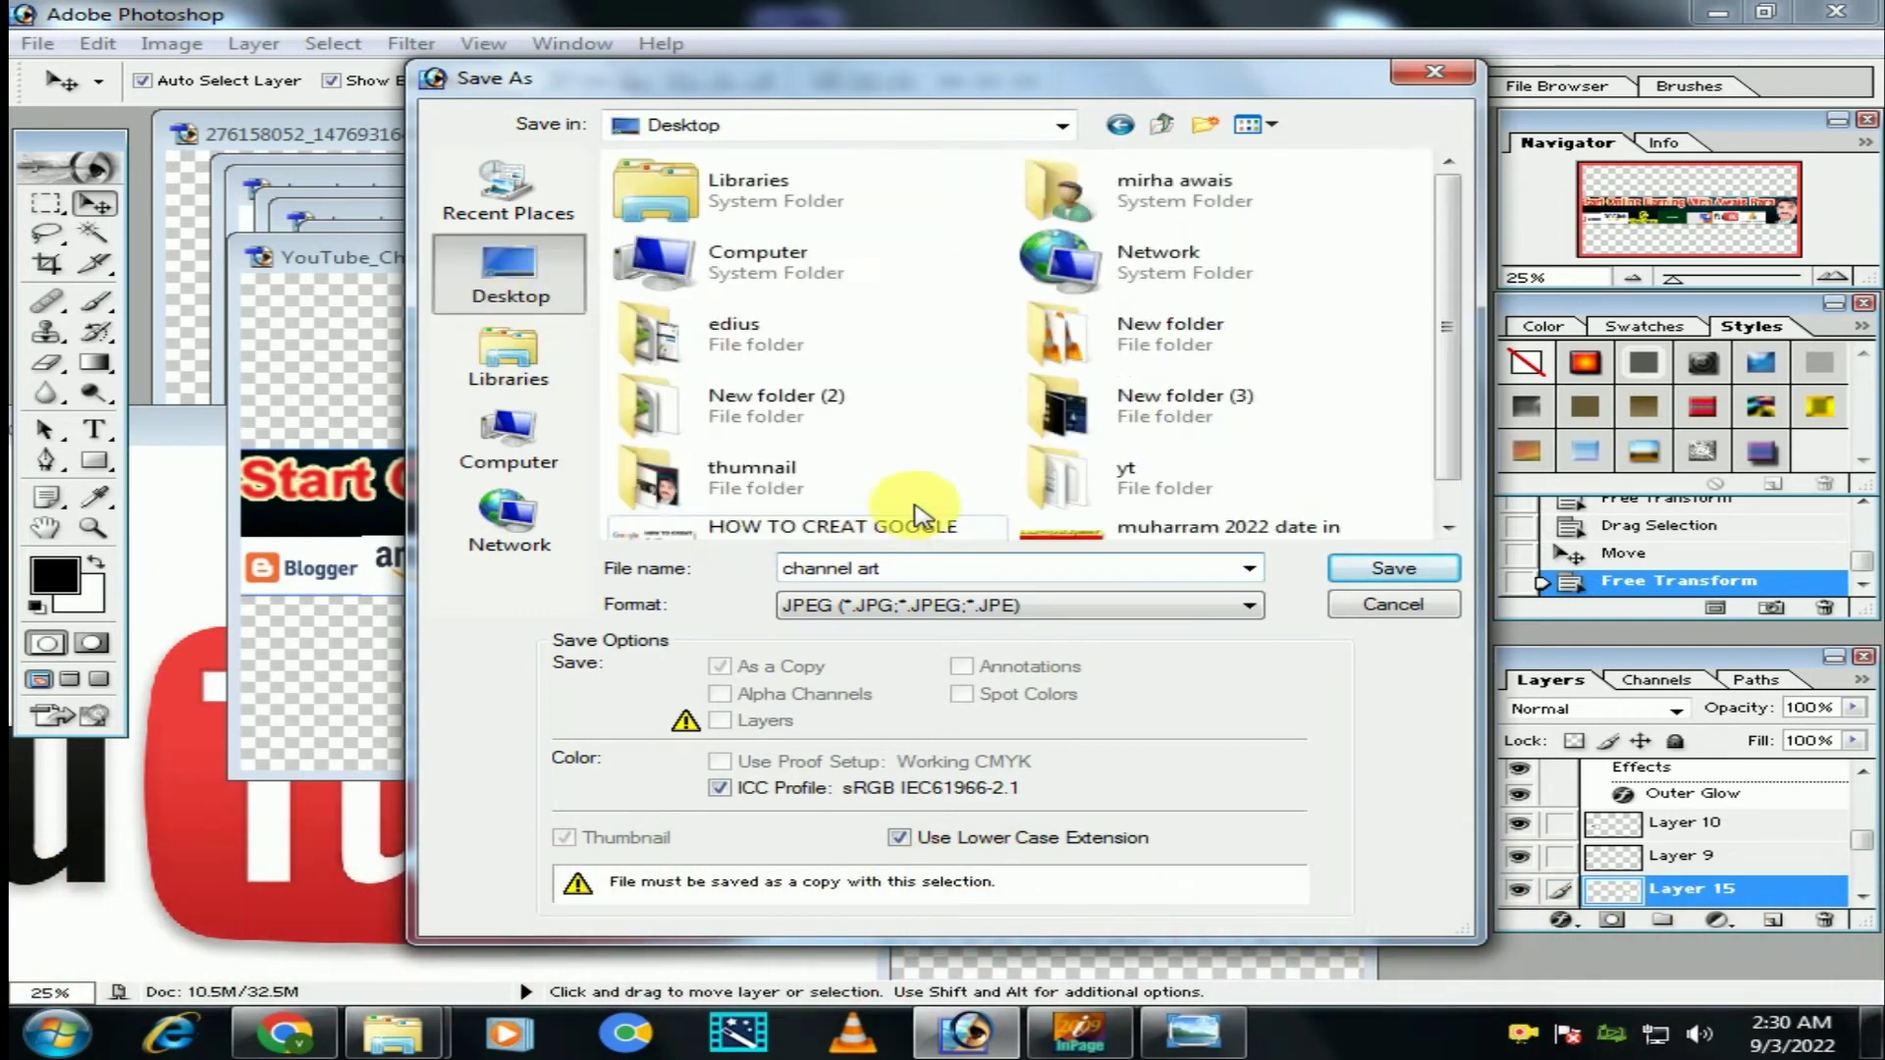
{"action": "double_click", "coordinate": [894, 430]}
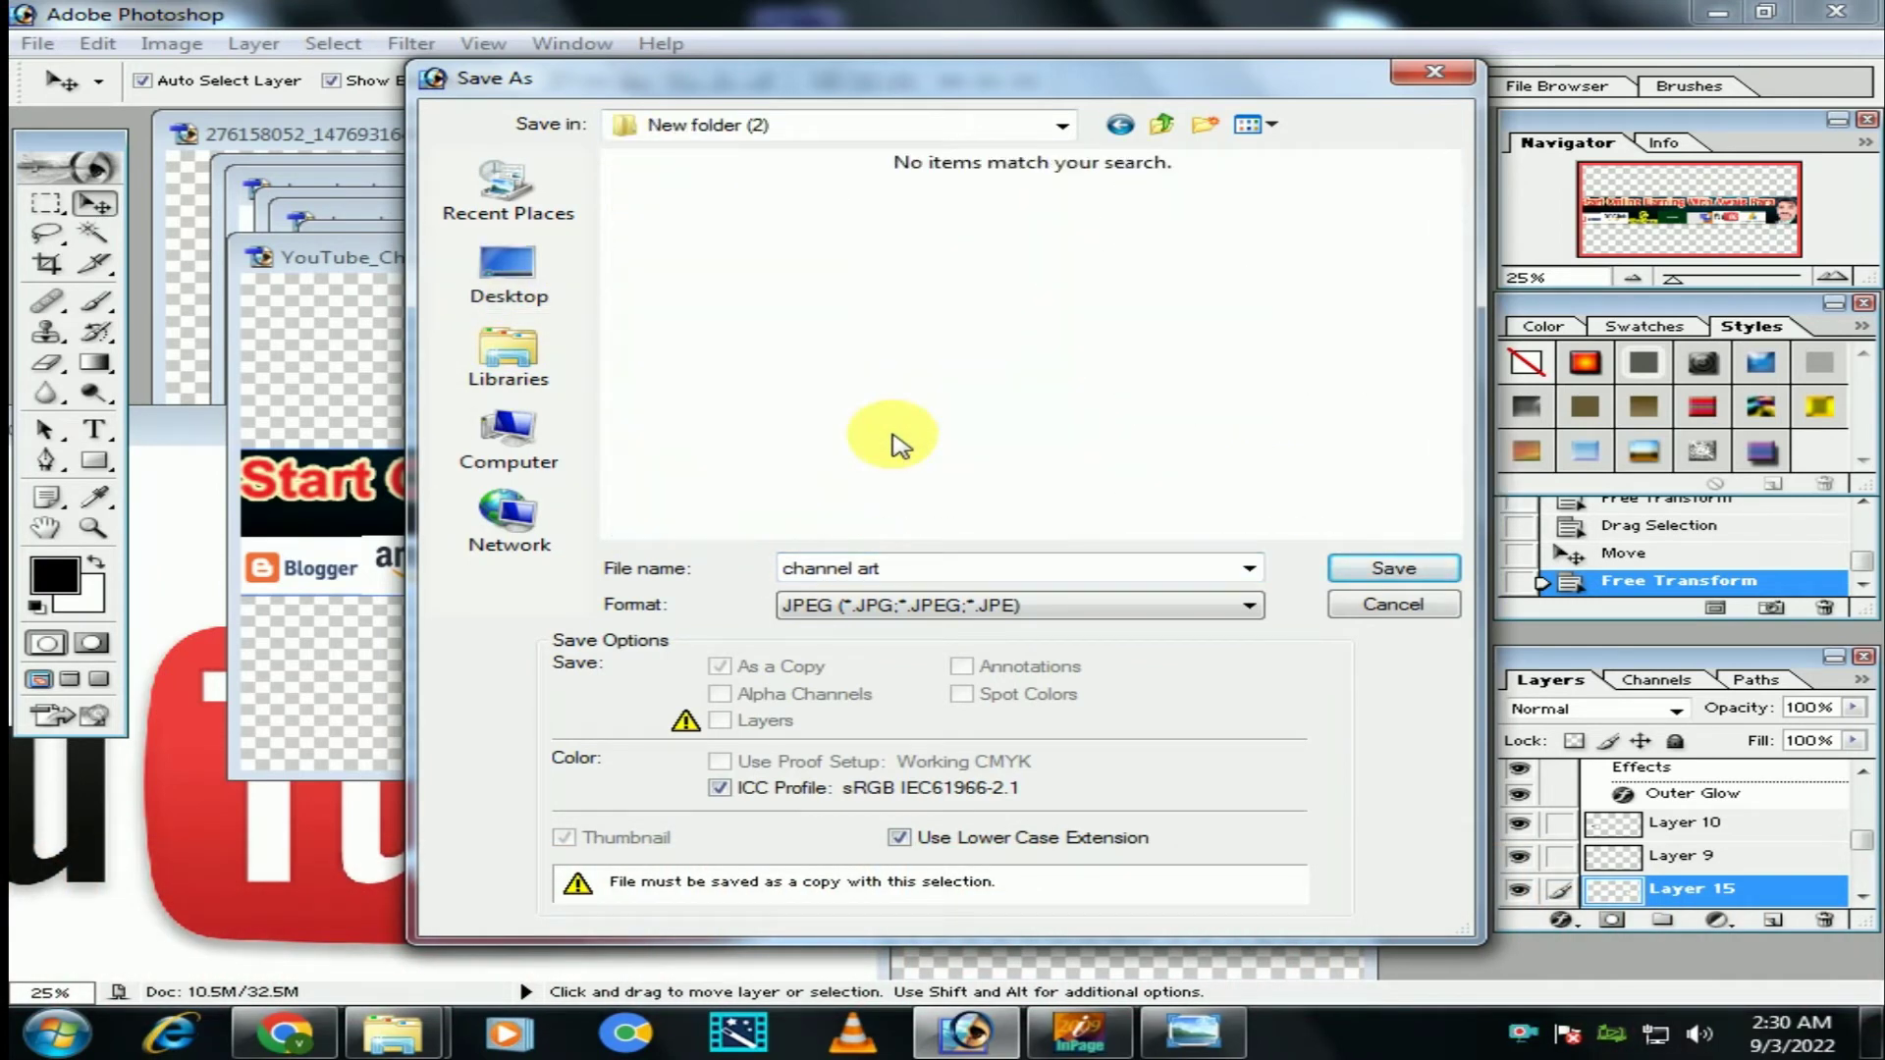
{"action": "left_click", "coordinate": [1348, 572]}
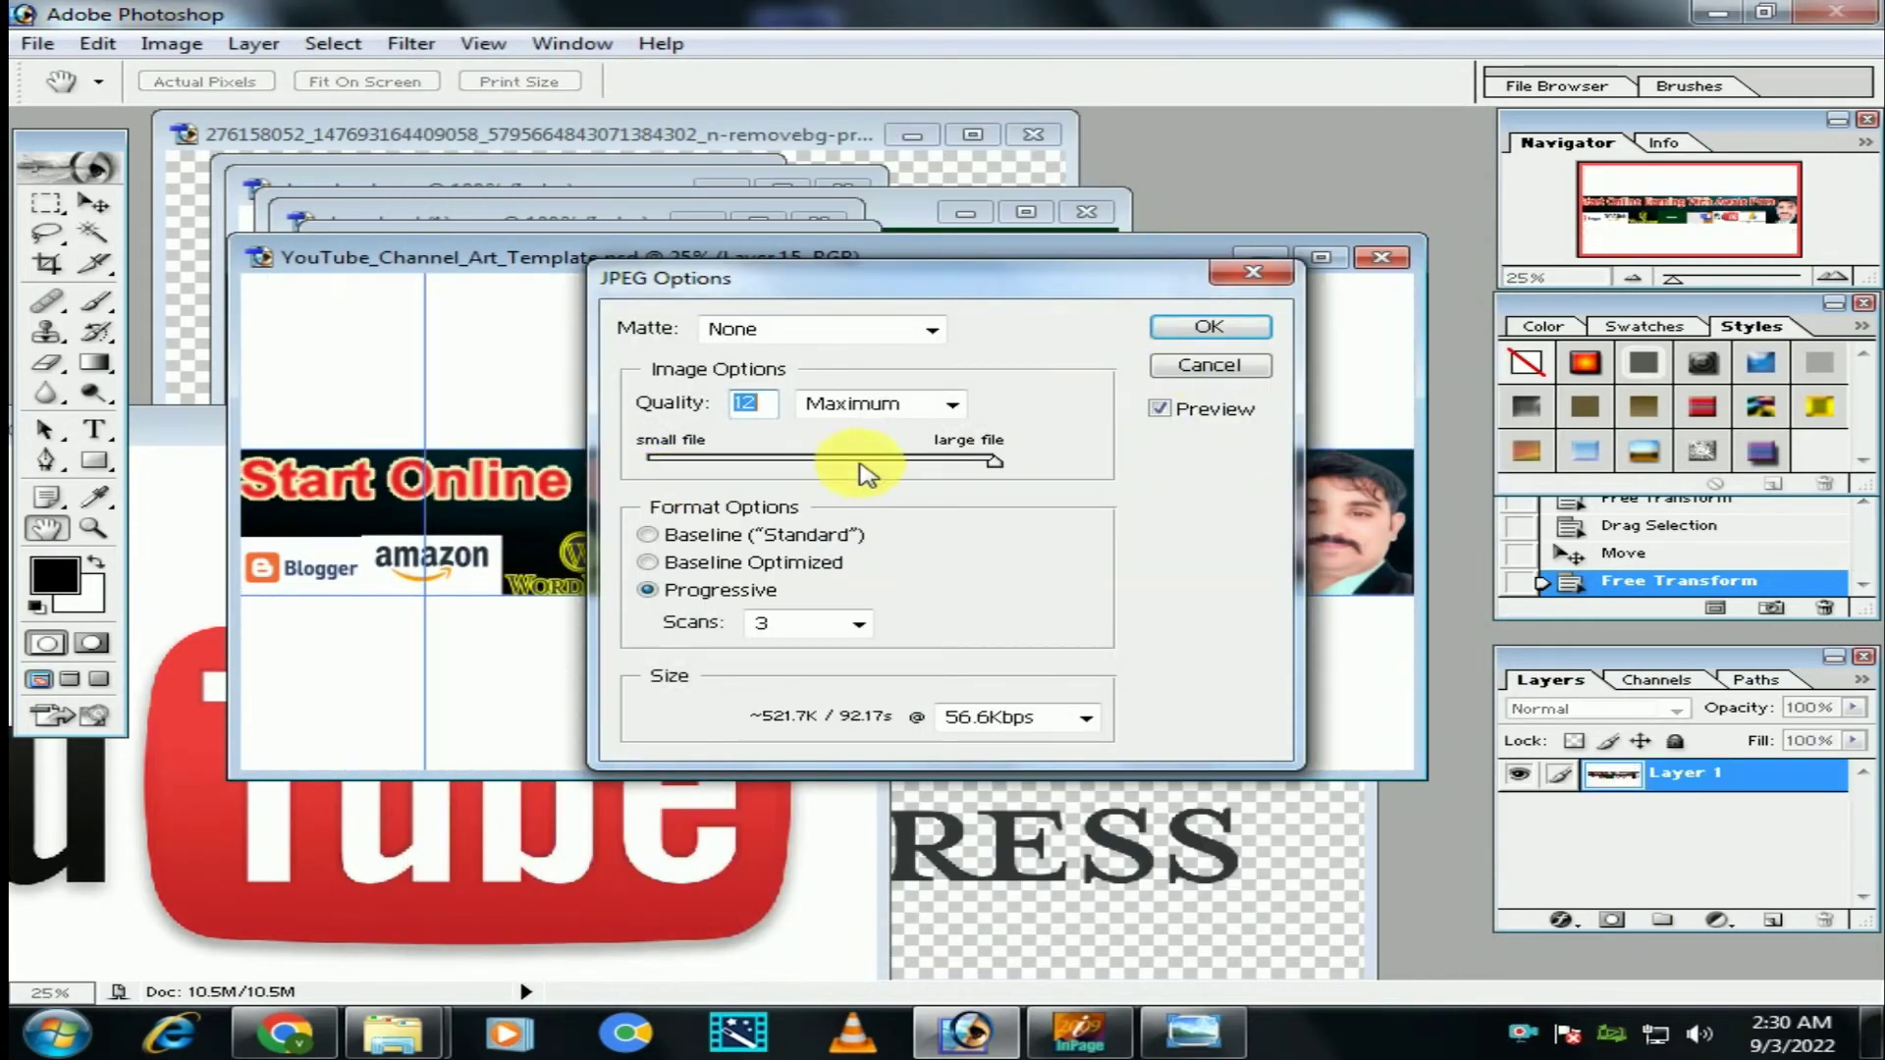
{"action": "left_click", "coordinate": [1208, 322]}
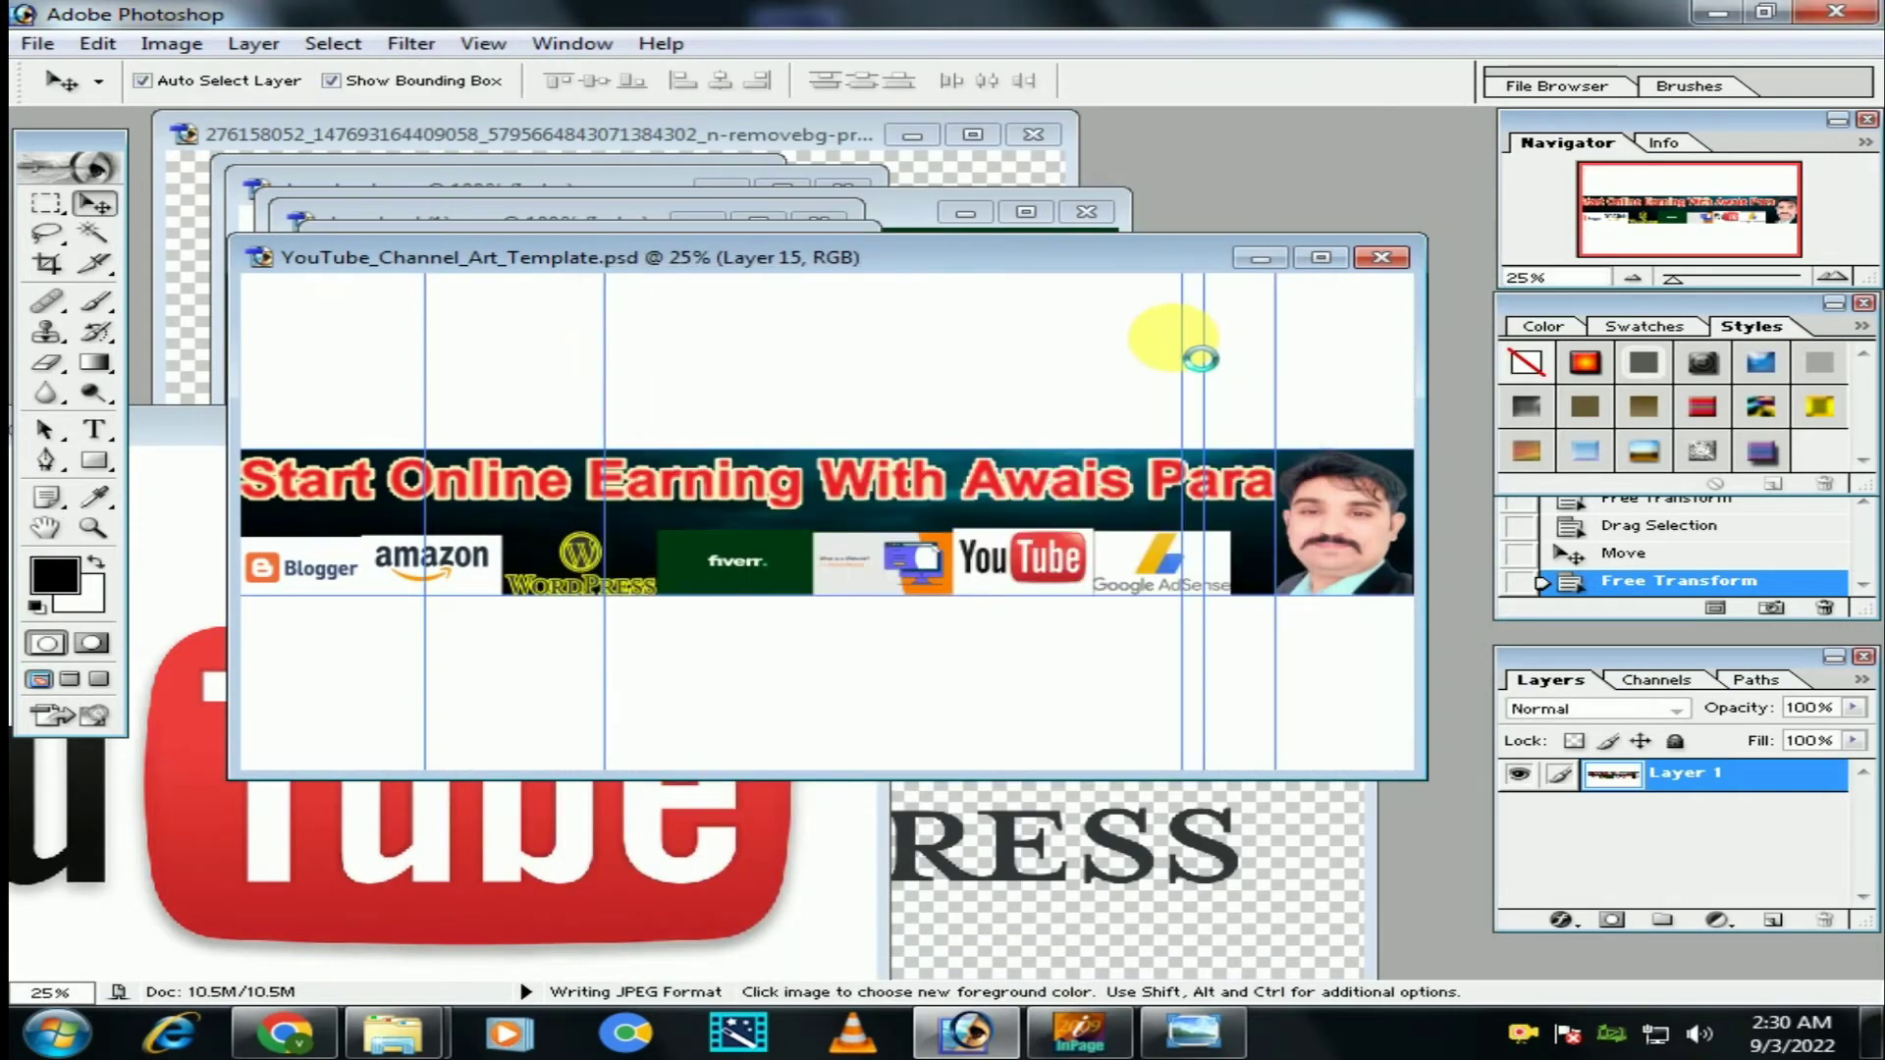
Step: Close Photoshop without saving the changes to the open documents
{"action": "left_click", "coordinate": [1836, 12]}
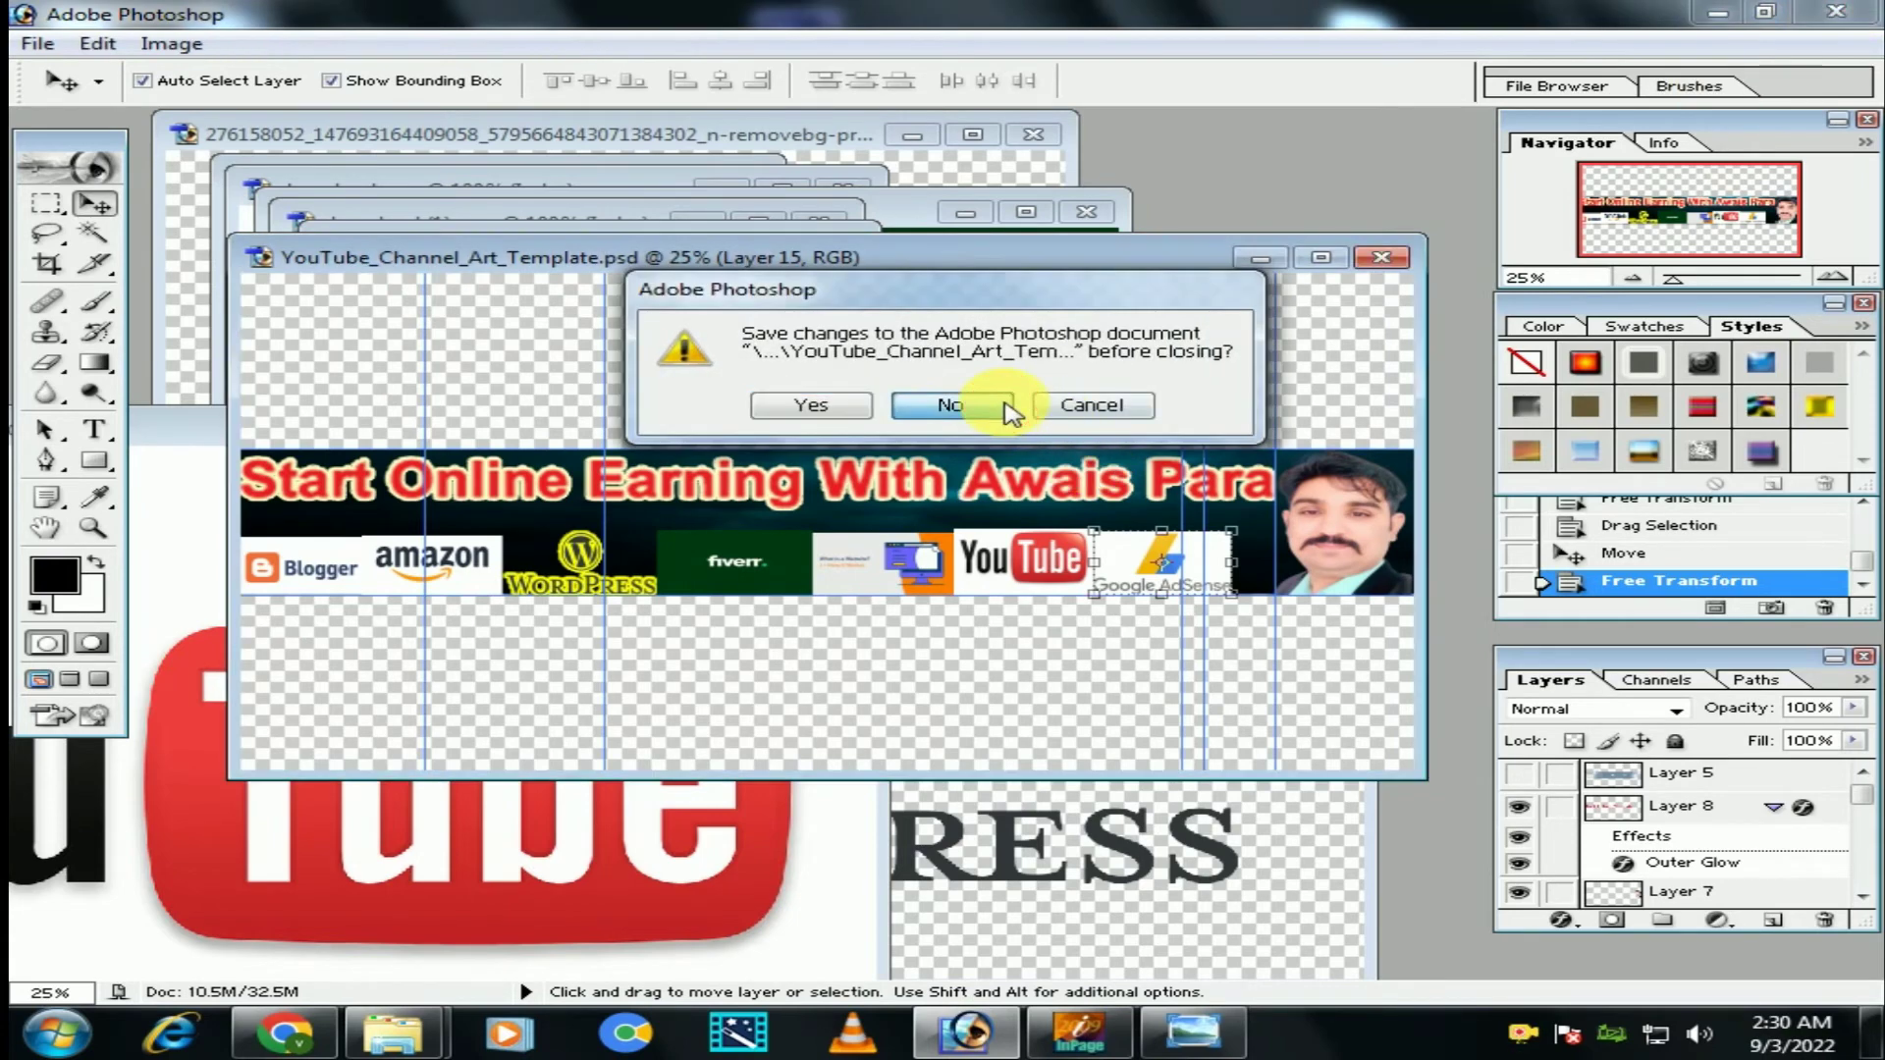
{"action": "left_click", "coordinate": [967, 405]}
{"action": "left_click", "coordinate": [950, 405]}
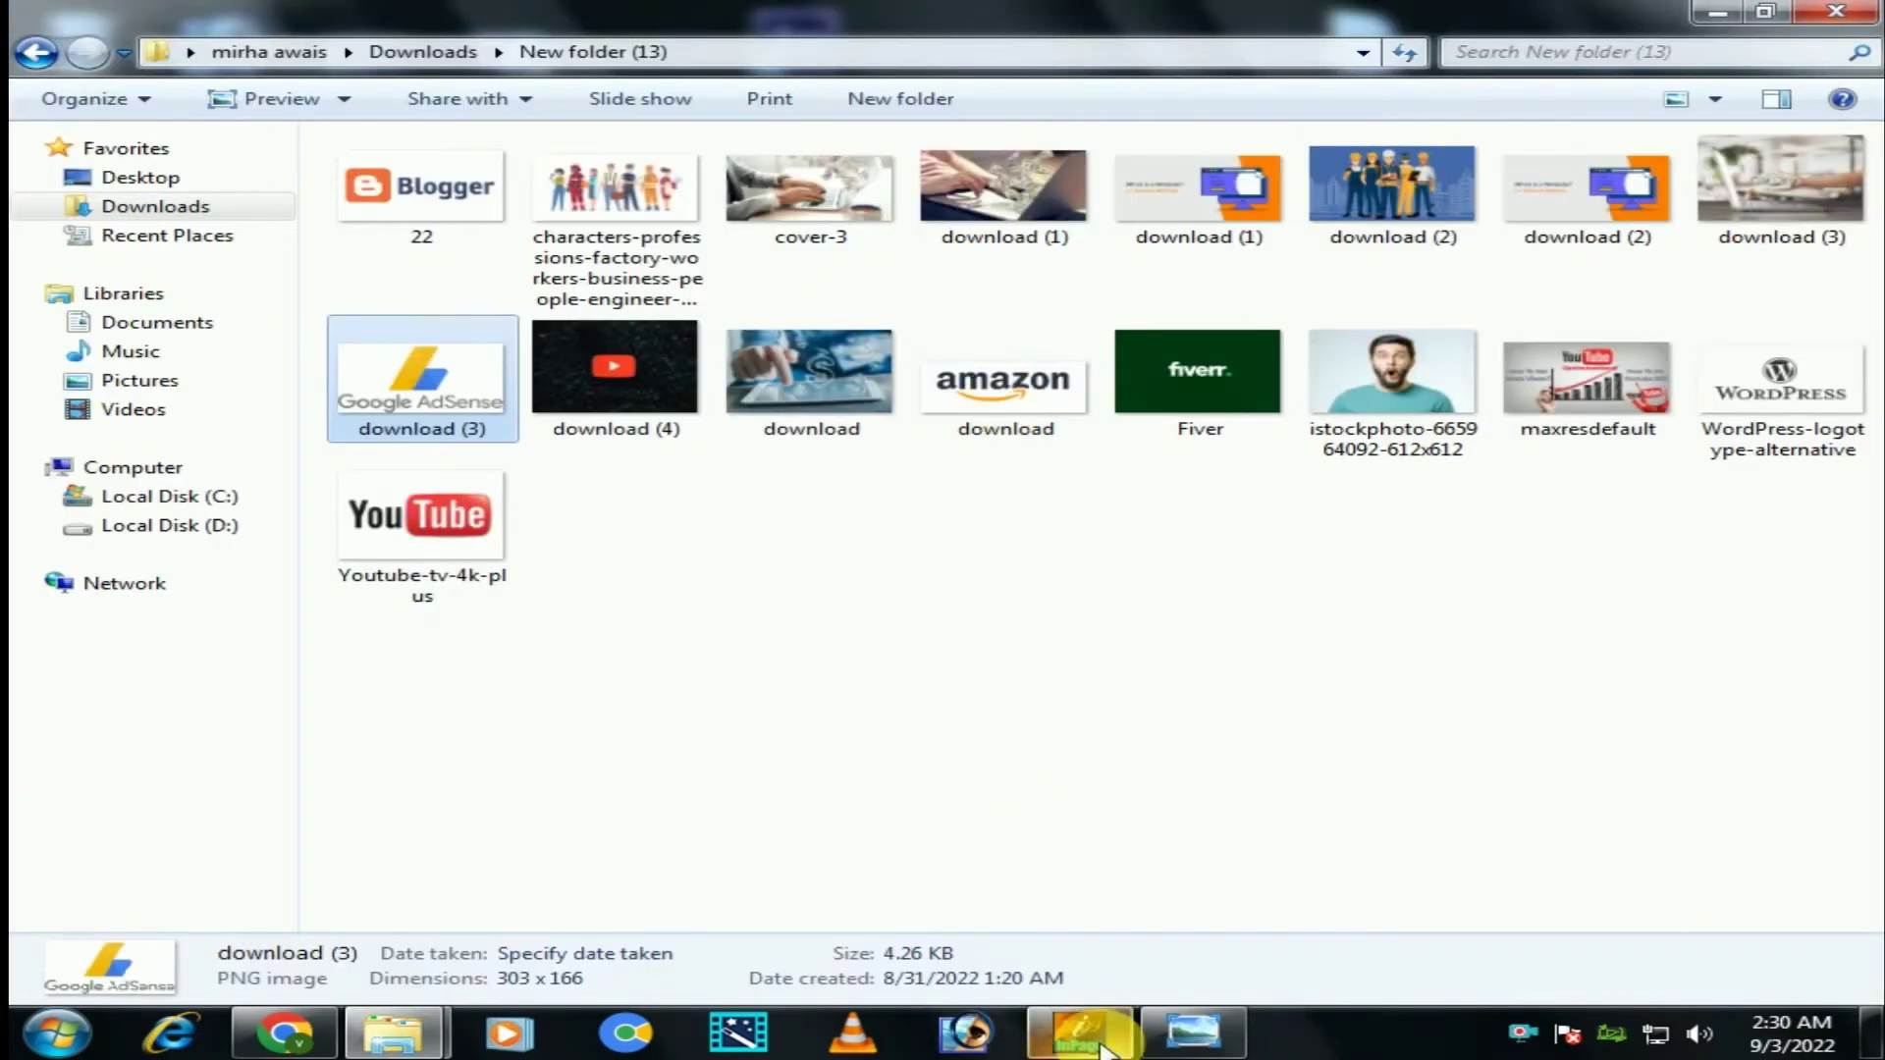
Step: Switch to InPage and close it without saving the Untitled-1 document
{"action": "key", "text": "alt+F4"}
{"action": "key", "text": "alt+F4"}
{"action": "left_click", "coordinate": [918, 580]}
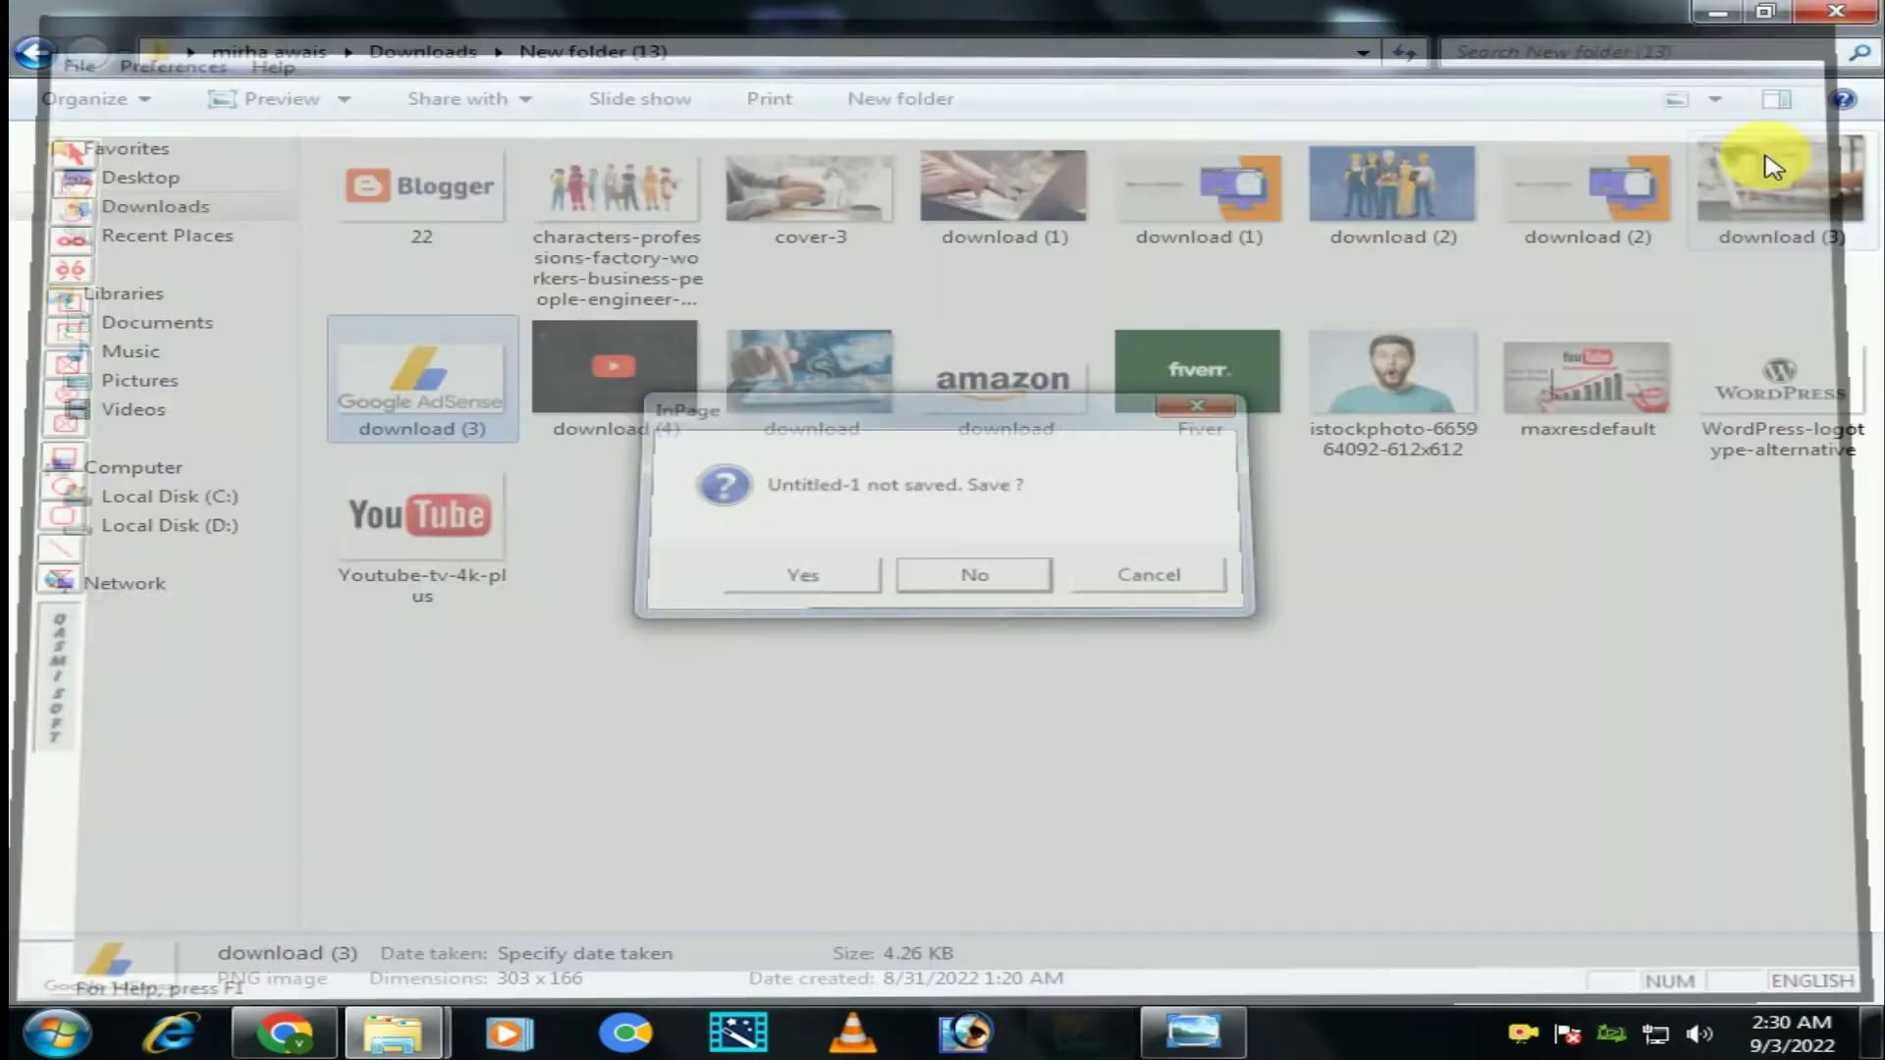
Step: Clear the open windows, view the channel art image in New folder (2) on the Desktop, close it and refresh the Desktop
{"action": "left_click", "coordinate": [1735, 12]}
{"action": "left_click", "coordinate": [1836, 12]}
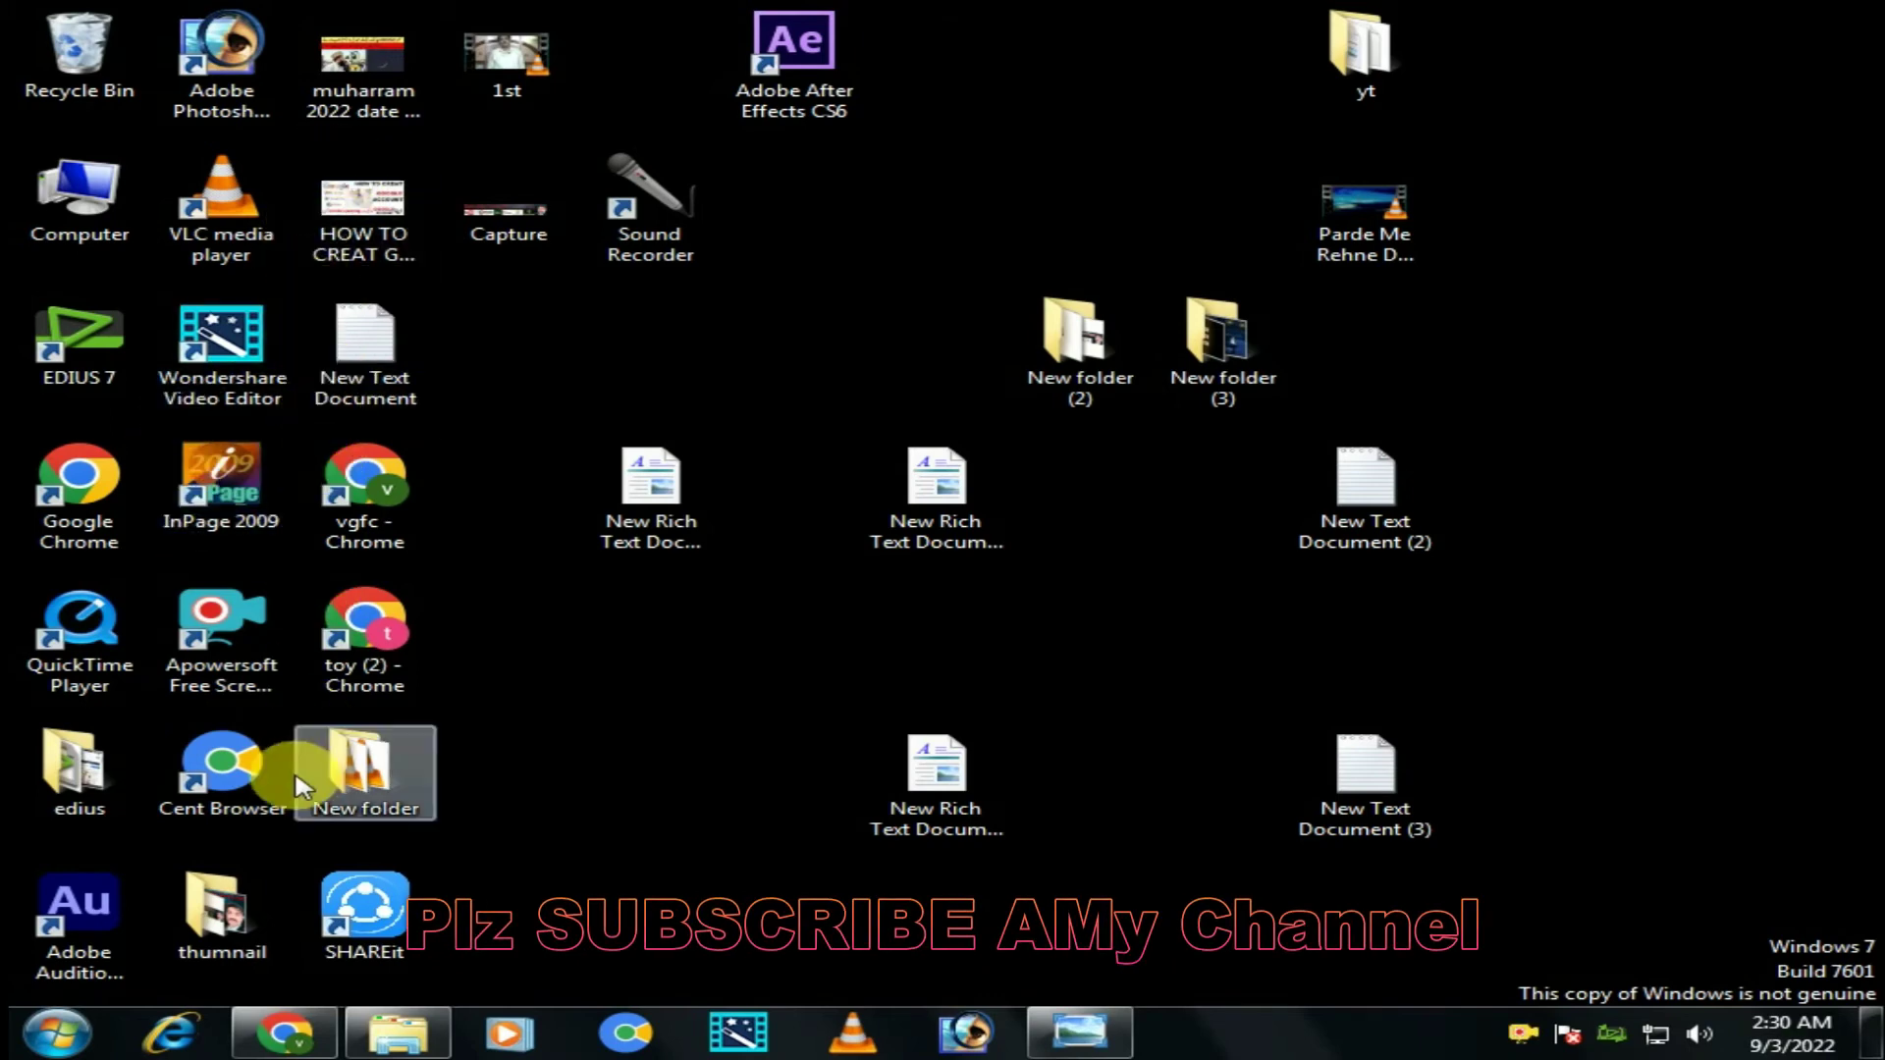
{"action": "double_click", "coordinate": [1080, 349]}
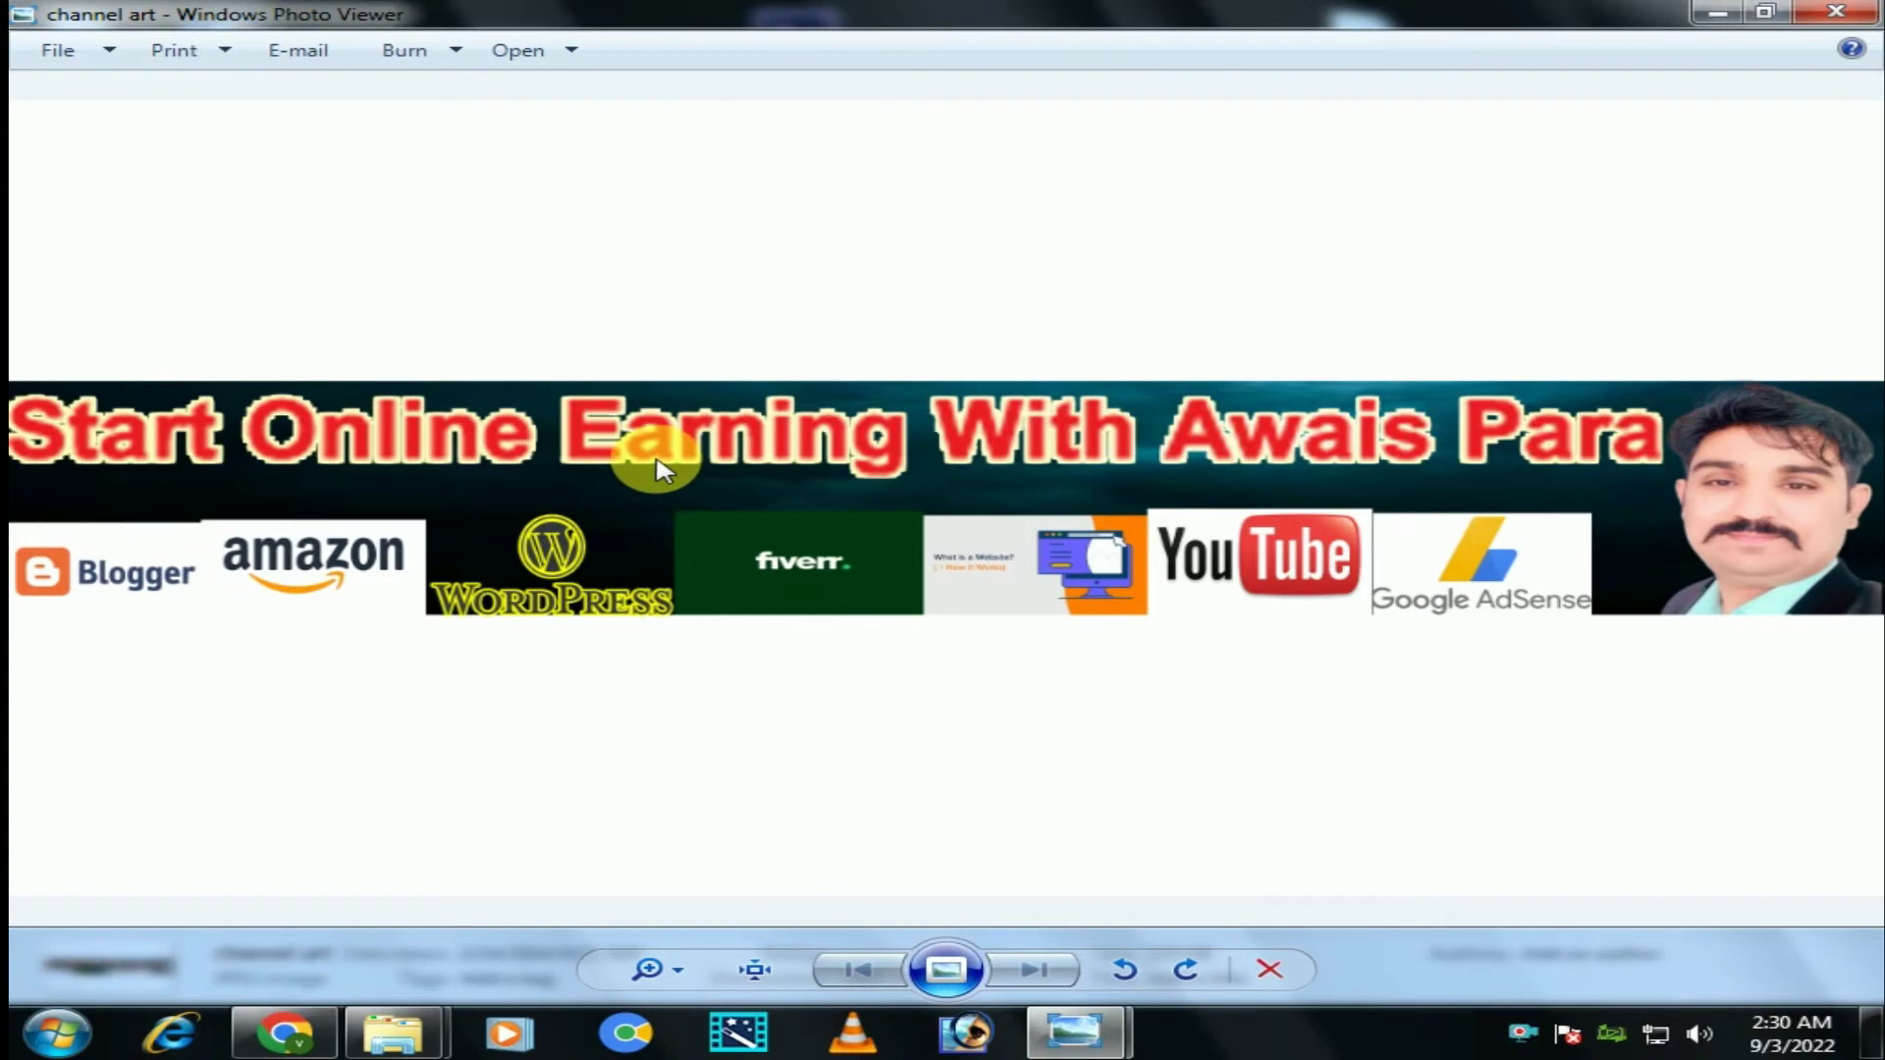
{"action": "left_click", "coordinate": [1863, 11]}
{"action": "left_click", "coordinate": [1863, 12]}
{"action": "right_click", "coordinate": [1870, 139]}
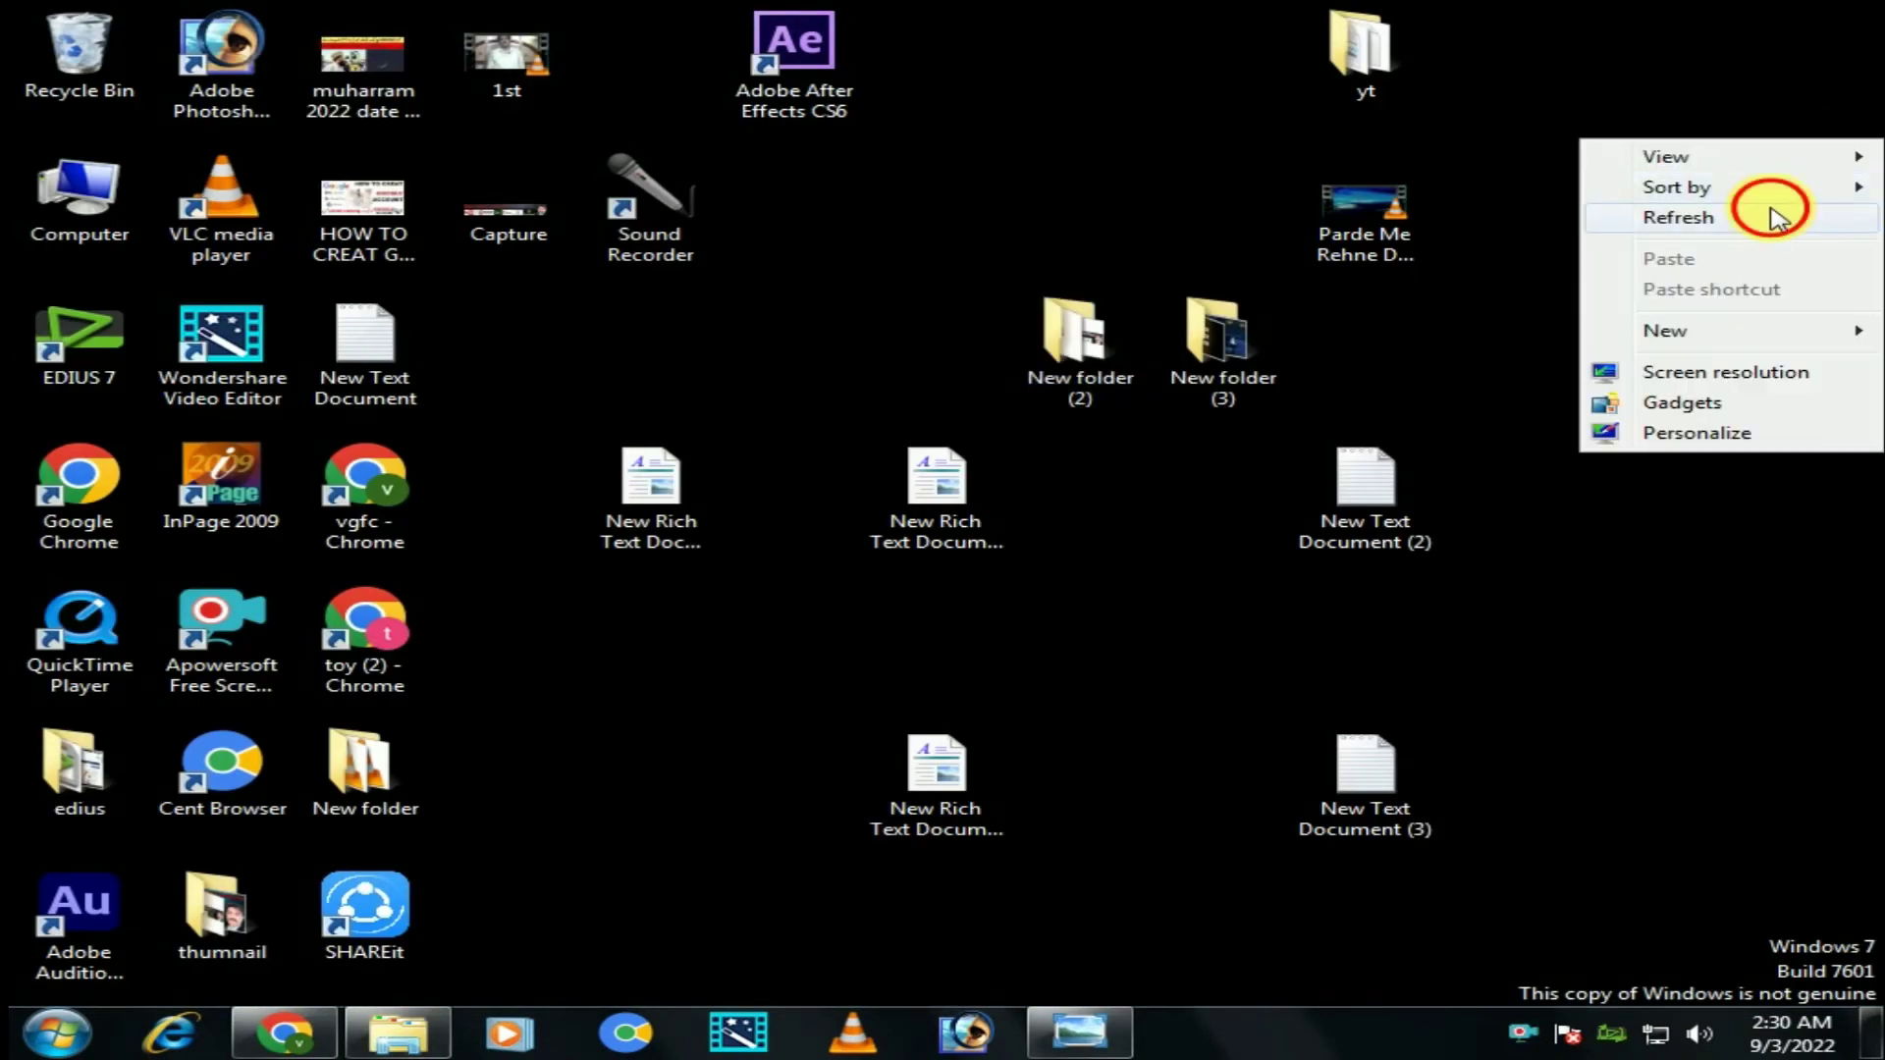
{"action": "left_click", "coordinate": [1775, 218]}
Step: Switch to Chrome with the toy (2) shortcut, open YouTube and go to the account's YouTube Studio
{"action": "double_click", "coordinate": [353, 638]}
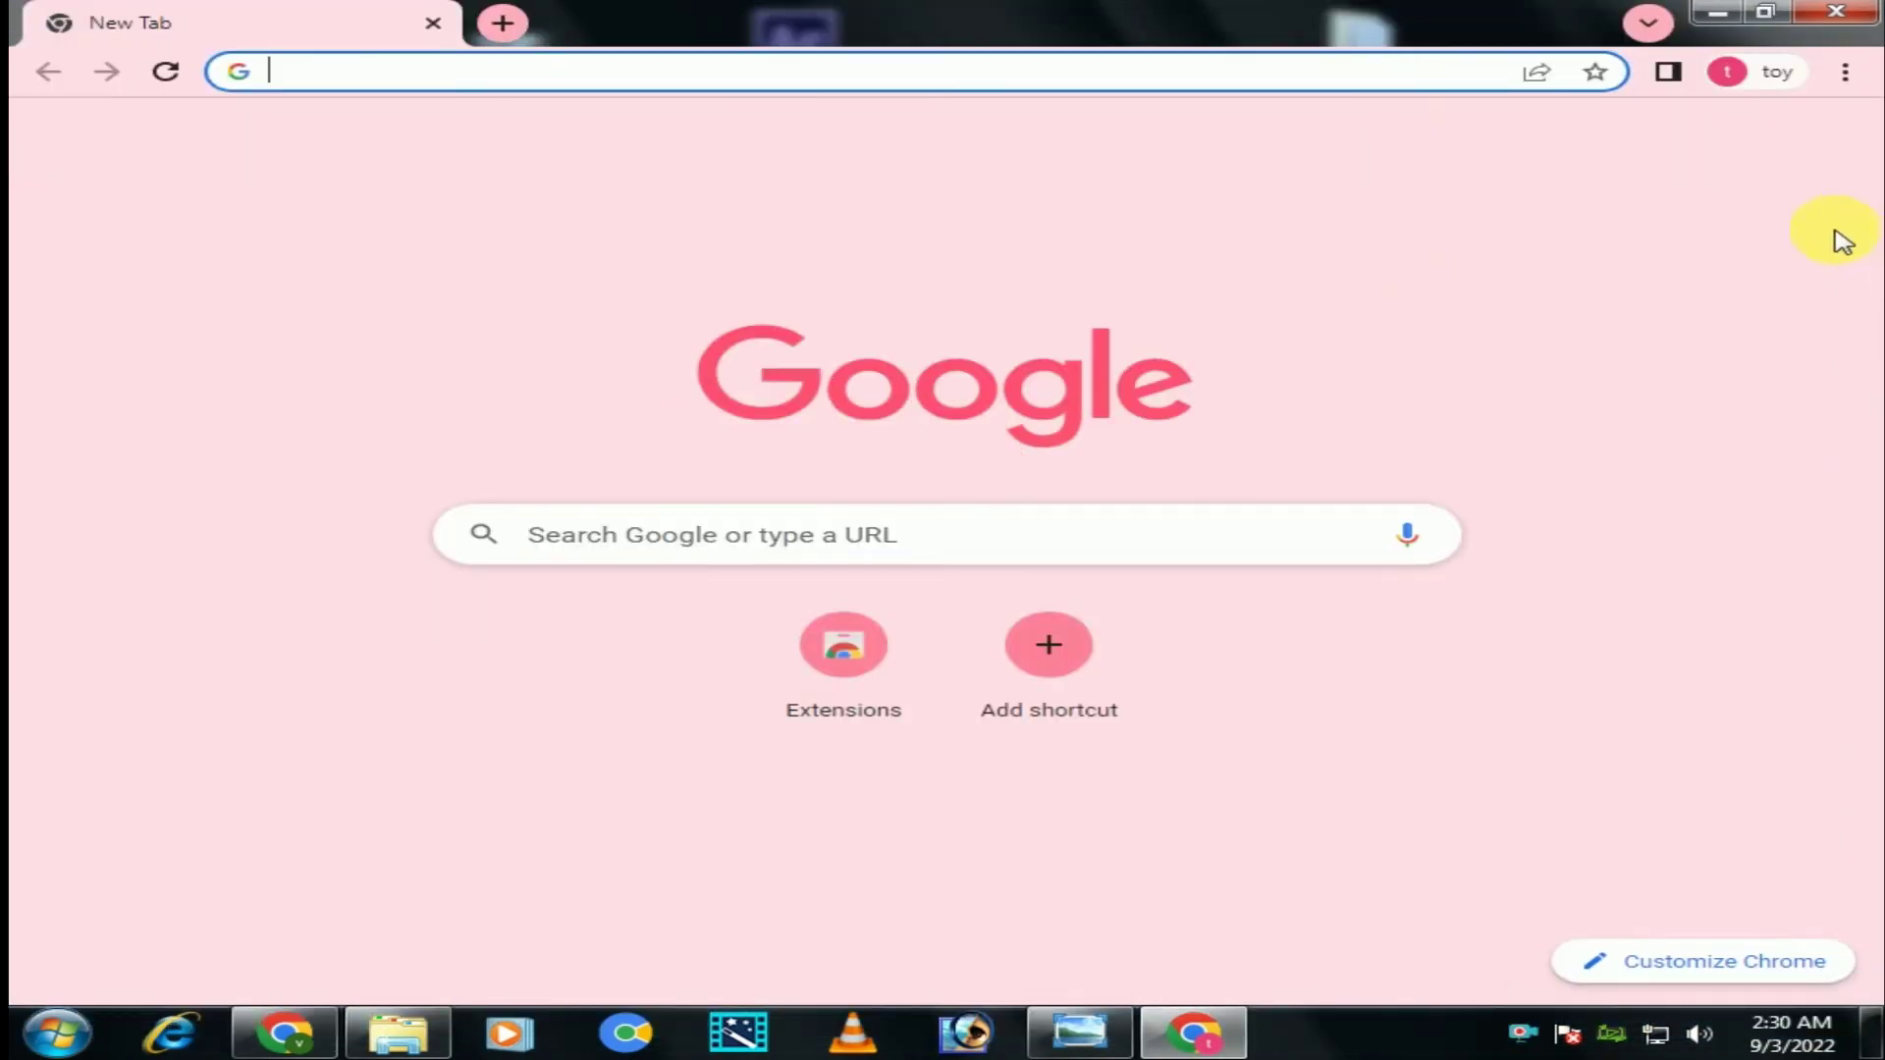
{"action": "left_click", "coordinate": [1735, 145]}
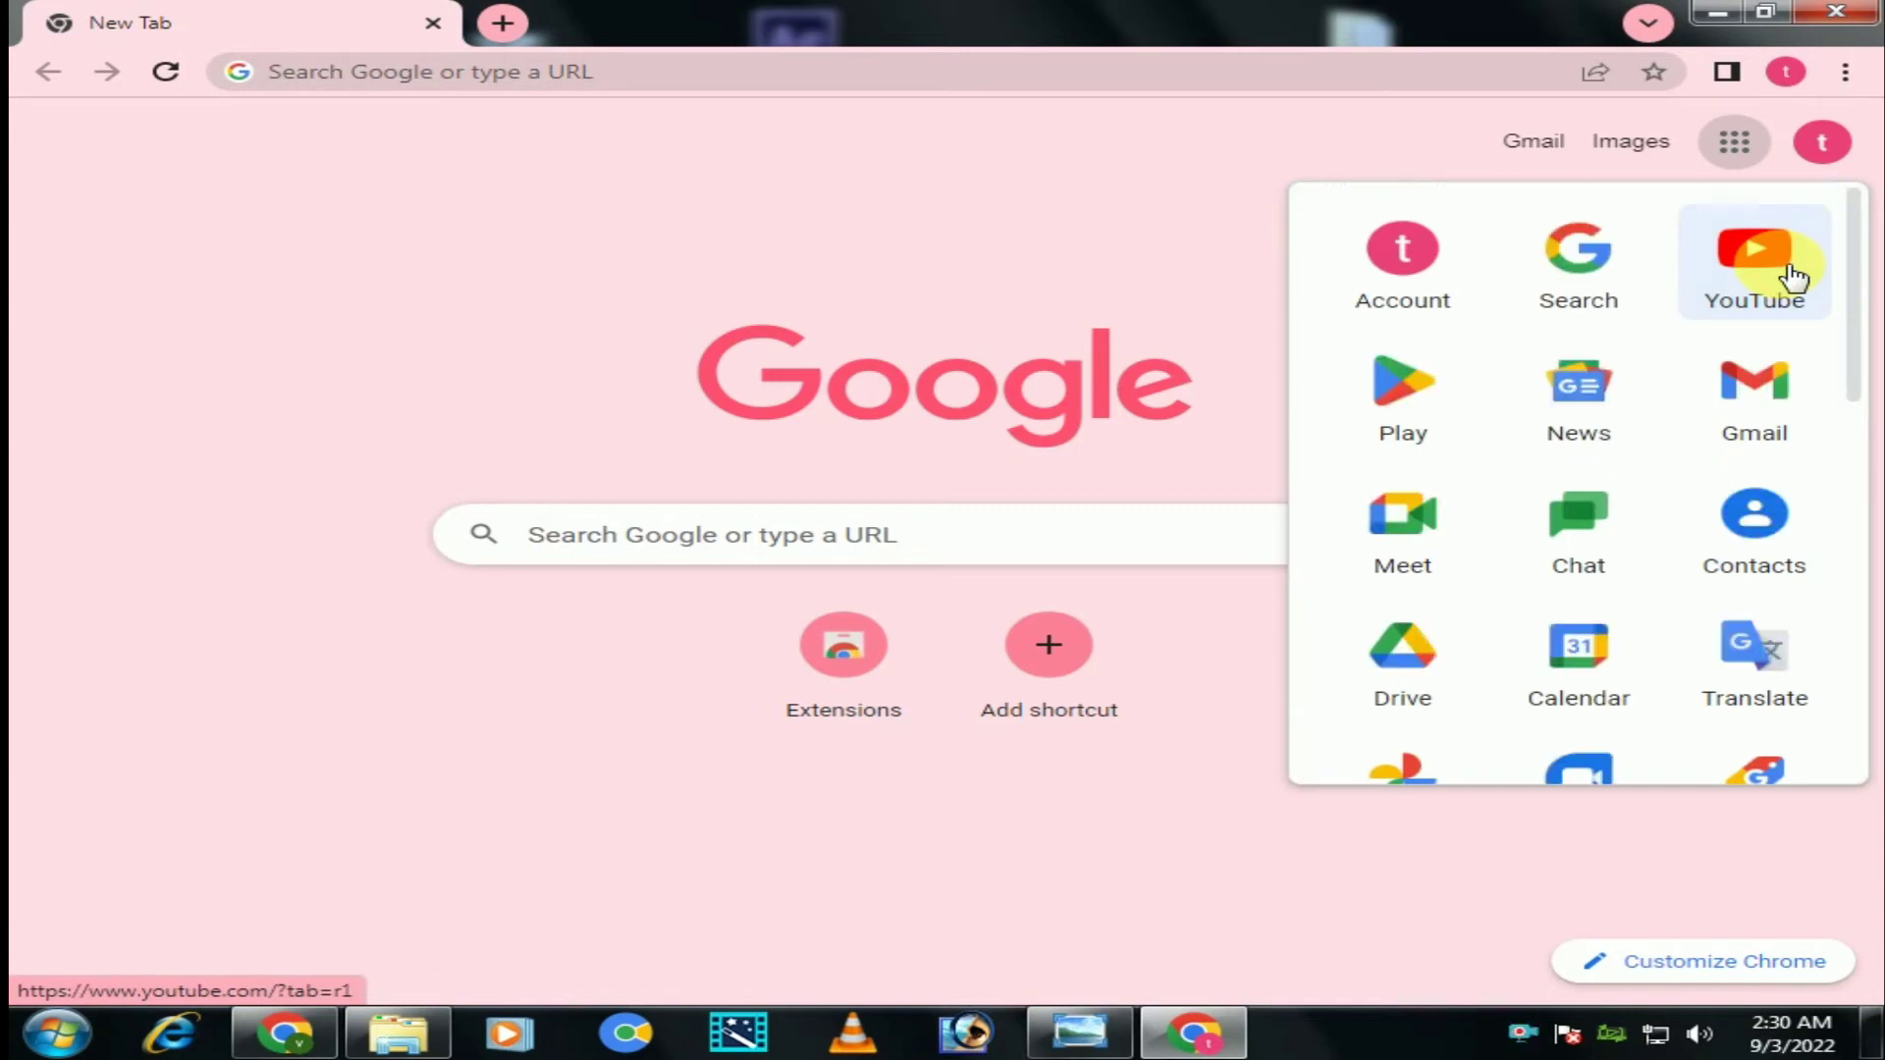
{"action": "left_click", "coordinate": [1788, 276]}
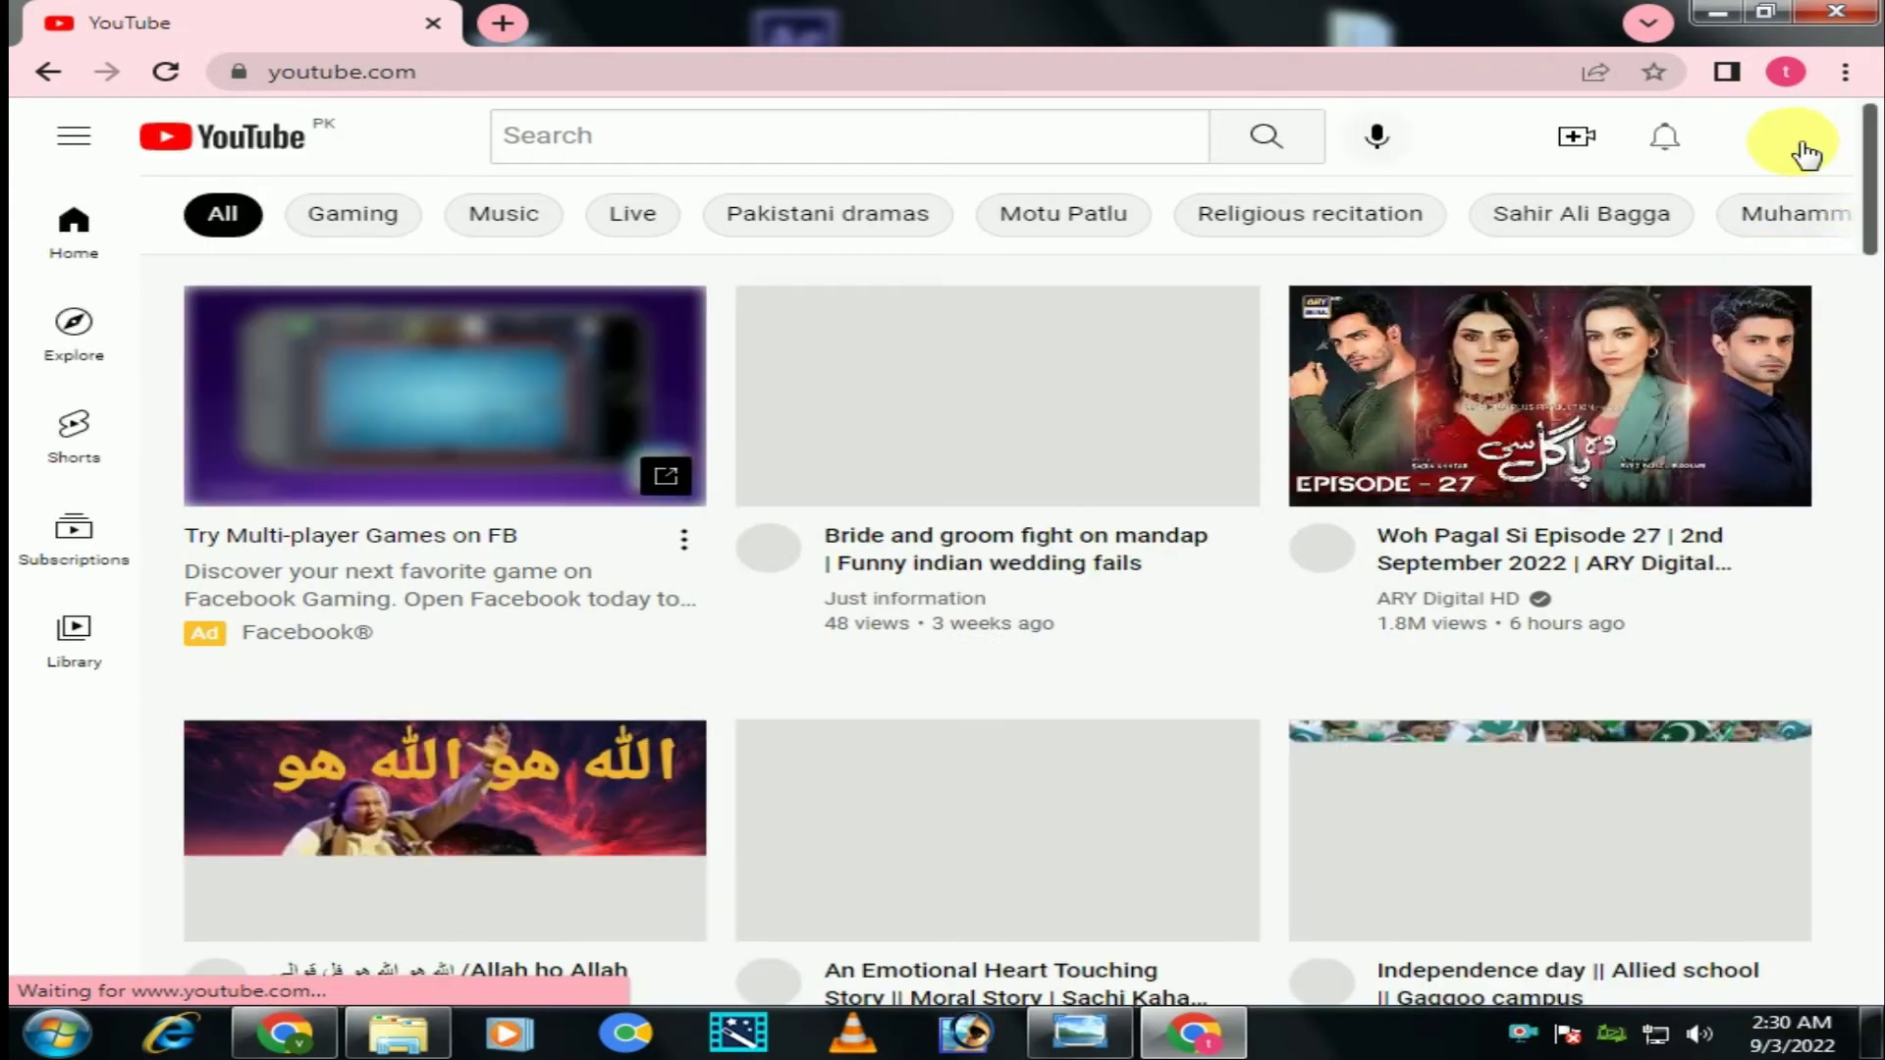
{"action": "left_click", "coordinate": [1797, 147]}
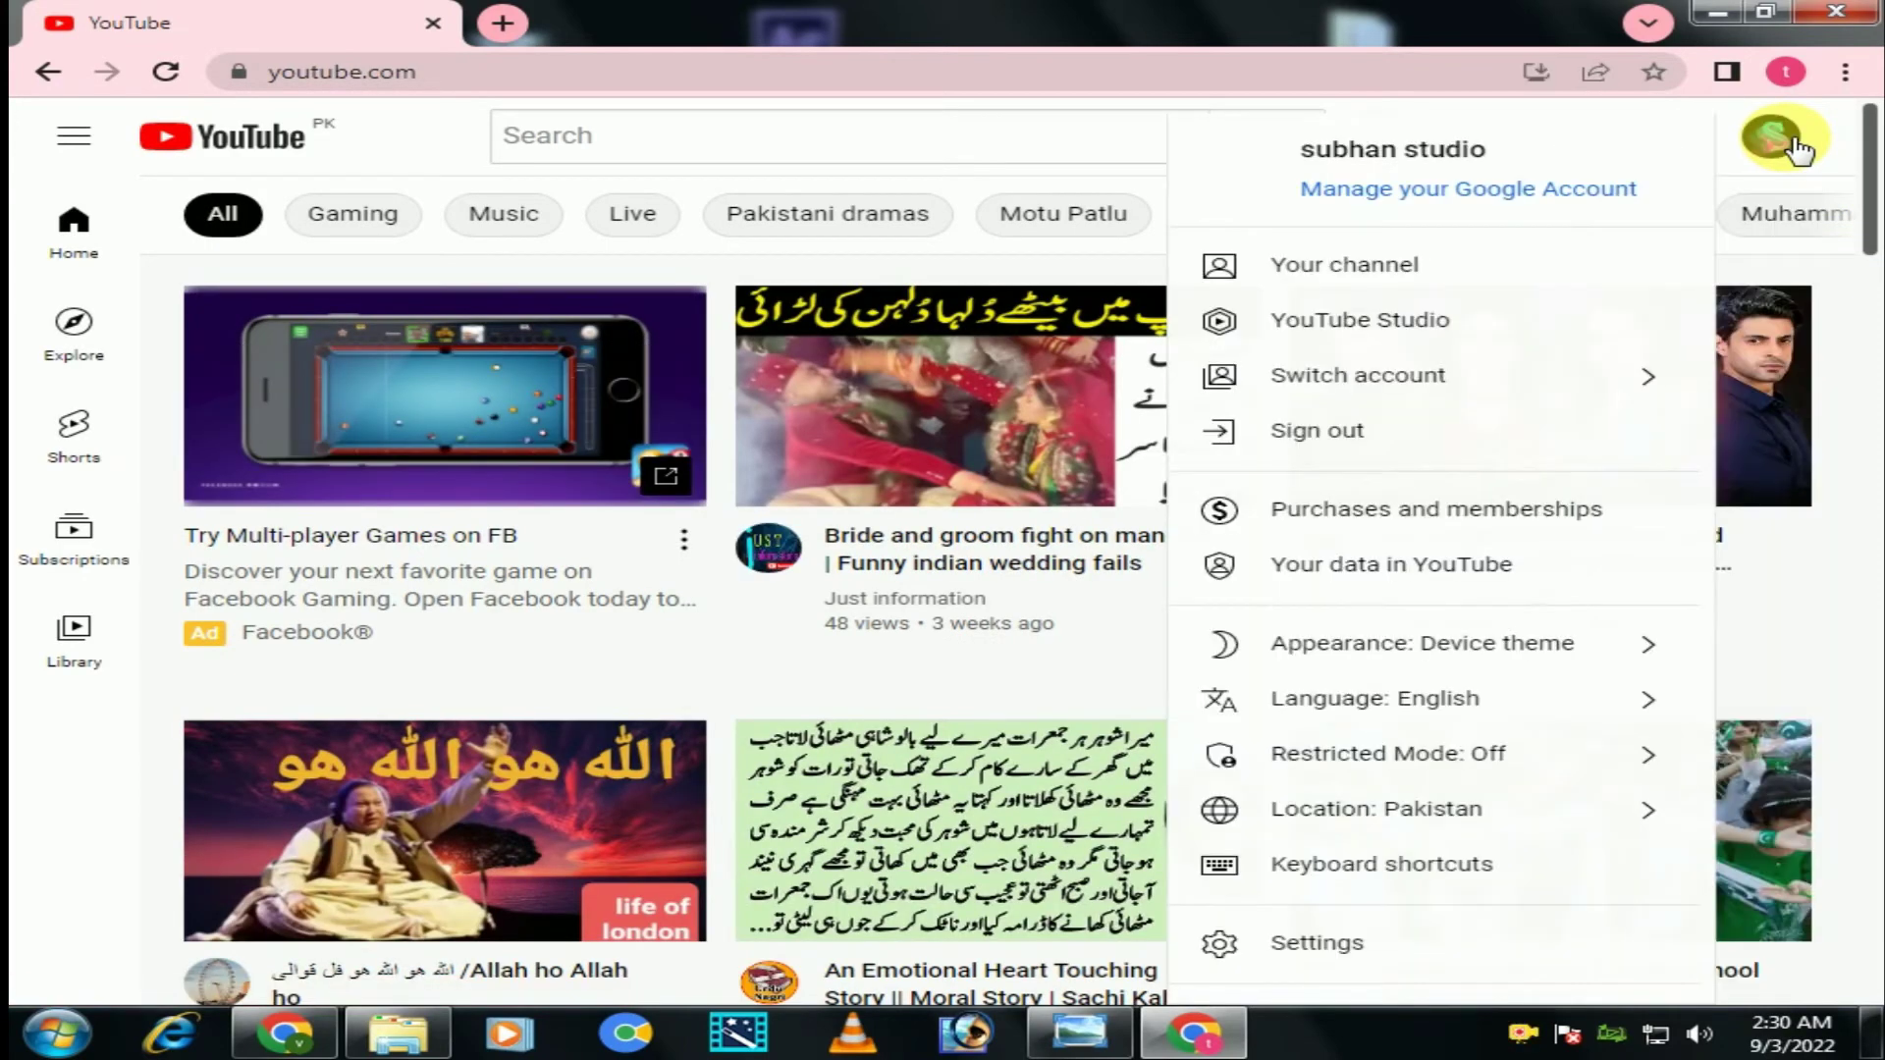
{"action": "left_click", "coordinate": [1546, 327]}
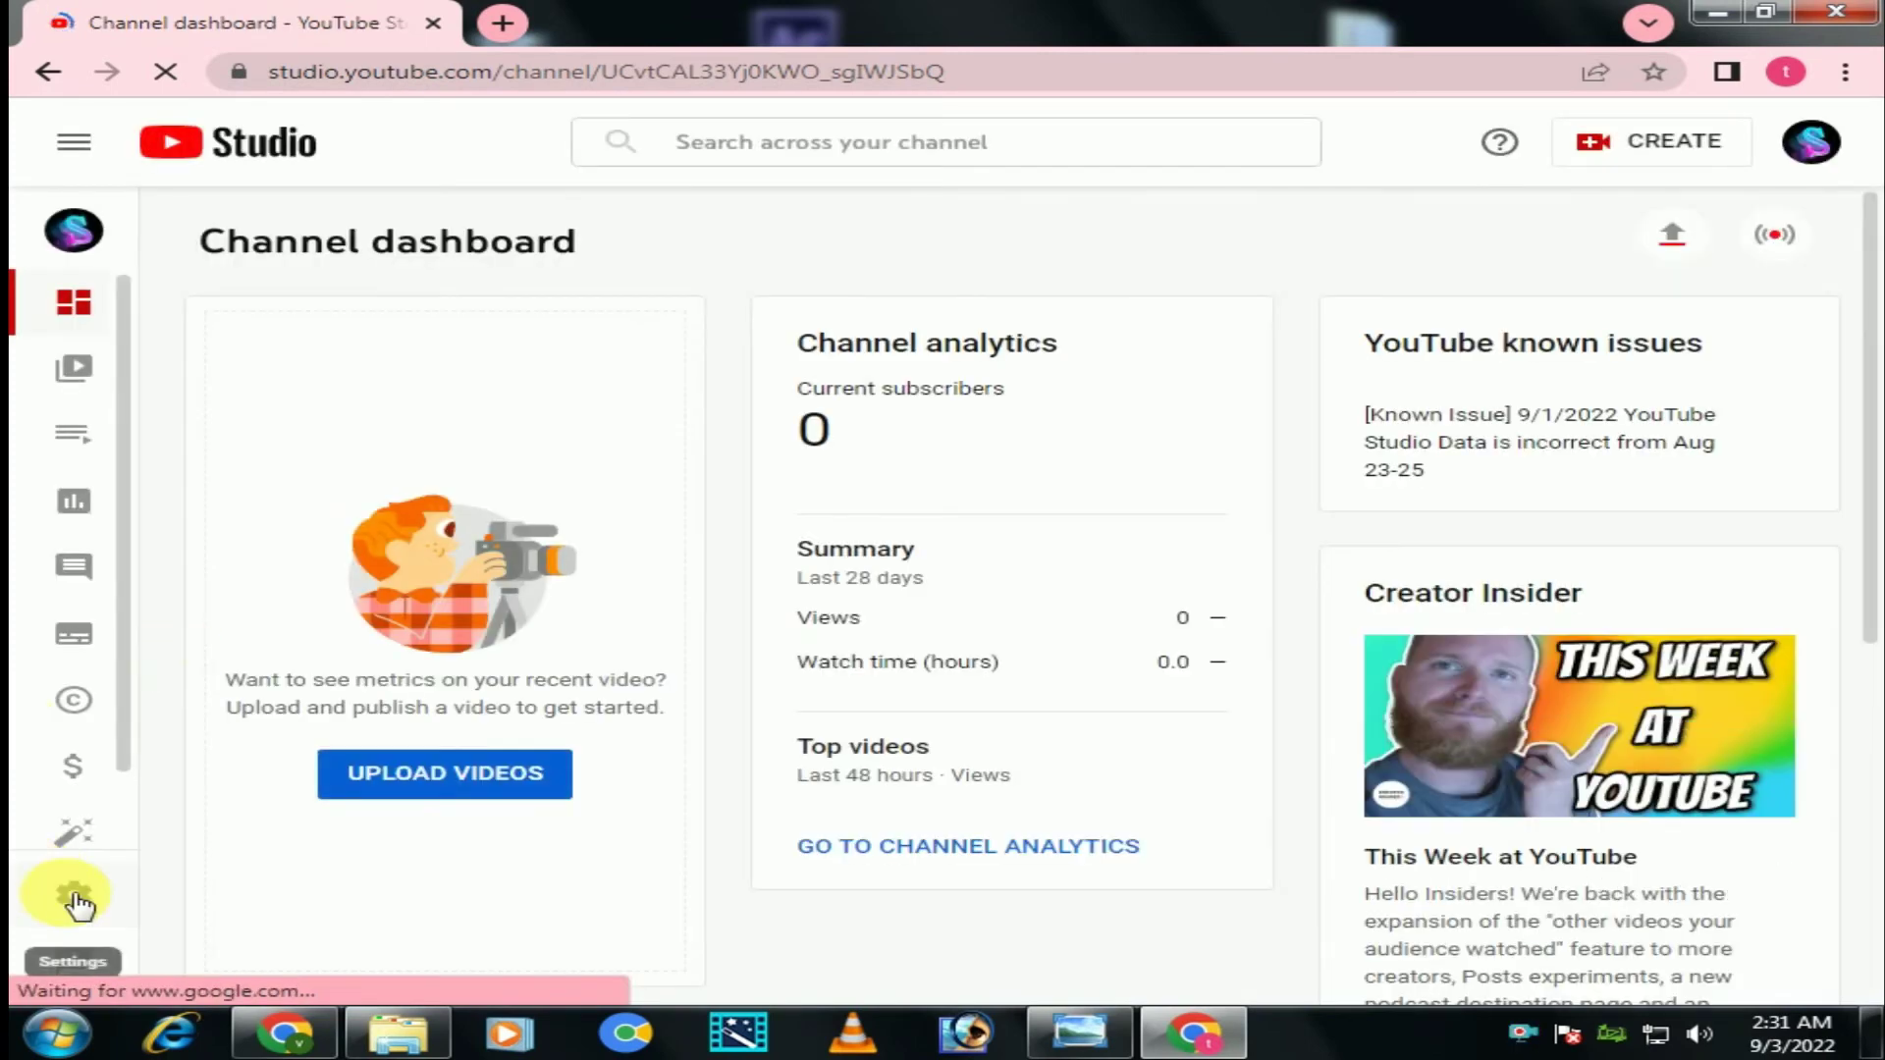
Step: Open the Manage YouTube account page from the channel's advanced settings in Studio
{"action": "left_click", "coordinate": [76, 899]}
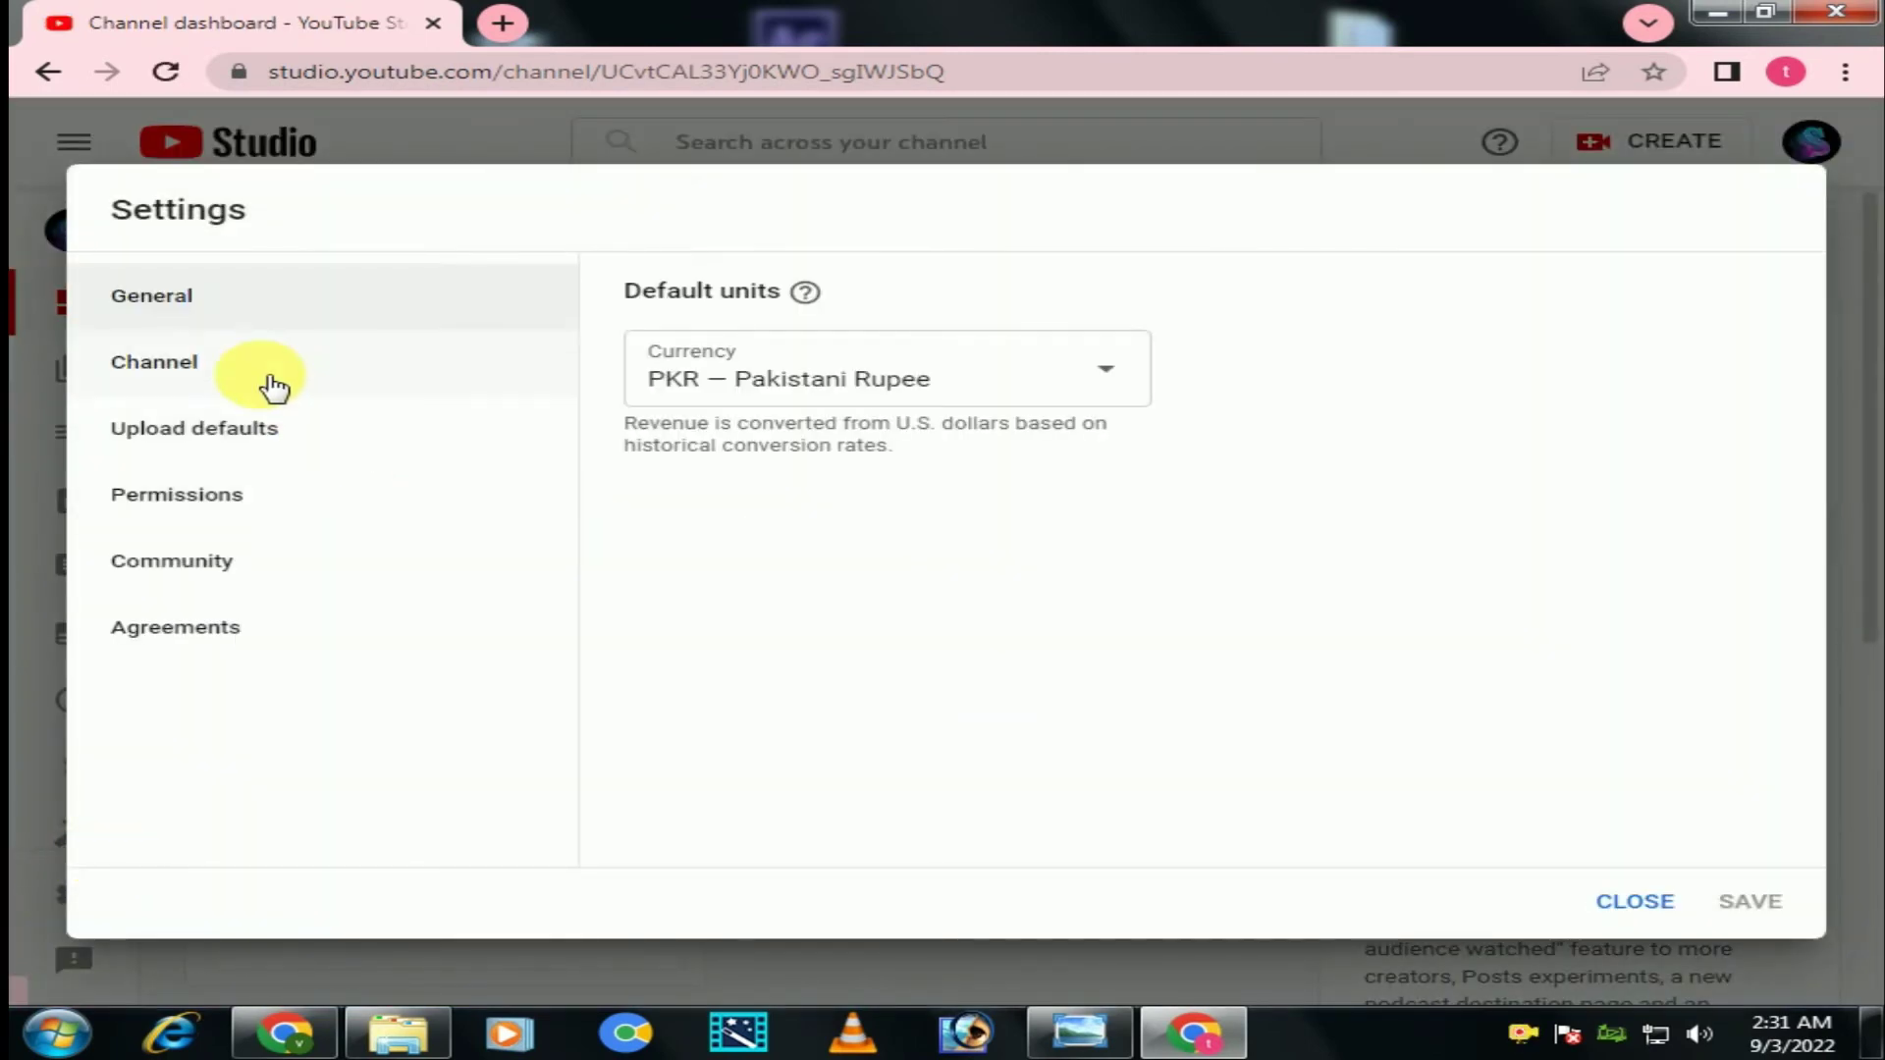
{"action": "left_click", "coordinate": [274, 388]}
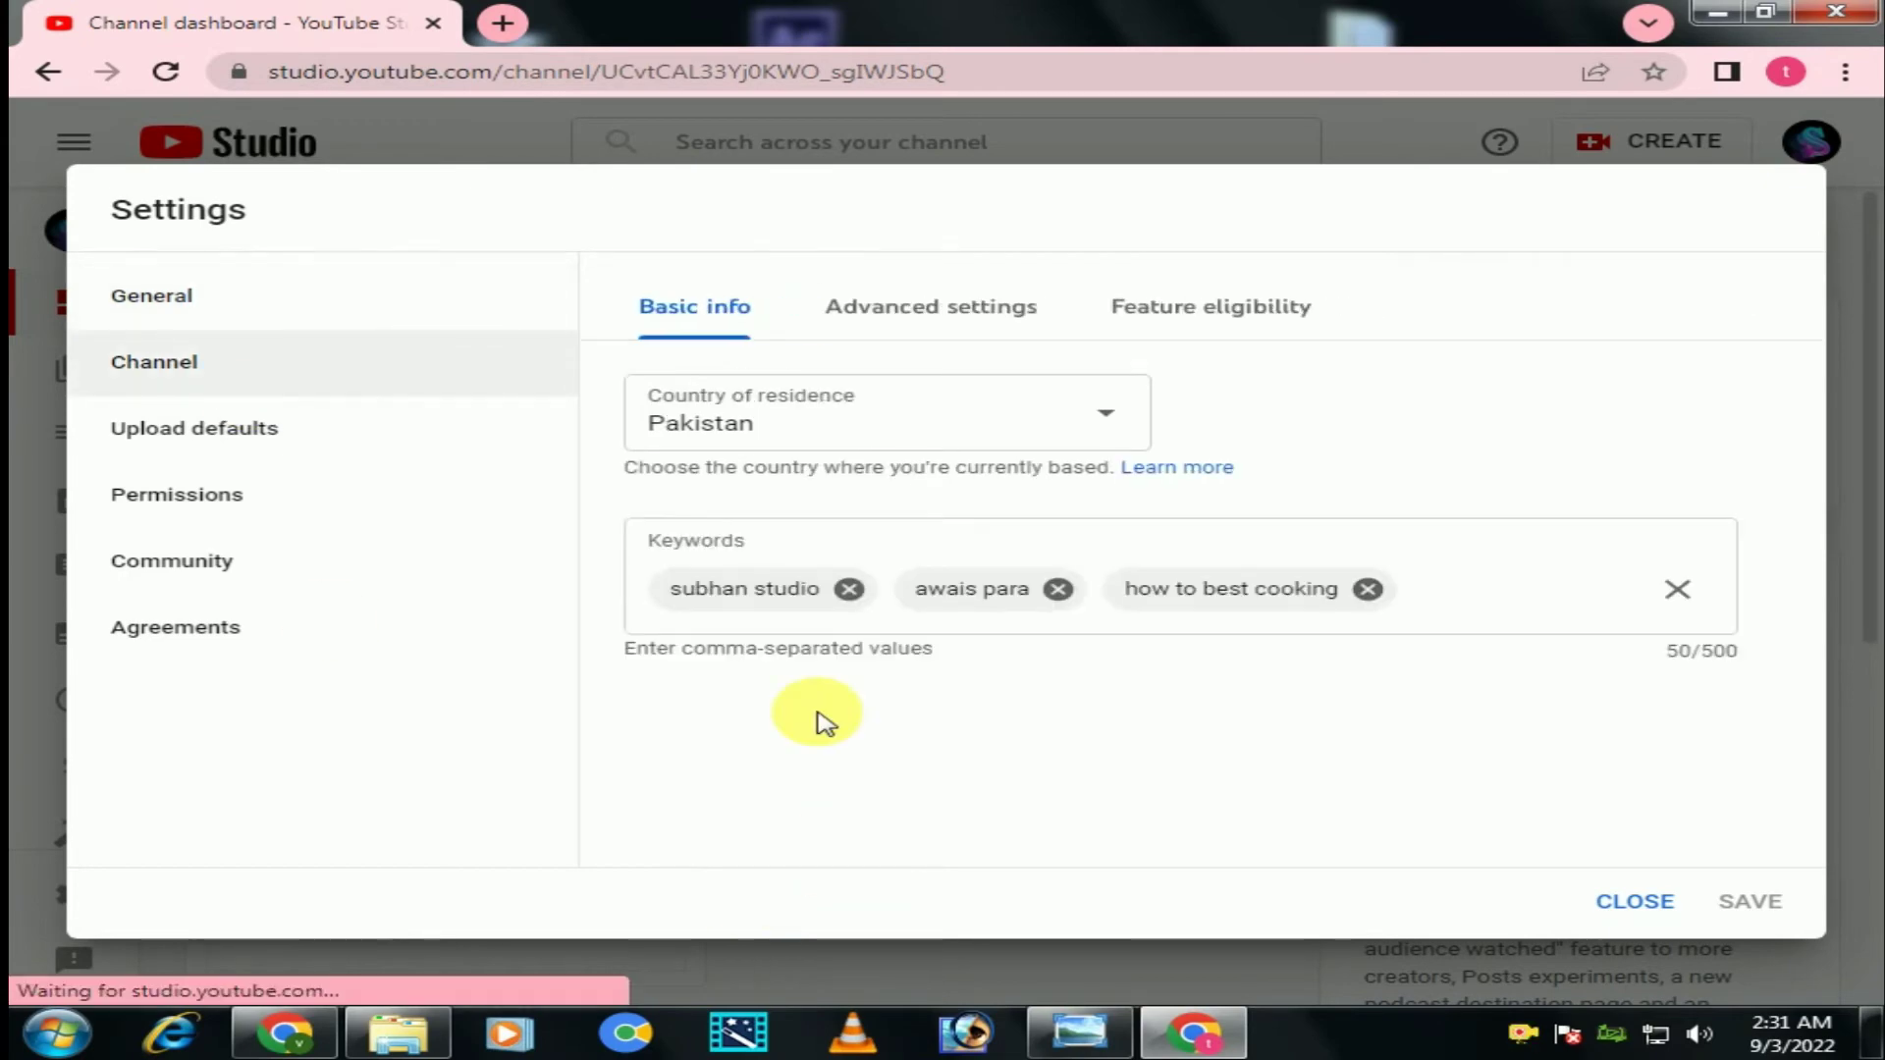
{"action": "left_click", "coordinate": [1009, 310]}
{"action": "scroll", "coordinate": [1009, 707], "scroll_direction": "down", "scroll_amount": 10}
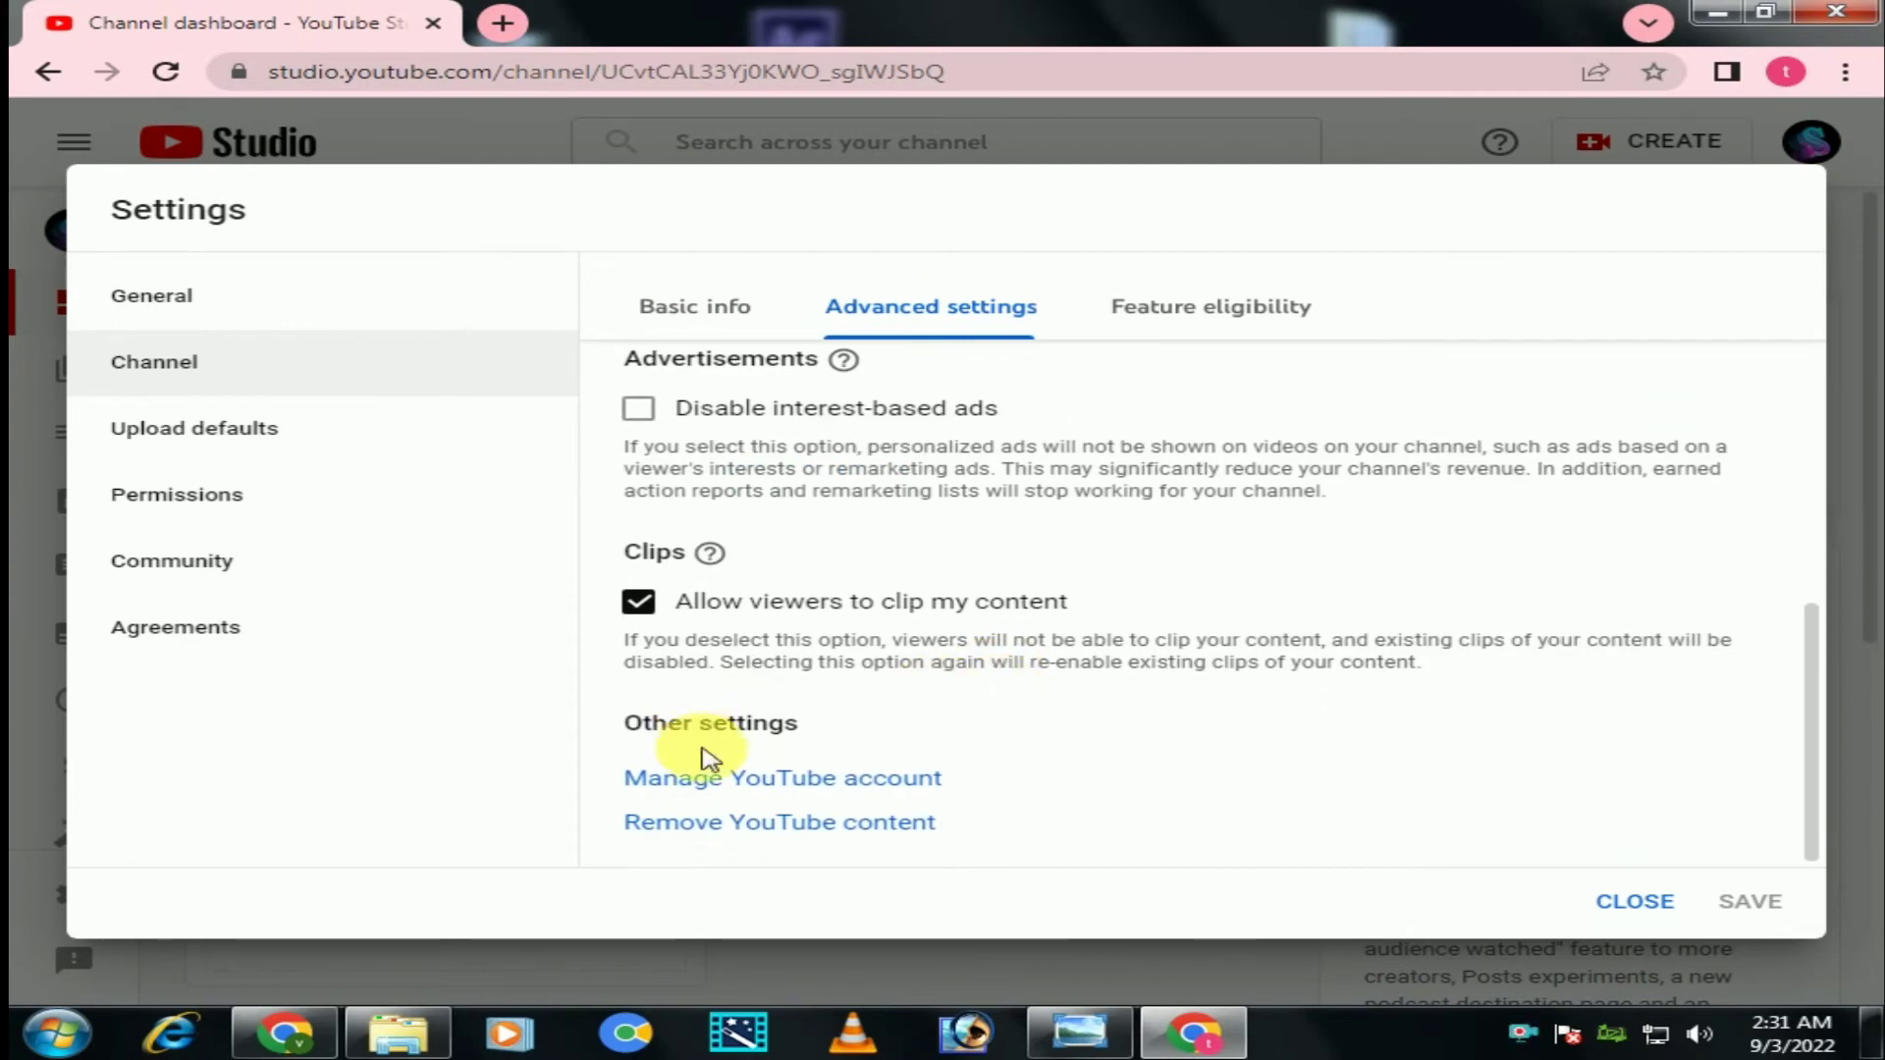
{"action": "left_click", "coordinate": [754, 779]}
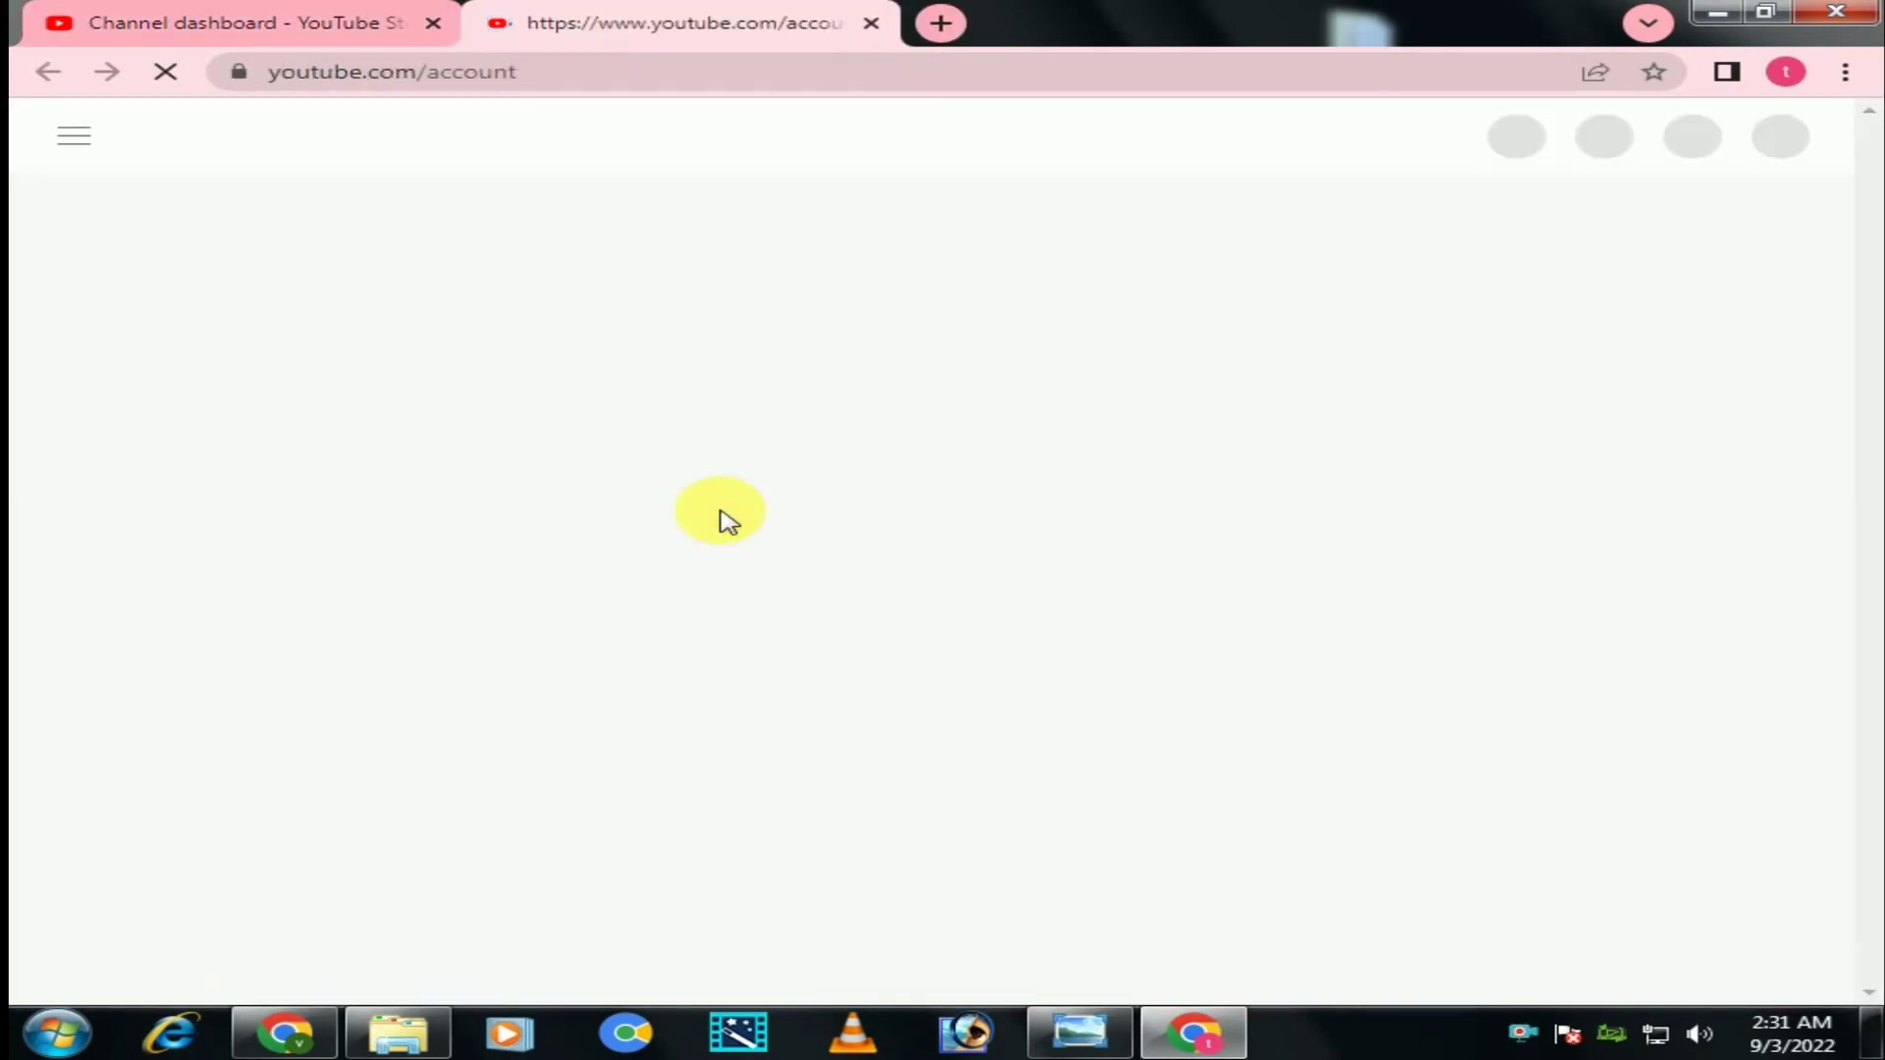